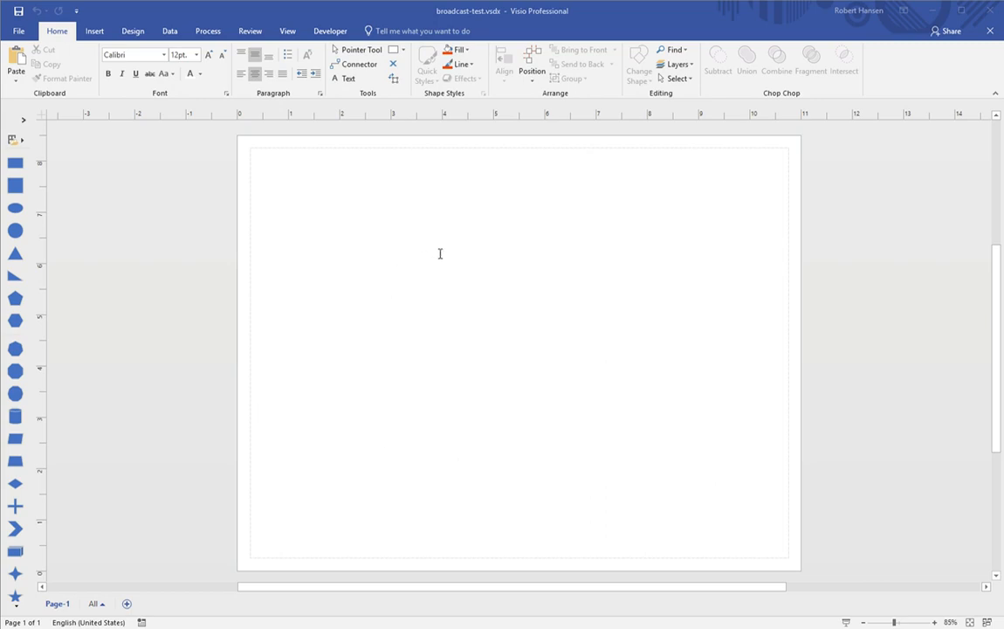
Step: Apply No Theme from the Design tab's Themes gallery so shapes show as plain outlines
click(483, 155)
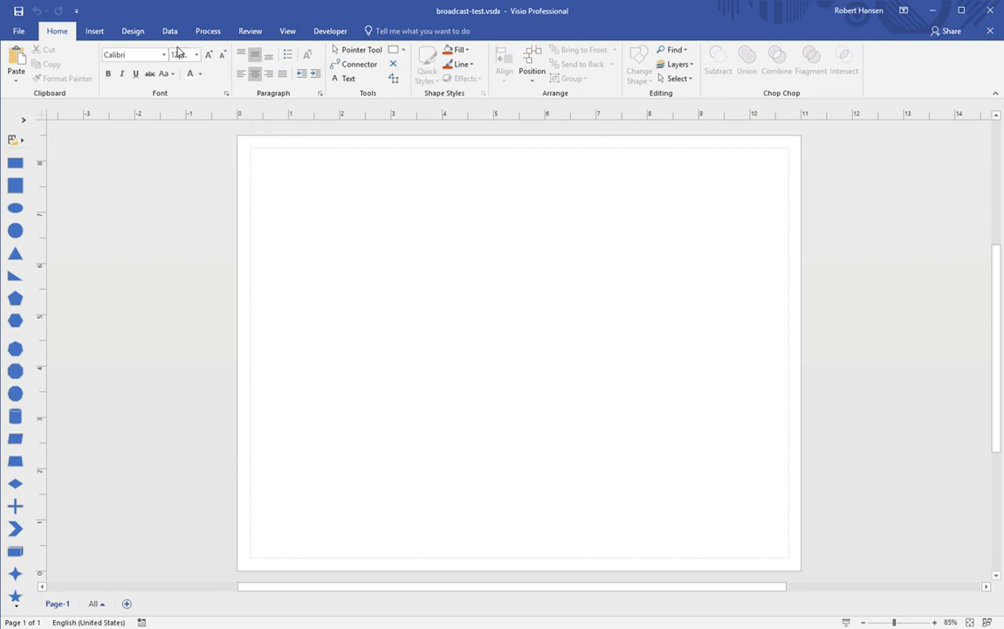
click(133, 31)
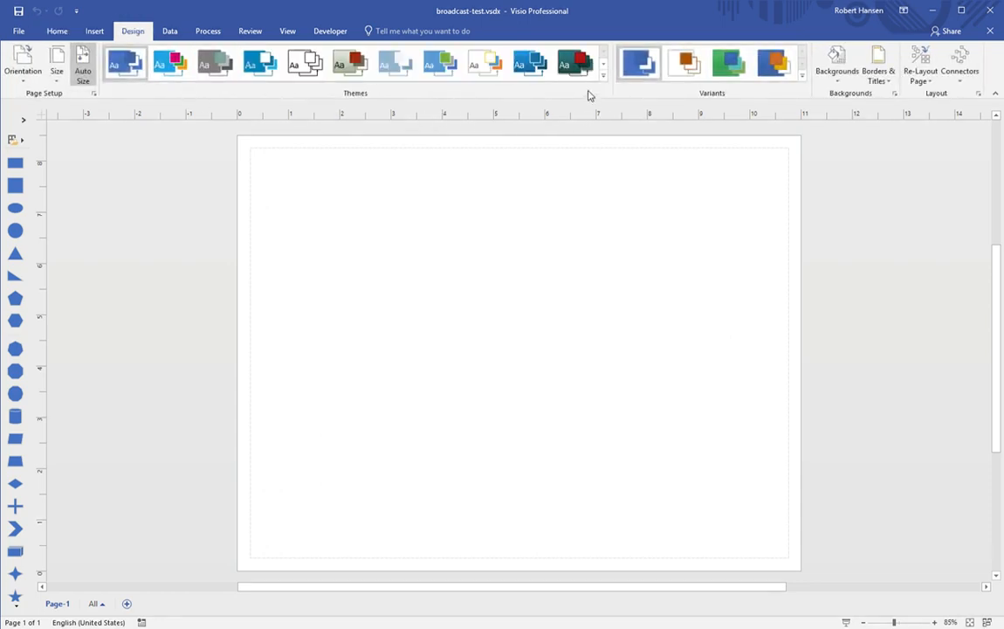
click(602, 65)
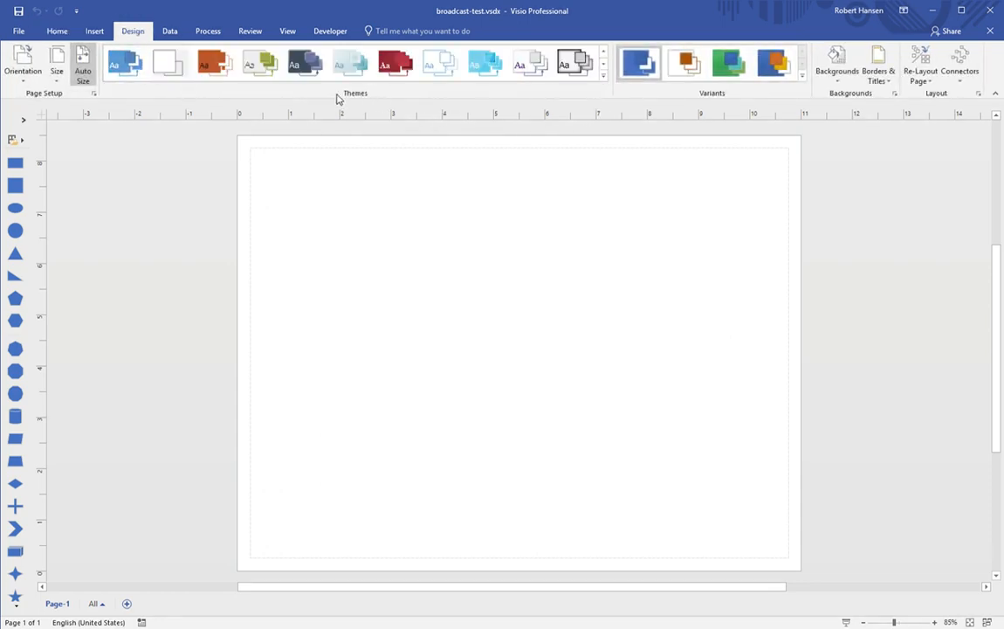
click(174, 70)
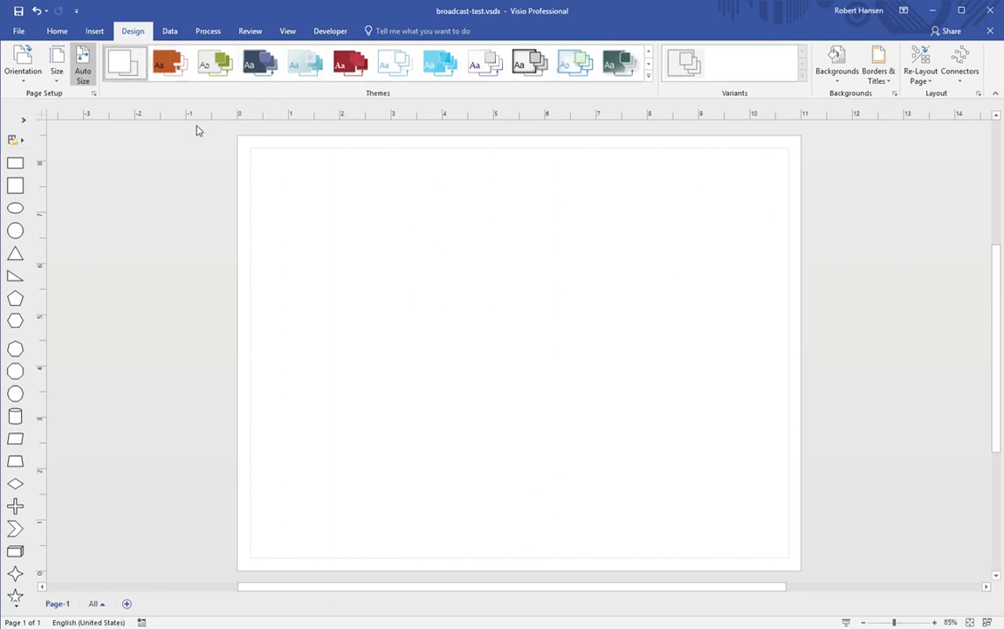
click(286, 32)
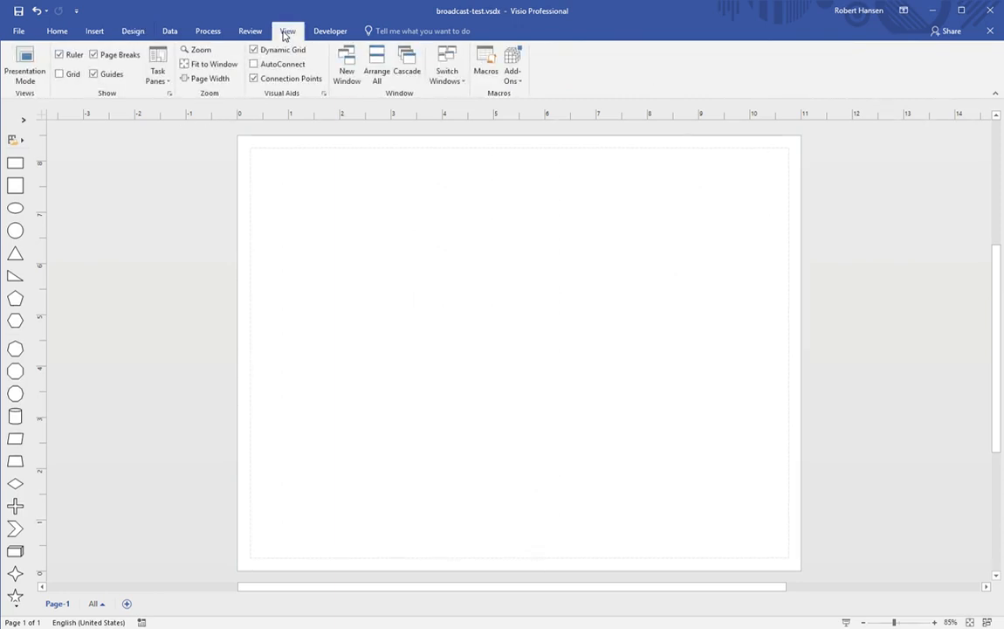
Step: Check Grid in the View tab's Show group to display grid lines on the page
click(59, 74)
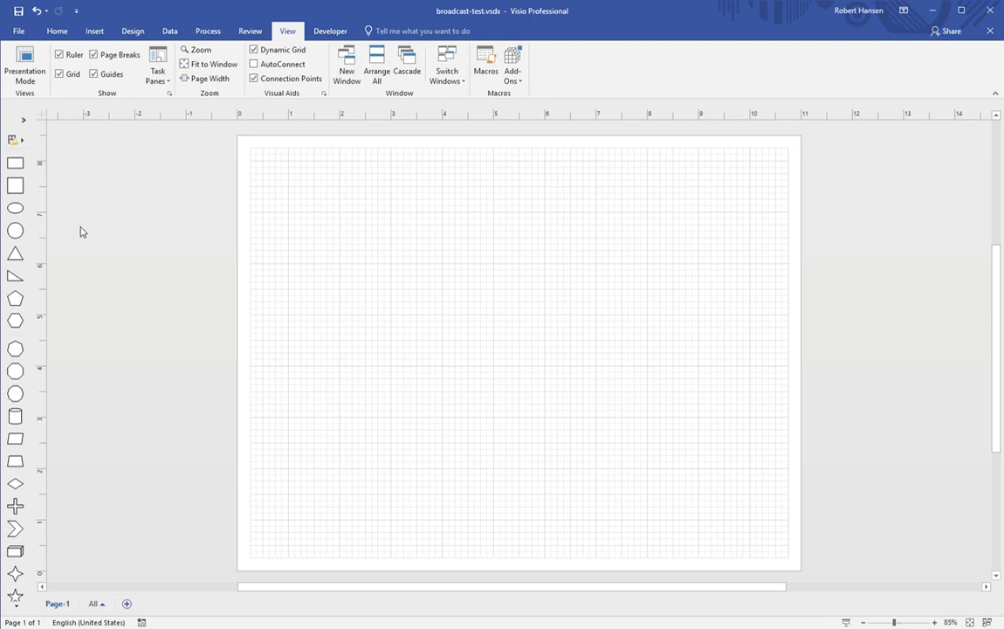
Step: Drag a 1.5 by 1 inch Rectangle from Basic Shapes onto the page's top-left area
drag(15, 163, 192, 250)
drag(245, 276, 335, 231)
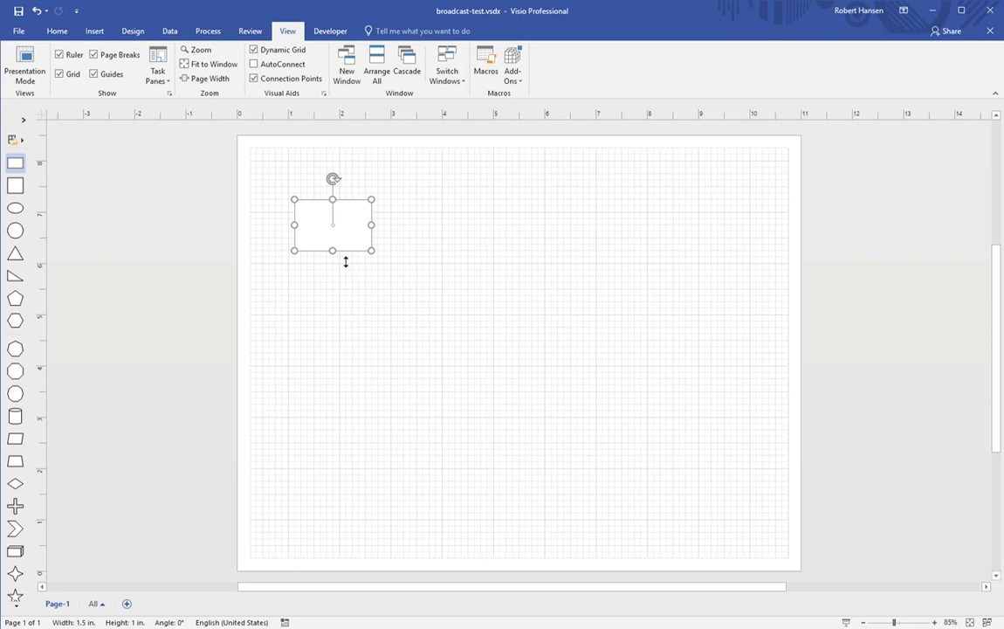
Step: Set the page to Portrait and move the rectangle up into the page's top-left corner
click(136, 32)
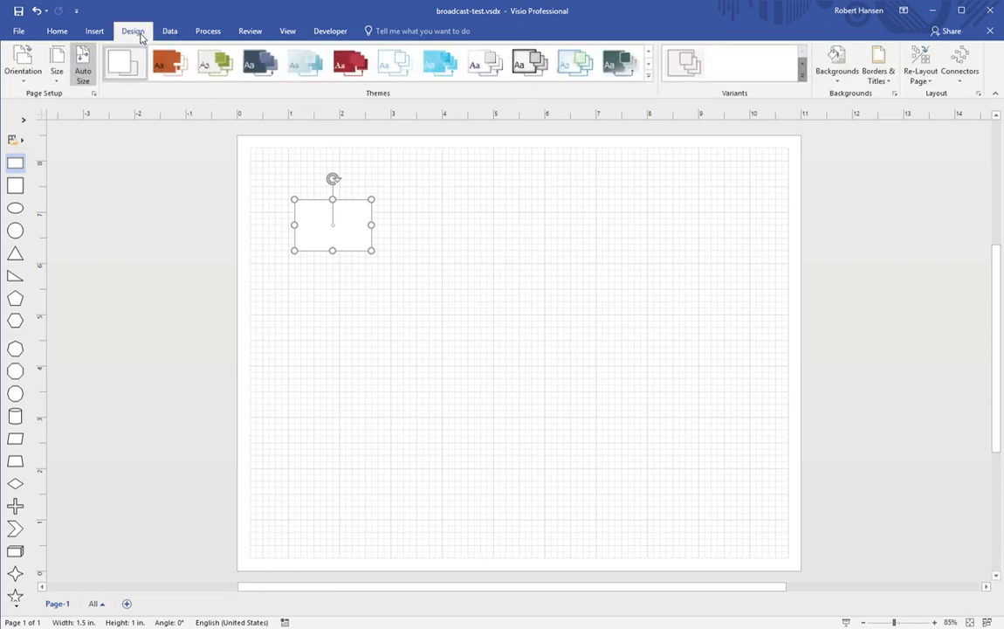
click(31, 102)
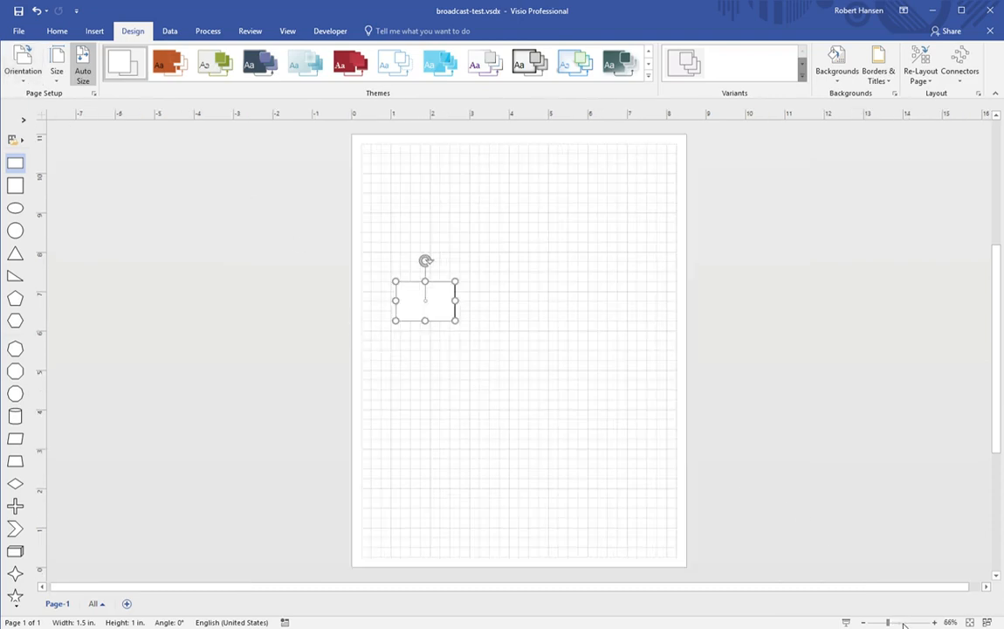
scroll(880, 593, up, 3)
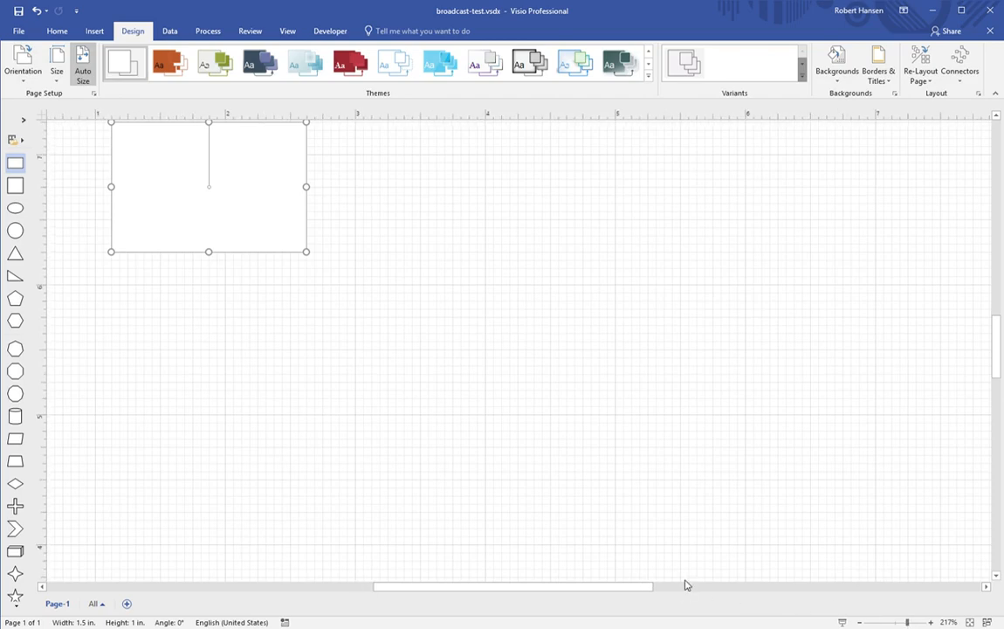
drag(651, 587, 587, 587)
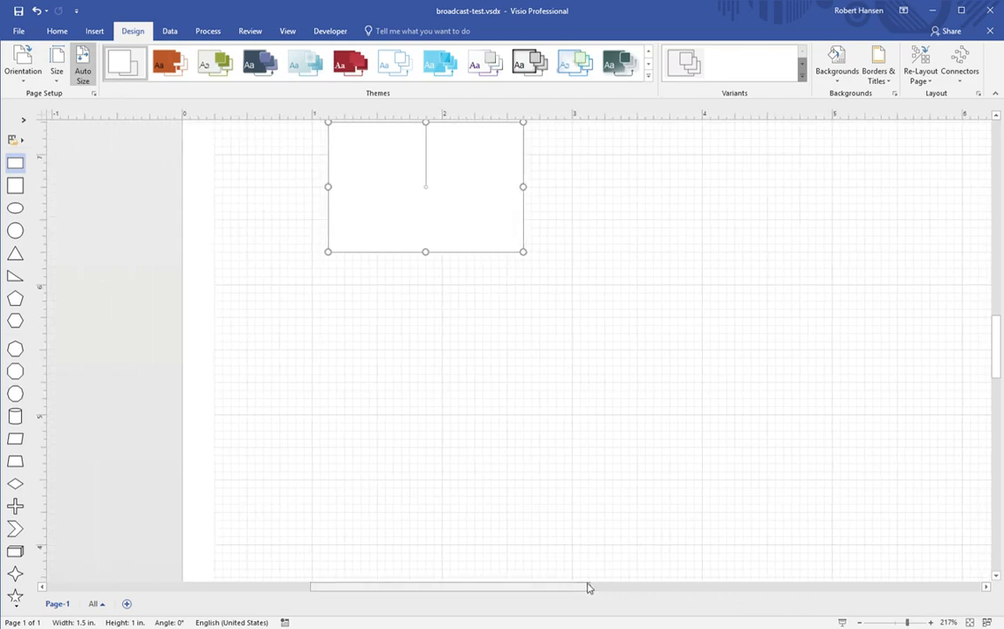
scroll(771, 455, up, 5)
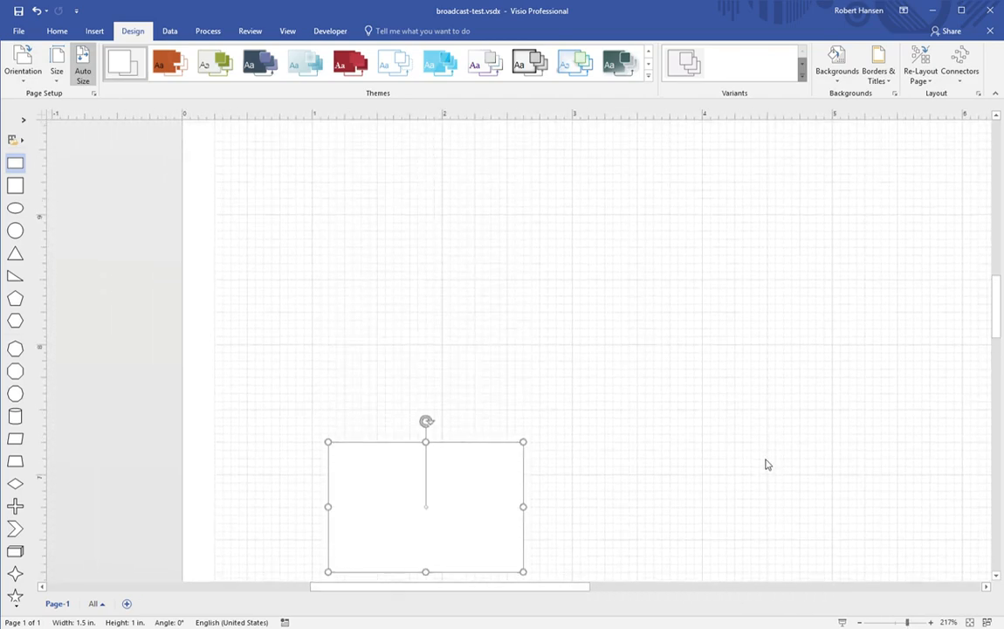
drag(511, 503, 479, 280)
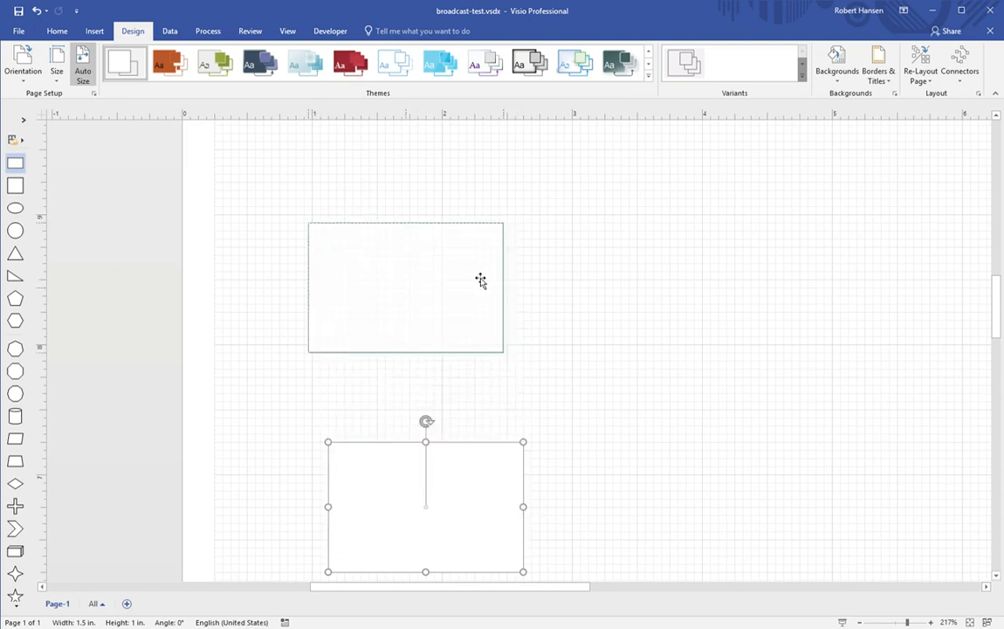
scroll(476, 399, up, 4)
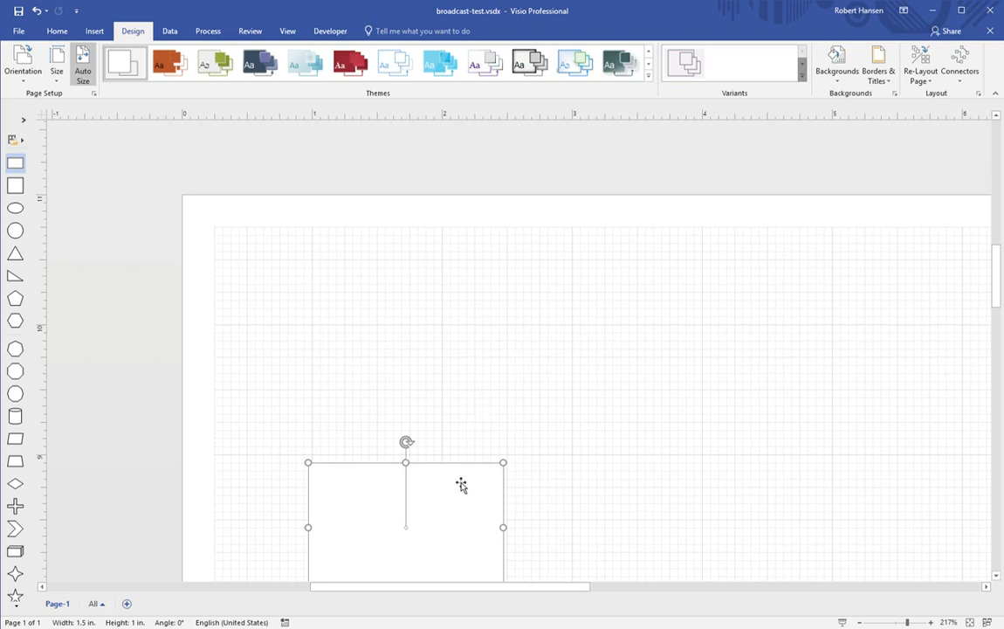
drag(459, 481, 372, 253)
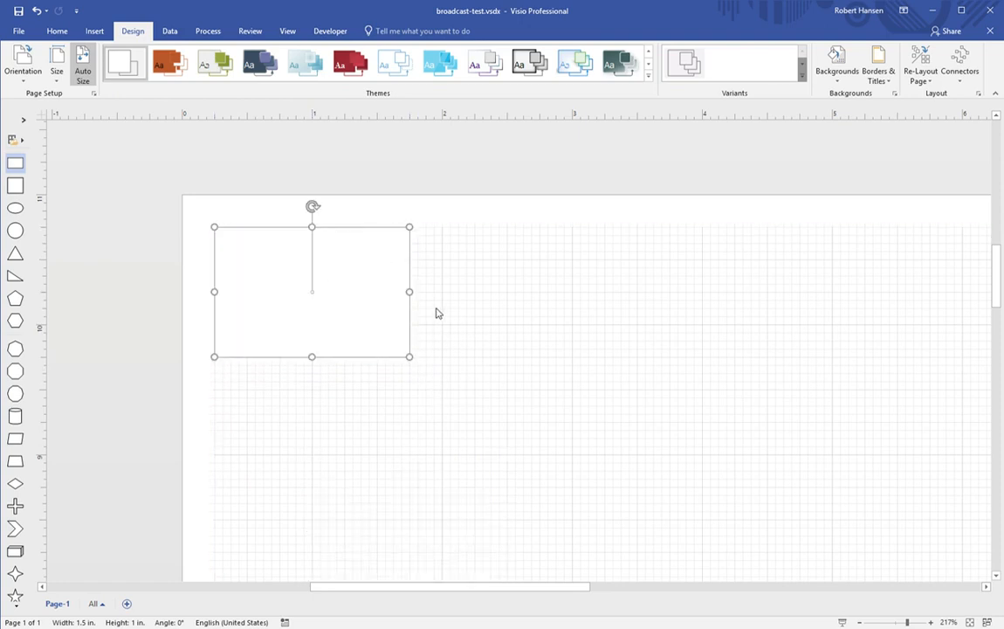
Step: Keep the rectangle 1.5 in wide and paste a copy snapped against its right edge
drag(420, 303, 437, 302)
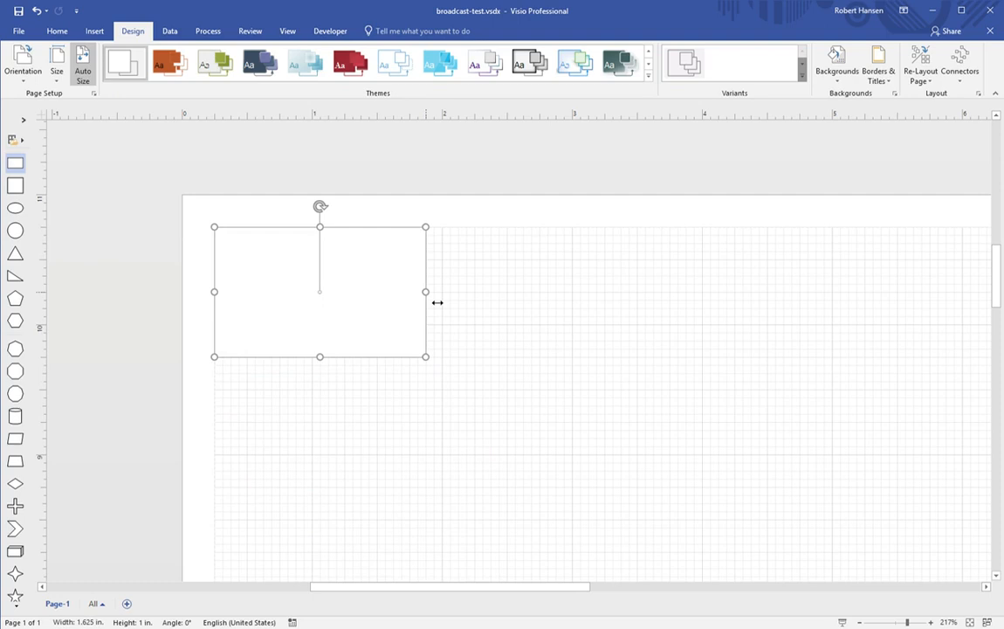
drag(436, 302, 416, 303)
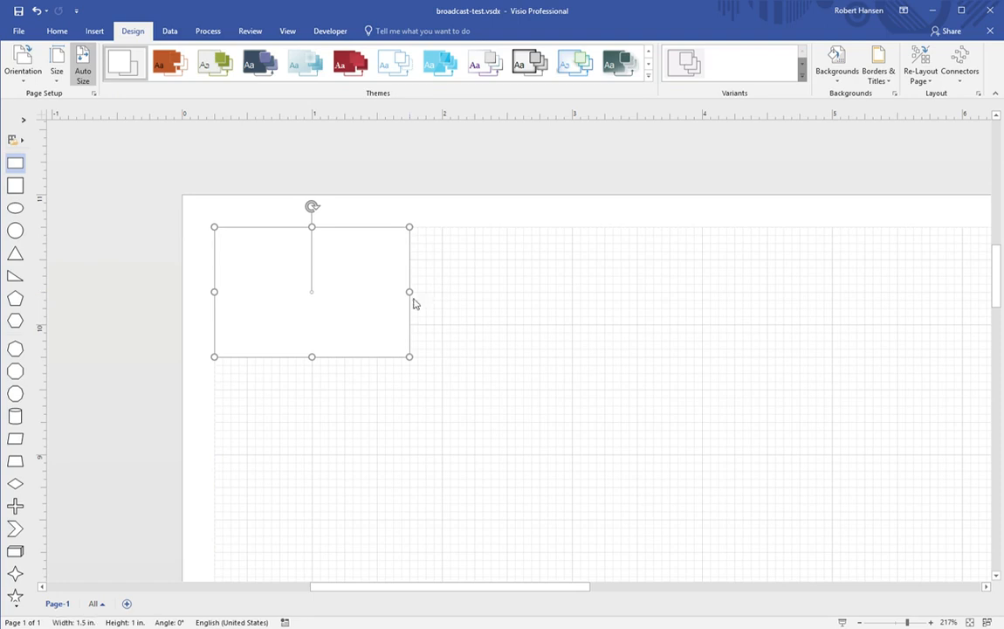
click(506, 352)
key(ctrl+v)
drag(558, 380, 508, 303)
click(676, 358)
Step: Paste three more rectangle copies, snapping each to the right along the top row
key(ctrl+v)
drag(672, 343, 692, 286)
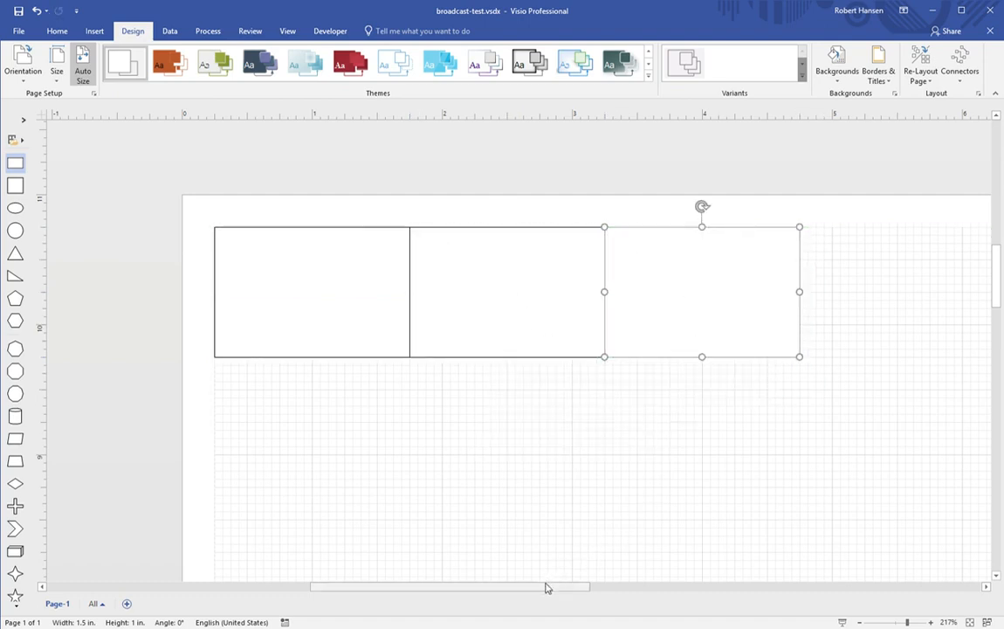
drag(545, 585, 630, 588)
click(645, 448)
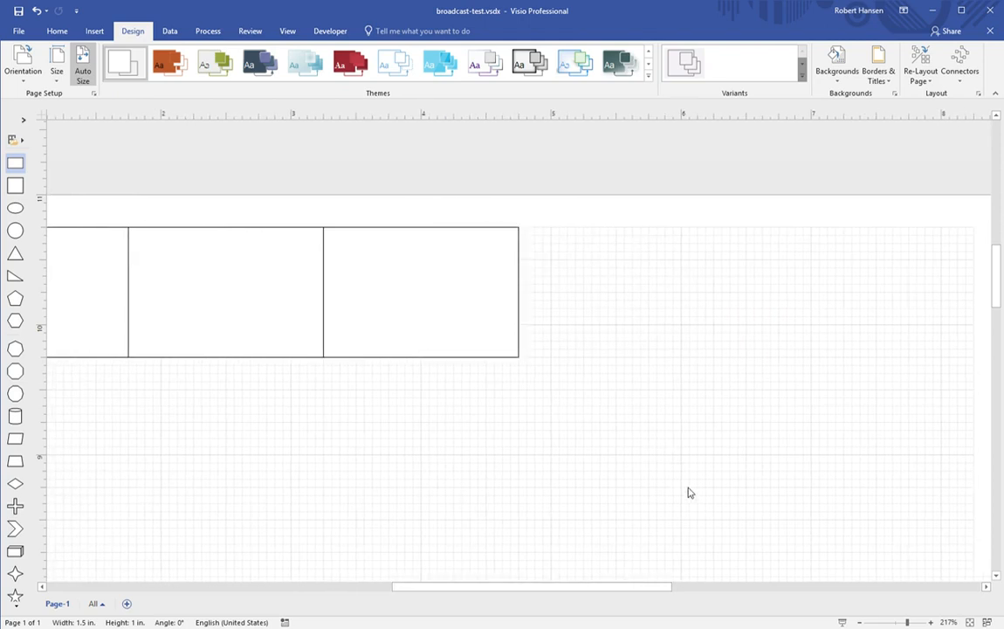
key(ctrl+v)
drag(655, 430, 641, 305)
drag(608, 588, 663, 592)
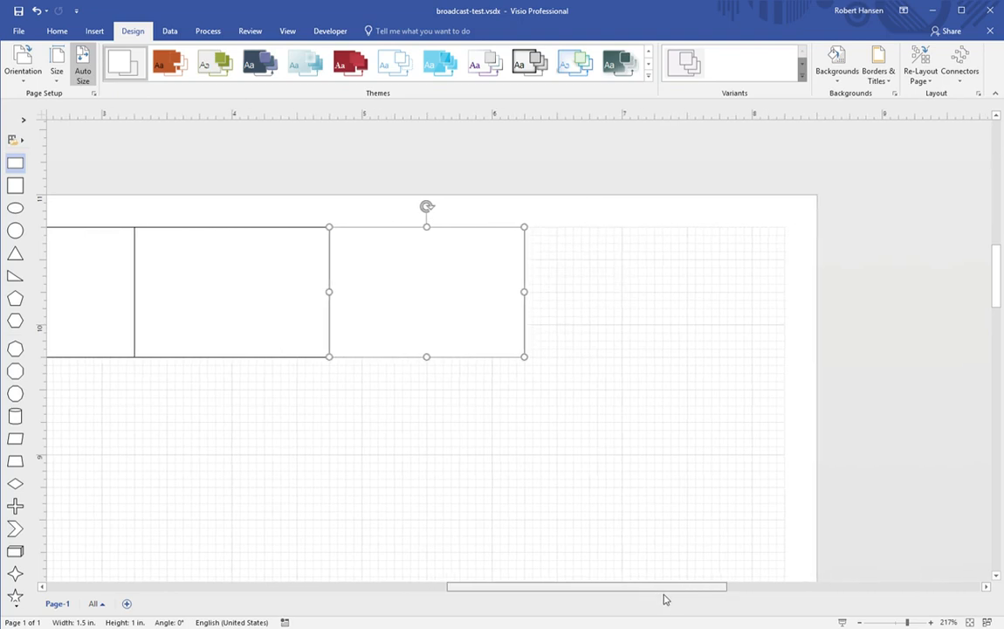
click(592, 530)
key(ctrl+v)
drag(567, 499, 604, 272)
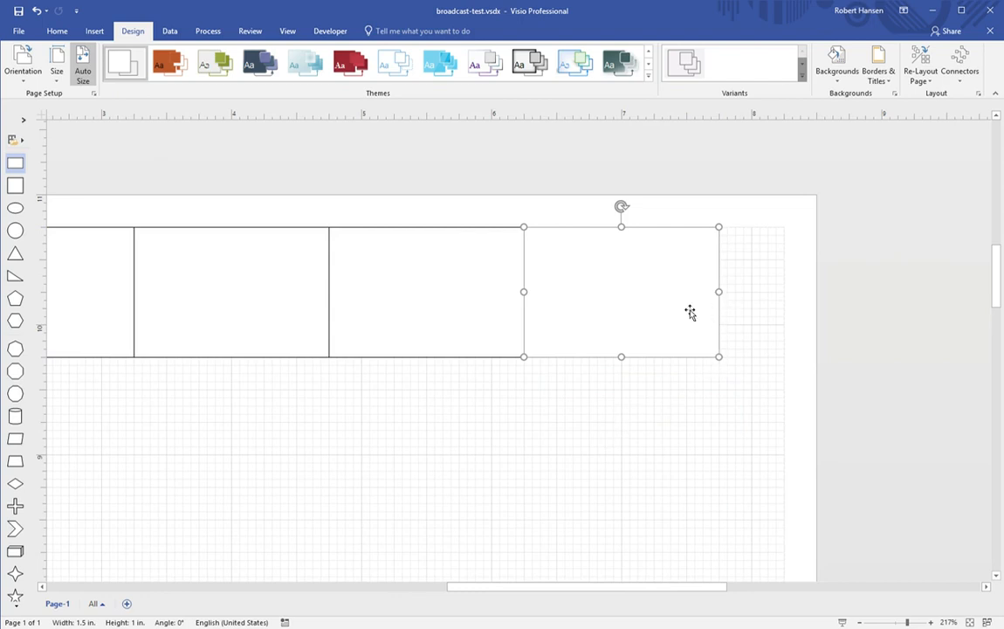
Step: Delete the extra rectangle copies, trimming the row back to about 3.25 inches
key(Delete)
click(526, 313)
key(Delete)
click(316, 334)
key(Delete)
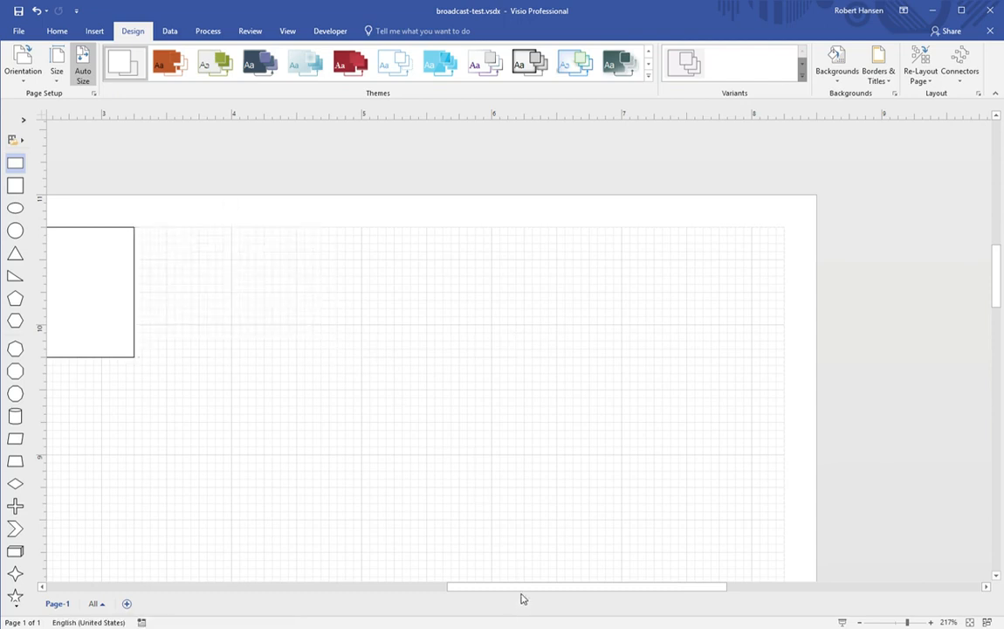
Step: Delete the second rectangle and widen the original rectangle to 1.562 in
drag(522, 592, 384, 593)
click(499, 292)
key(Delete)
click(417, 298)
drag(436, 301, 444, 301)
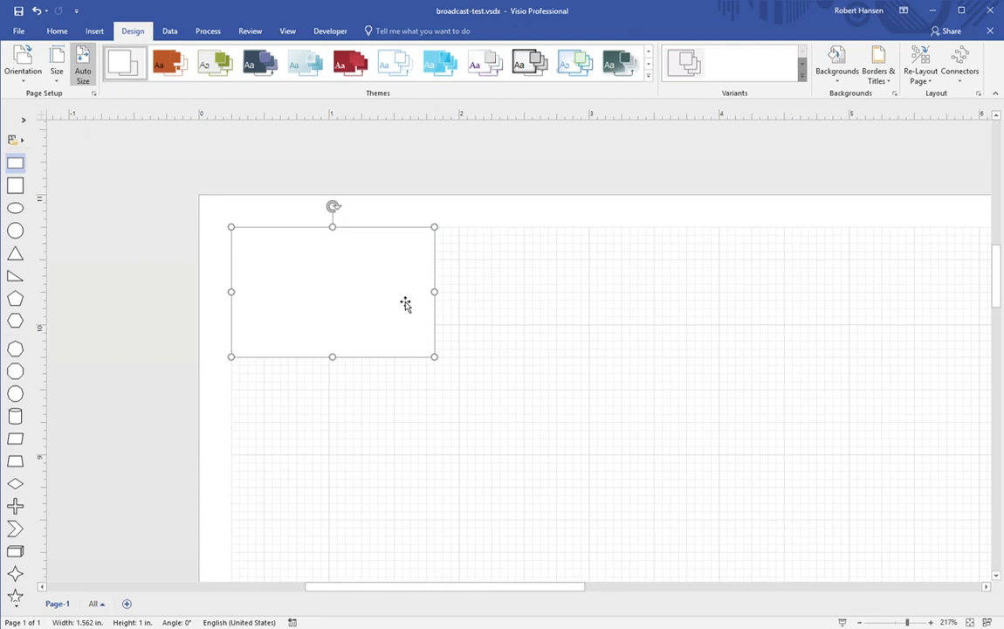
click(604, 333)
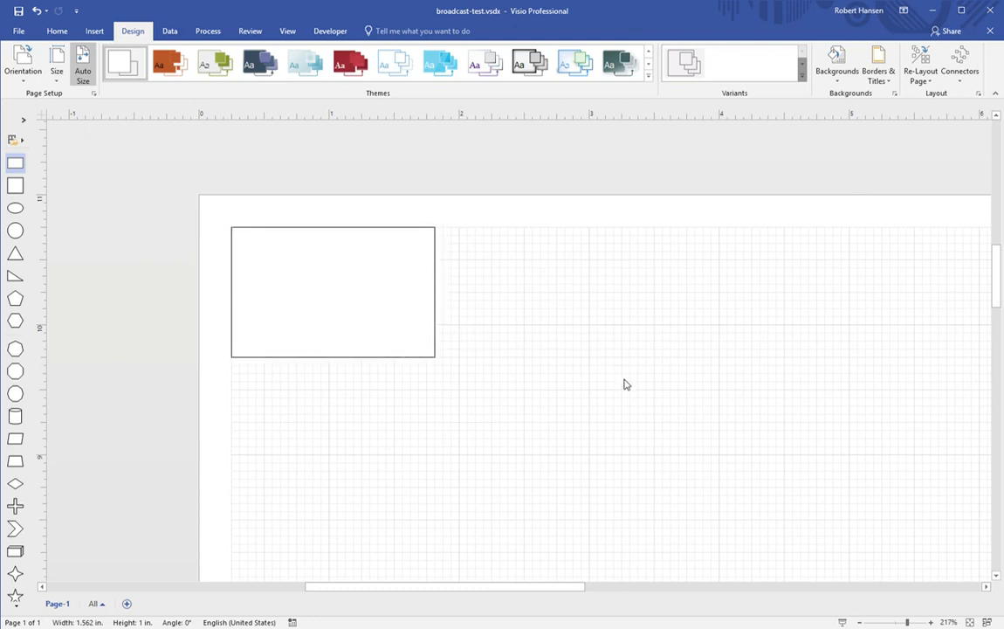
Step: Paste two copies of the 1.562 in rectangle, snapping each flush to the right
key(ctrl+v)
drag(563, 323, 496, 284)
drag(473, 592, 534, 592)
click(587, 452)
key(ctrl+v)
drag(538, 426, 504, 289)
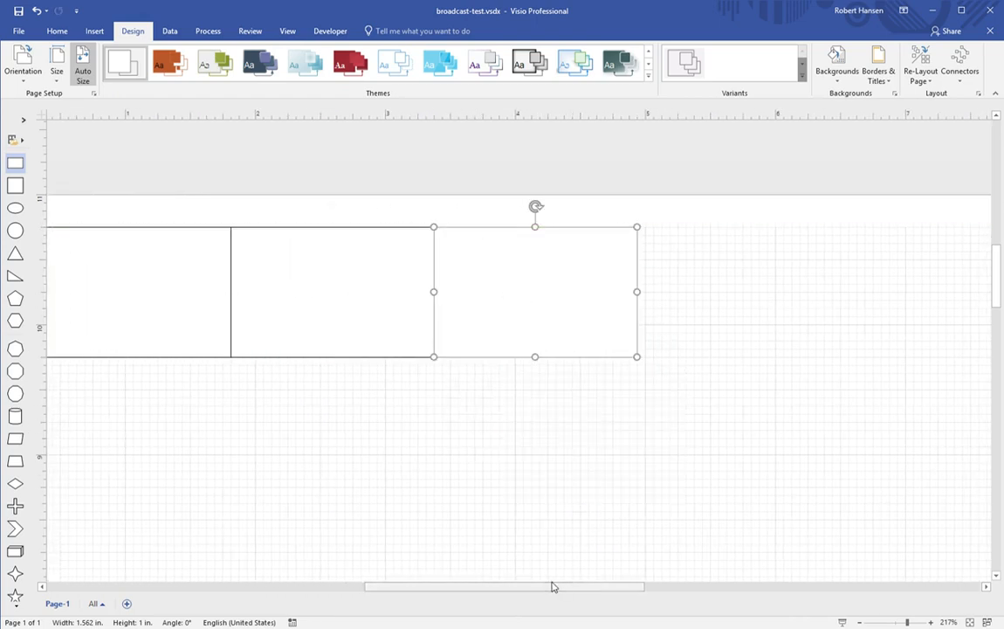
Step: Add two more pasted copies at the row's right end, extending it to about 8 inches
drag(554, 585, 632, 587)
click(531, 404)
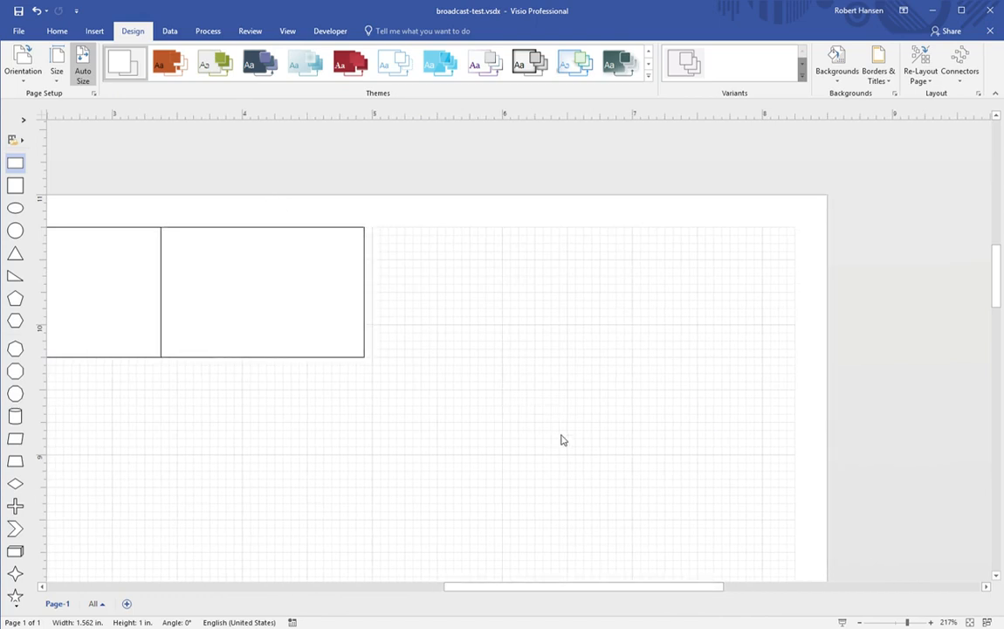
key(ctrl+v)
drag(520, 412, 456, 312)
click(498, 459)
key(ctrl+v)
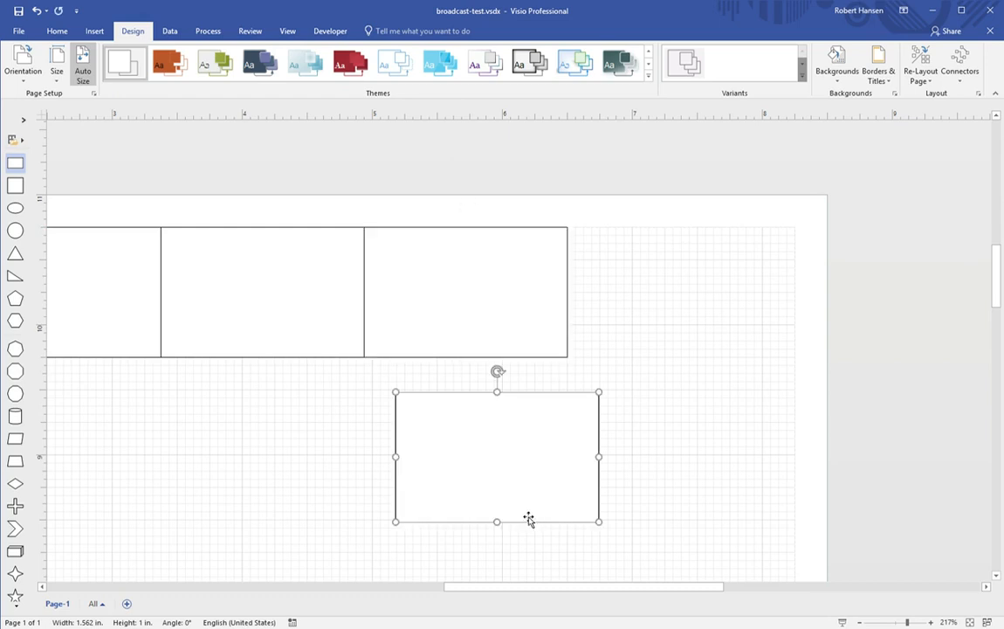
drag(483, 458, 656, 293)
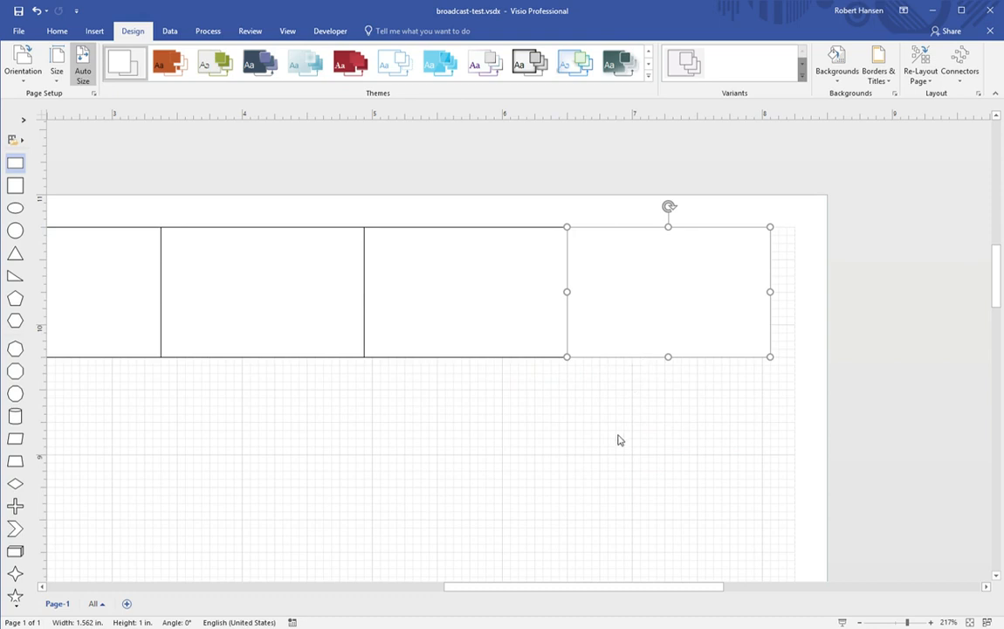
click(609, 459)
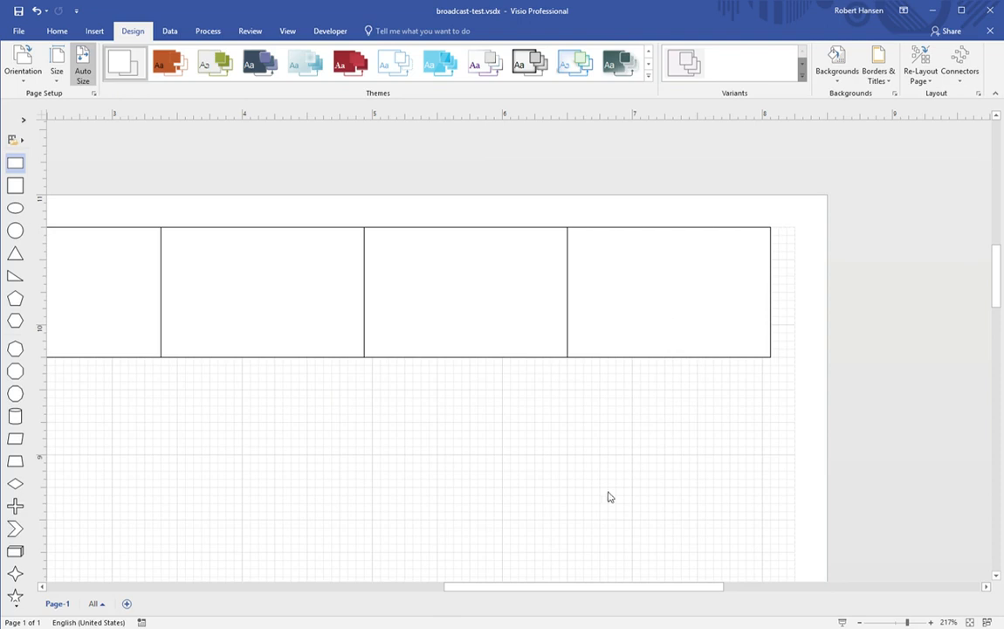
Step: Stretch the first rectangle in the row to about 2.06 inches tall
mouse_move(538, 586)
mouse_down()
mouse_move(418, 576)
mouse_move(584, 585)
mouse_move(395, 562)
mouse_up()
click(425, 299)
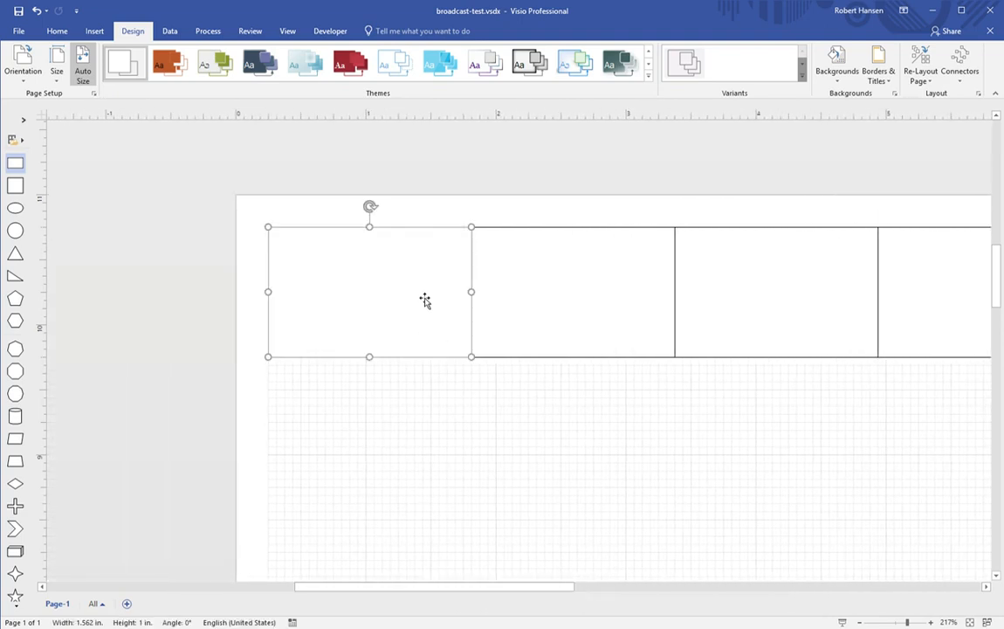
scroll(376, 454, down, 3)
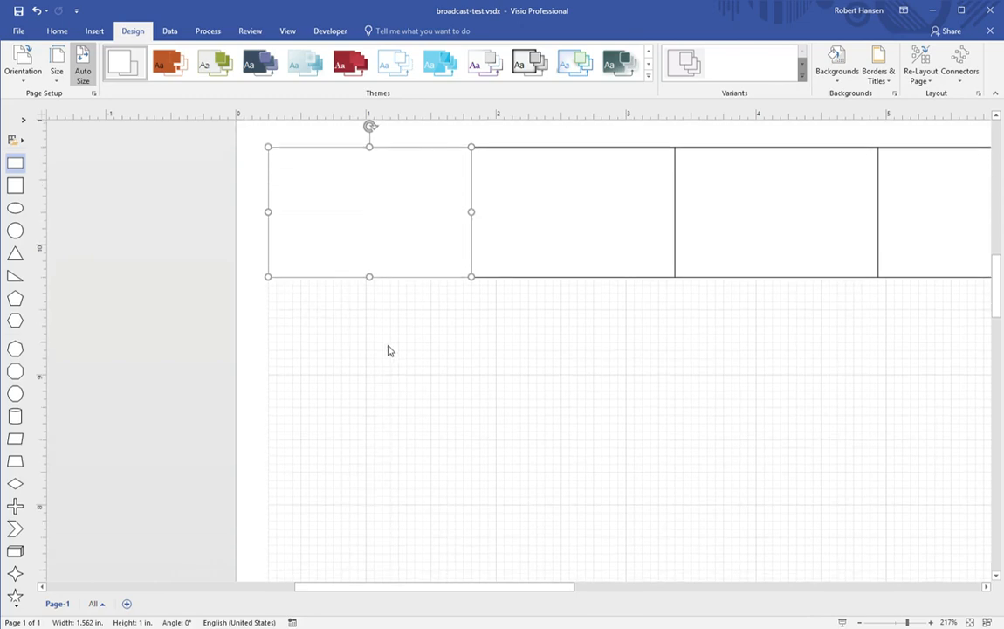
drag(376, 287, 365, 414)
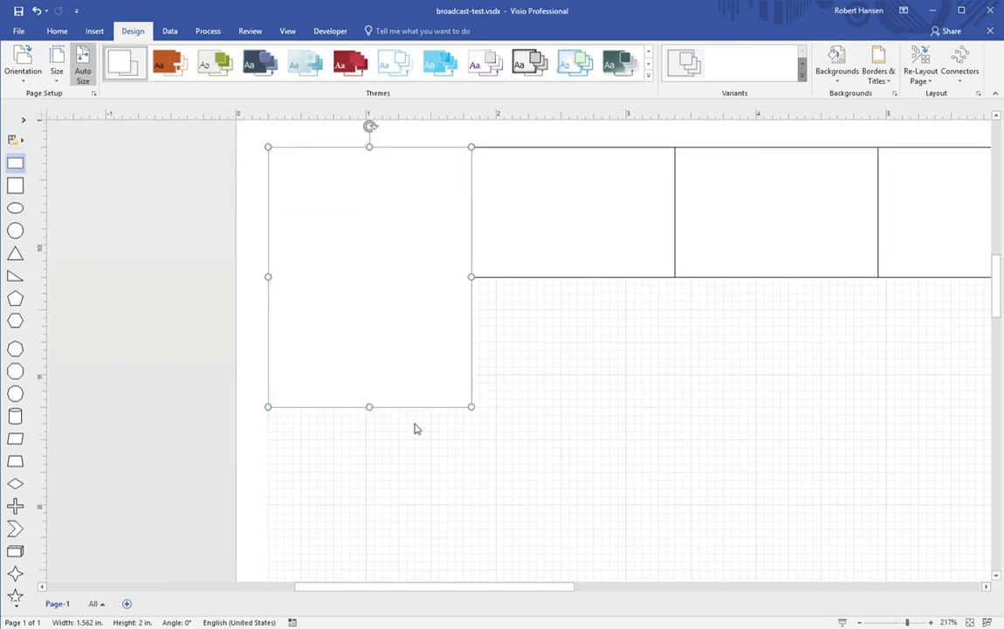
scroll(379, 434, down, 9)
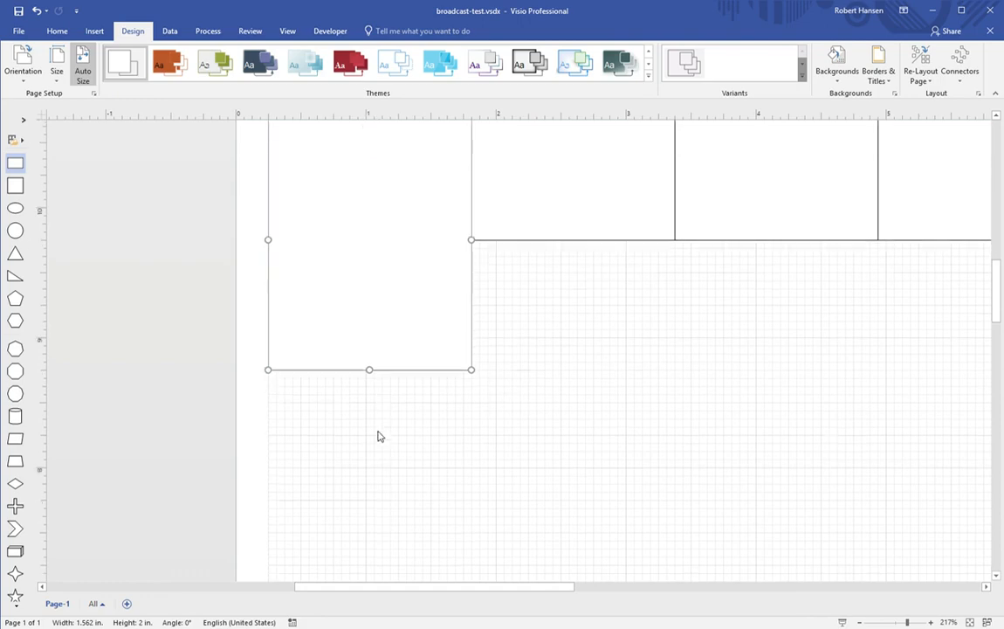
Step: Paste three copies of the tall rectangle, stacking each below the previous one
key(ctrl+v)
drag(459, 394, 381, 279)
scroll(424, 393, down, 6)
click(455, 406)
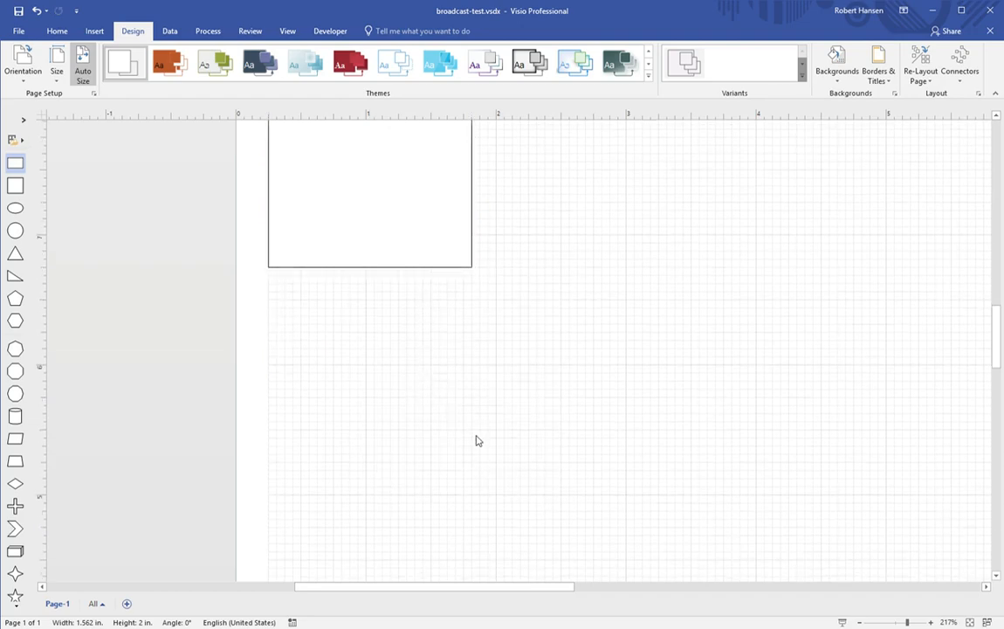
key(ctrl+v)
drag(453, 373, 385, 381)
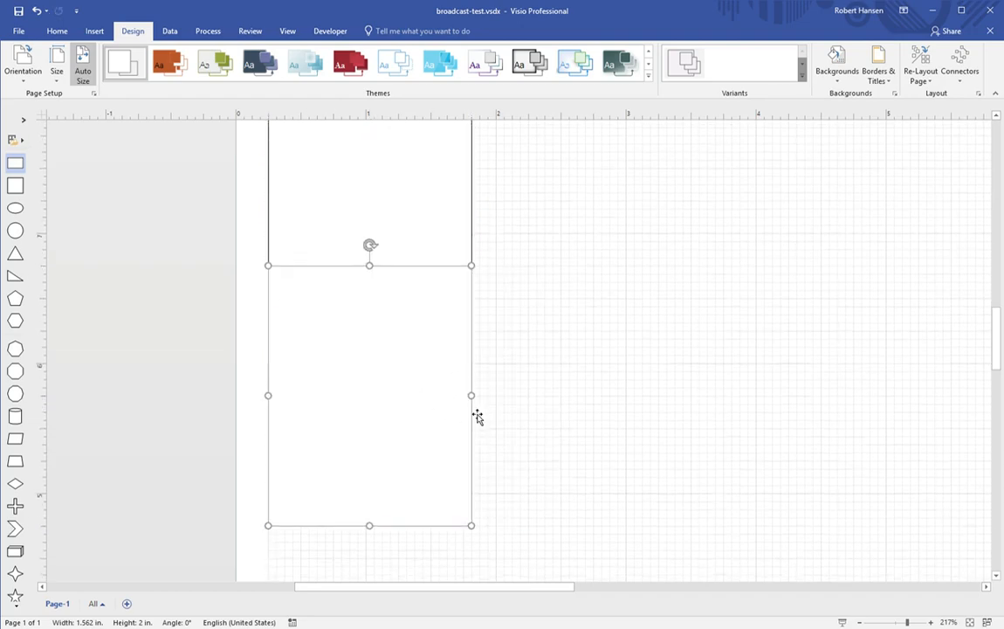
scroll(476, 415, down, 12)
click(472, 413)
key(ctrl+v)
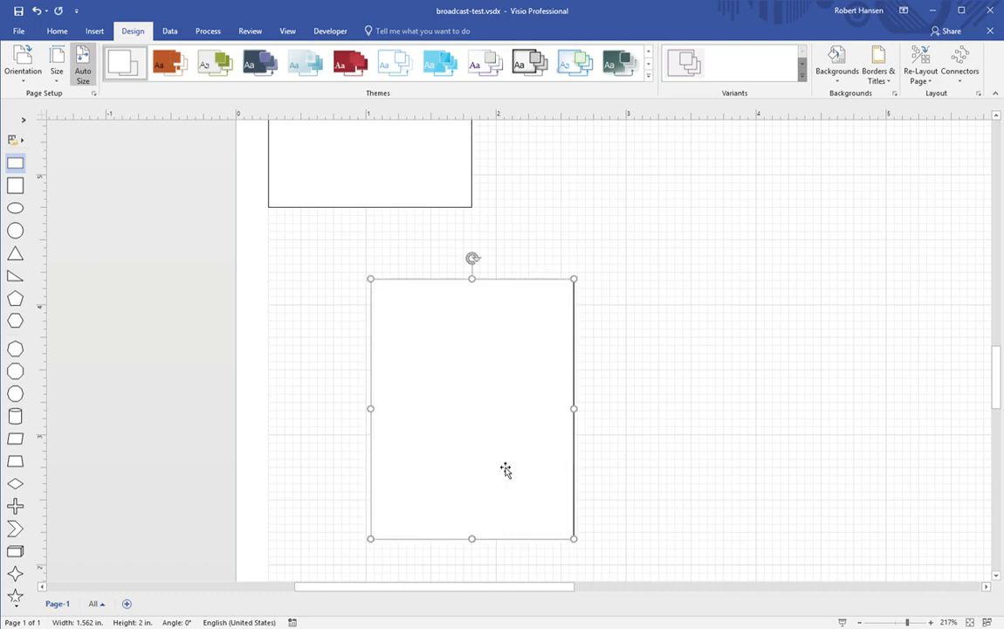
drag(473, 413, 371, 340)
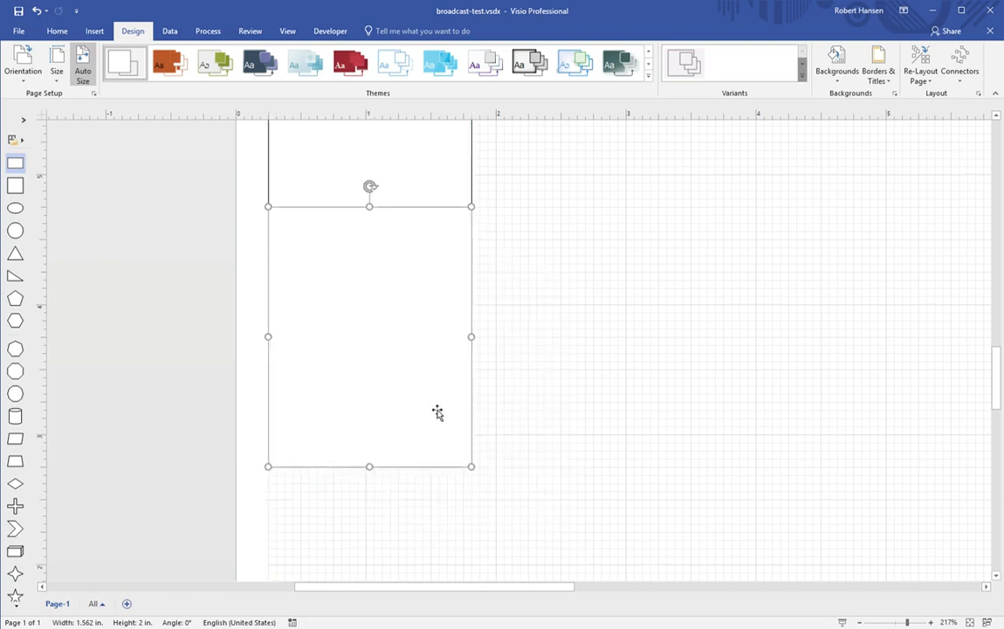
Step: Paste one more tall rectangle copy lower down the column
scroll(437, 411, down, 6)
click(432, 405)
key(ctrl+v)
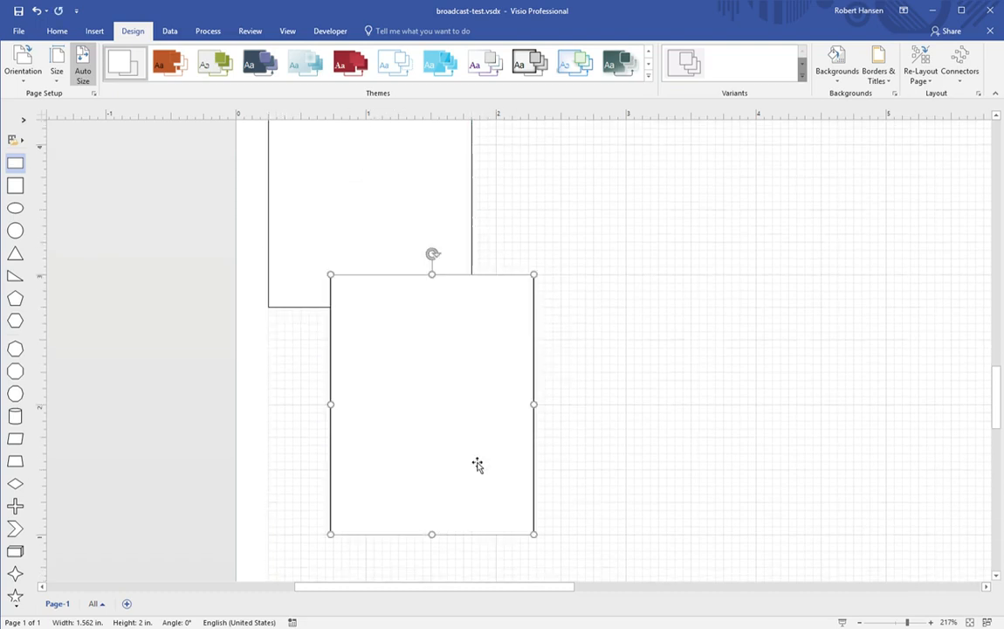
drag(450, 374, 392, 404)
scroll(469, 411, down, 3)
scroll(469, 411, down, 5)
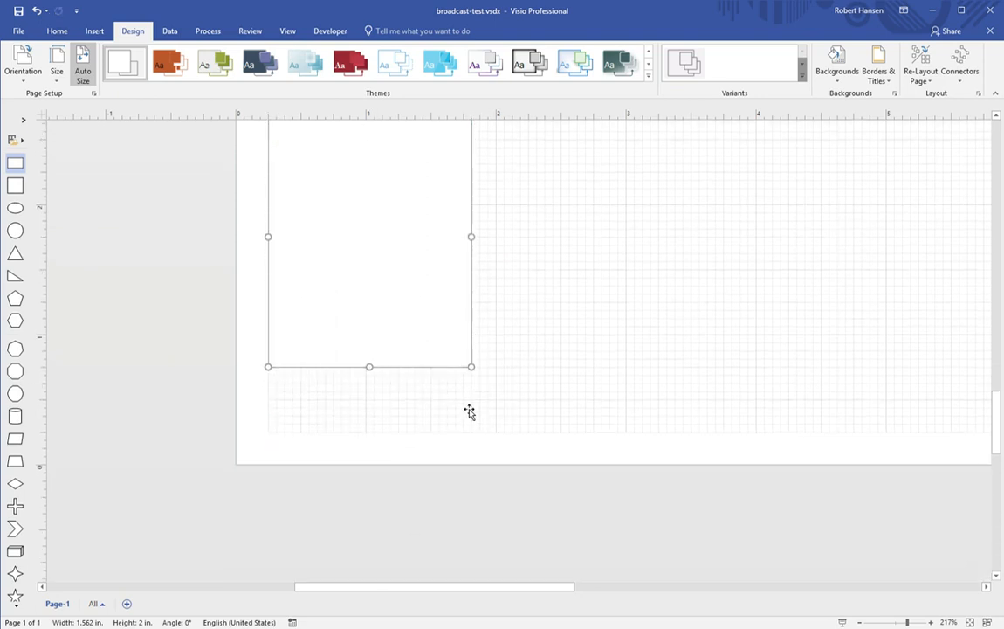
Step: Delete four misplaced rectangle copies from the left column
key(Delete)
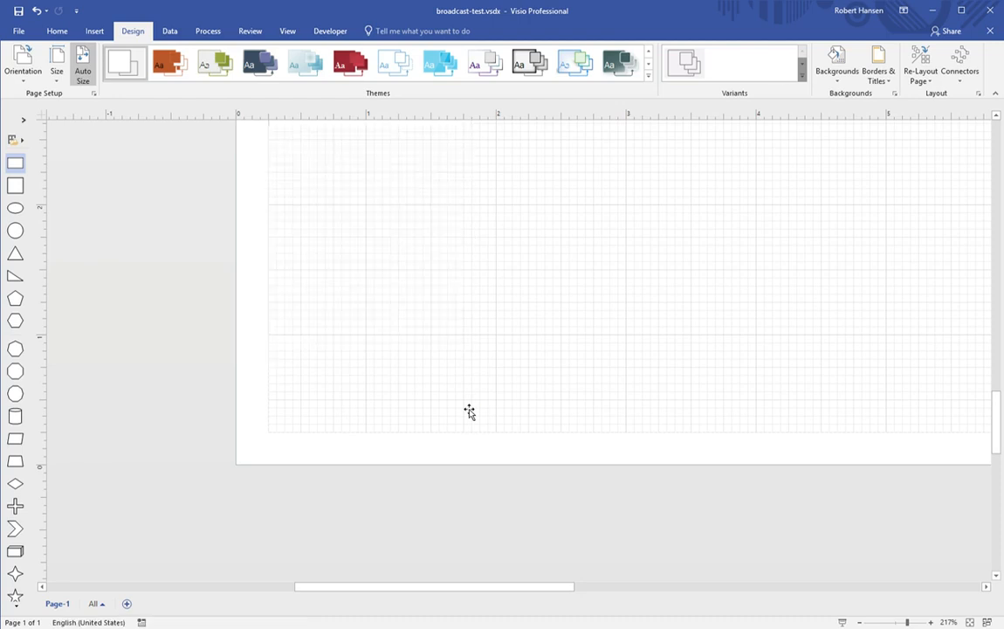
scroll(469, 411, up, 8)
click(433, 311)
key(Delete)
scroll(422, 354, up, 6)
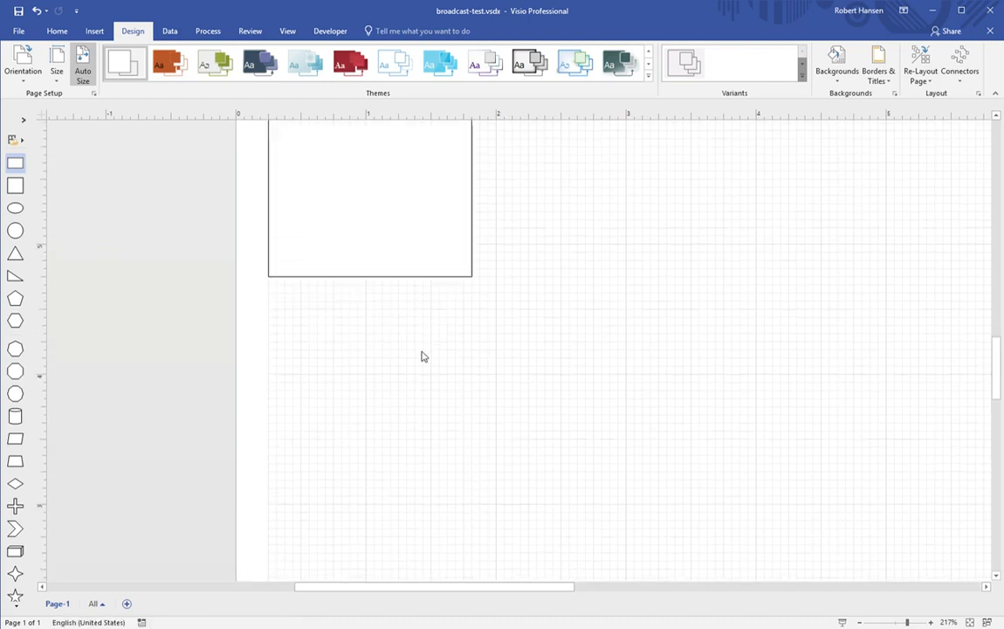
click(423, 333)
key(Delete)
click(411, 231)
key(Delete)
scroll(401, 337, up, 6)
scroll(402, 336, up, 3)
scroll(401, 336, down, 3)
Step: Undo the last deletion and snap the restored rectangle directly below the original
click(379, 354)
mouse_move(373, 370)
mouse_down()
mouse_move(375, 379)
mouse_move(381, 370)
mouse_up()
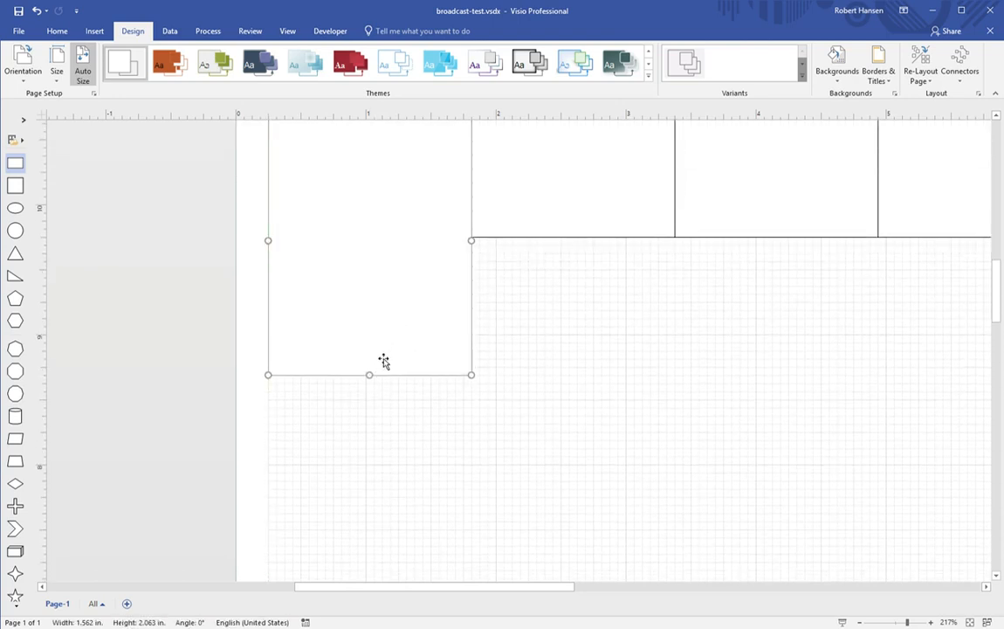
scroll(427, 378, down, 3)
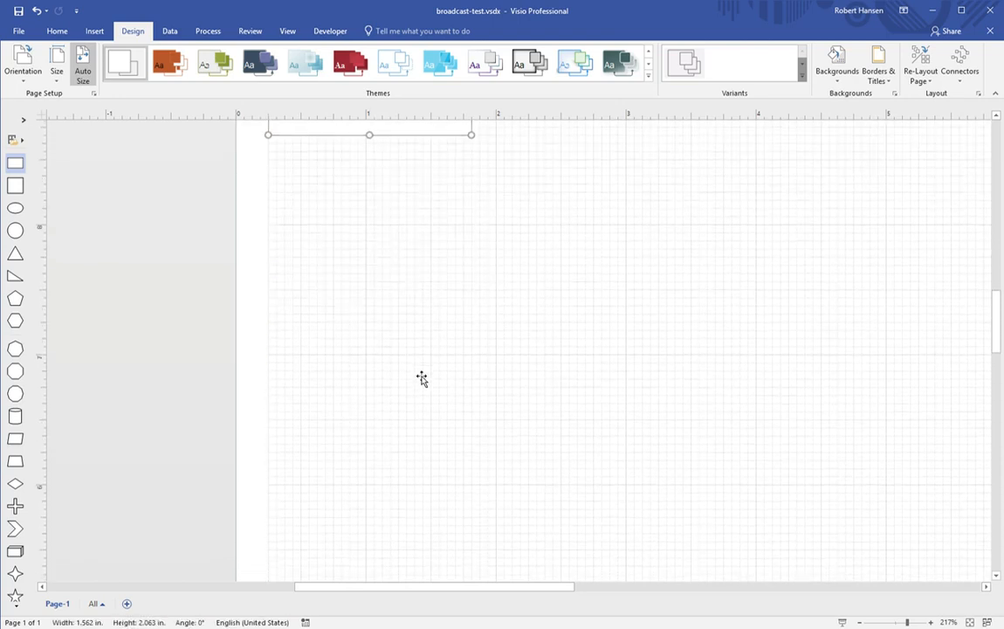
key(ctrl+z)
drag(437, 336, 382, 253)
scroll(507, 349, down, 2)
click(504, 351)
Step: Paste three more copies, stacking them flush down the left side to the page bottom
key(ctrl+v)
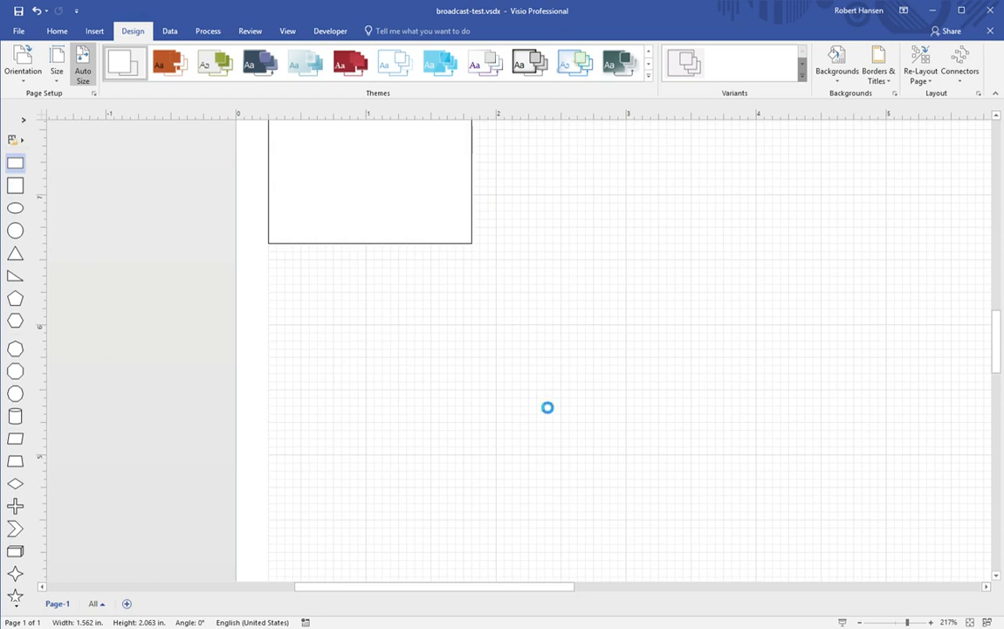
drag(509, 334, 381, 368)
scroll(513, 375, down, 4)
click(513, 374)
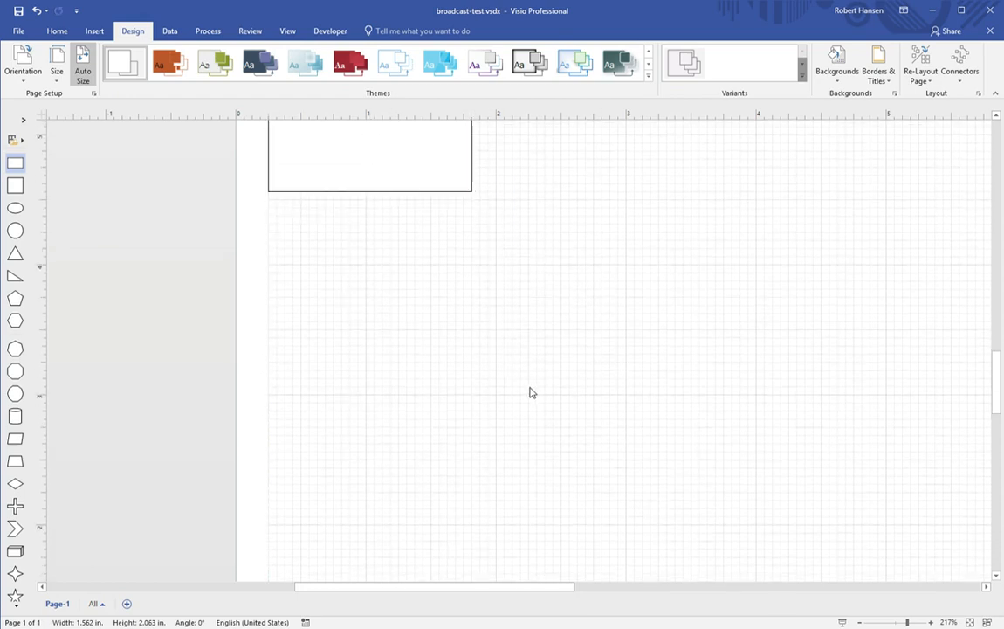
key(ctrl+v)
drag(518, 384, 380, 325)
scroll(533, 382, down, 2)
click(549, 384)
key(ctrl+v)
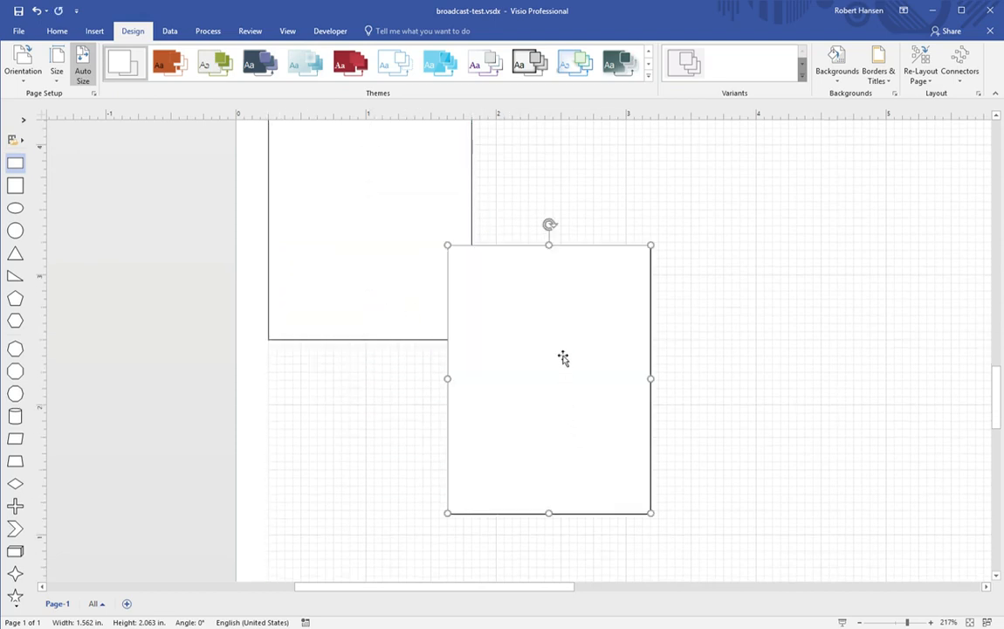
drag(562, 359, 387, 452)
scroll(541, 413, down, 3)
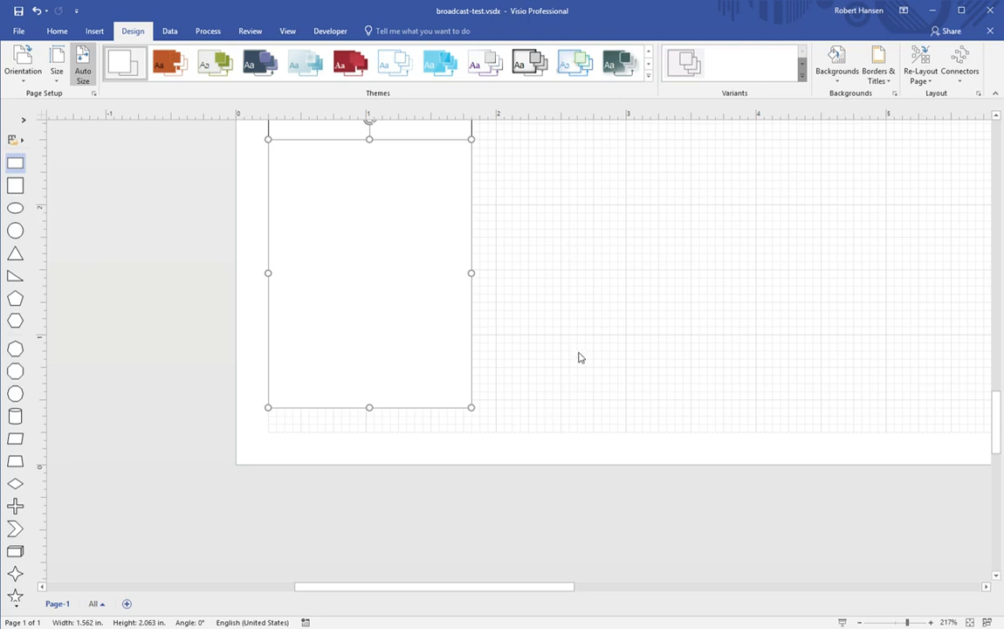
Step: Zoom in and delete the lower rectangle copies from the left column
click(931, 623)
click(932, 623)
click(931, 622)
click(932, 622)
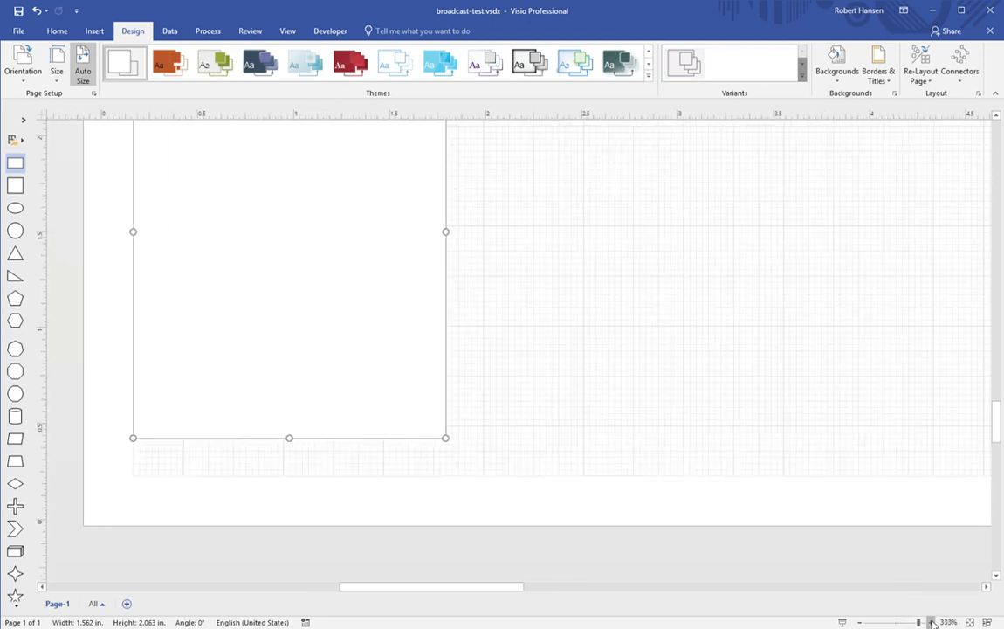
click(932, 622)
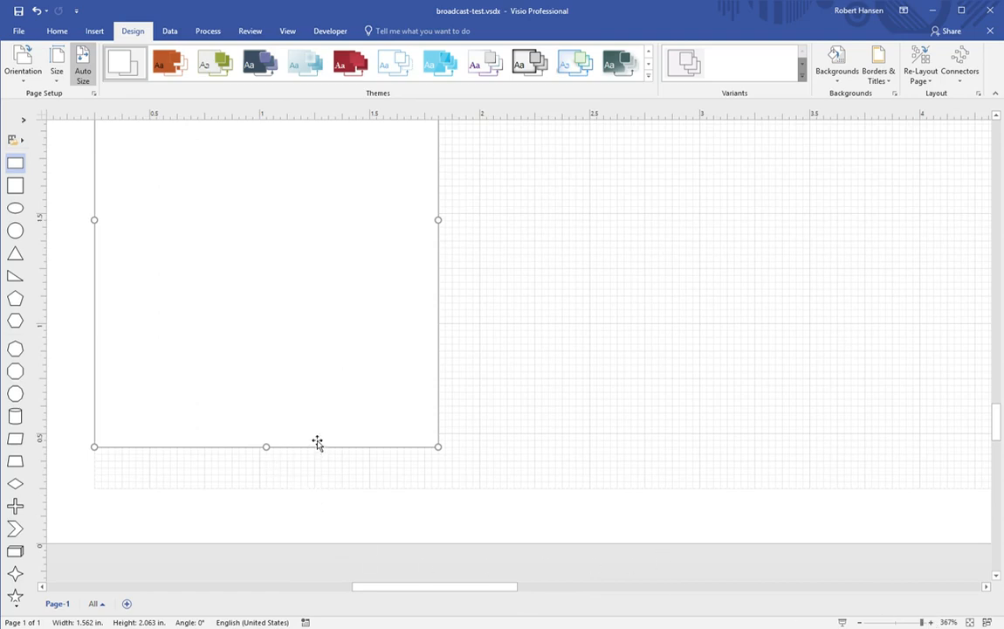
key(Delete)
scroll(382, 435, up, 5)
scroll(380, 427, up, 3)
click(376, 408)
key(Delete)
scroll(373, 417, up, 6)
click(376, 413)
key(Delete)
Step: Delete another column copy plus the middle, right and remaining top-row rectangle copies
scroll(376, 415, up, 4)
click(379, 414)
key(Delete)
scroll(395, 419, up, 5)
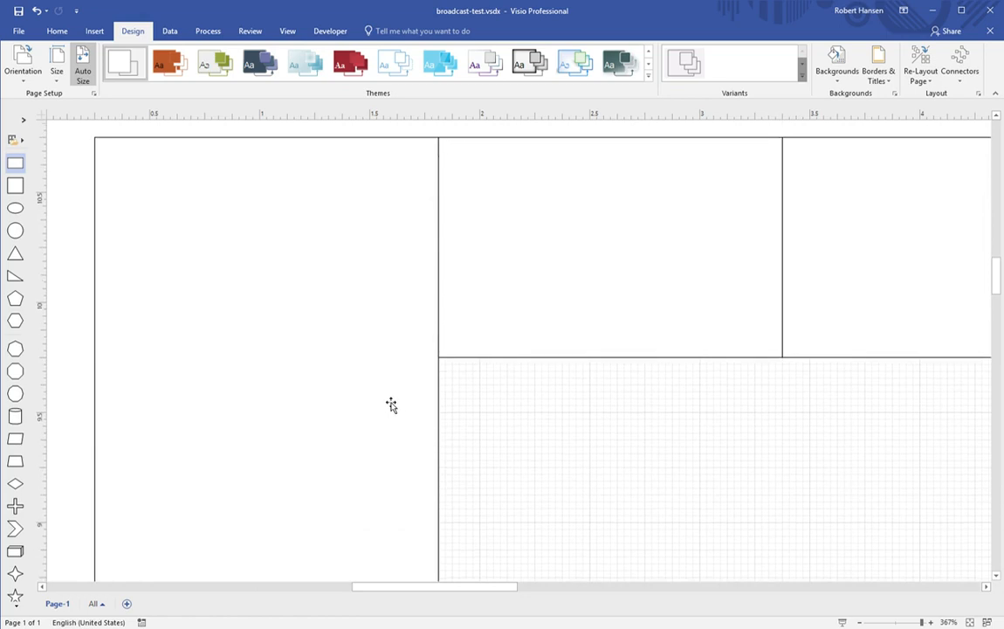
click(612, 357)
key(Delete)
click(821, 310)
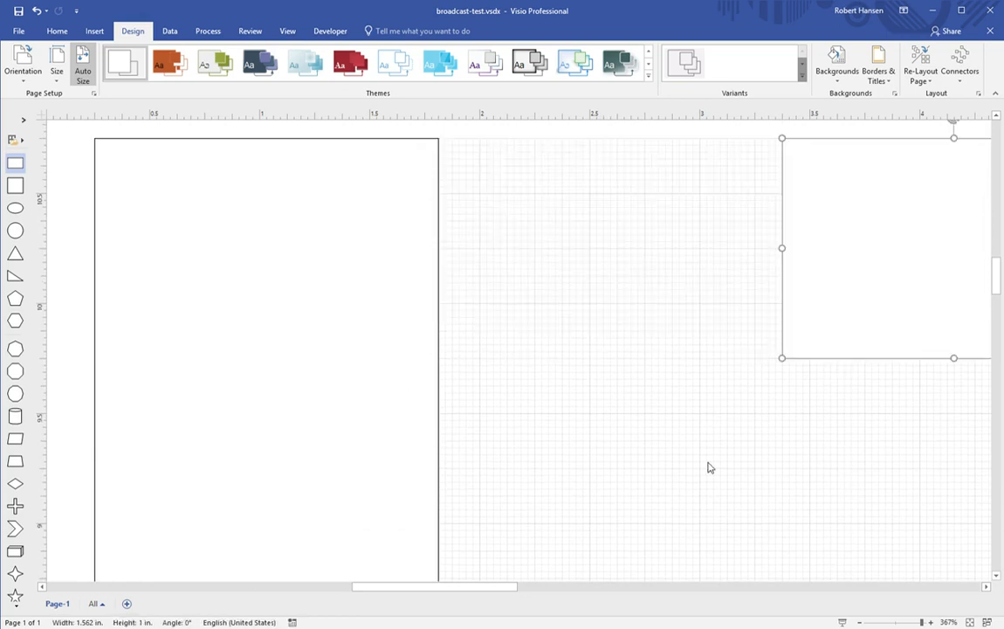
key(Delete)
drag(497, 588, 425, 563)
click(718, 353)
key(Delete)
Step: Resize the remaining rectangle to 1.594 by 2.094 in and zoom to 167%
click(496, 472)
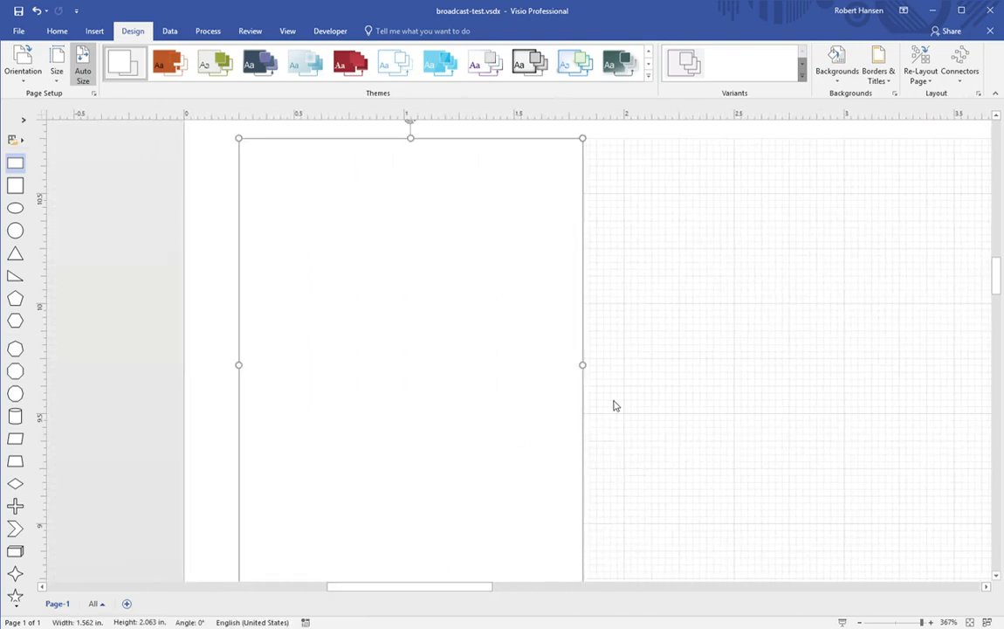
drag(590, 373, 594, 374)
scroll(515, 416, down, 3)
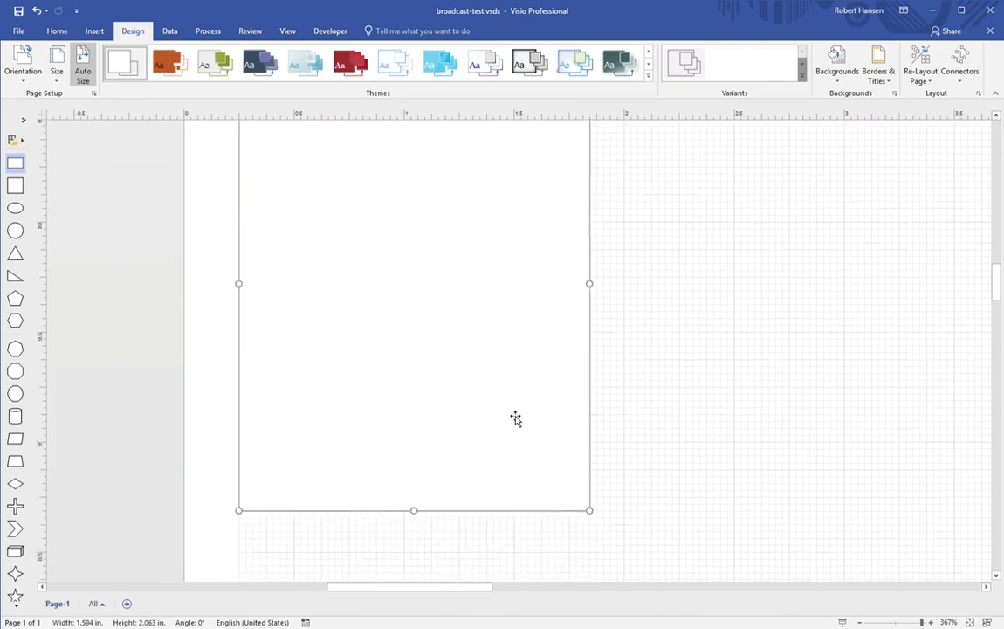
drag(420, 442, 417, 444)
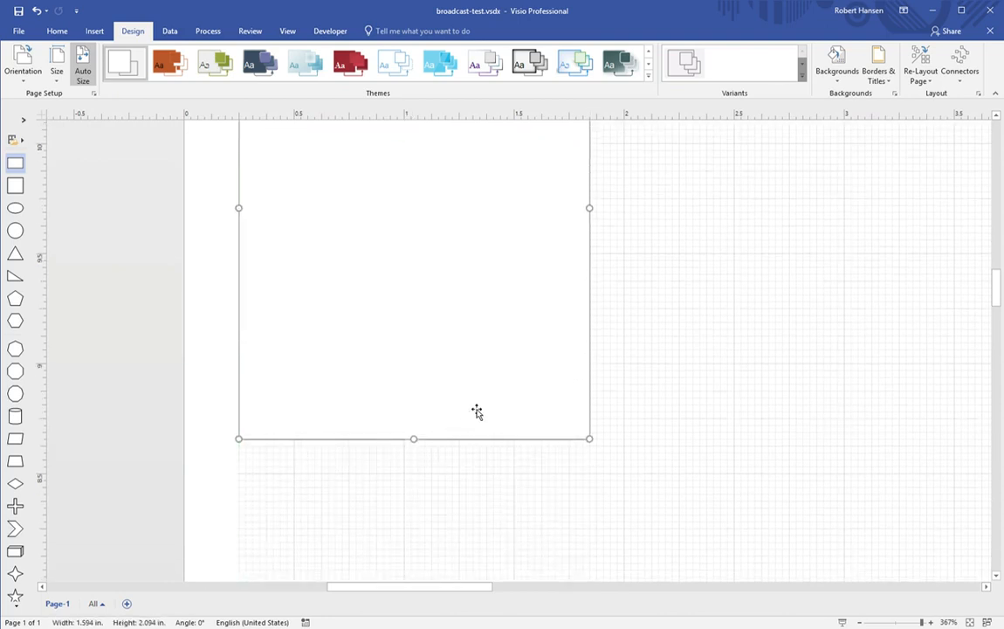
scroll(475, 410, up, 3)
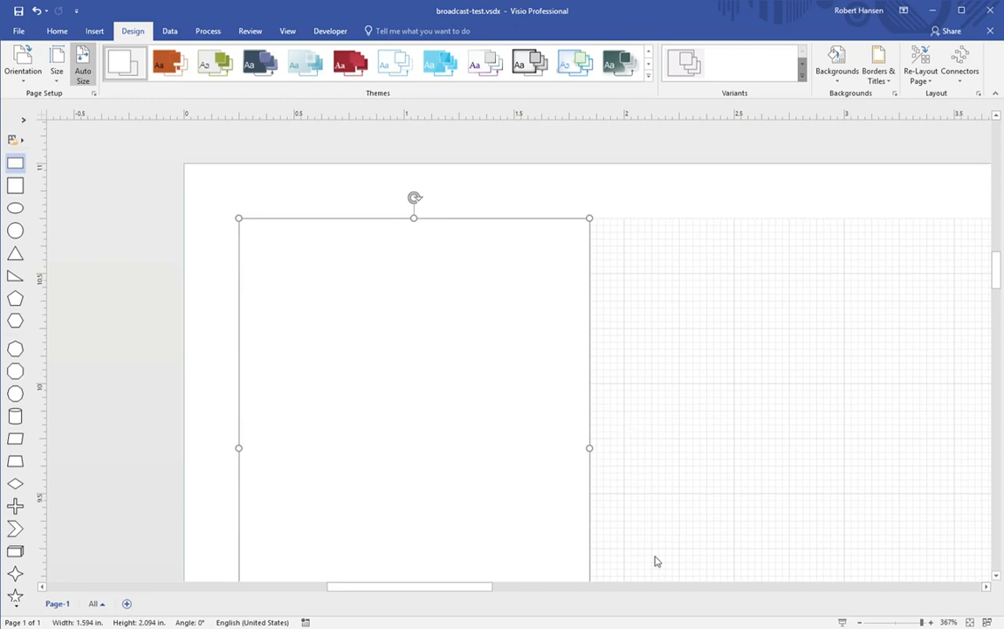
drag(908, 623, 903, 623)
click(878, 488)
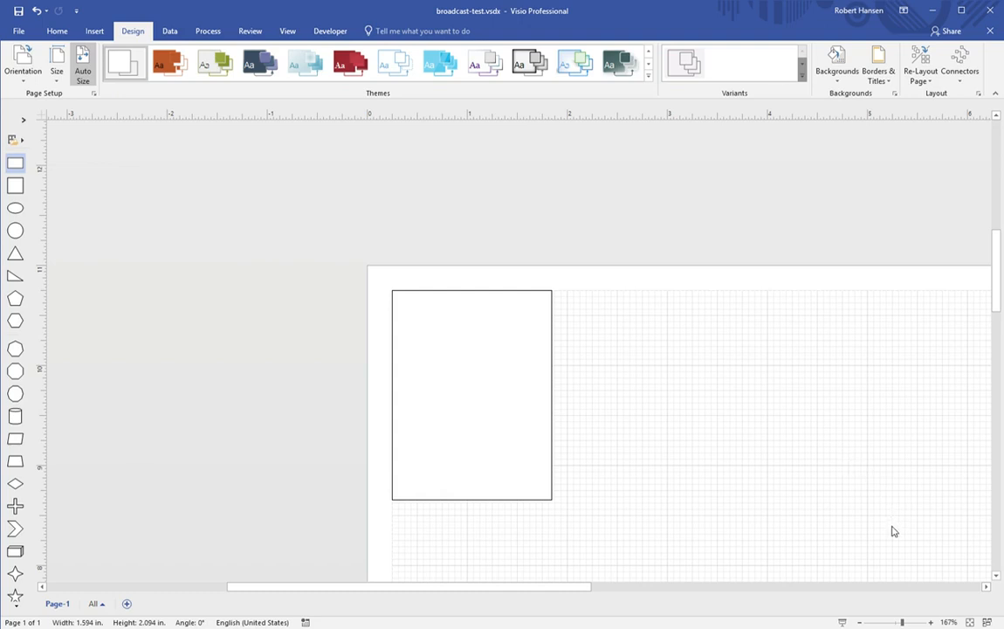
Step: Paste four more 1.594 × 2.094 in card copies and snap them end to end across the page top
drag(830, 432, 616, 376)
click(823, 417)
key(ctrl+v)
drag(821, 414, 802, 422)
drag(594, 586, 679, 527)
click(660, 473)
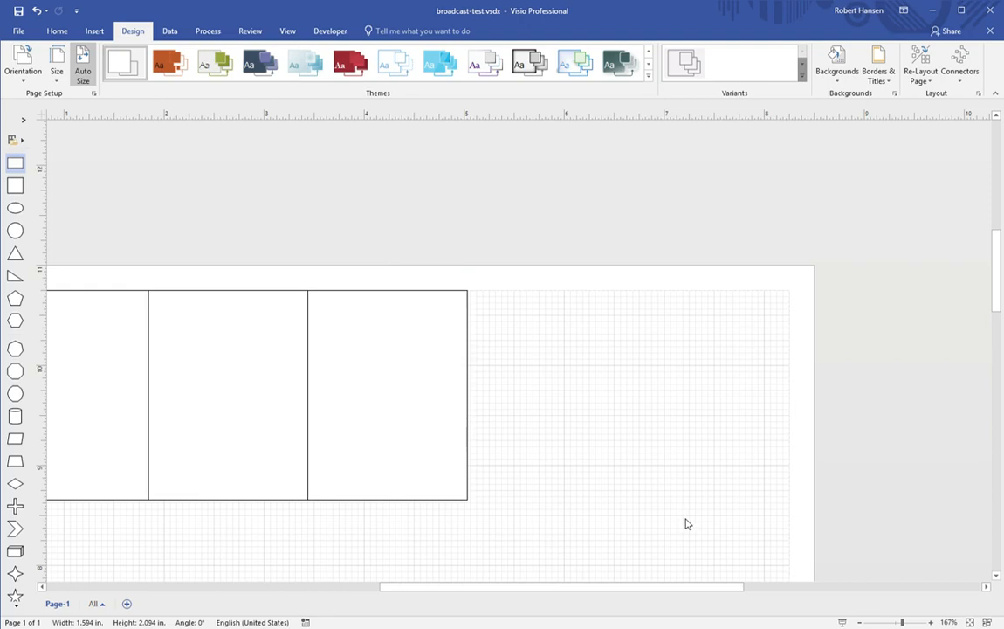
key(ctrl+v)
drag(640, 432, 531, 344)
click(731, 437)
key(ctrl+v)
drag(723, 410, 704, 382)
scroll(639, 466, down, 5)
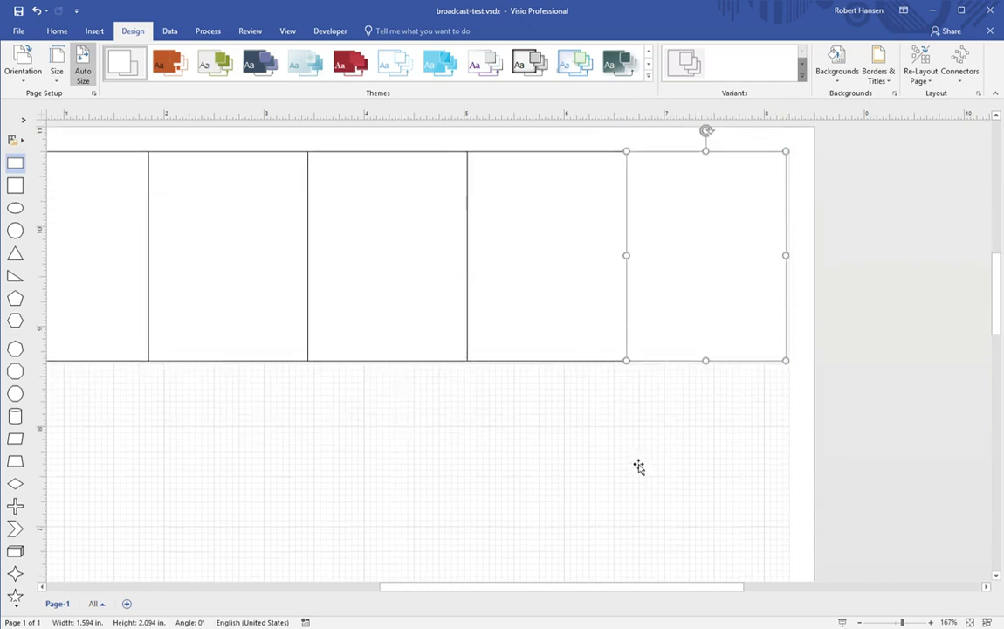
Step: Paste two card copies and snap them directly below the first rectangle
drag(569, 586, 442, 576)
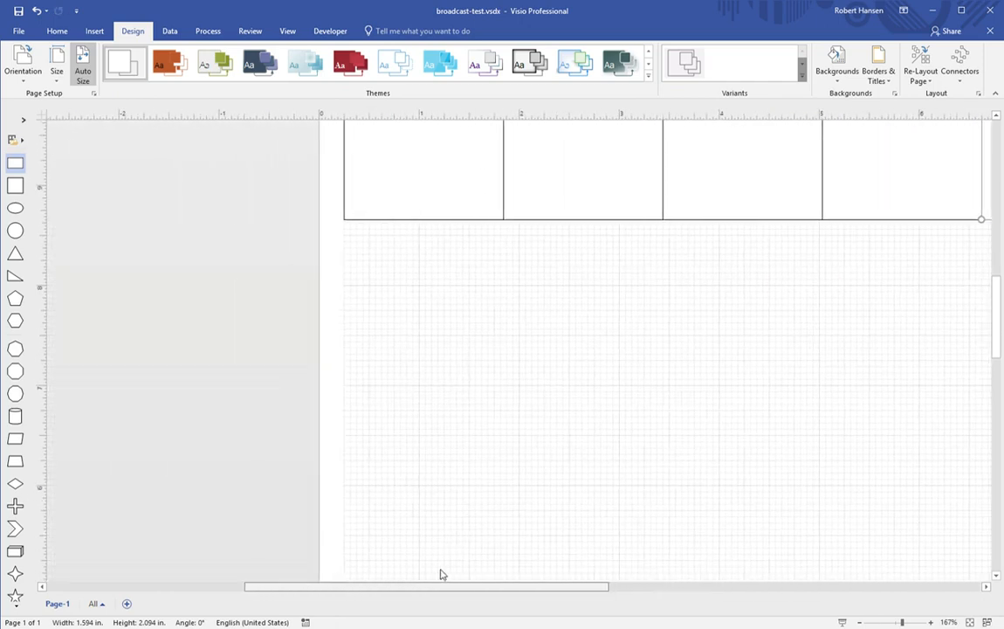
key(ctrl+v)
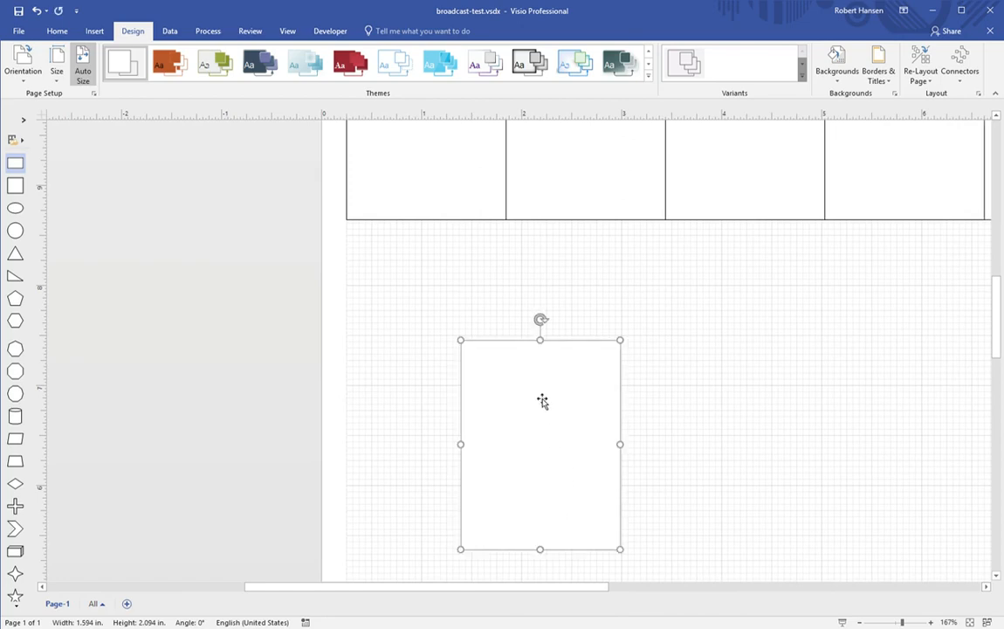
drag(540, 399, 440, 303)
scroll(537, 446, down, 3)
click(543, 448)
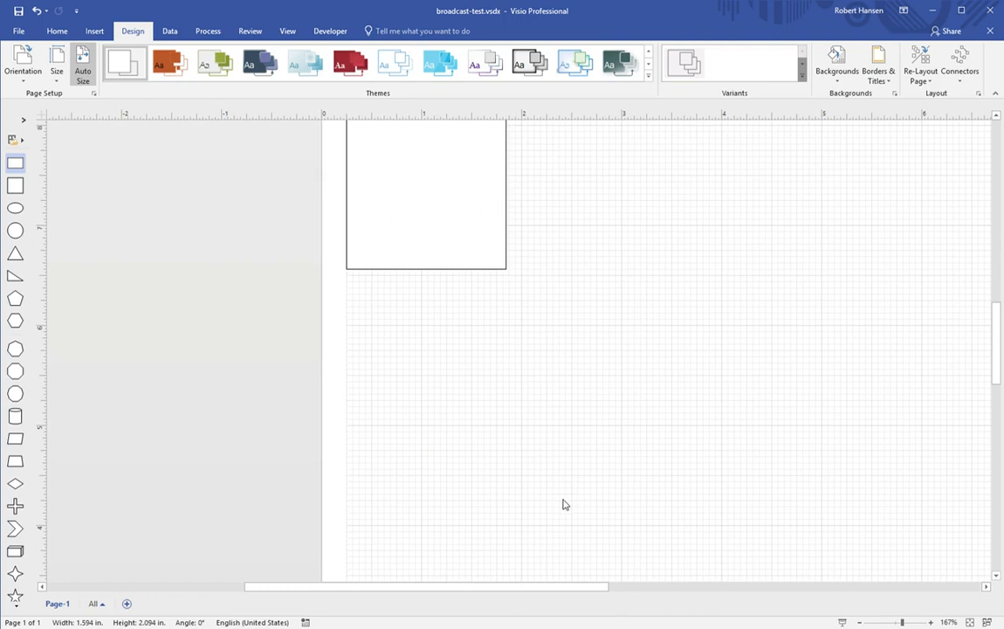
key(ctrl+v)
drag(551, 451, 445, 373)
scroll(538, 407, down, 3)
Step: Stack two more card copies beneath the first, nudging the lowest one up into alignment
click(535, 406)
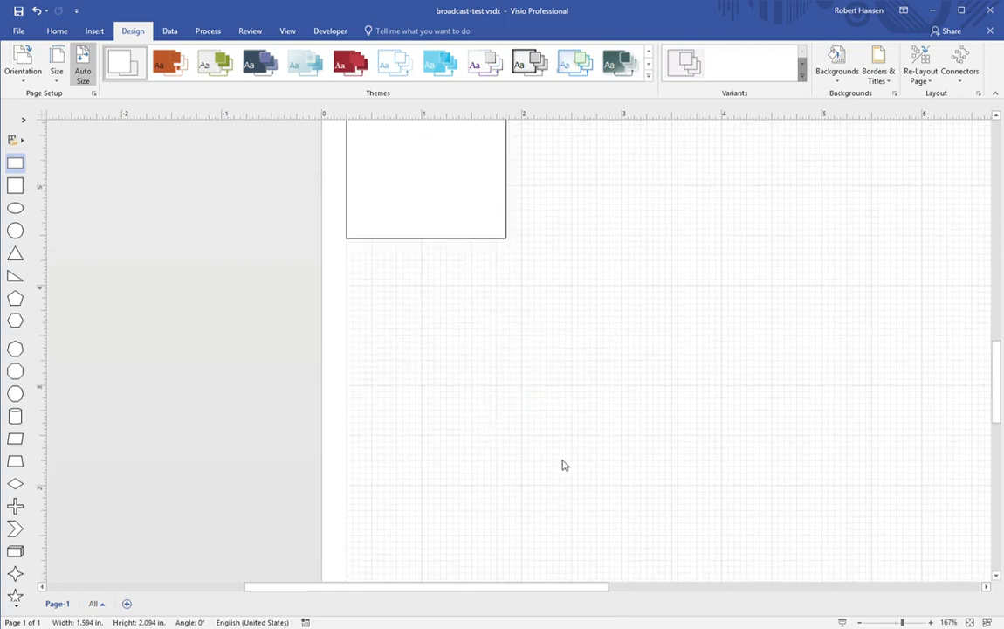
key(ctrl+v)
drag(545, 392, 443, 330)
scroll(534, 392, down, 2)
click(566, 425)
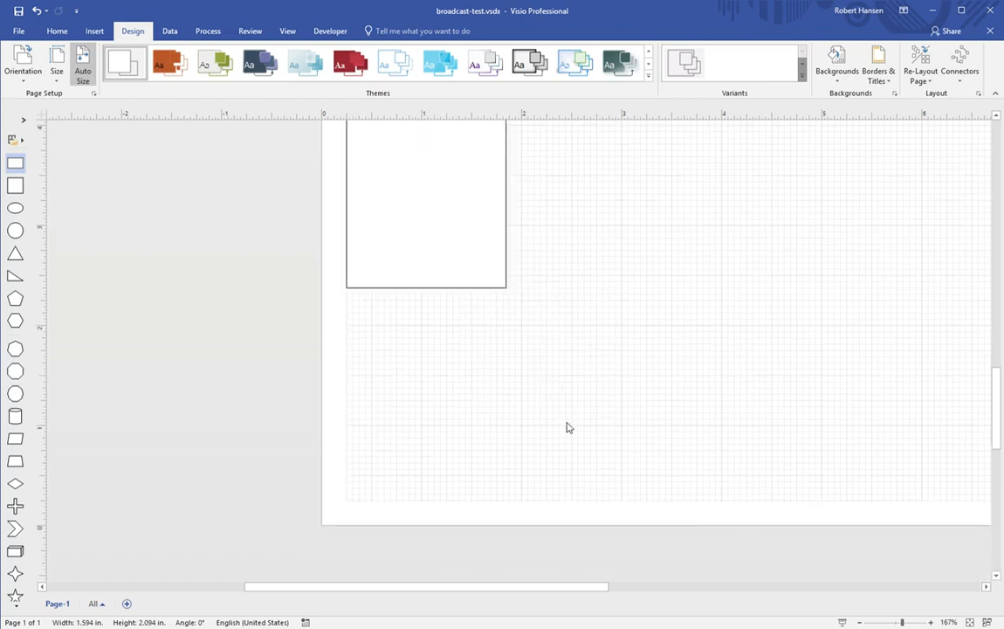
key(ctrl+v)
drag(551, 390, 436, 394)
key(Up)
scroll(602, 414, up, 3)
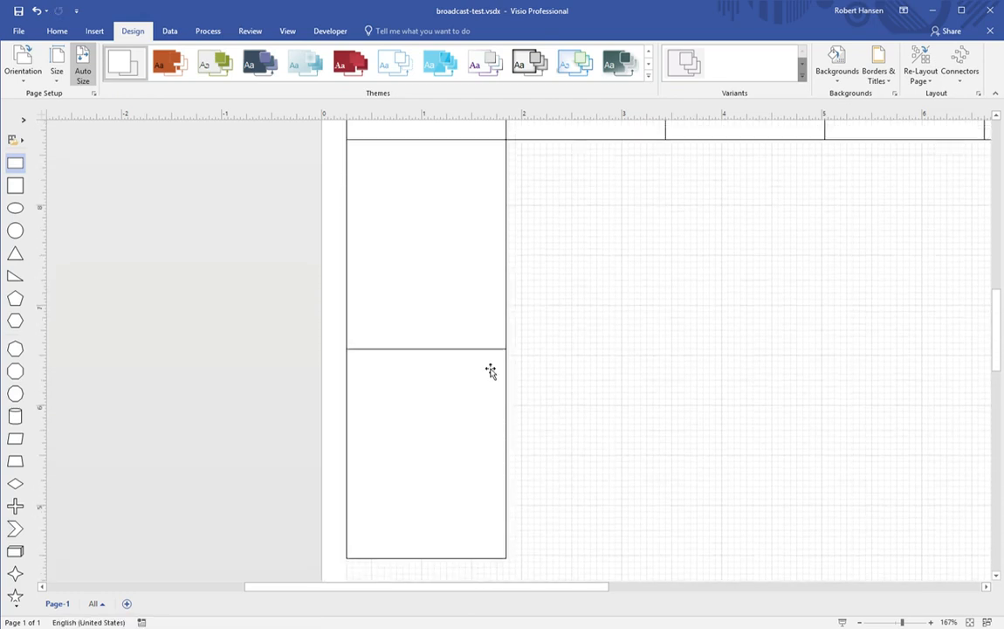
Step: Delete the two stacked card copies and three rectangles from the top row
click(490, 372)
key(Delete)
click(480, 326)
key(Delete)
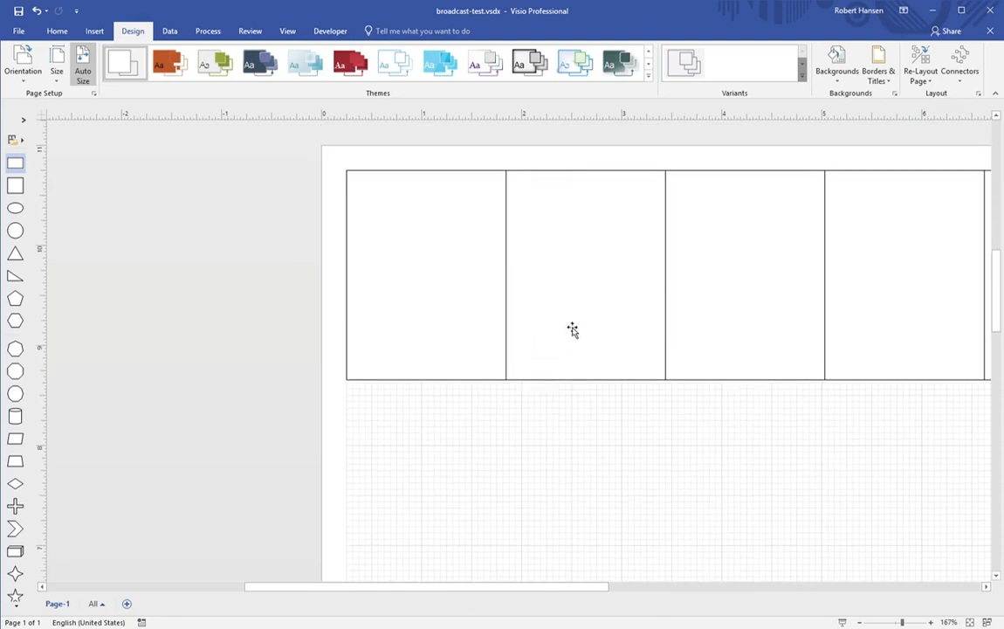
click(572, 329)
key(Delete)
click(740, 372)
key(Delete)
click(825, 340)
key(Delete)
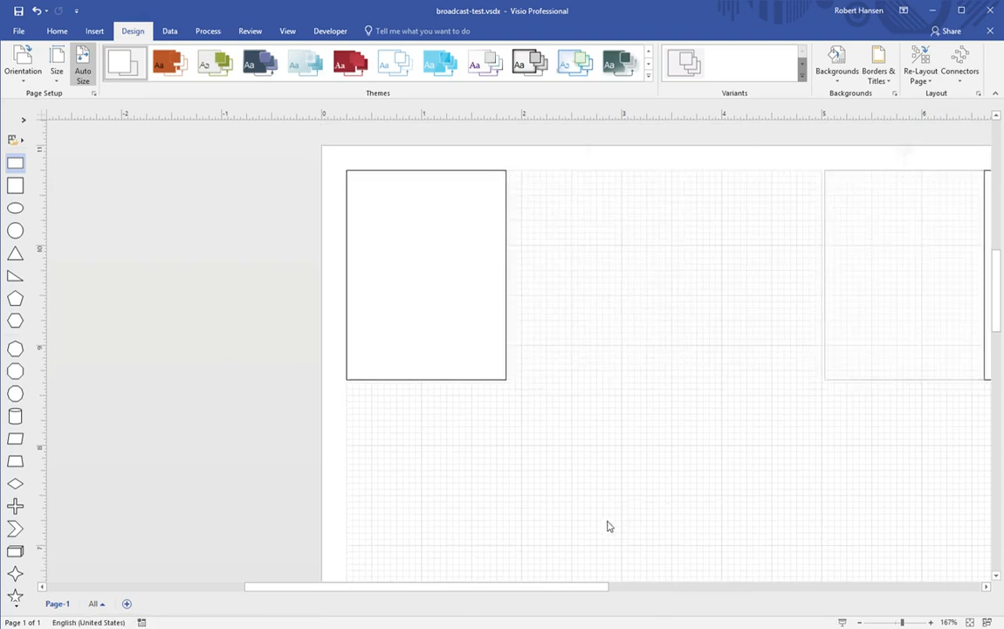
Step: Delete the last far-right copy and move the remaining card rectangle further right
drag(578, 593, 686, 567)
click(764, 357)
key(Delete)
drag(631, 586, 511, 573)
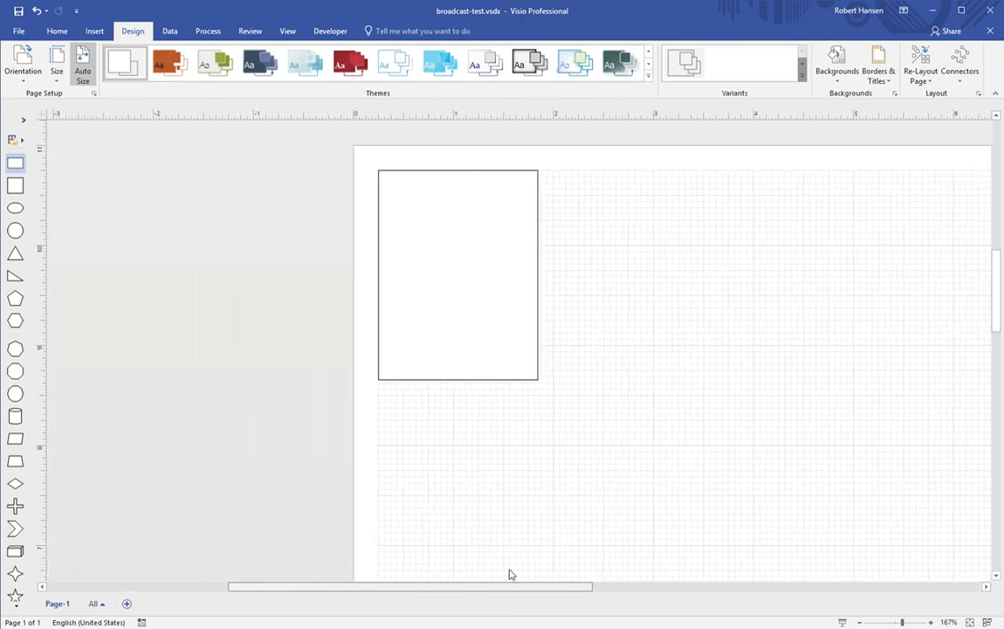
drag(540, 313, 715, 343)
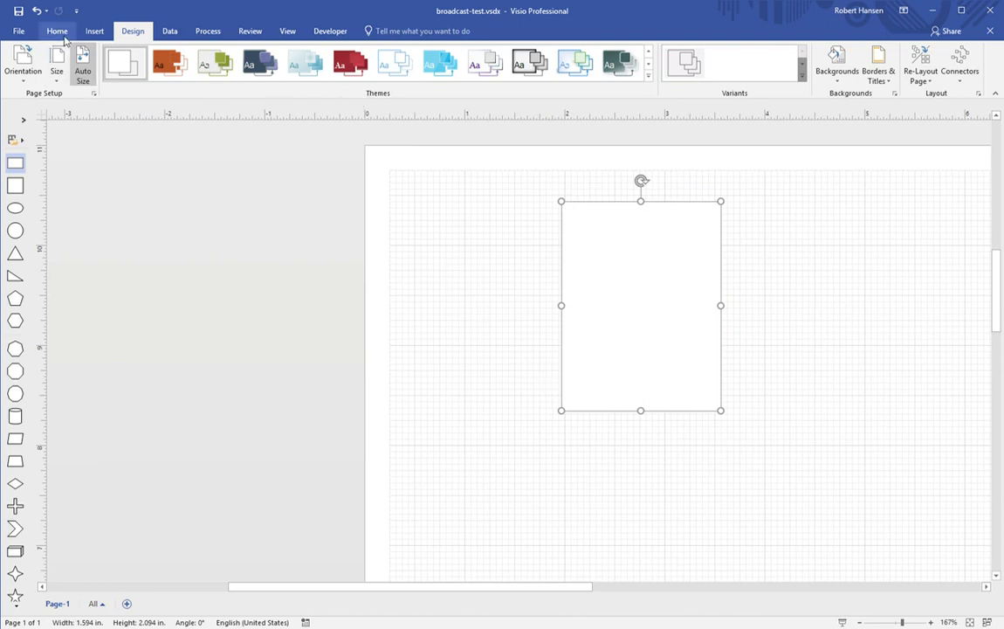
Step: Bring up the Home formatting commands and reselect the lone 1.594 × 2.094 in card rectangle
click(94, 30)
click(58, 33)
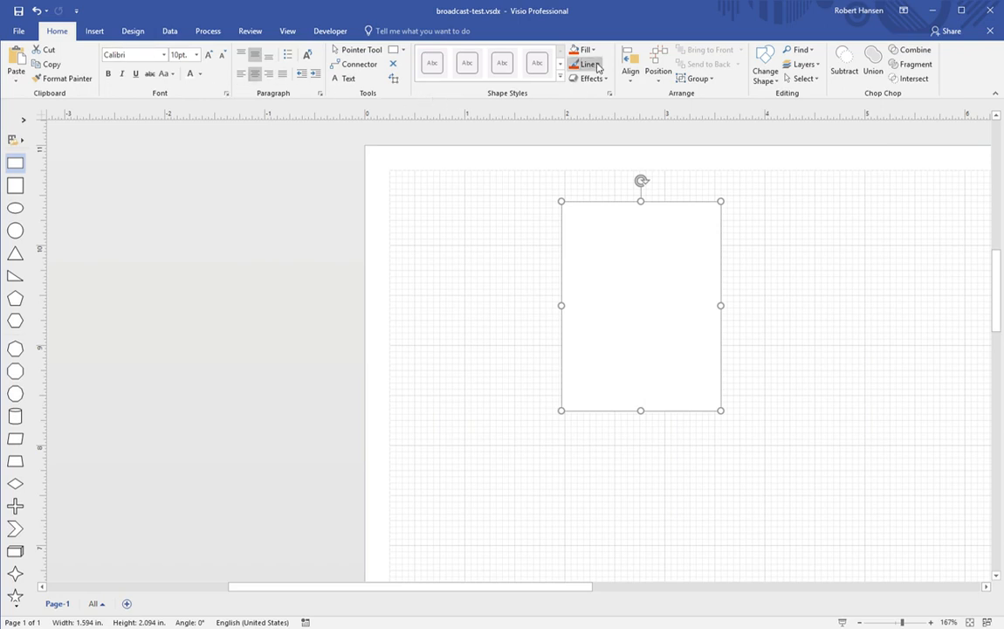
click(573, 134)
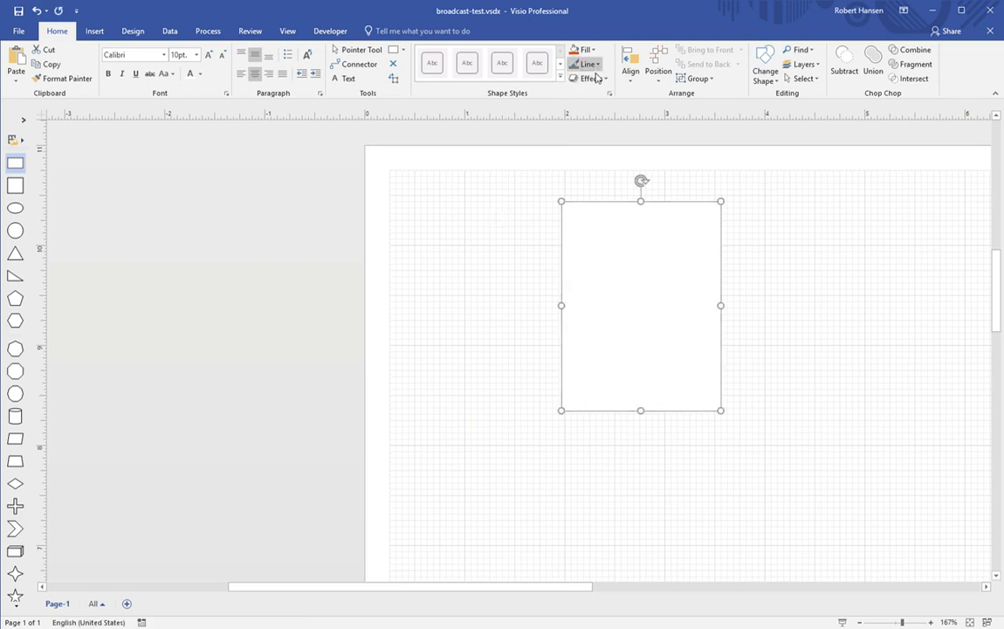
click(504, 249)
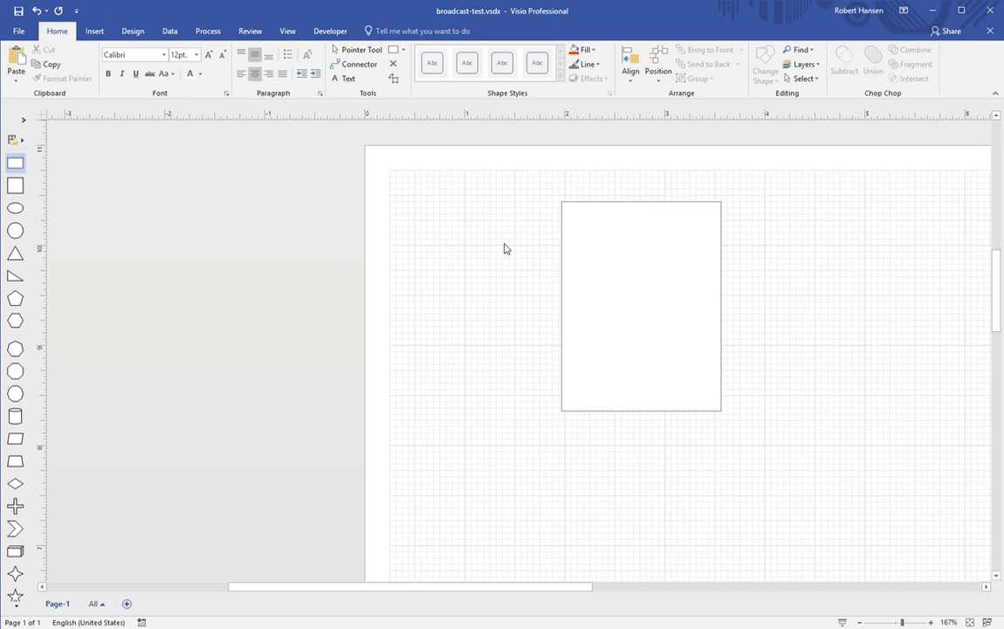
click(596, 256)
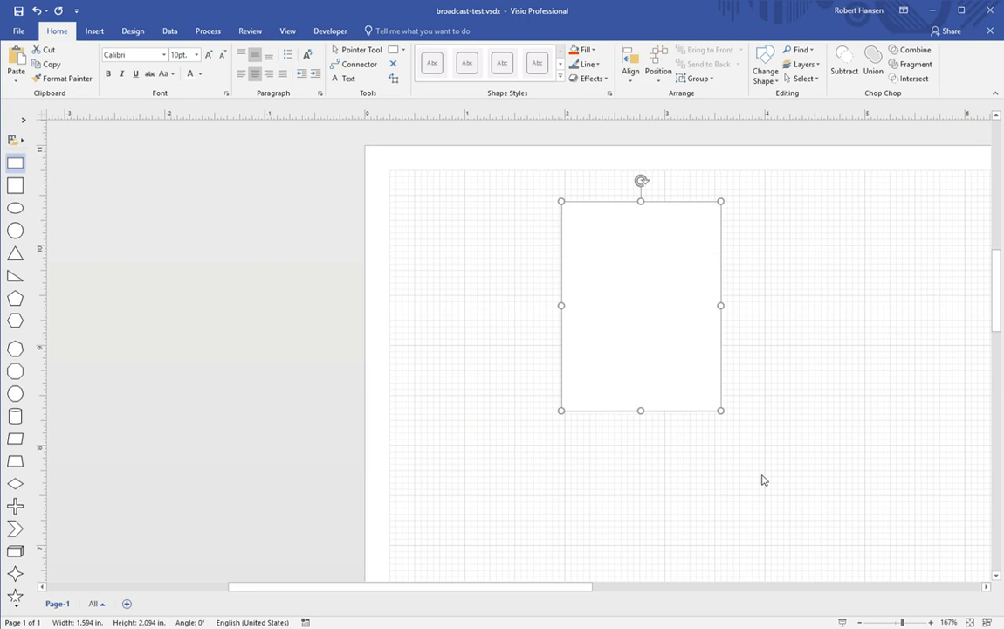
Step: Set the card rectangle's fill Transparency to 17% in the Format Shape pane
key(F3)
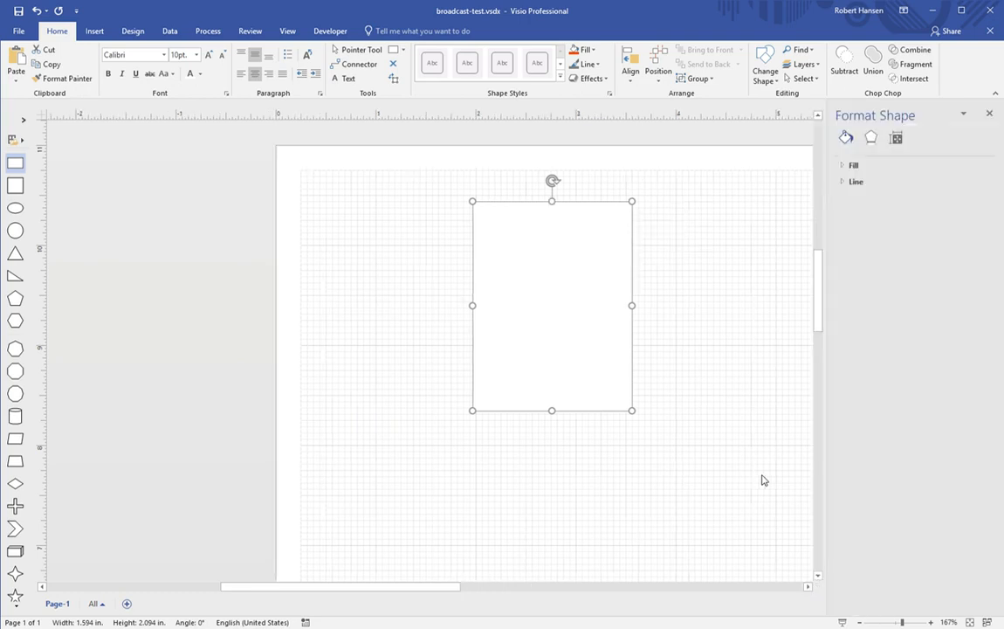
click(849, 181)
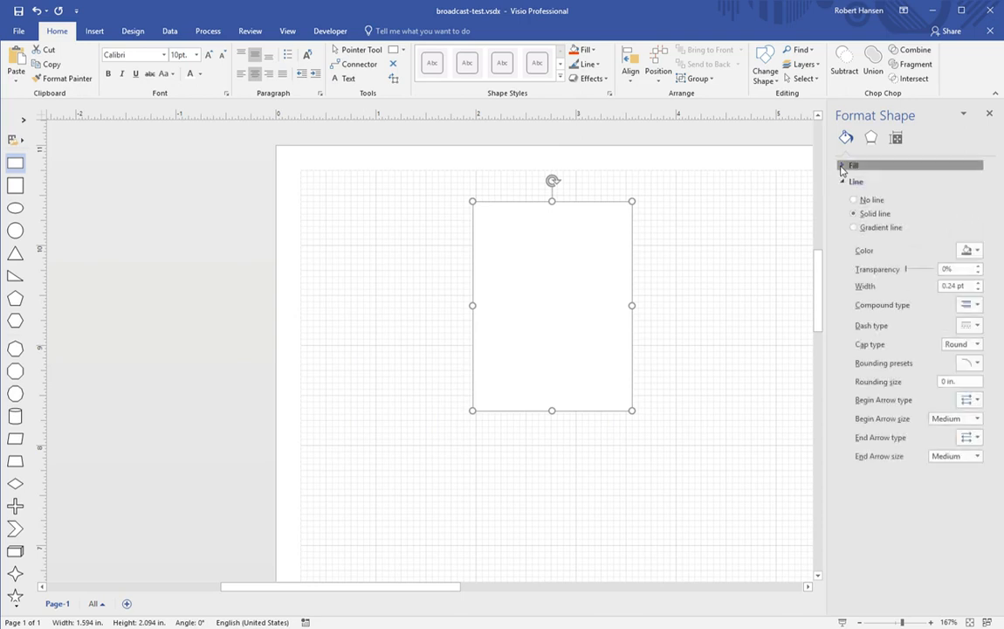
click(849, 165)
click(958, 268)
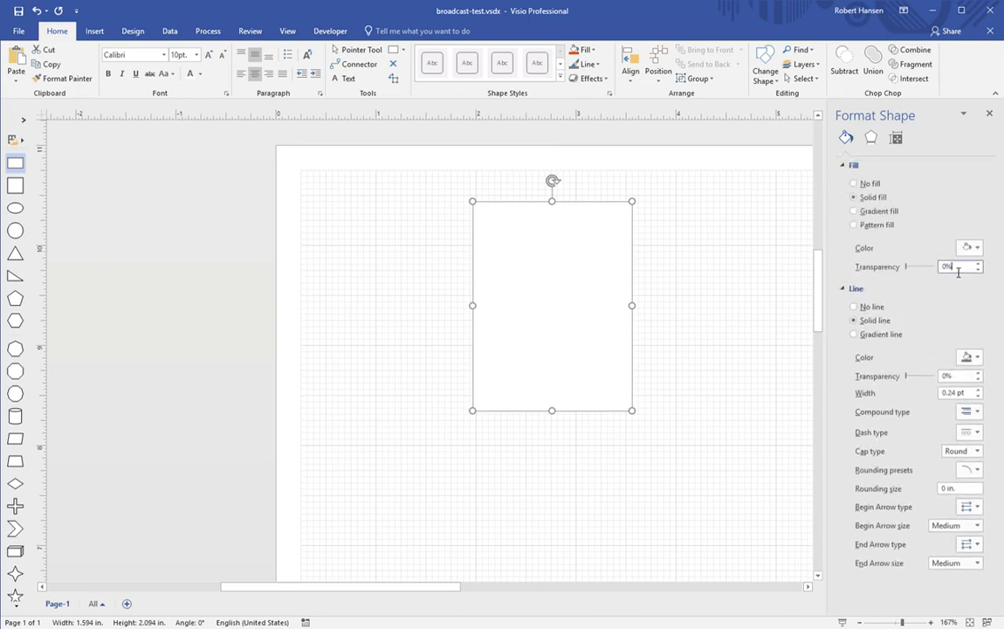
text(17%)
click(738, 297)
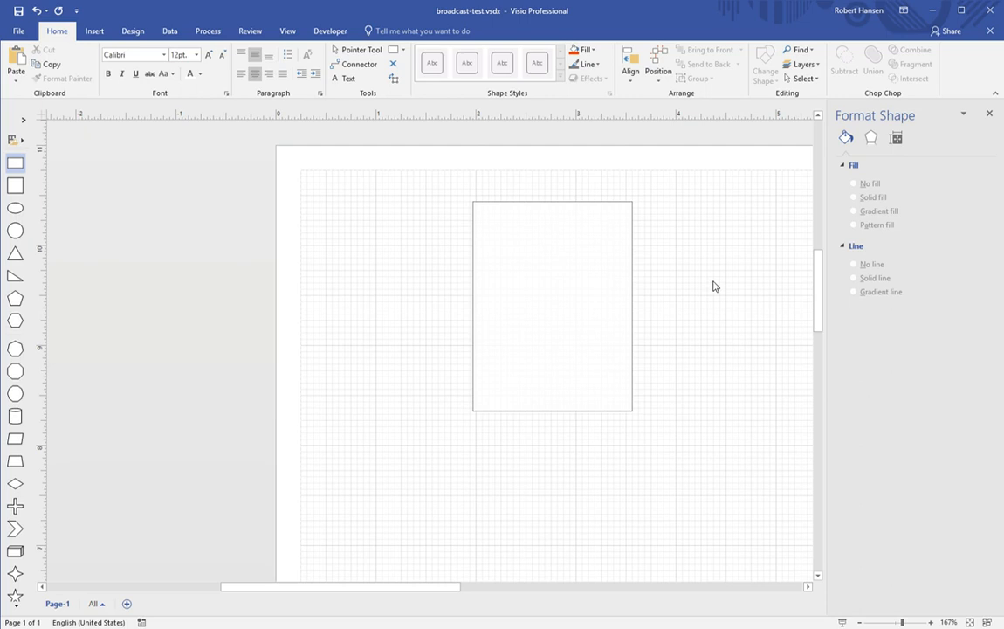
Step: Paste the hockey-player picture, fit it inside the card rectangle, and send it to back
key(ctrl+v)
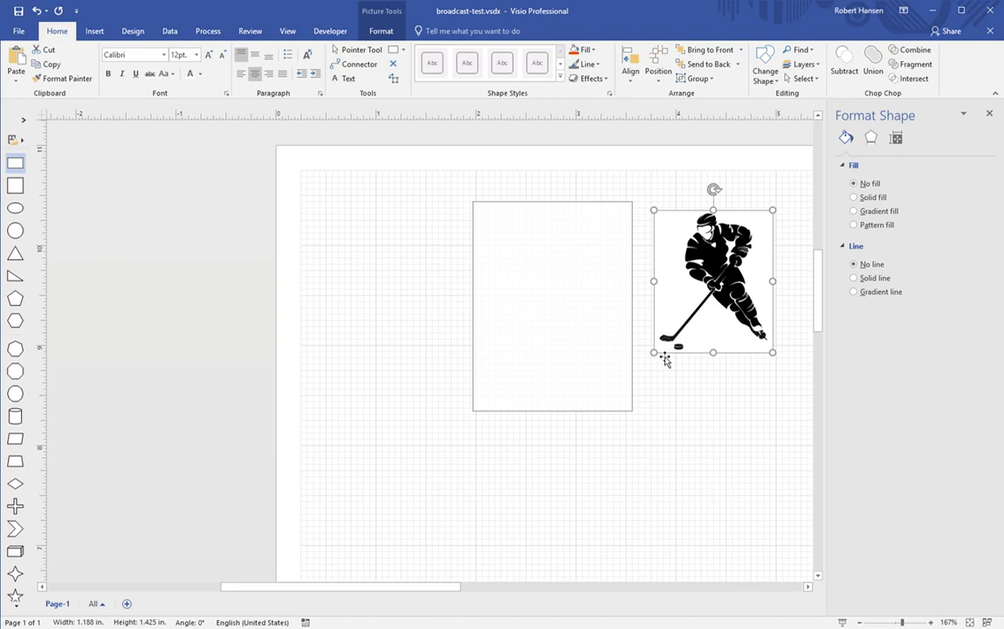
drag(654, 352, 639, 372)
drag(706, 321, 553, 336)
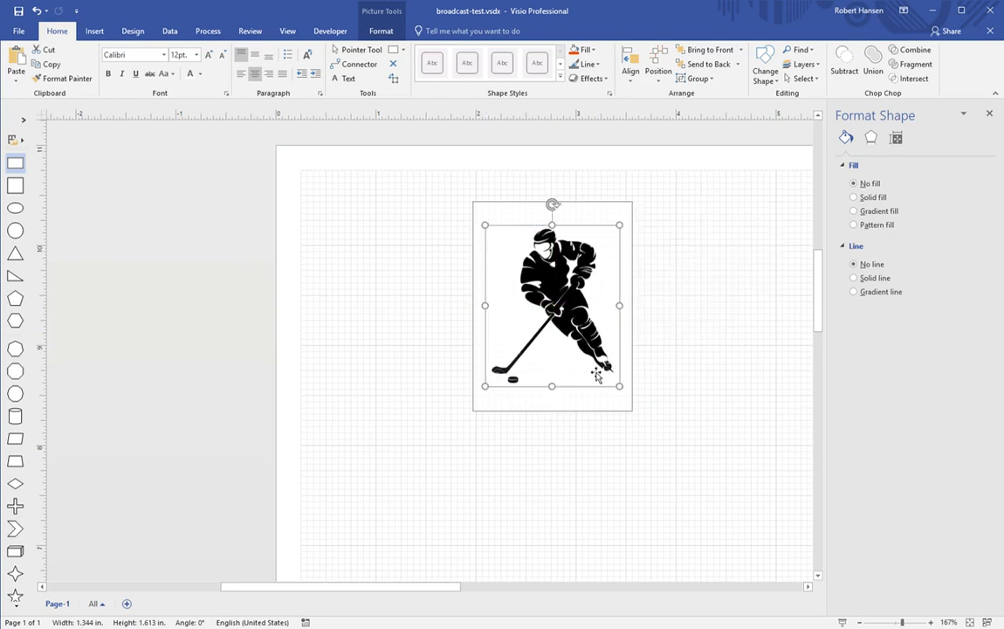
drag(493, 316, 492, 316)
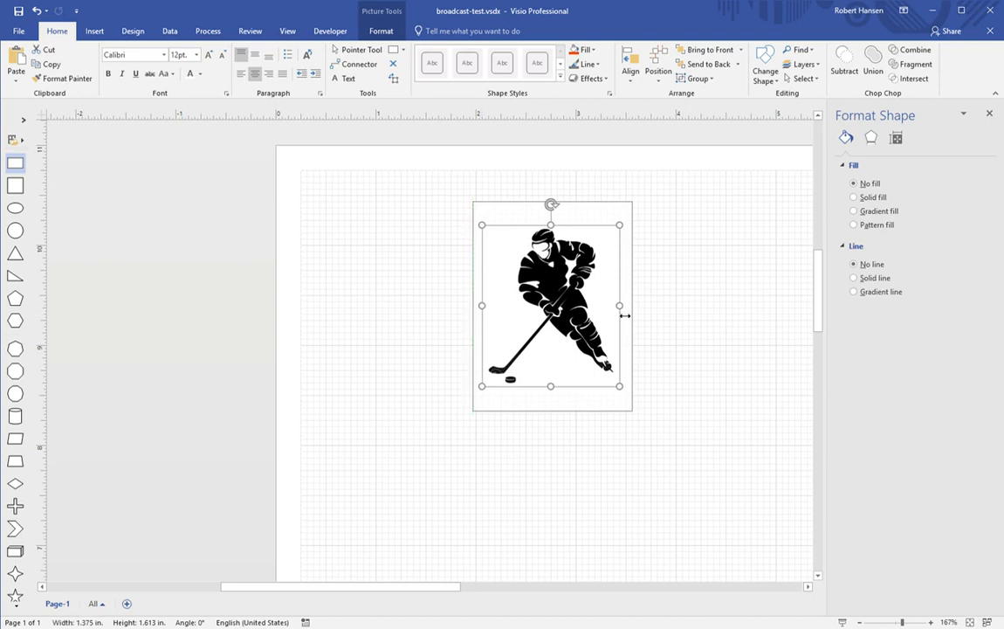
drag(629, 315, 629, 315)
drag(570, 310, 572, 307)
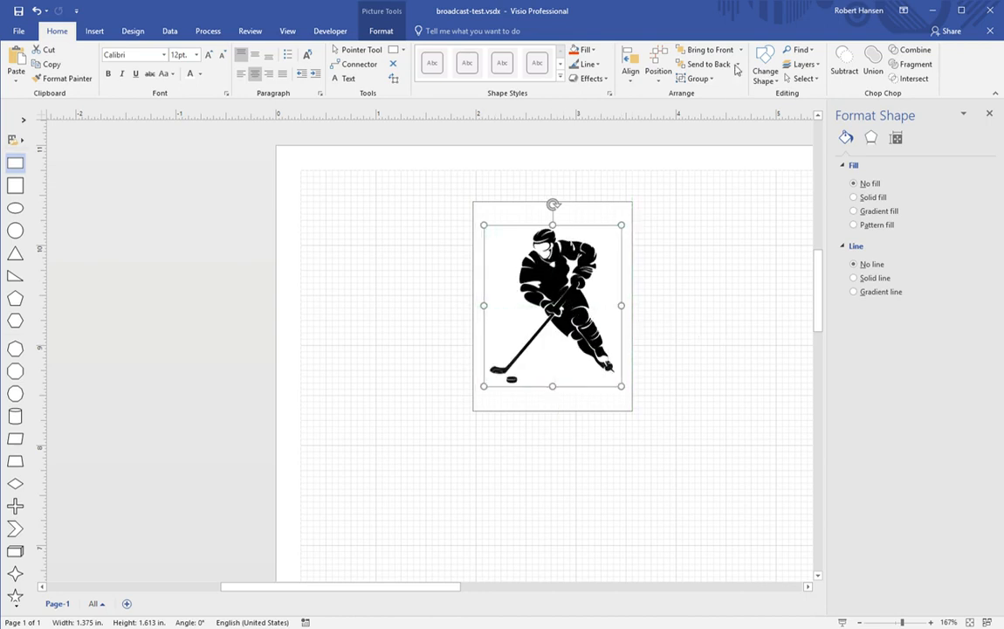
click(707, 63)
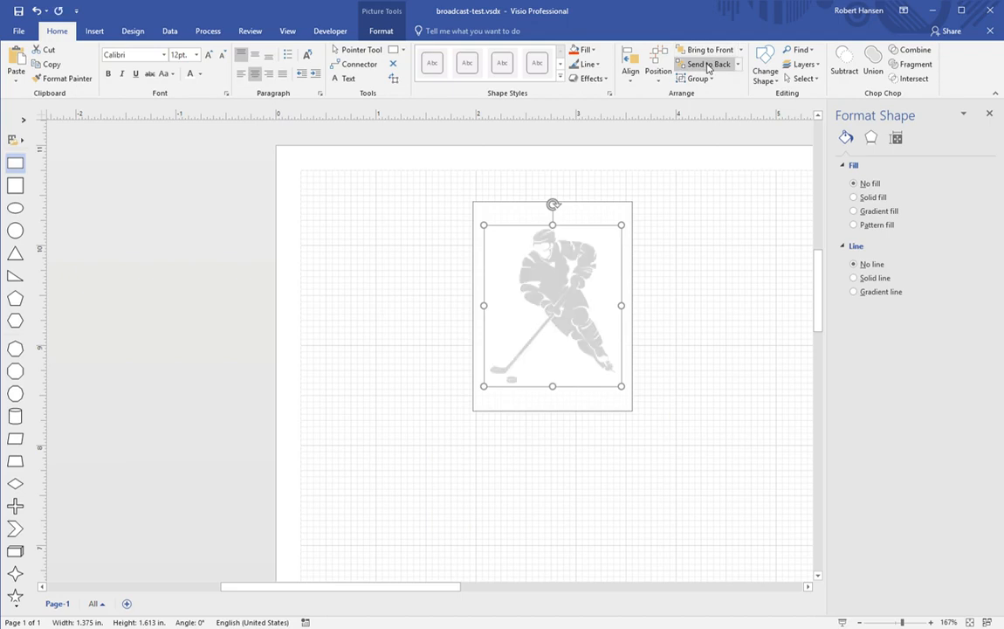
click(687, 255)
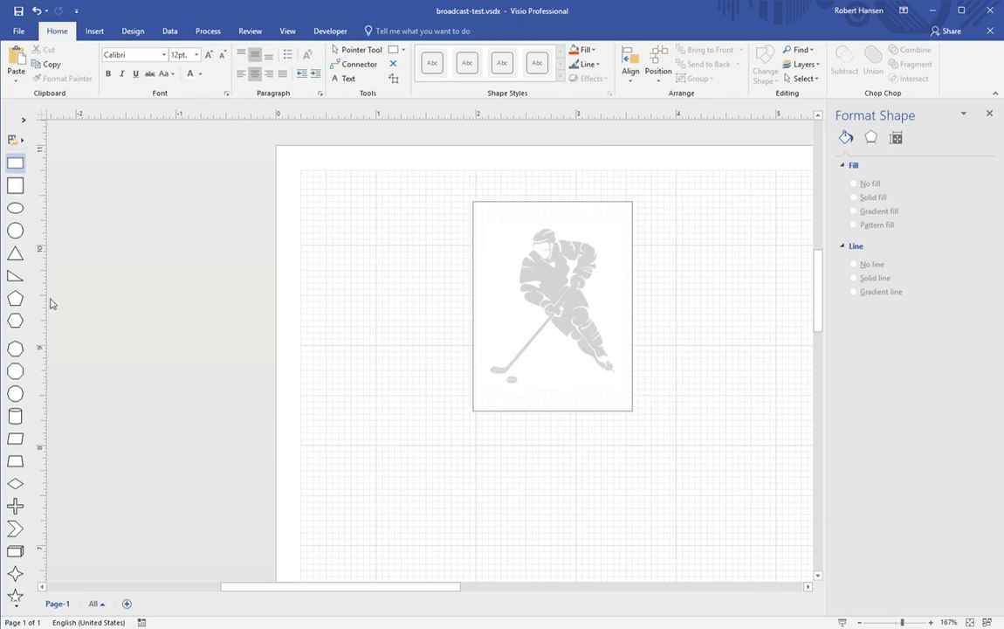
Step: Drop a right triangle onto the picture and size it to 2.172 × 0.375 inches
drag(24, 280, 559, 362)
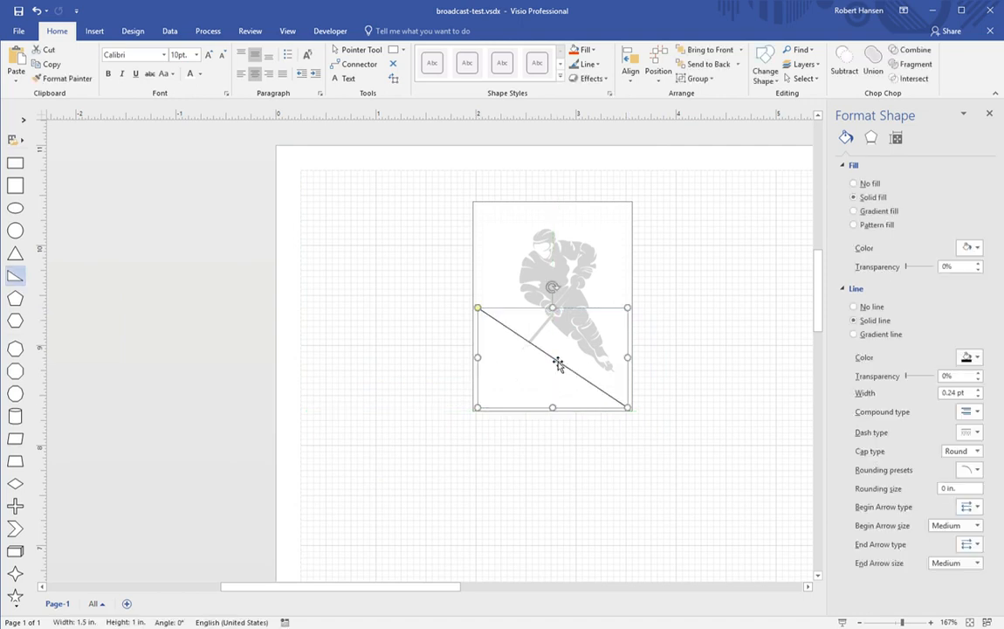
drag(634, 368, 701, 375)
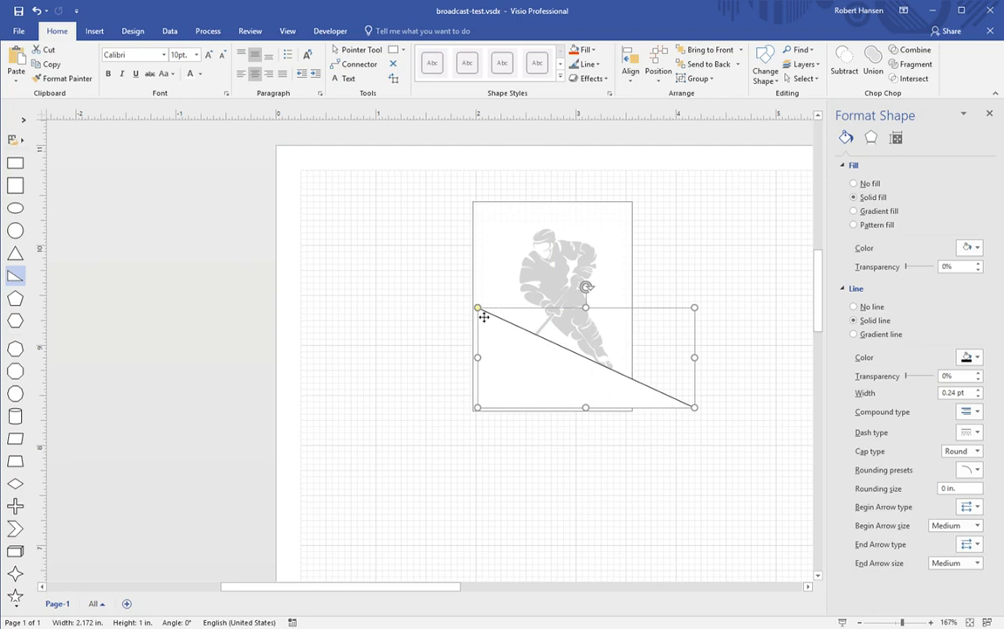
drag(593, 315, 591, 384)
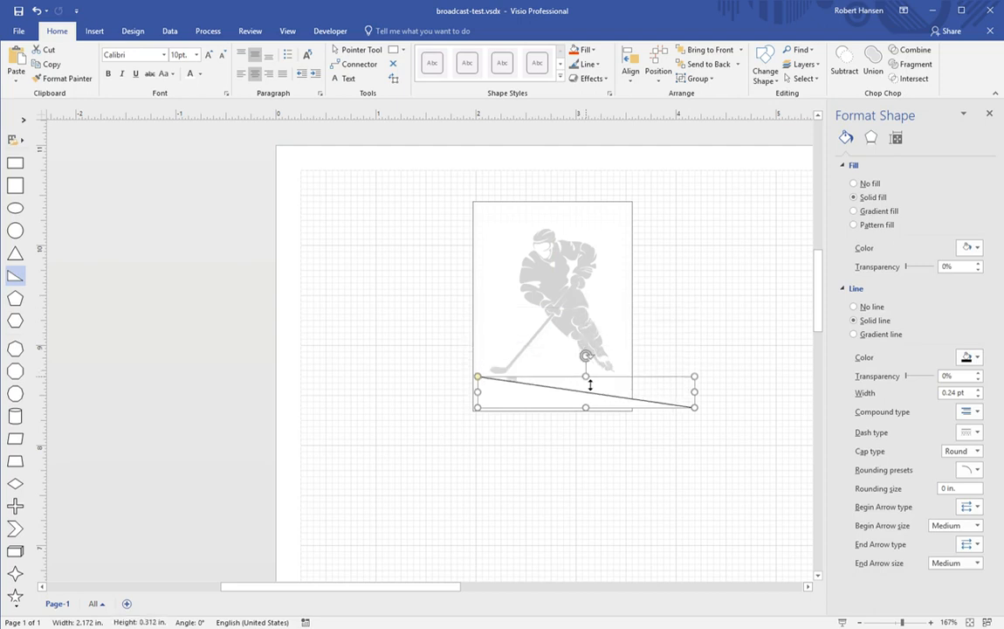
drag(590, 384, 587, 385)
drag(587, 384, 587, 379)
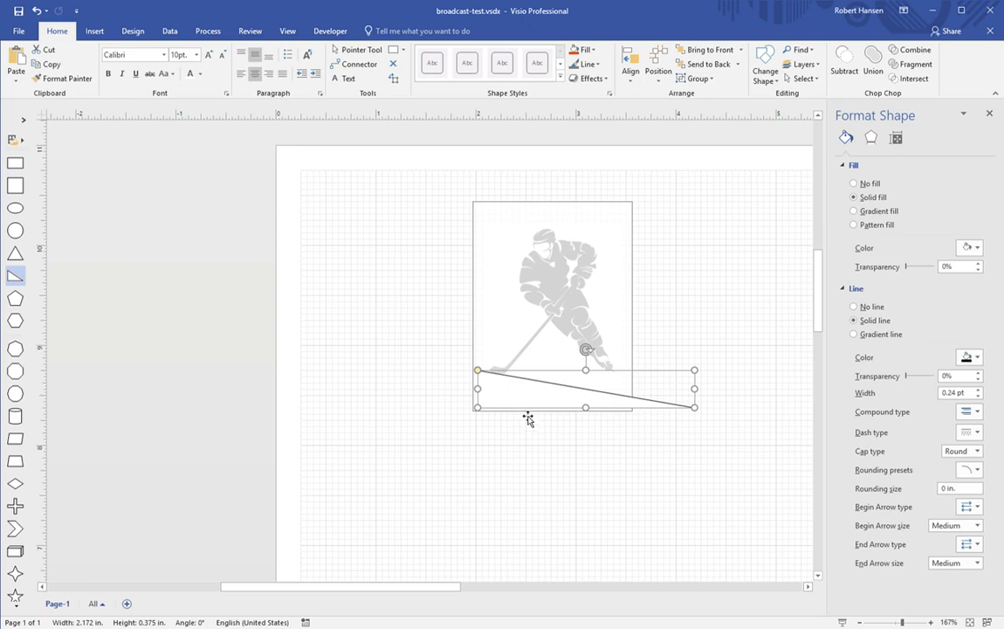
click(520, 470)
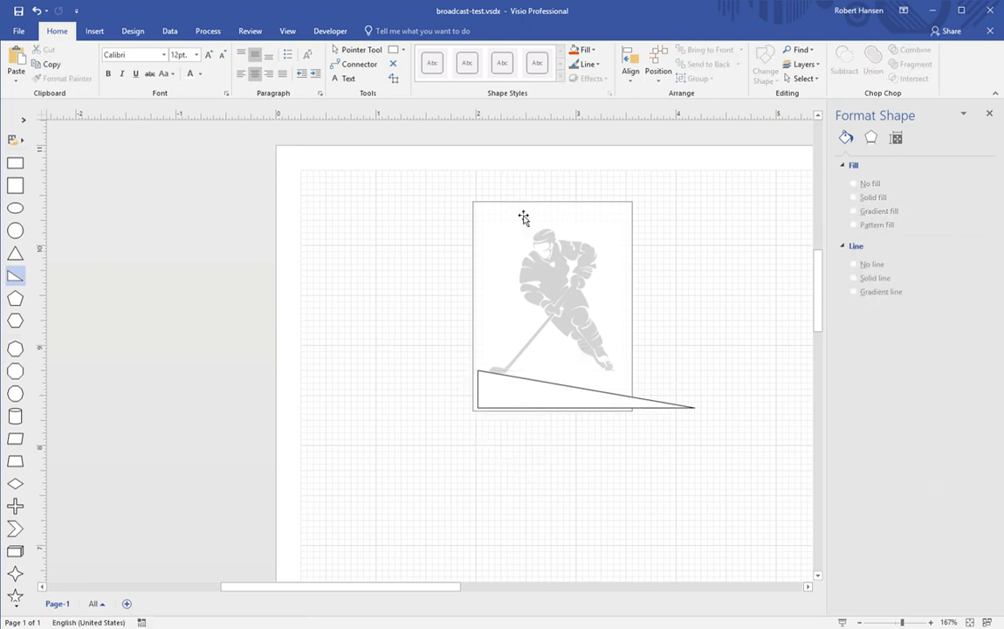
Step: Position the triangle across the picture's bottom edge, shifting the picture slightly upward
click(533, 415)
drag(534, 415, 529, 446)
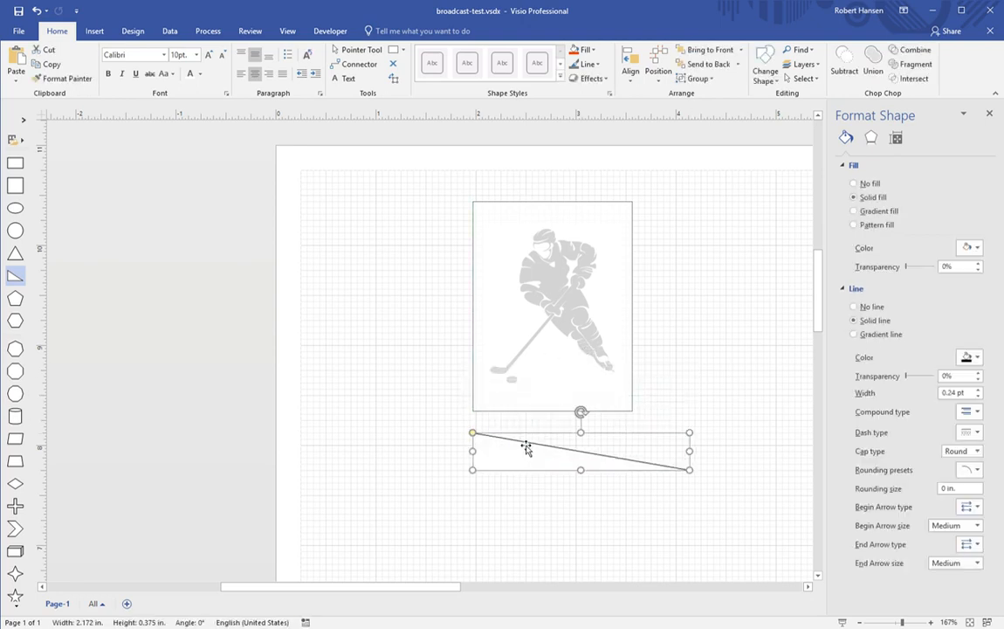
drag(457, 186, 649, 432)
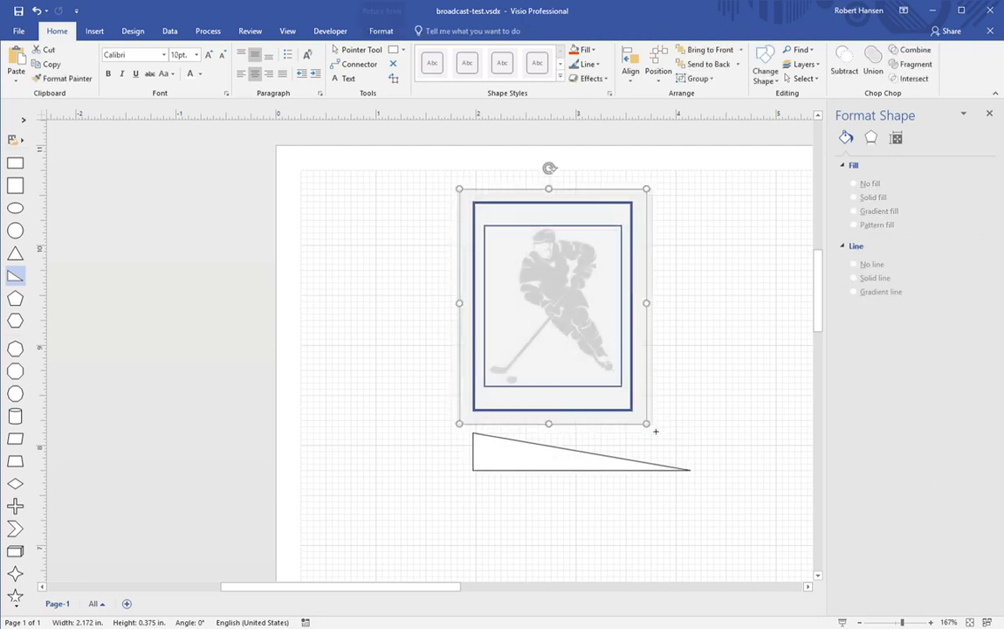
mouse_move(593, 366)
mouse_down()
mouse_move(625, 366)
mouse_move(600, 343)
mouse_move(600, 362)
mouse_up()
click(678, 404)
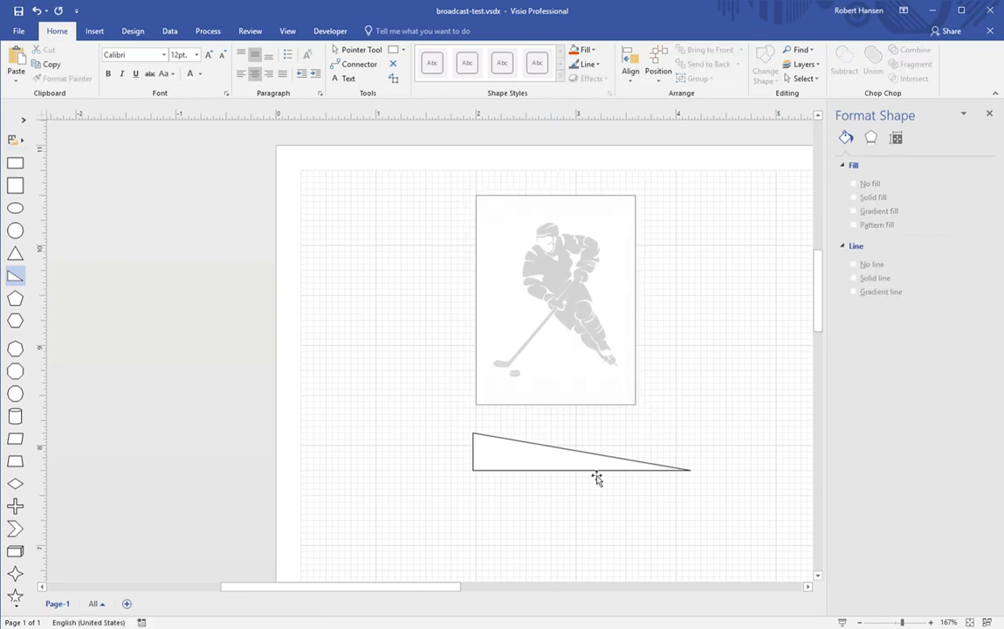
click(530, 465)
drag(530, 465, 546, 499)
drag(469, 189, 625, 390)
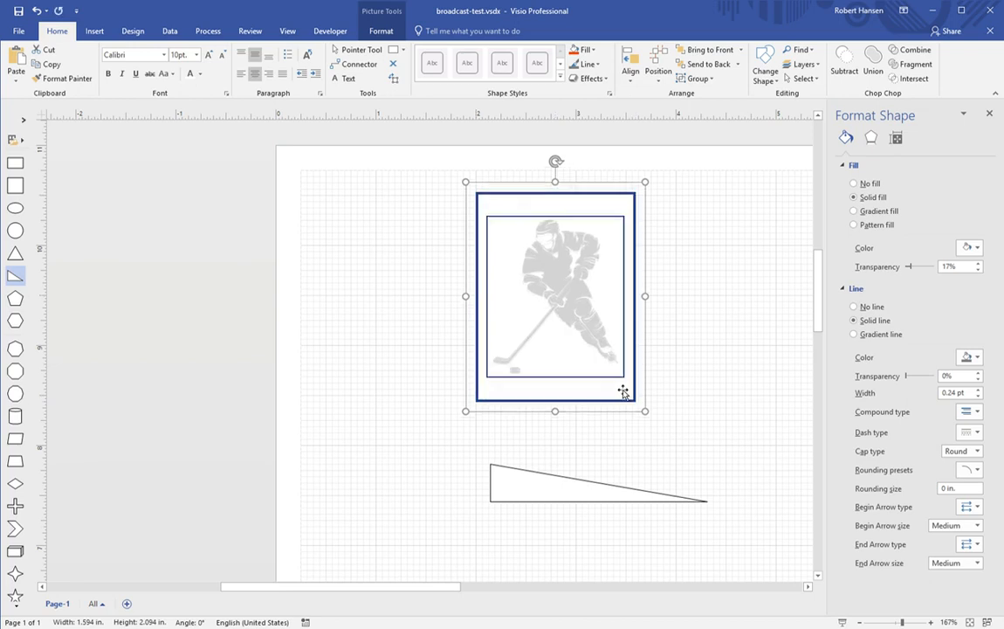
click(695, 399)
click(565, 484)
drag(555, 508, 552, 397)
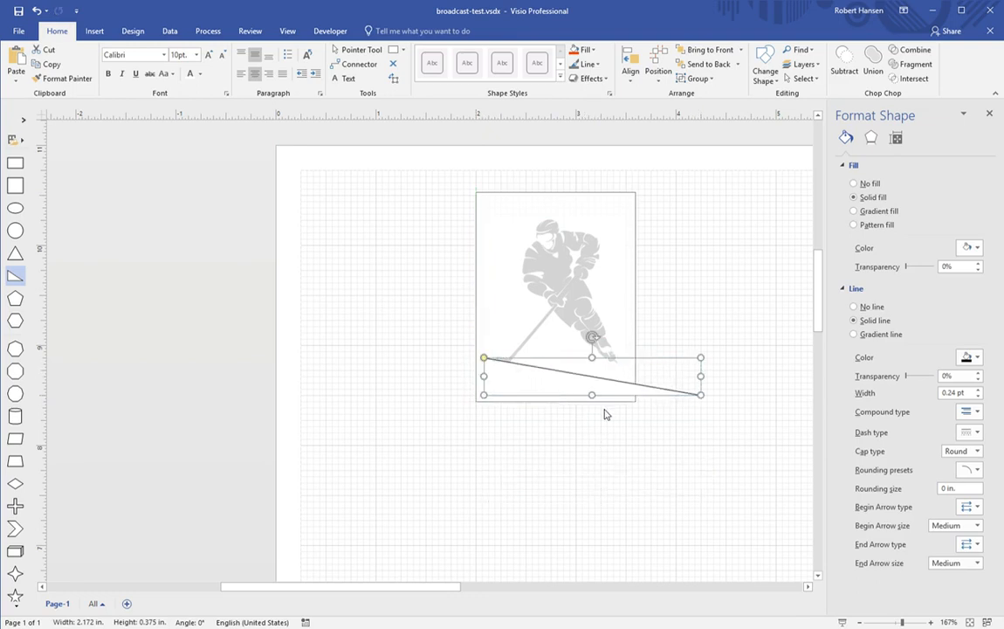
key(ctrl+z)
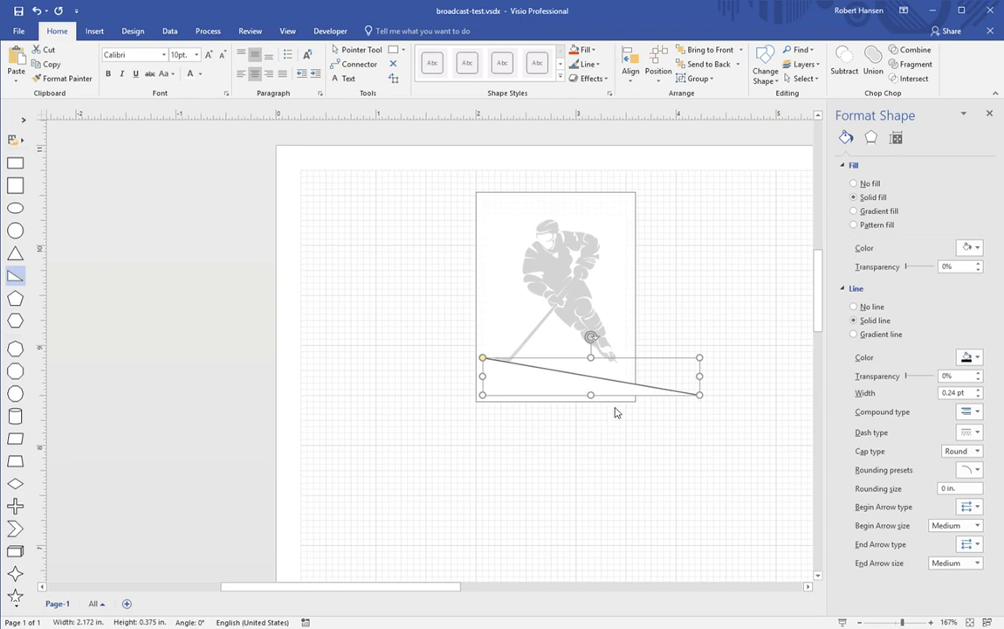
Step: Stretch the wedge past the picture's right side and cover its overhang with a square
drag(701, 393, 800, 395)
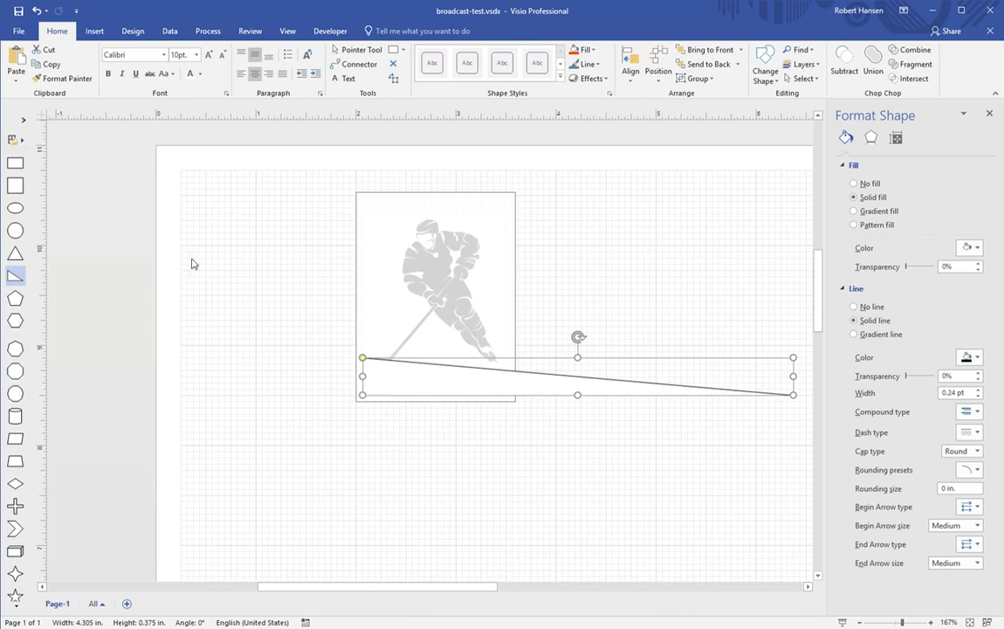
drag(19, 191, 597, 394)
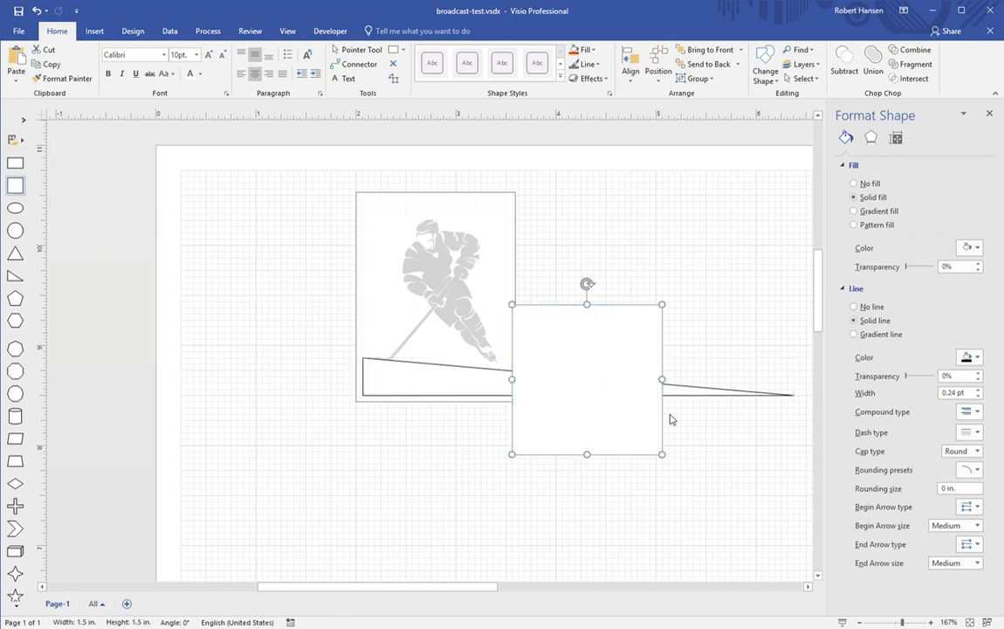
key(Left)
key(Left)
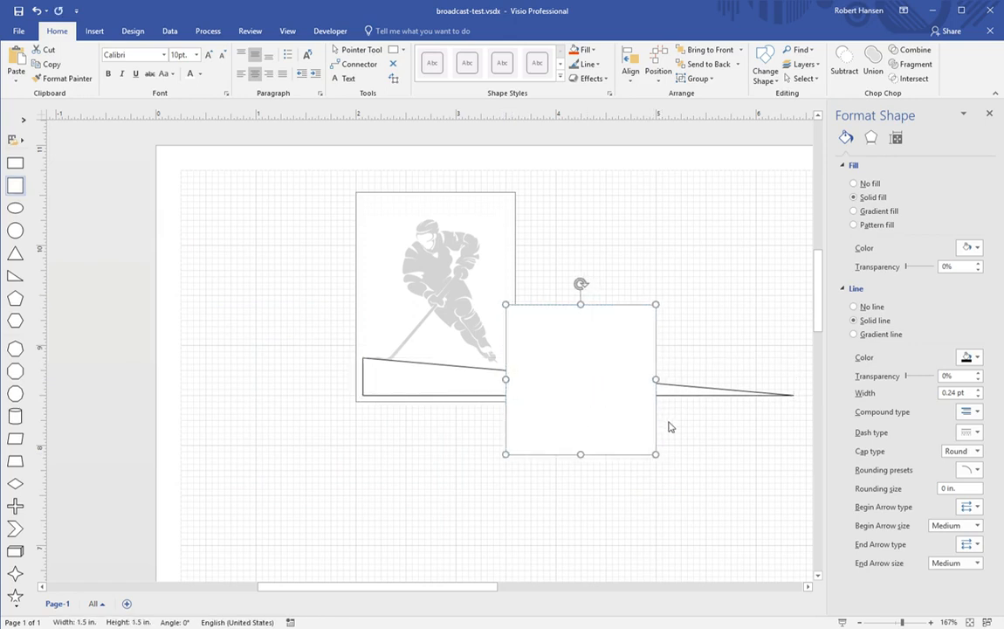
key(Right)
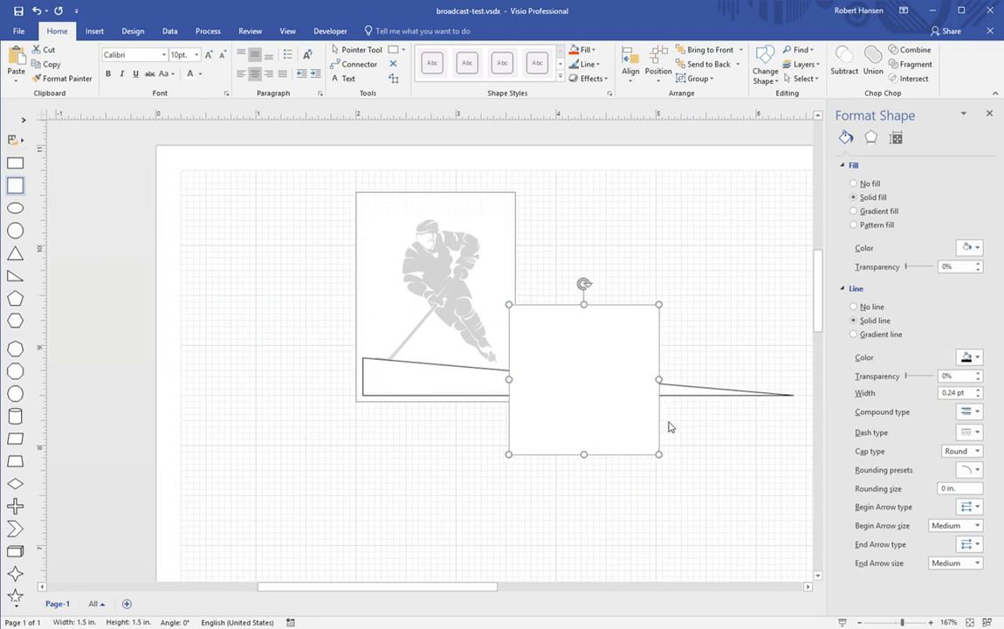
key(Right)
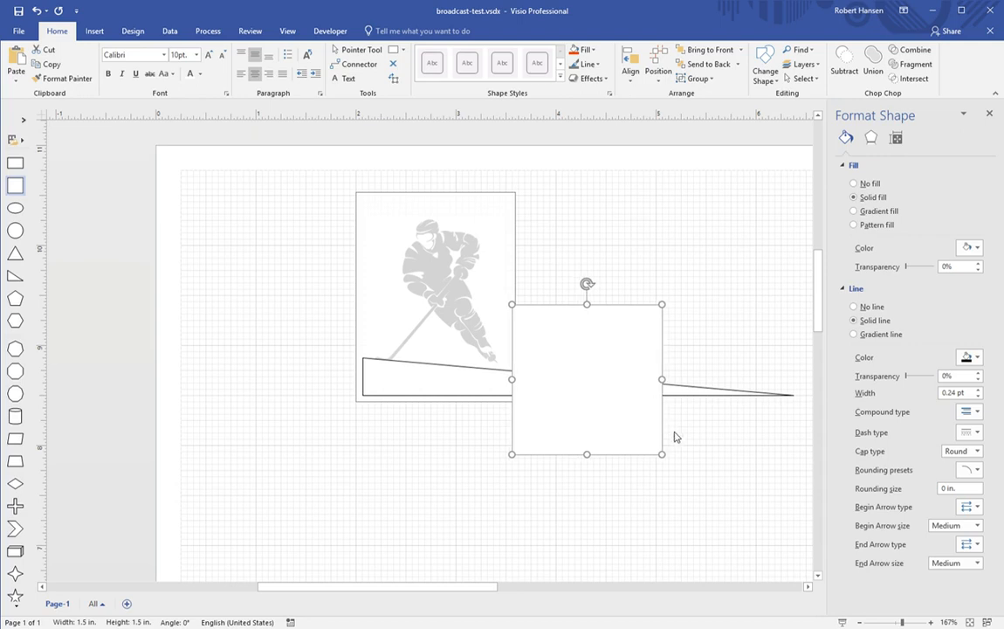
key(Left)
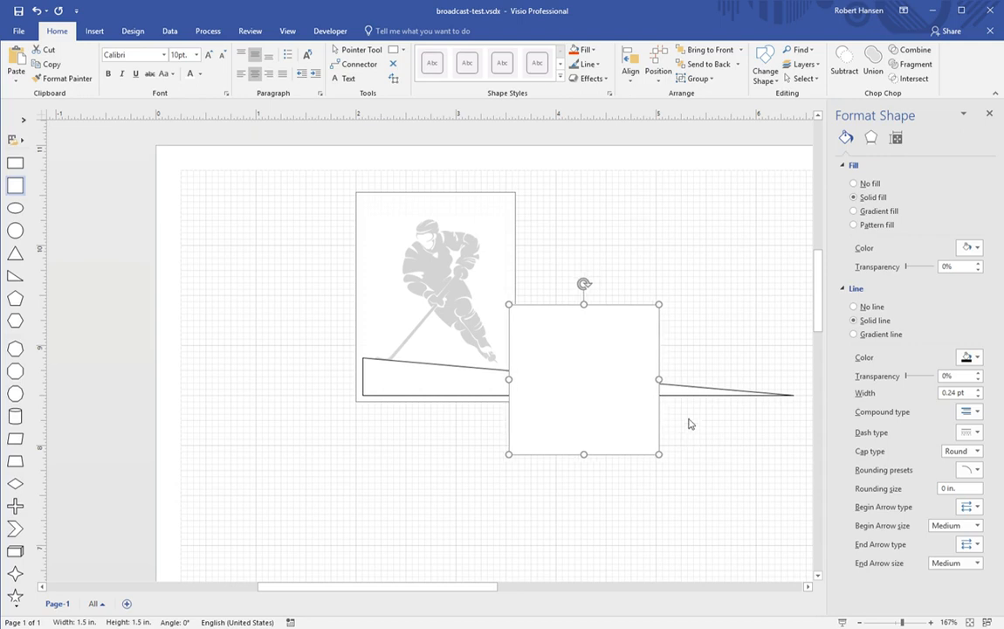
drag(660, 455, 795, 506)
Step: Subtract the square from the wedge, leaving a 1.461 × 0.375 in banner flush with the card
click(502, 391)
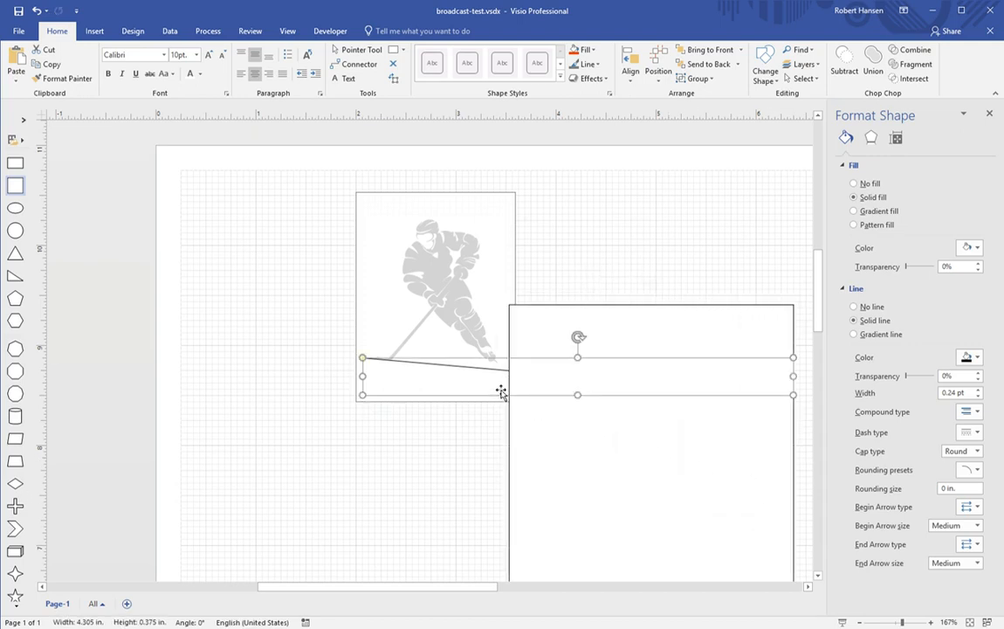
shift+click(581, 430)
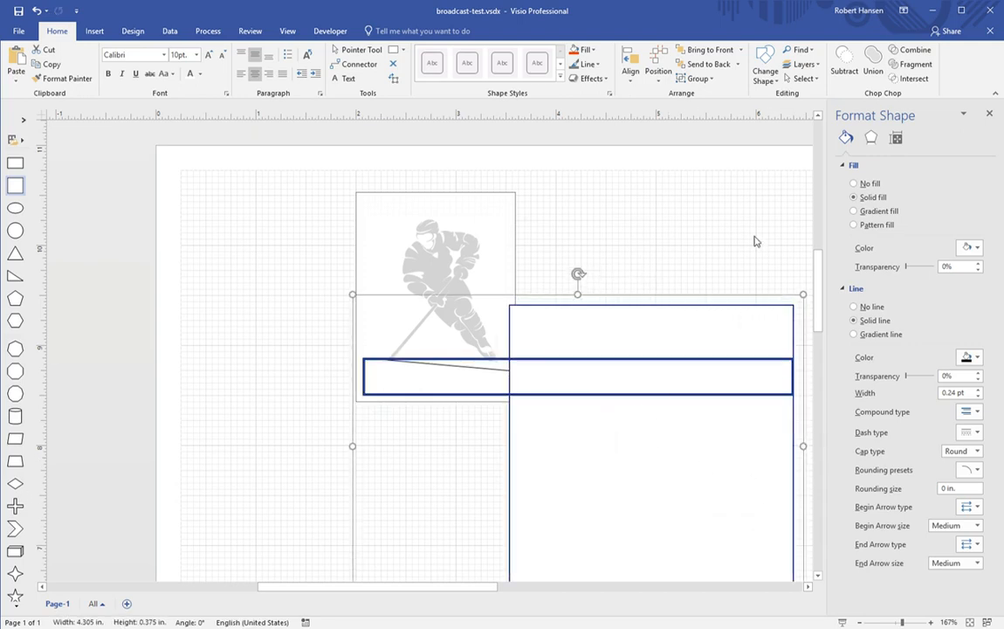
click(844, 63)
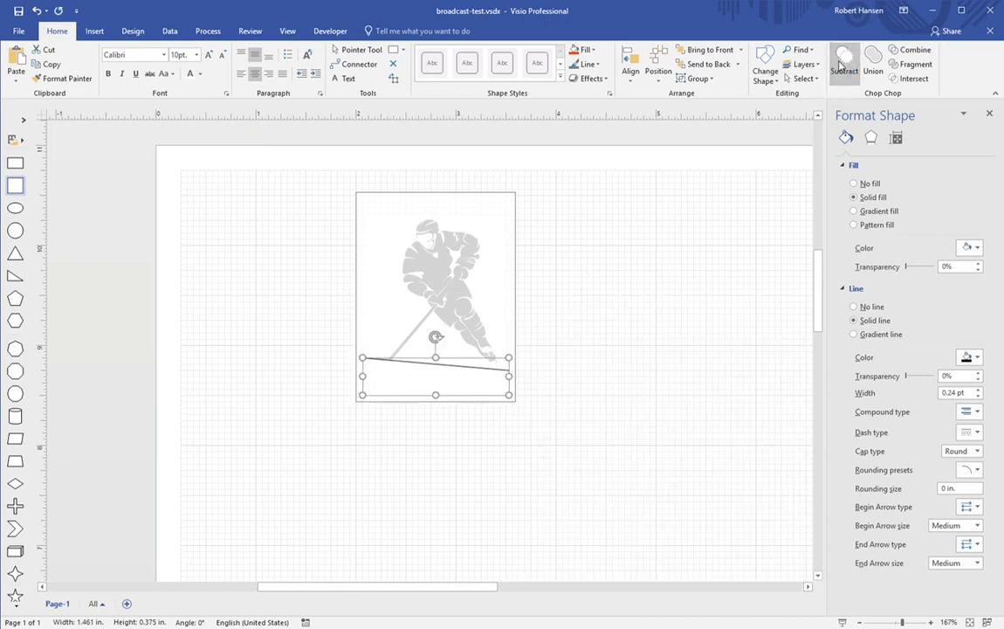
click(688, 275)
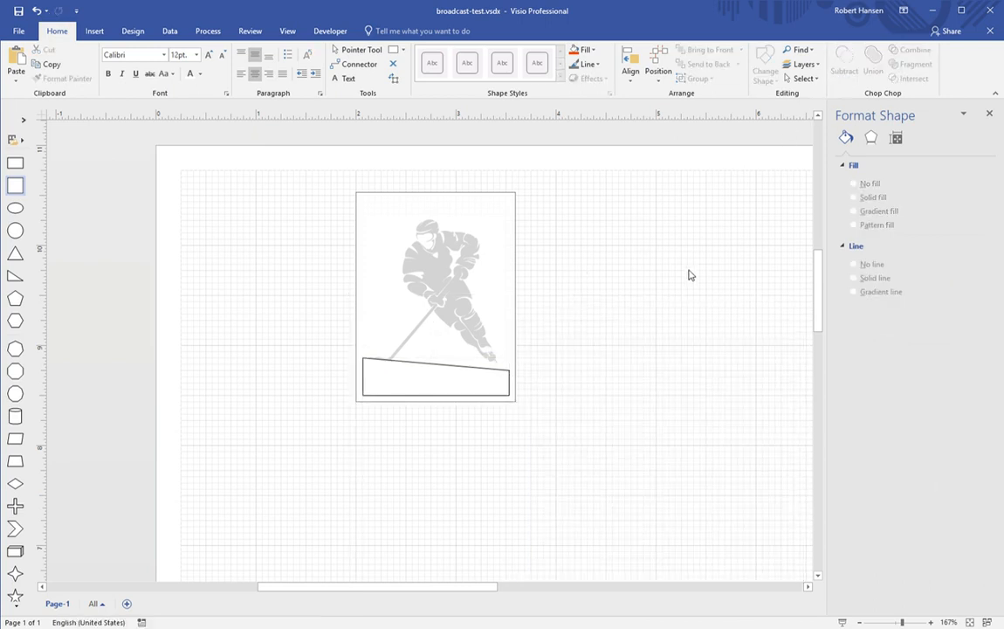
Step: Flip the bottom banner vertically
click(454, 383)
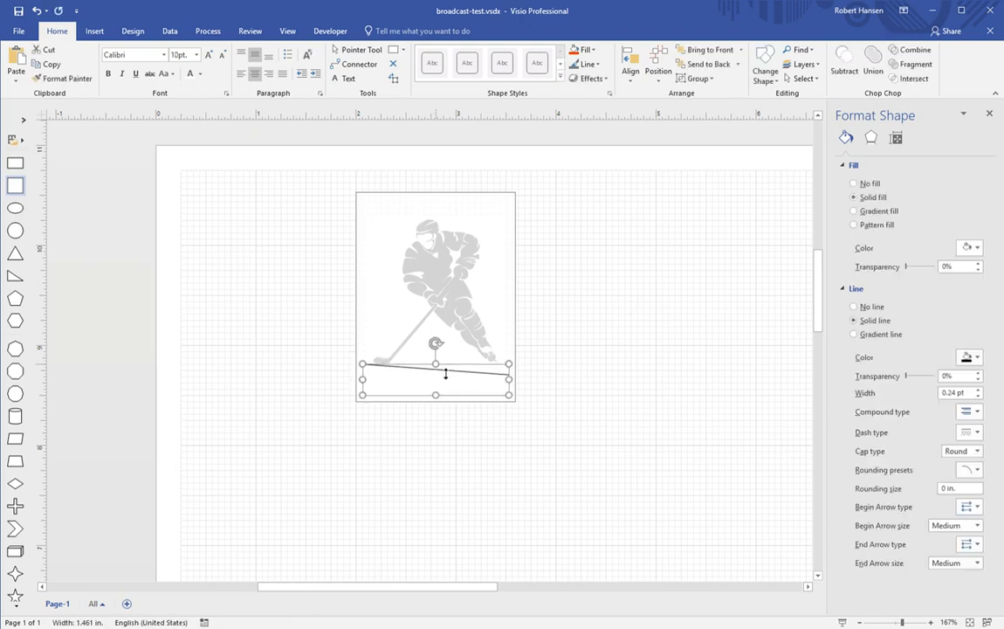
click(593, 381)
click(437, 391)
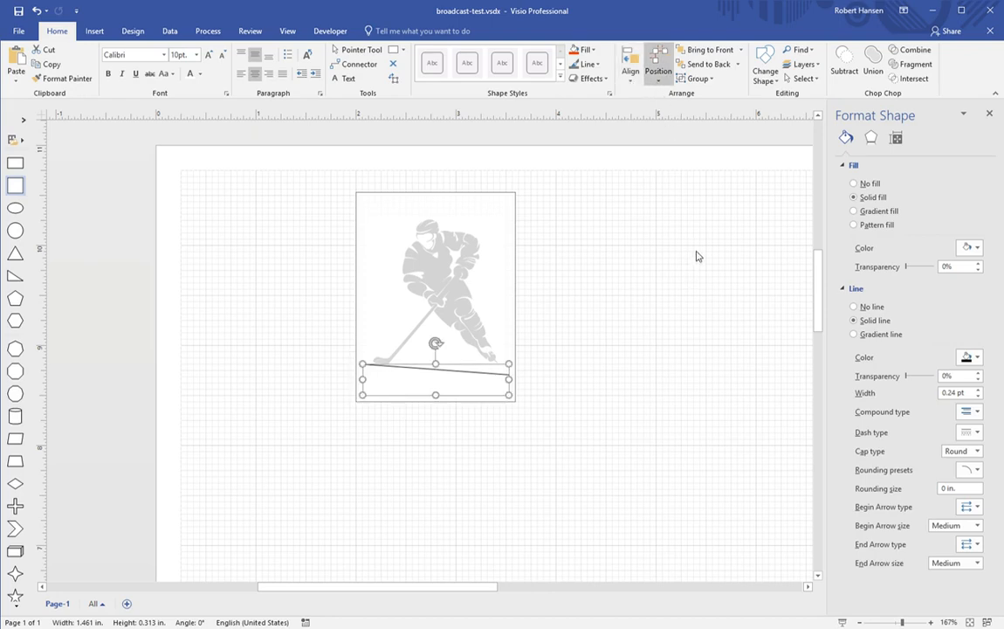
click(794, 293)
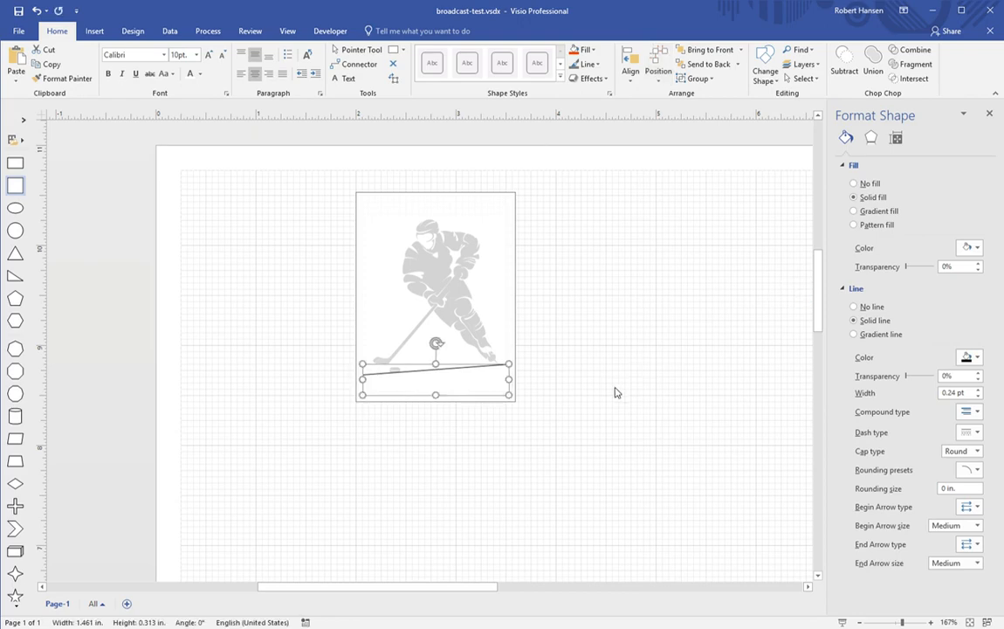
click(558, 406)
click(473, 392)
click(570, 426)
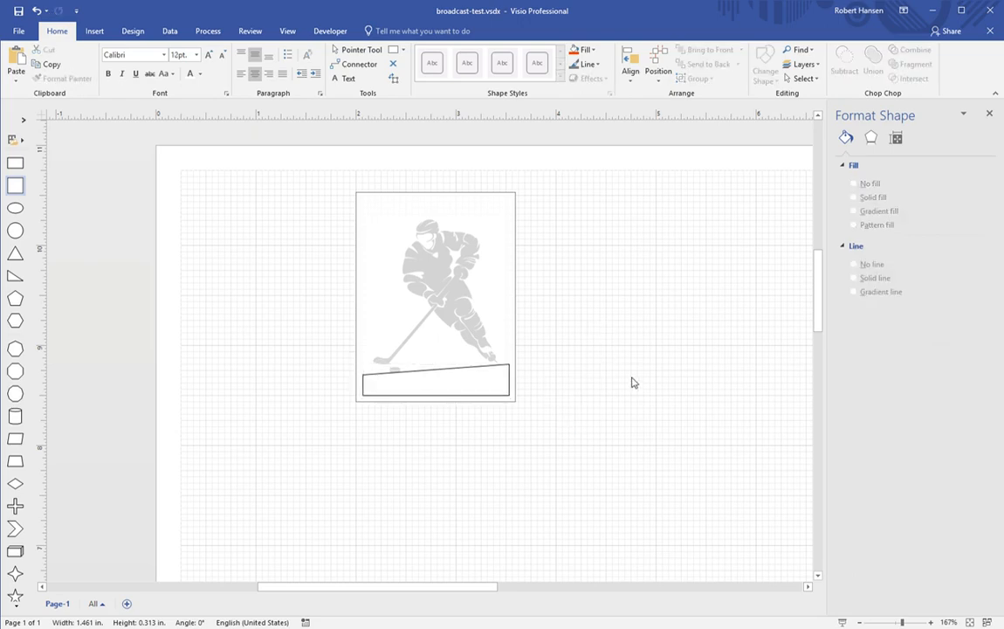
Step: Paste a banner copy, rotate it, and place it mirrored across the card's top
key(ctrl+v)
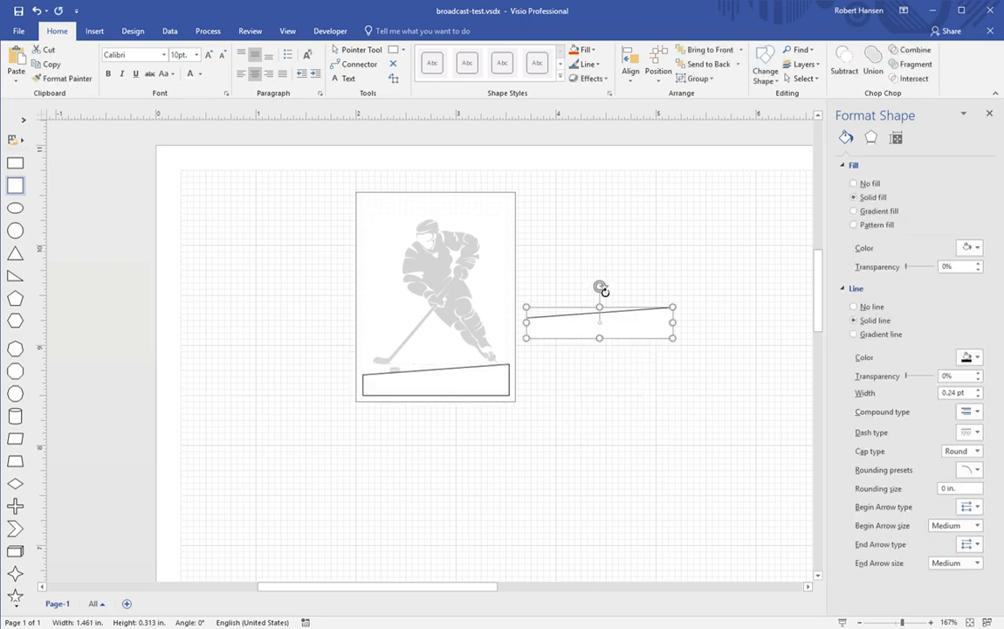
drag(600, 287, 605, 368)
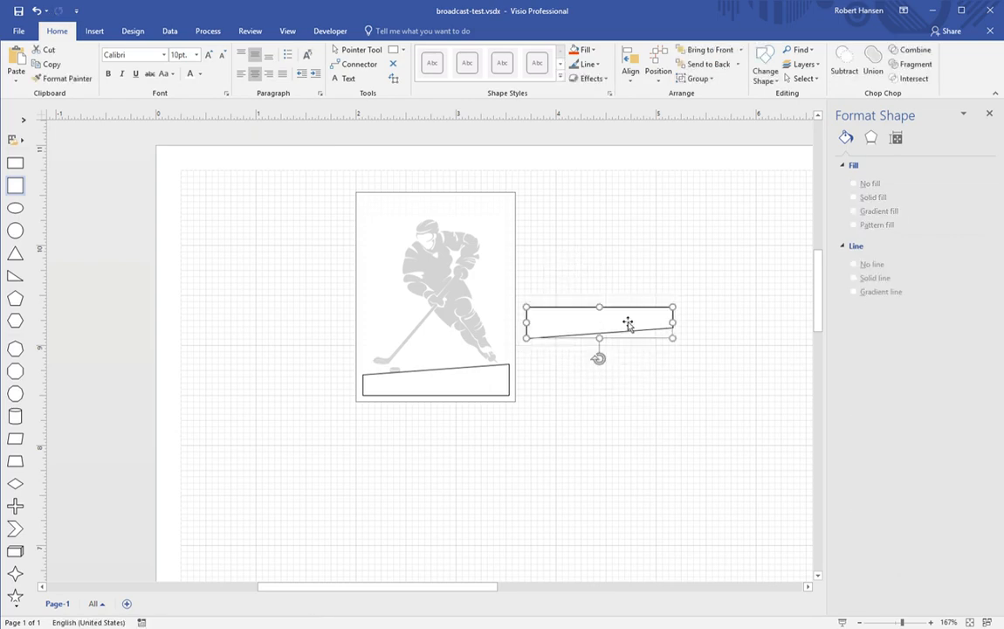
drag(628, 329, 465, 221)
click(597, 278)
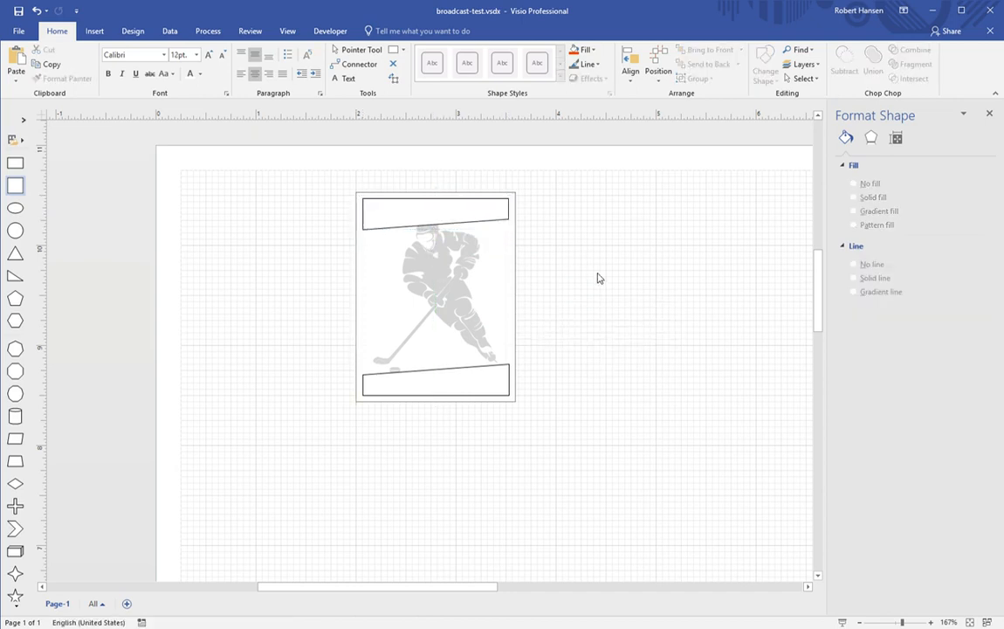
Step: Shrink the player picture slightly and nudge it into place between the top and bottom banners
click(459, 287)
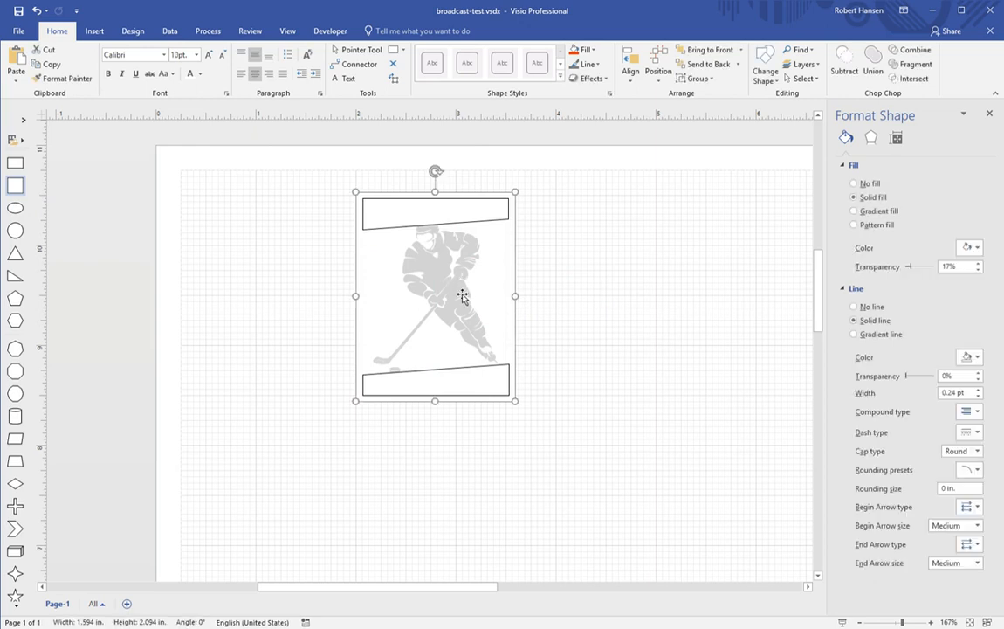
click(474, 323)
drag(511, 227, 502, 246)
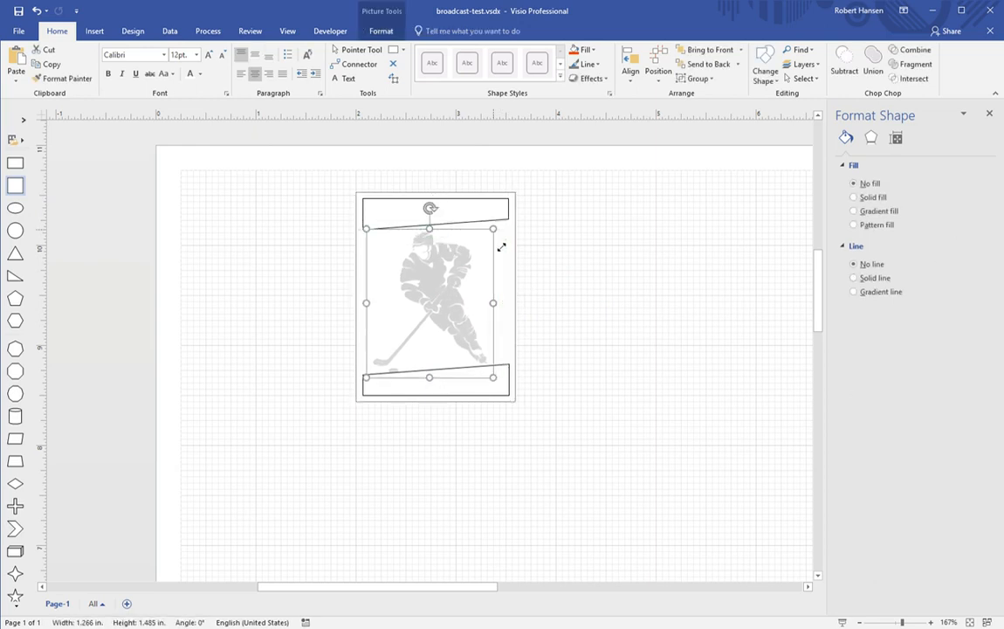
click(442, 295)
click(454, 309)
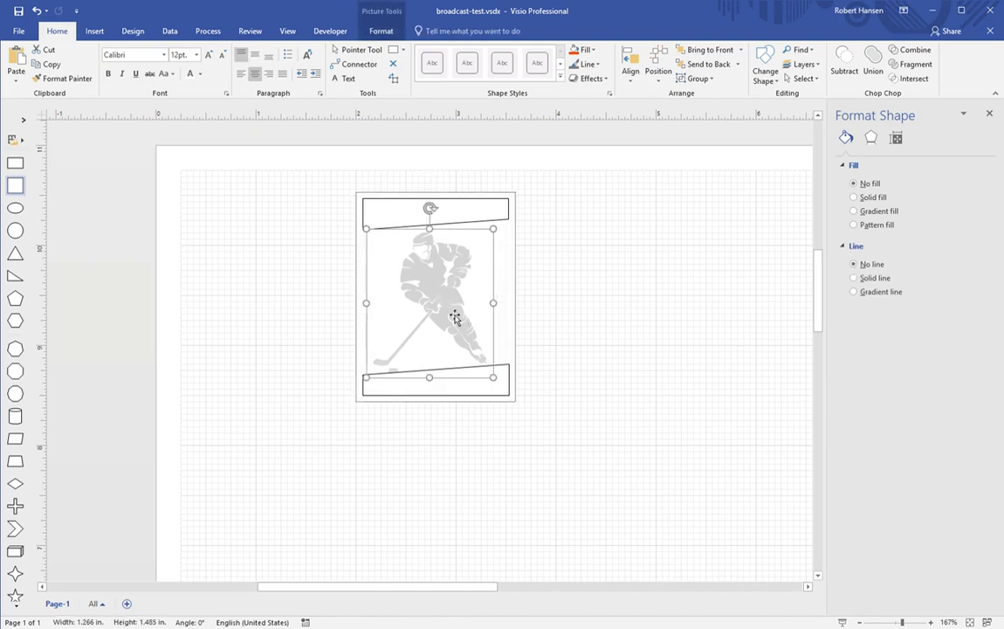
drag(442, 291, 448, 290)
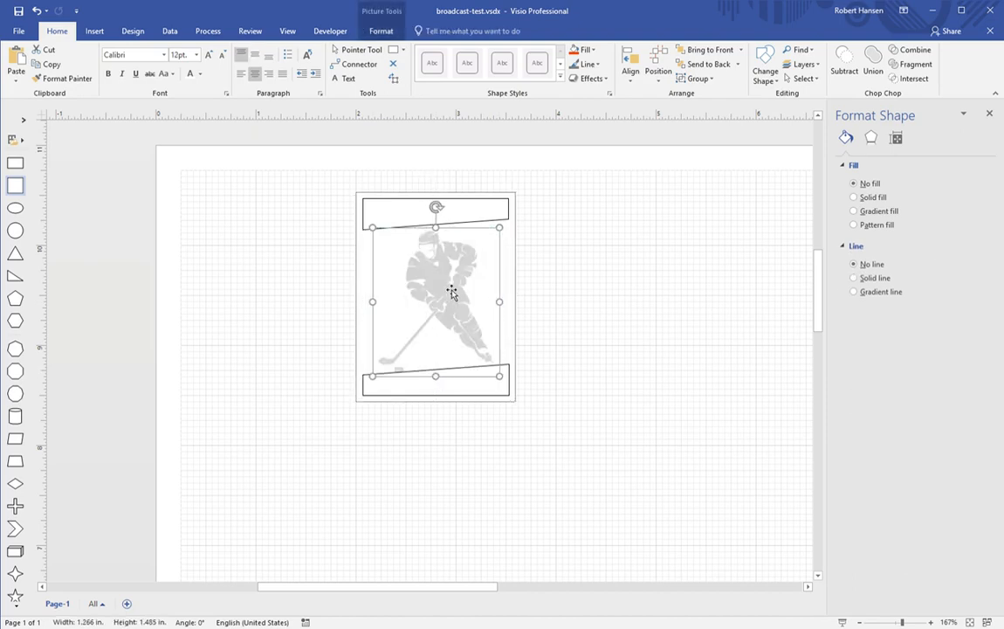
click(565, 296)
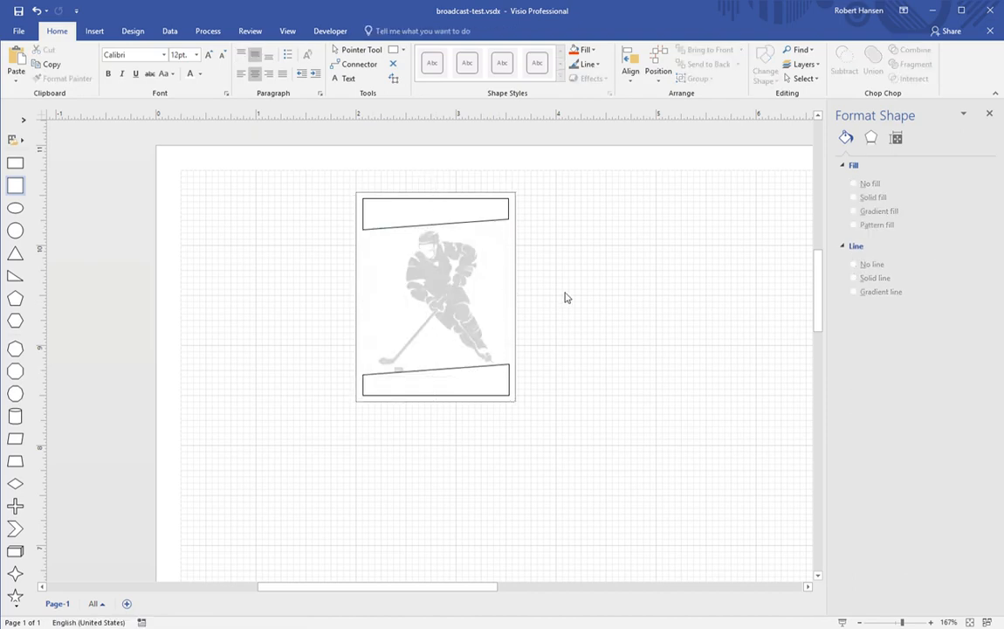
click(459, 305)
click(452, 291)
drag(452, 303, 455, 298)
key(Down)
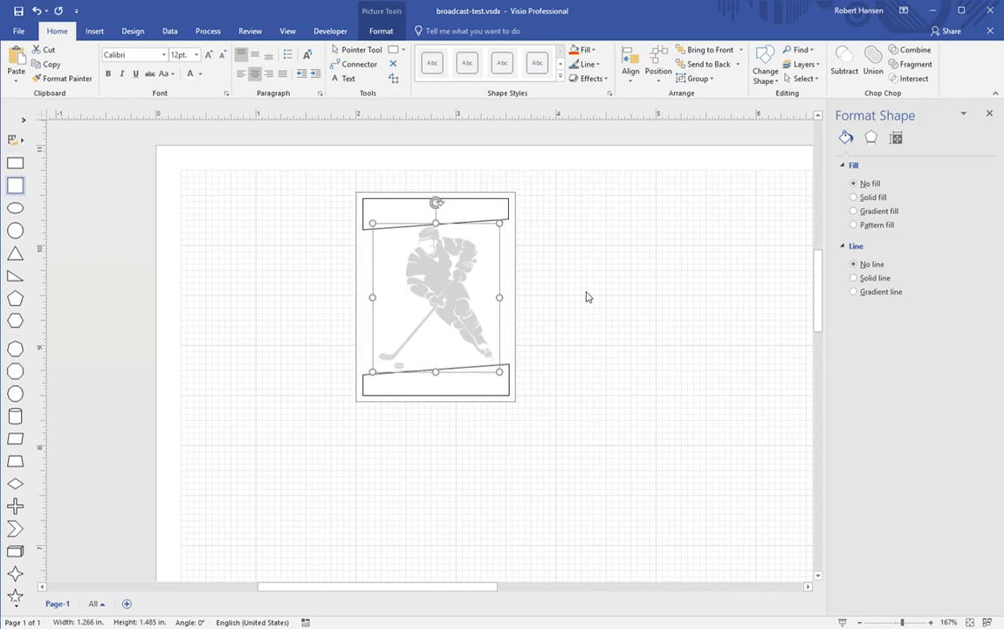
click(598, 298)
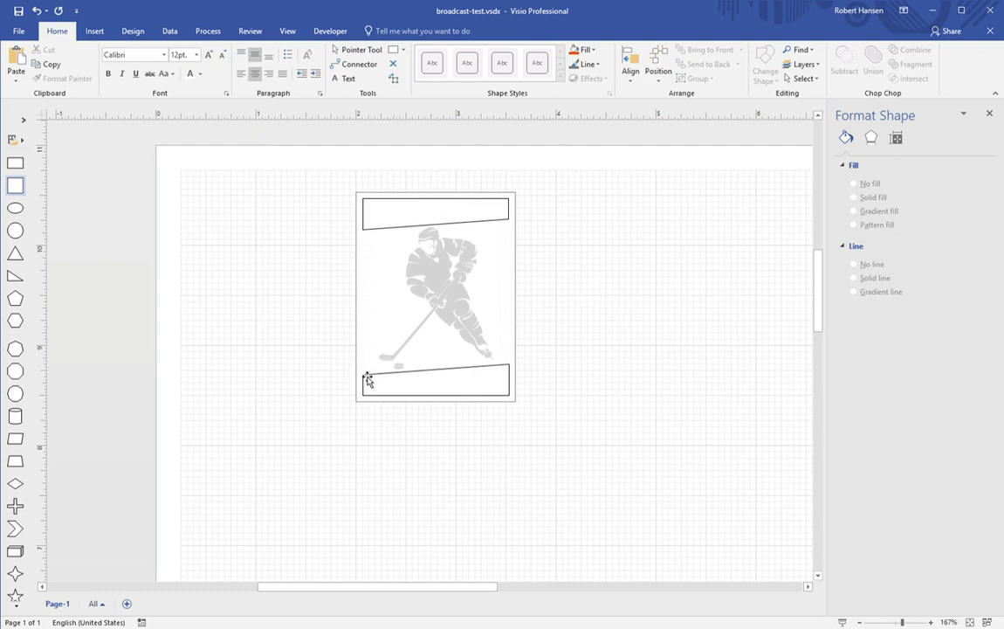
Step: Add a 0.25 in circle beside the card and zoom in to 400%
drag(16, 230, 268, 348)
mouse_move(334, 268)
mouse_down()
mouse_move(241, 348)
mouse_move(199, 408)
mouse_move(368, 285)
mouse_move(385, 220)
mouse_move(297, 250)
mouse_move(316, 270)
mouse_move(392, 225)
mouse_move(329, 254)
mouse_up()
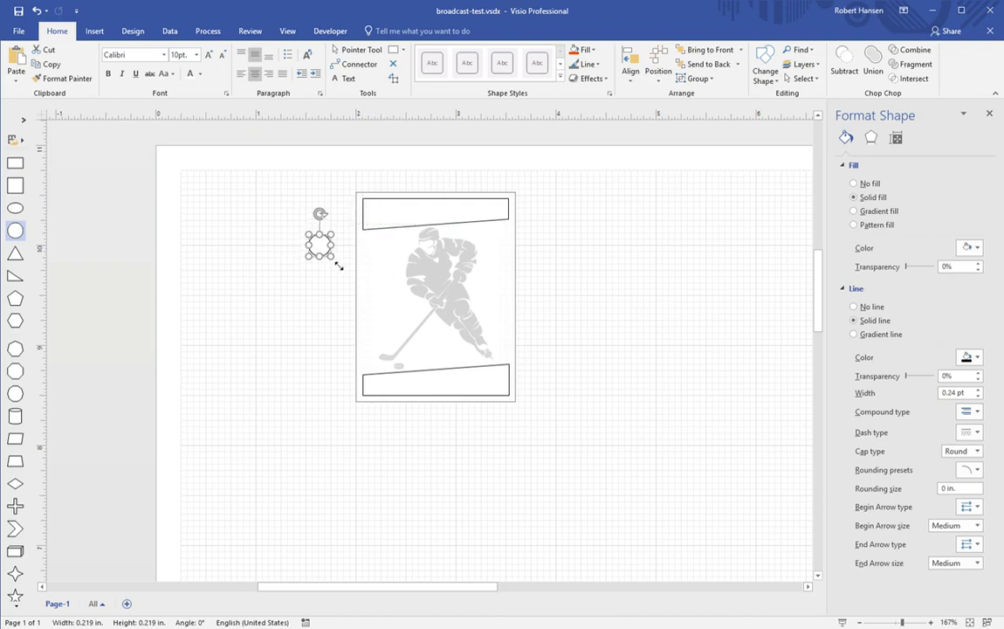
drag(902, 621, 932, 623)
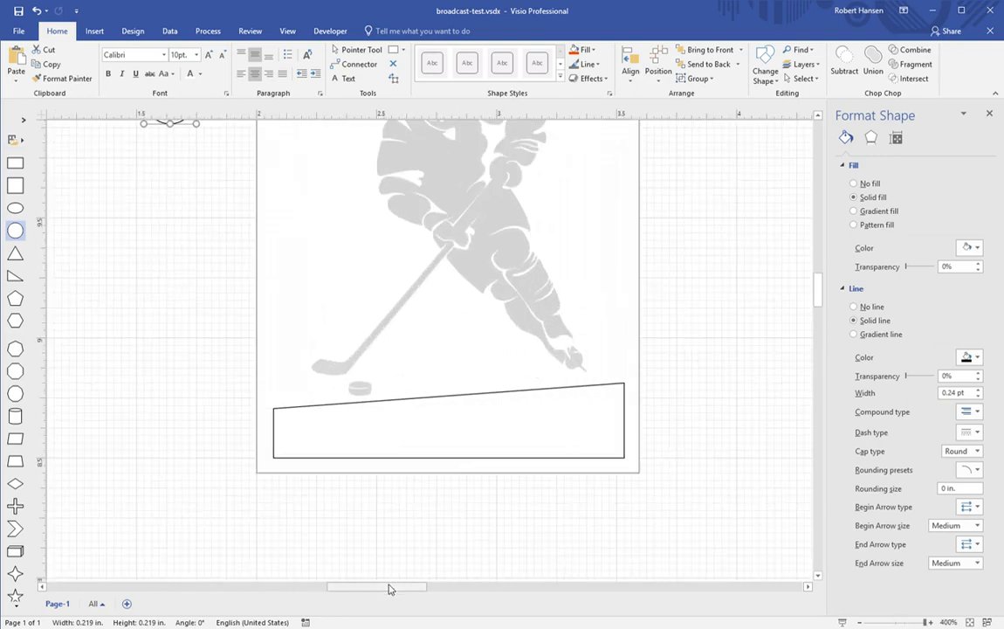
Step: Widen the bottom banner to the left and extend both ends of the top banner slightly
click(314, 437)
drag(283, 429, 277, 430)
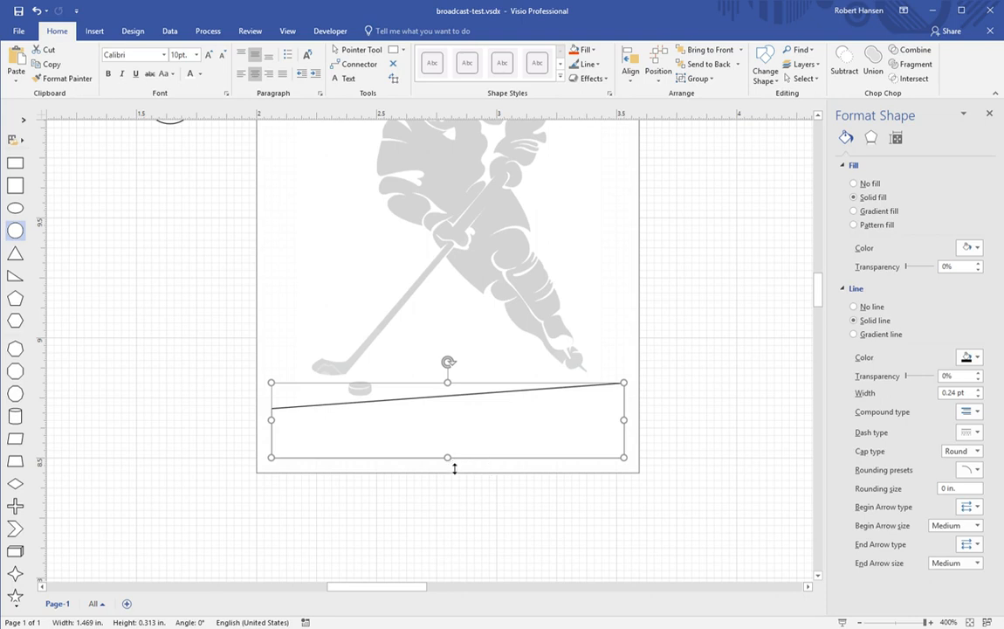
scroll(486, 486, up, 4)
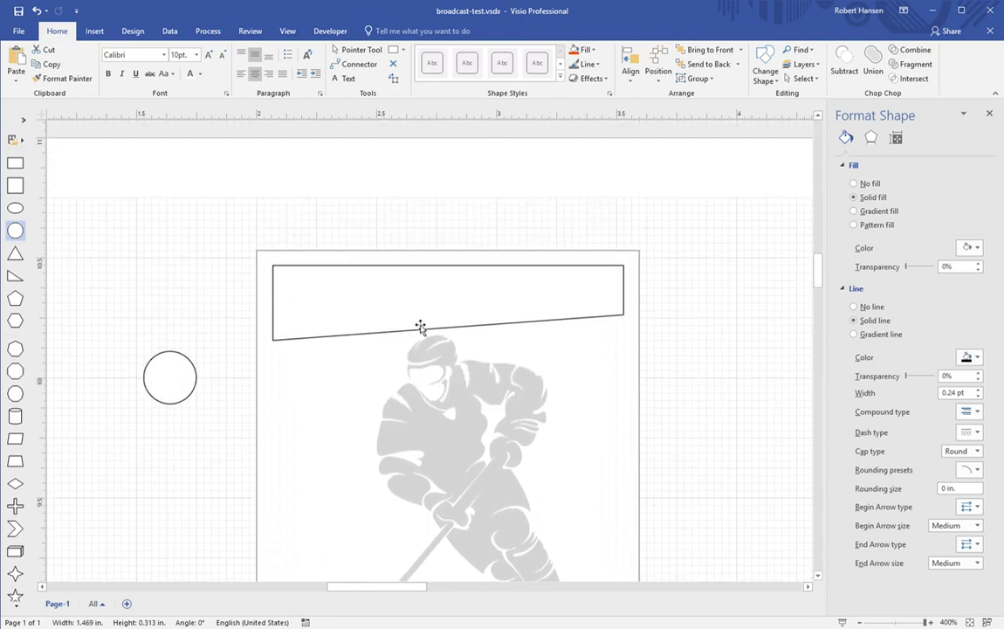
click(415, 317)
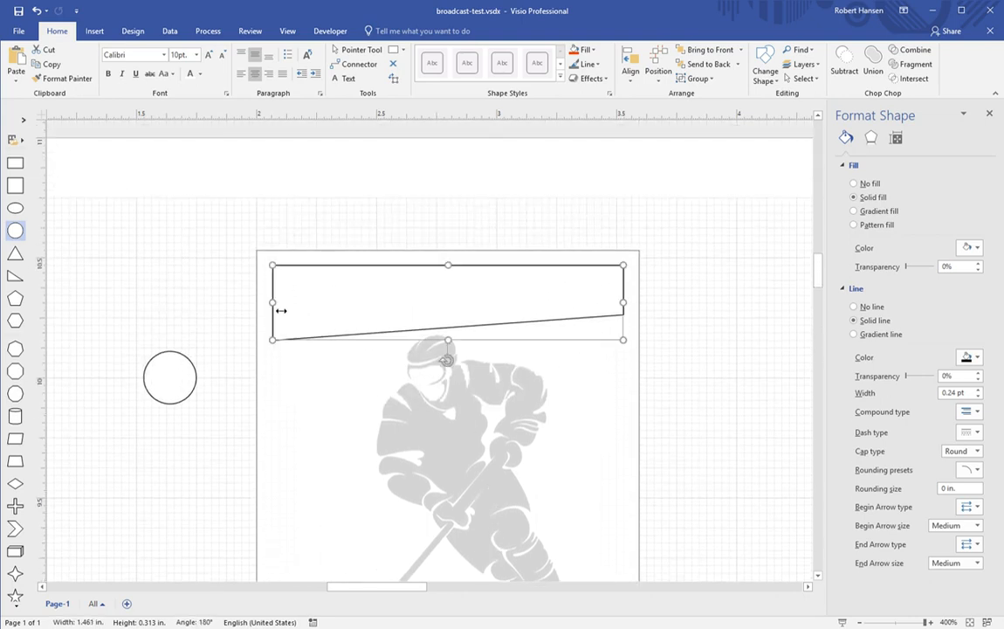
drag(279, 310, 277, 310)
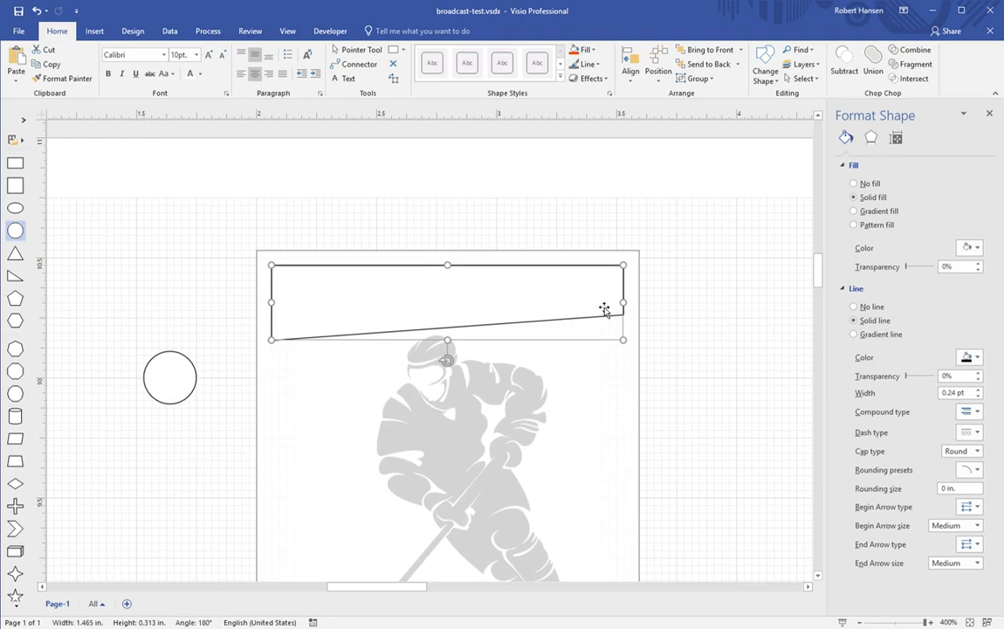
drag(632, 314, 633, 314)
click(201, 316)
Step: Place the circle inside the left end of the top banner
click(170, 377)
drag(205, 416, 322, 309)
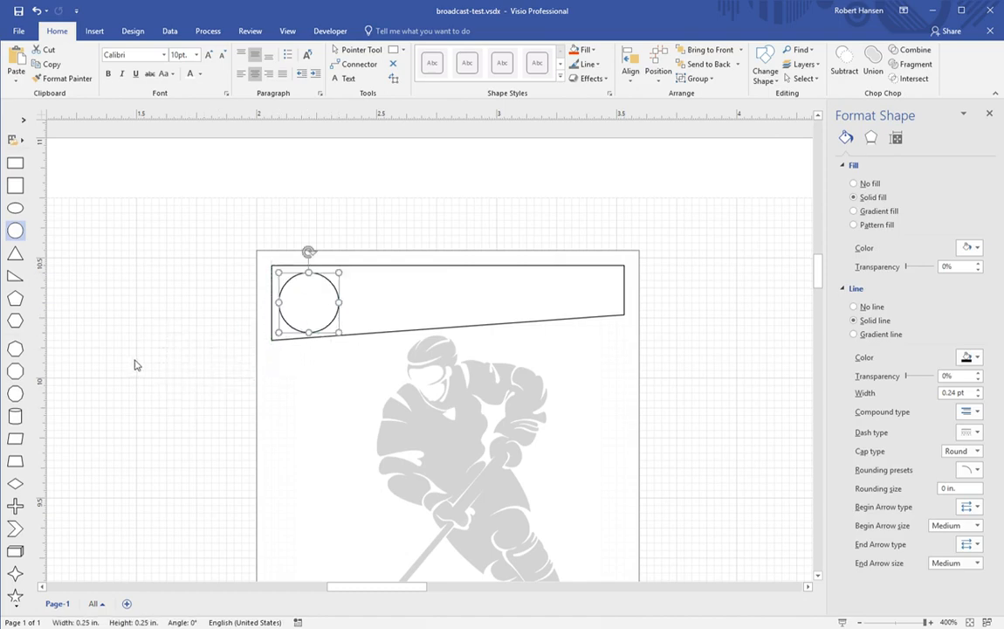
scroll(135, 363, down, 2)
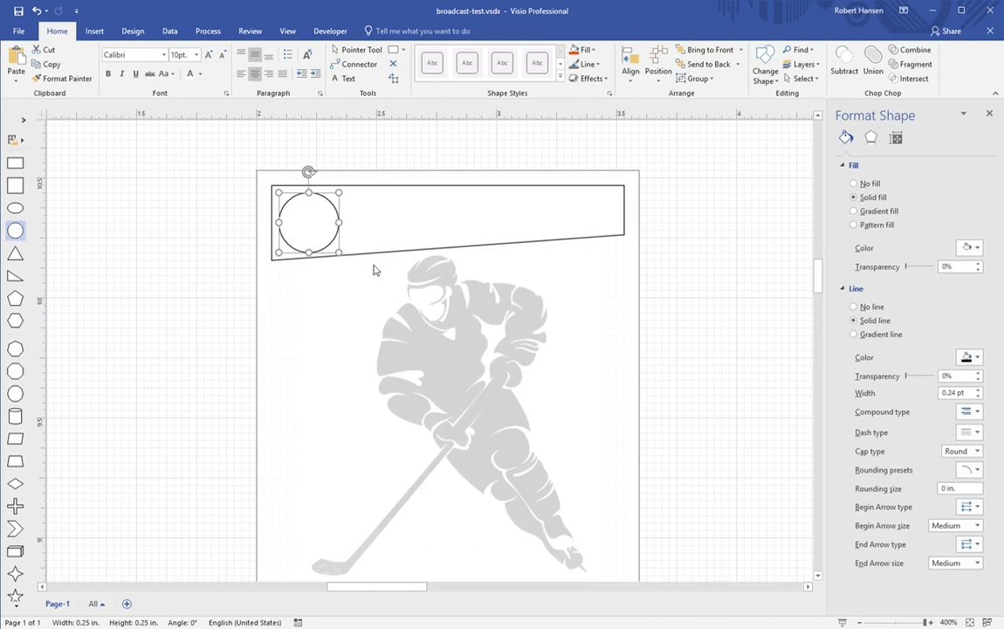
scroll(463, 384, down, 4)
scroll(495, 423, down, 2)
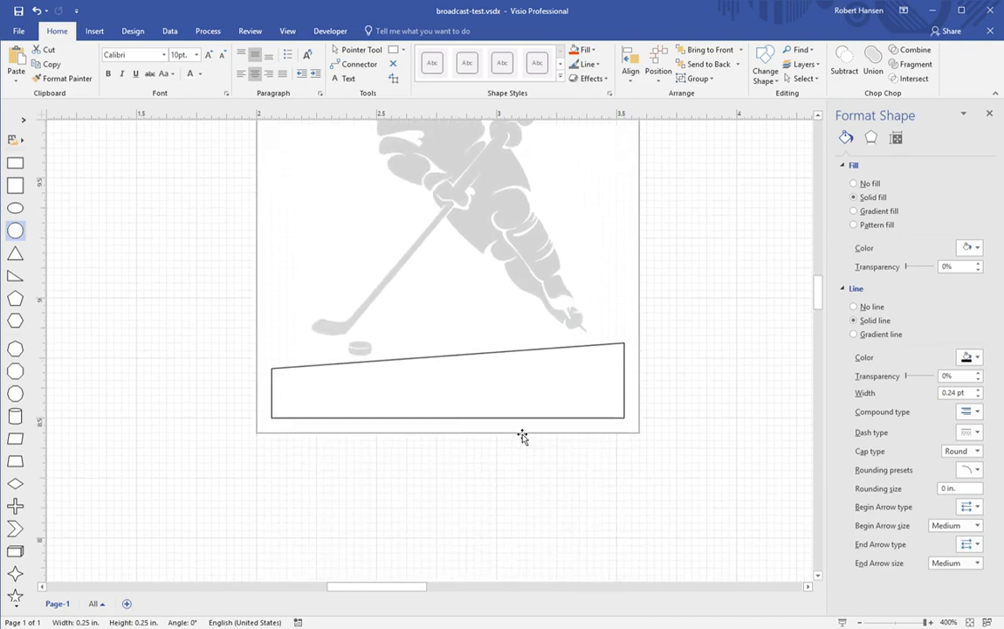
Step: Paste a copy of the circle into the right end of the bottom banner
click(678, 406)
key(ctrl+v)
drag(684, 412, 604, 393)
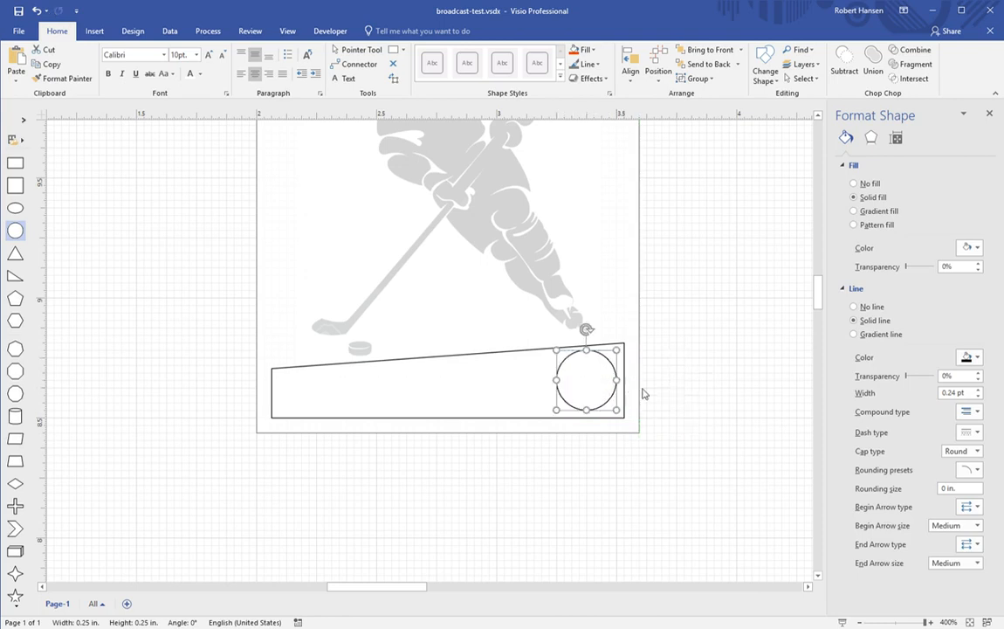
click(709, 397)
scroll(685, 399, up, 7)
scroll(687, 400, down, 2)
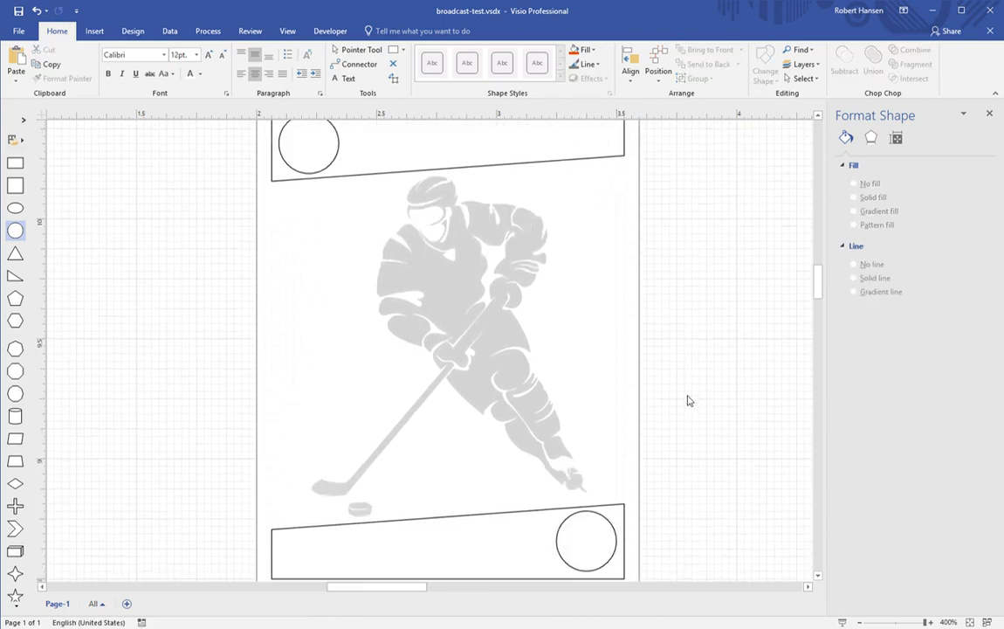
scroll(687, 400, up, 1)
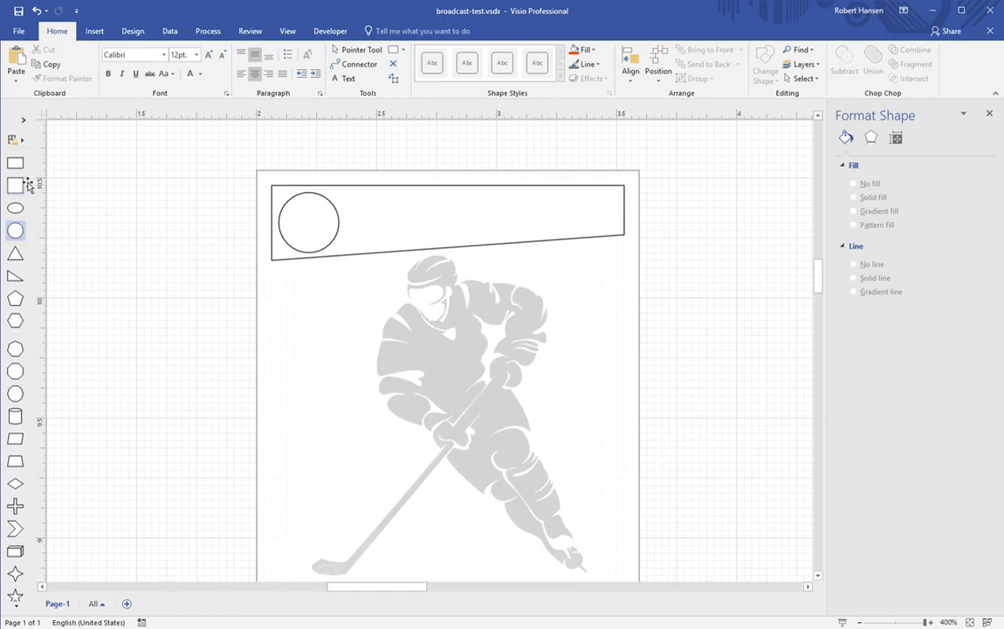
Step: Add a rectangle and shape it into a thin 1.063 by 0.109 in bar across the player
drag(15, 162, 526, 345)
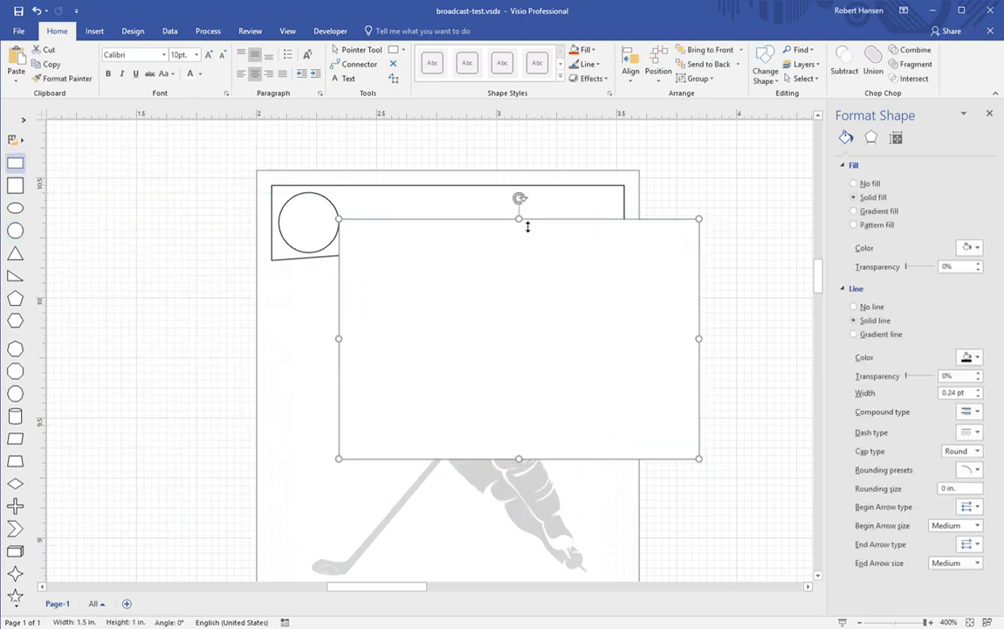
drag(520, 219, 513, 444)
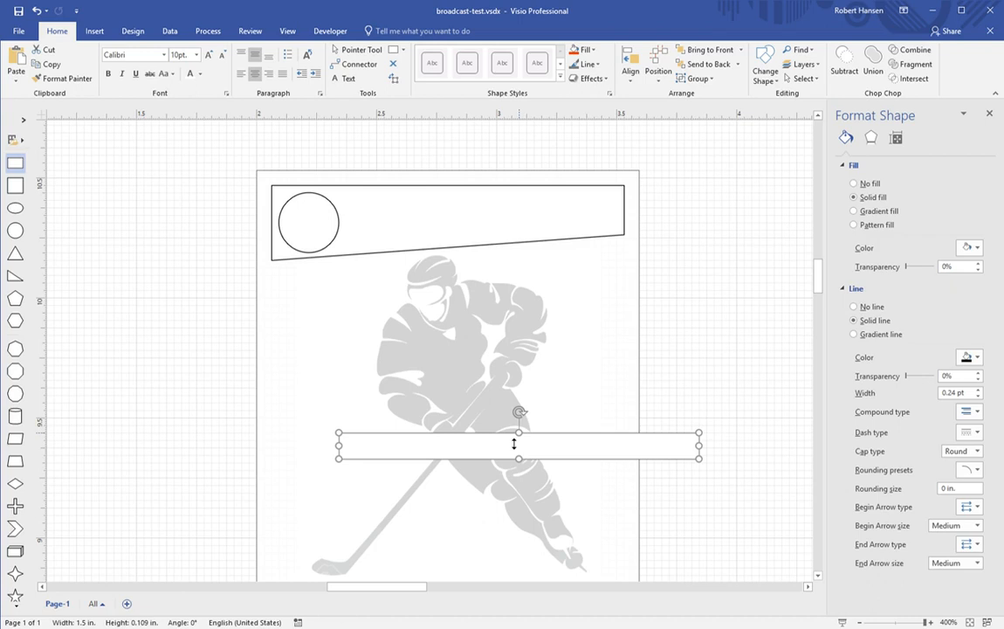
drag(699, 457, 600, 459)
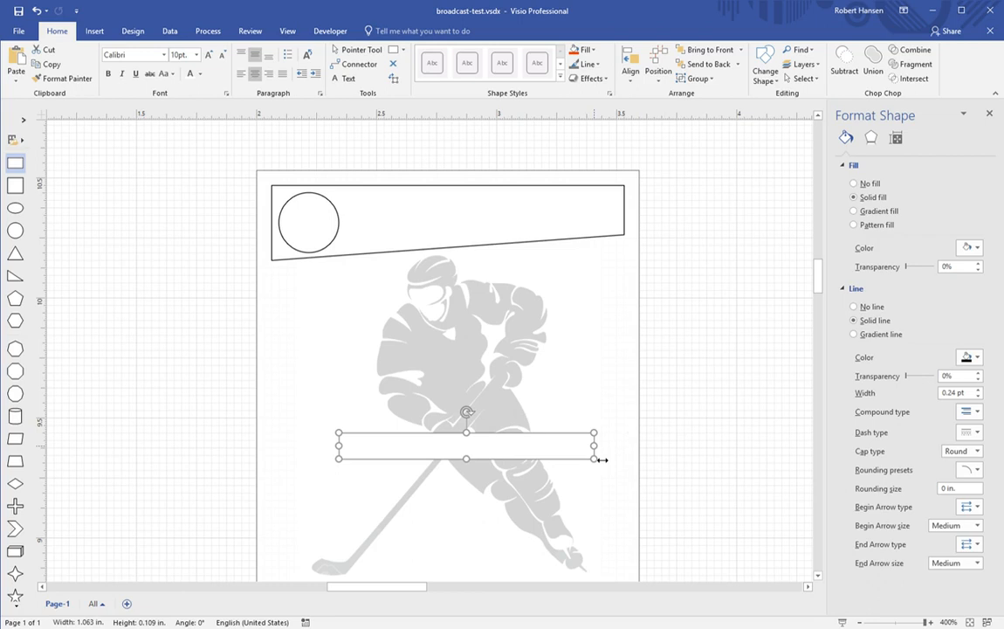
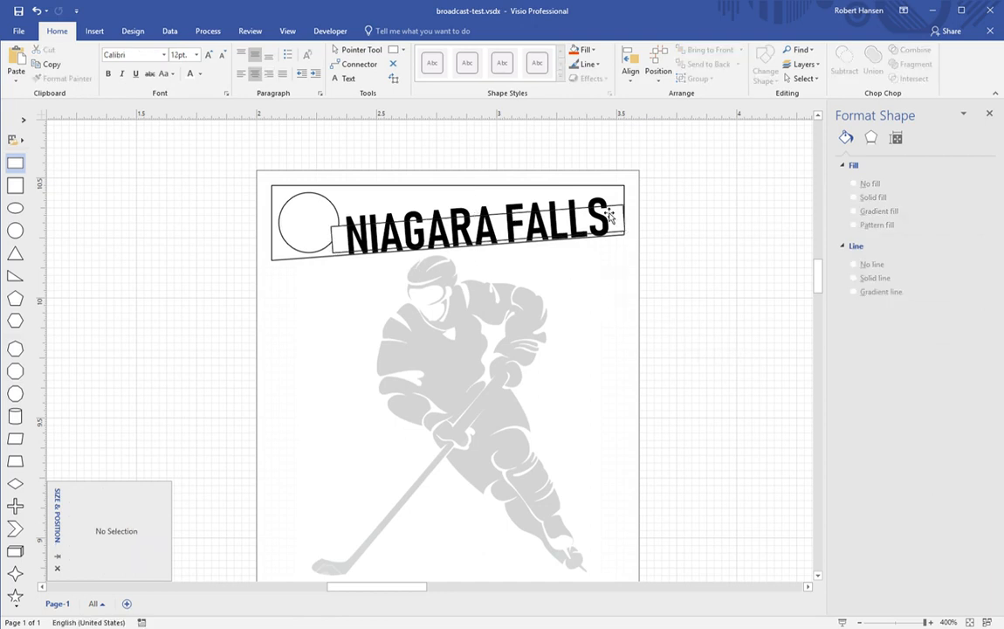
Step: Nudge the NIAGARA FALLS title up two increments inside the top banner
click(550, 241)
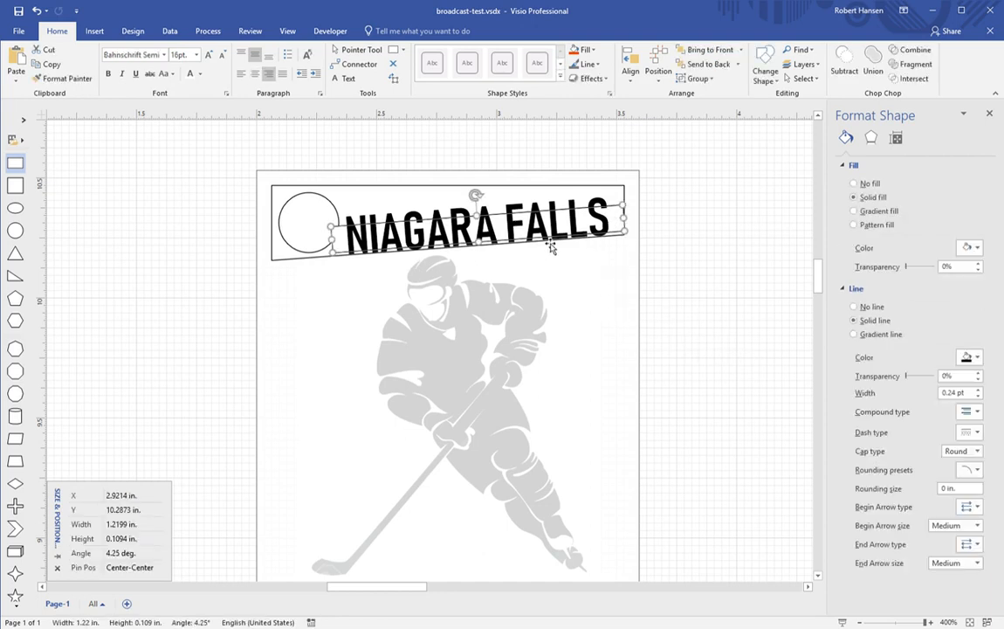
key(Up)
key(Up)
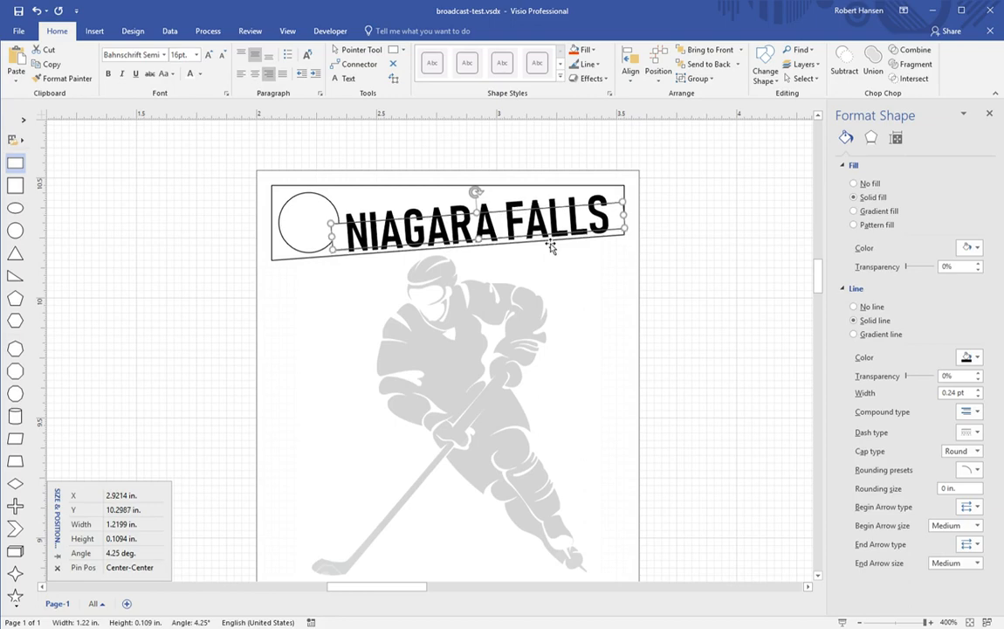
key(Up)
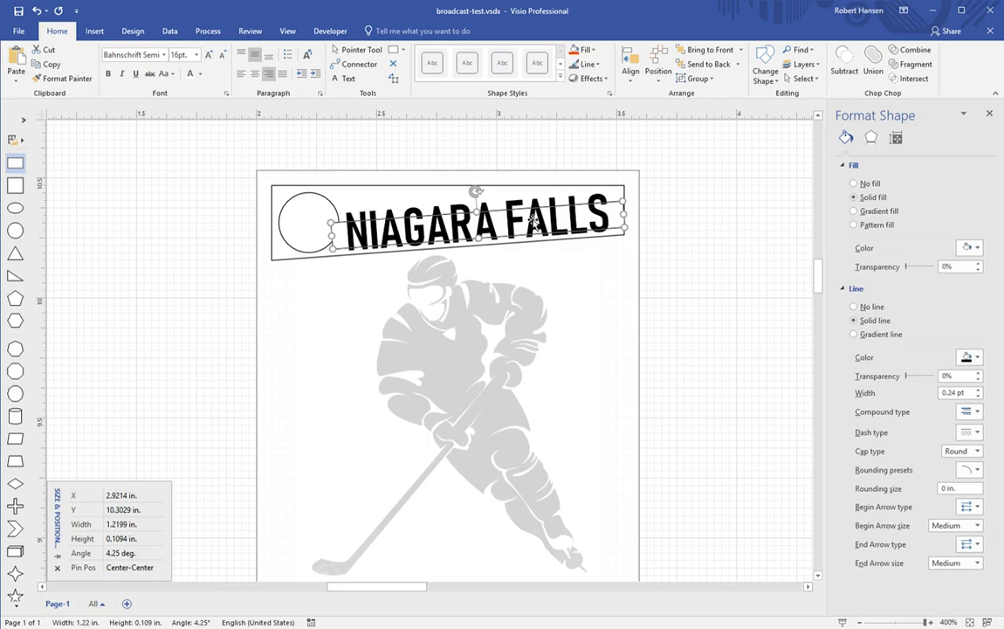
click(546, 229)
Step: Paste a copy of the NIAGARA FALLS title into the bottom banner beside its circle
click(518, 230)
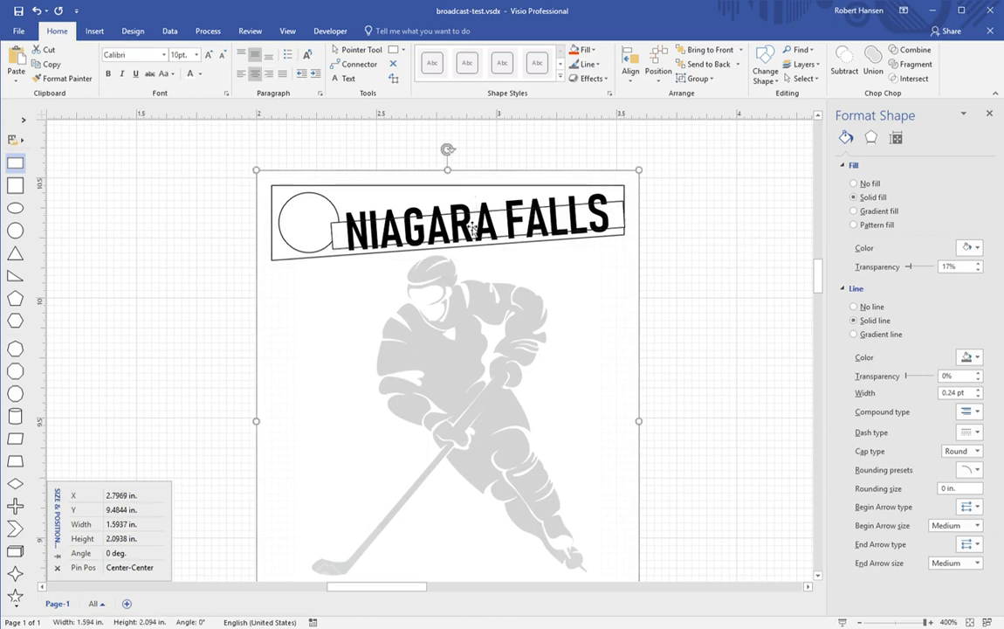
click(474, 229)
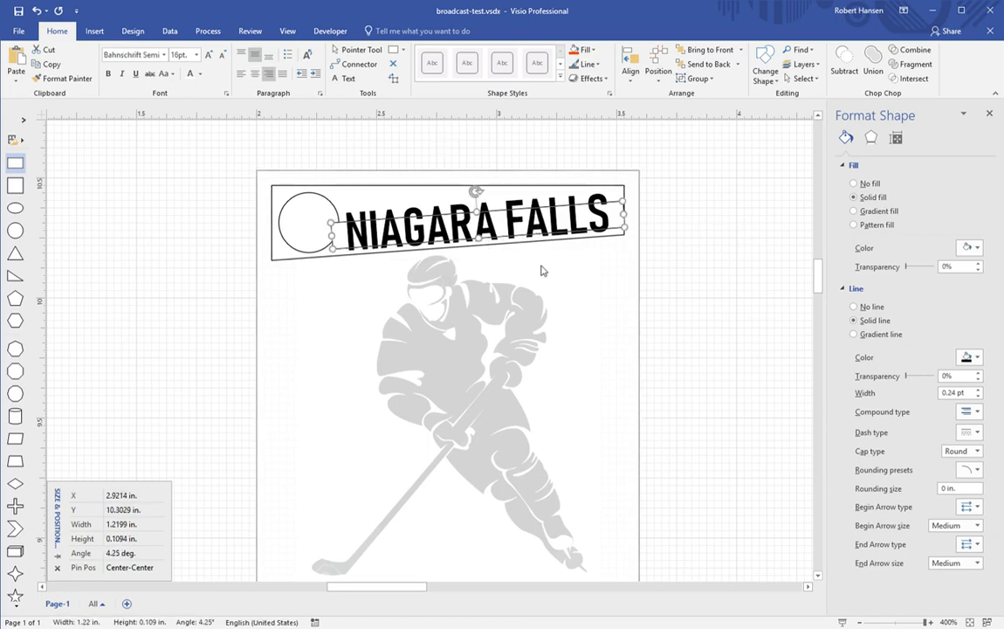
scroll(663, 370, down, 5)
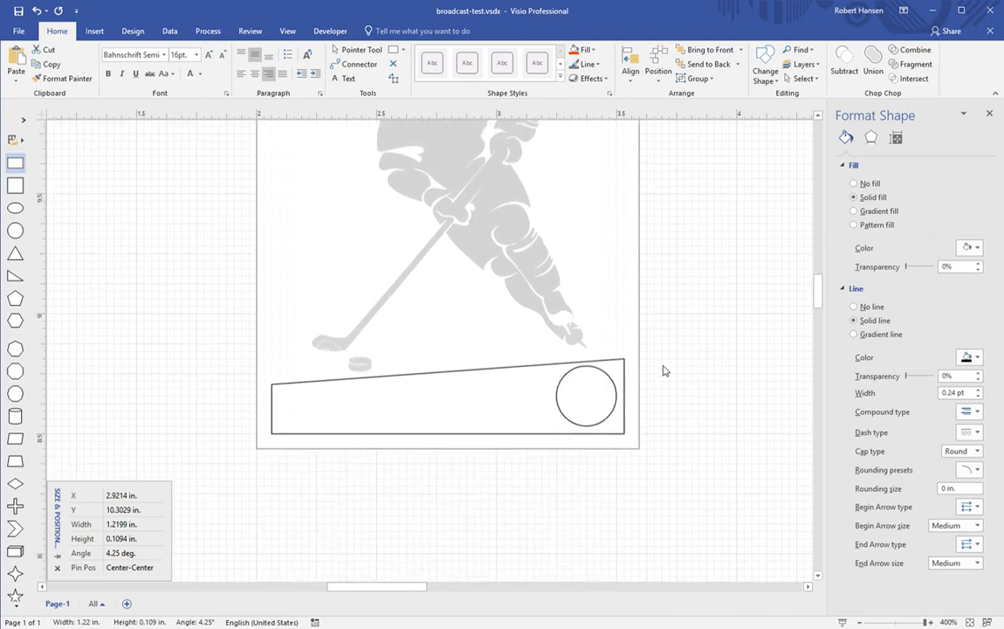
click(684, 348)
key(ctrl+v)
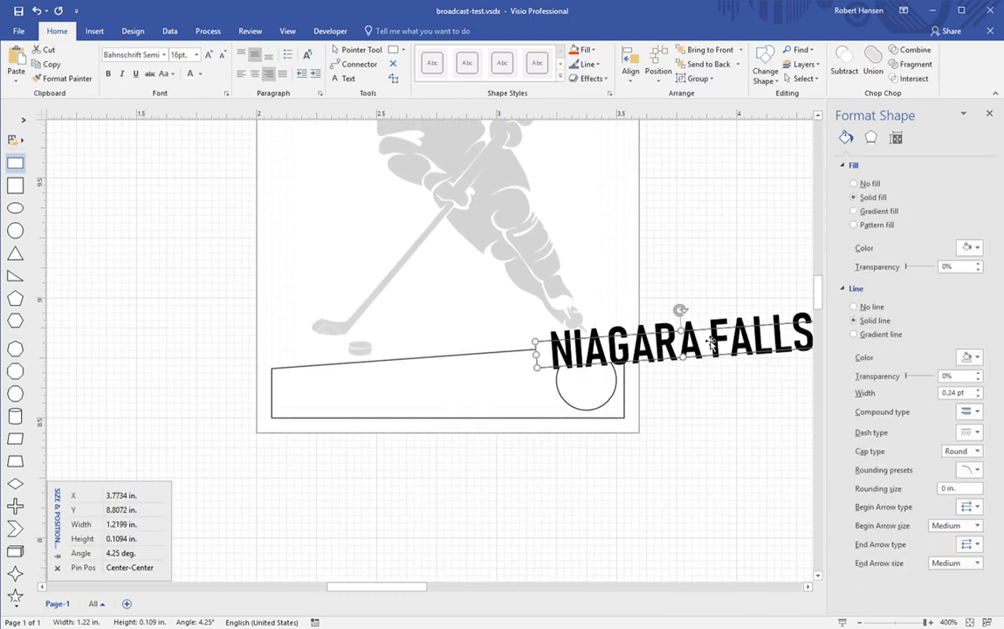
drag(711, 343, 446, 386)
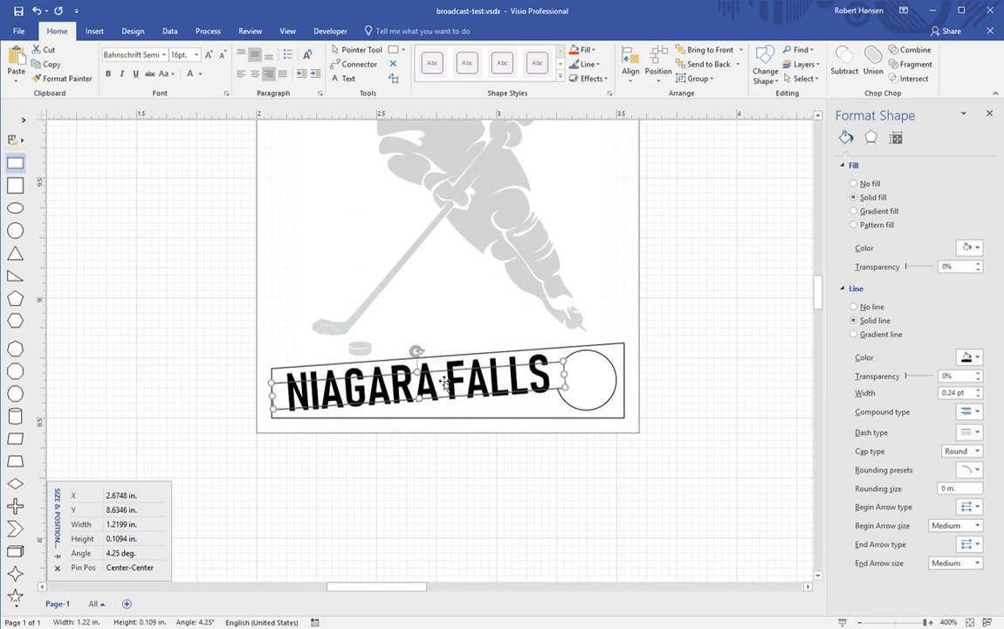
Step: Retype the copied title as 'BARREL JUMPERS', shrink it to 14 pt and left-align it
text(BARR)
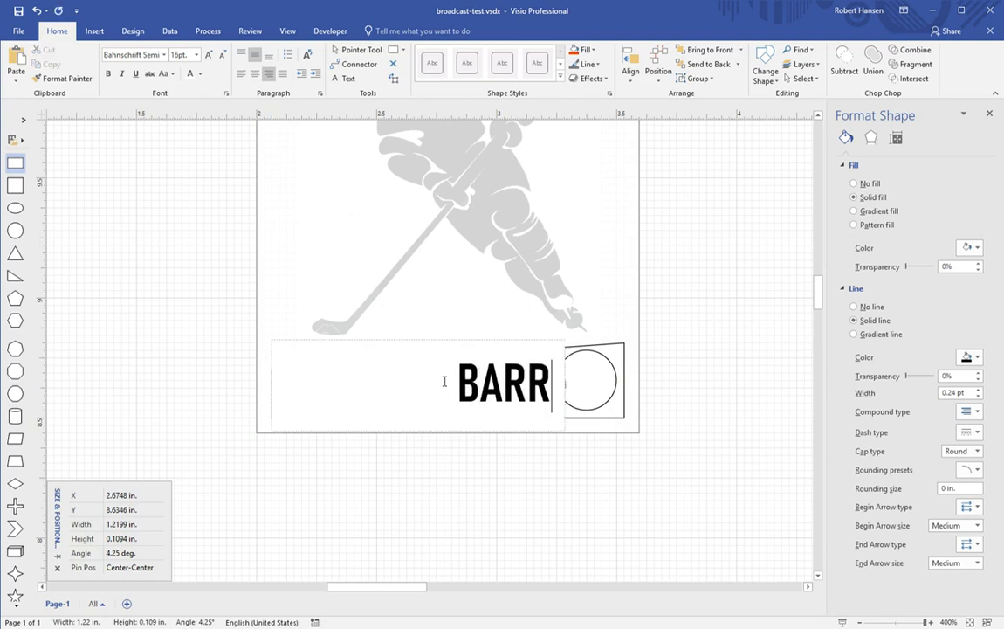
text(EL JUMPERS)
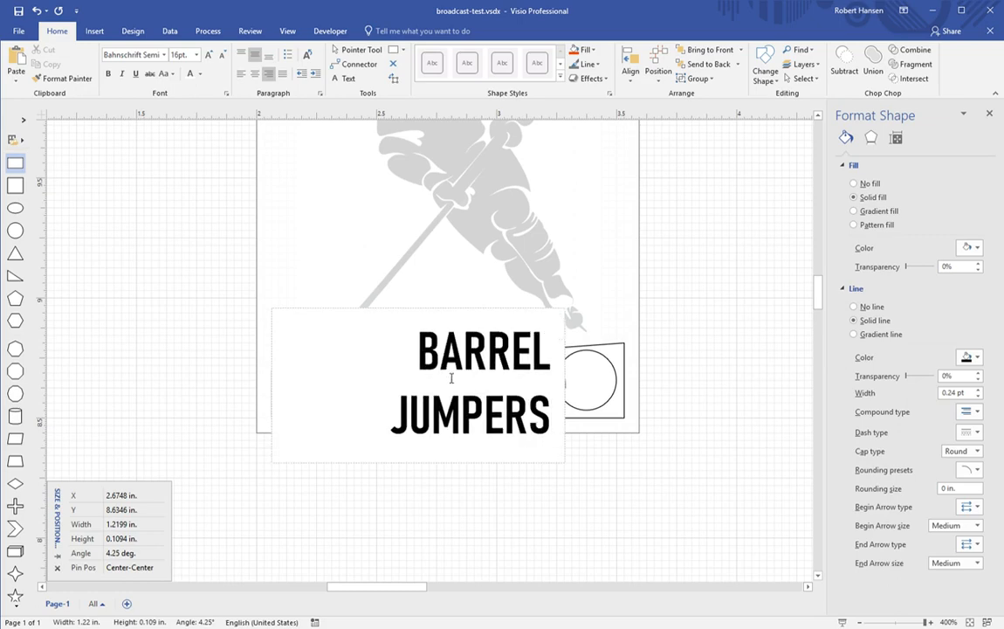
click(700, 347)
click(587, 387)
drag(574, 381, 610, 377)
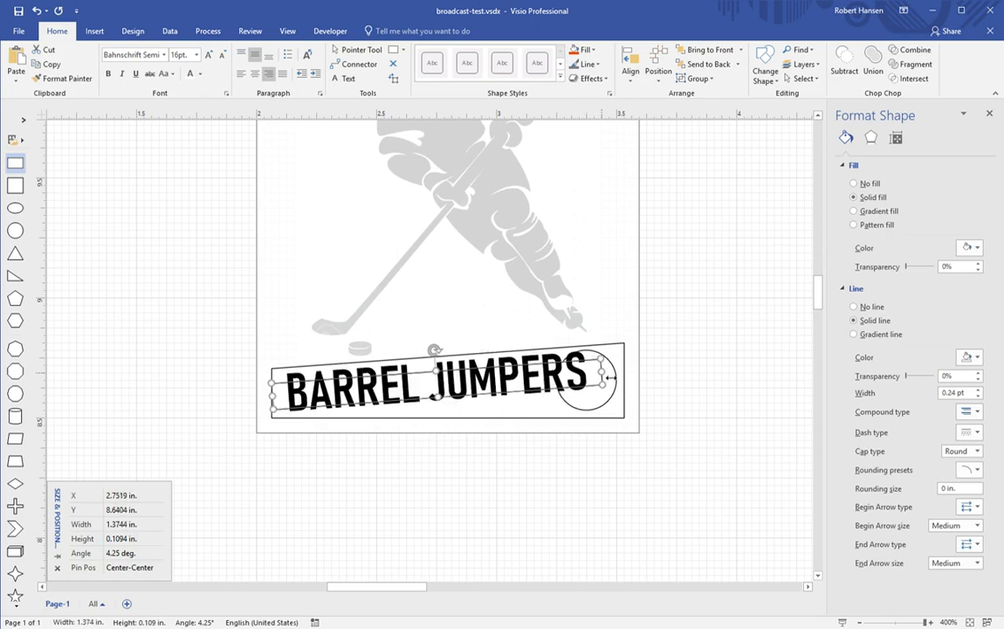
click(222, 57)
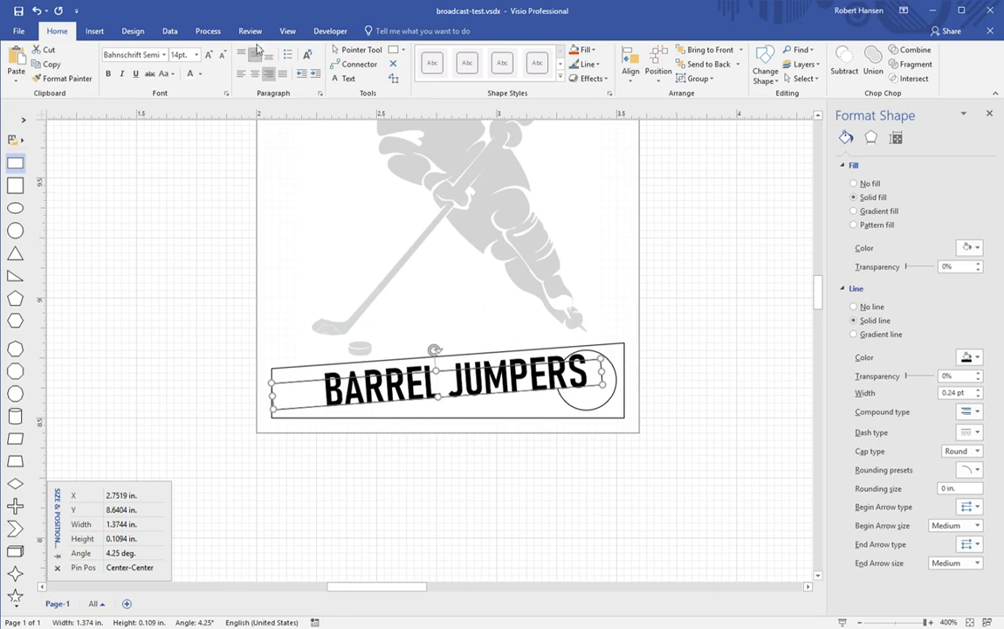
click(241, 73)
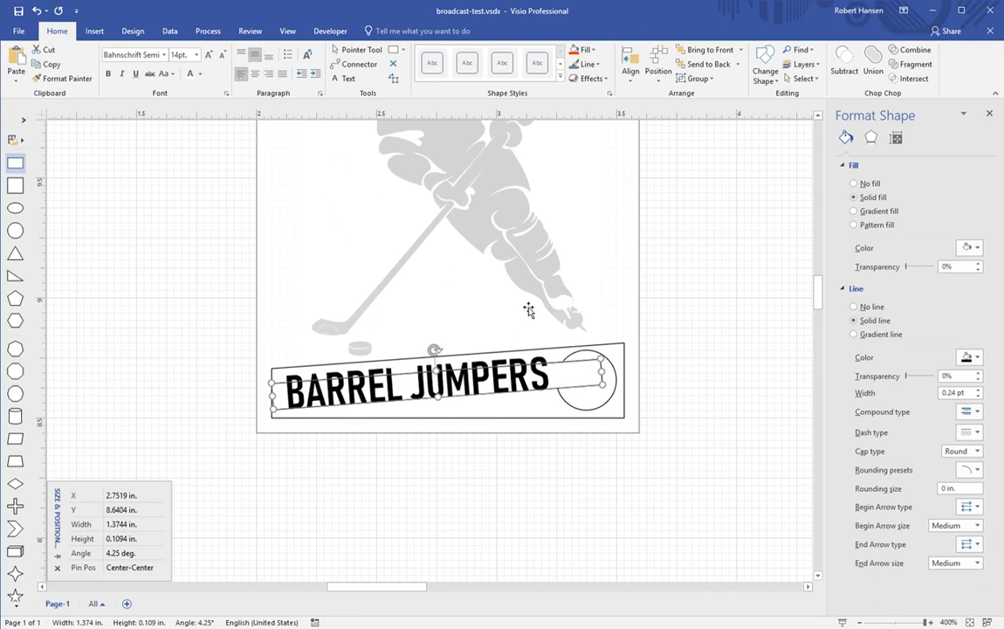
Step: Resize the BARREL JUMPERS text block to one line before the circle and nudge it up
drag(614, 382, 559, 385)
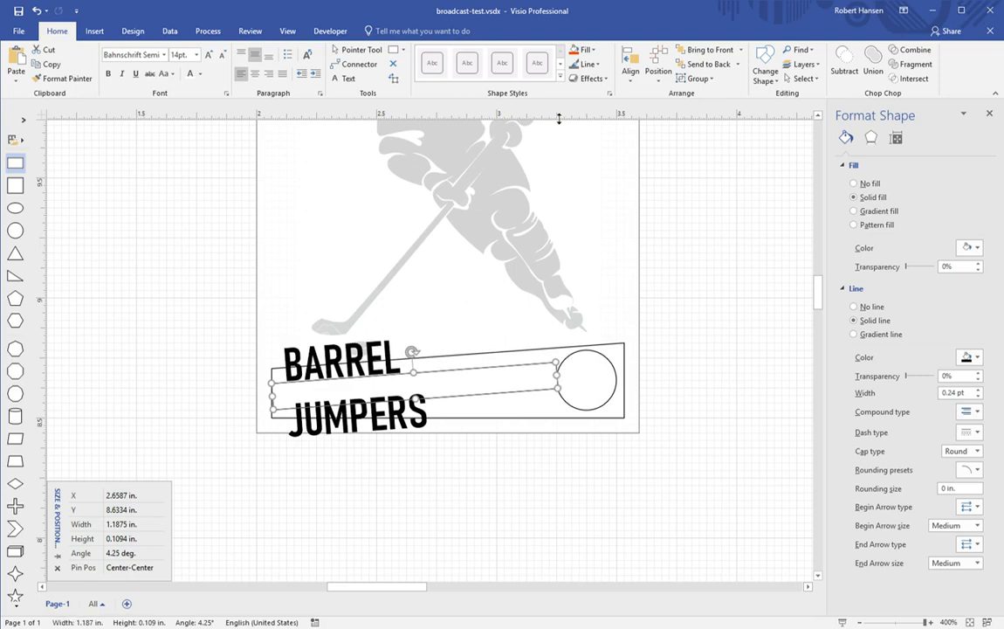
click(395, 81)
drag(566, 384, 592, 384)
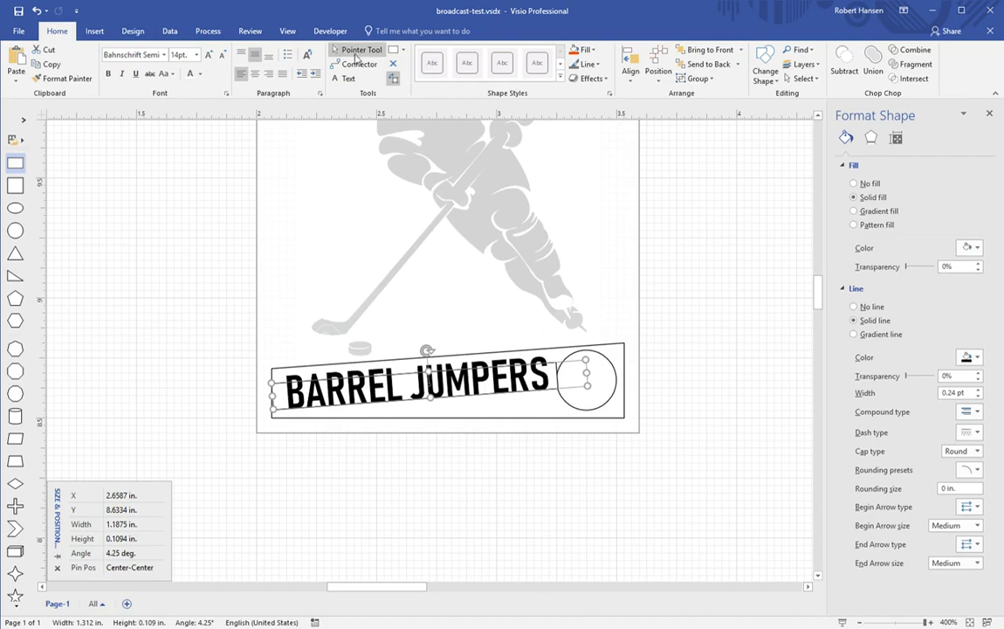
click(355, 54)
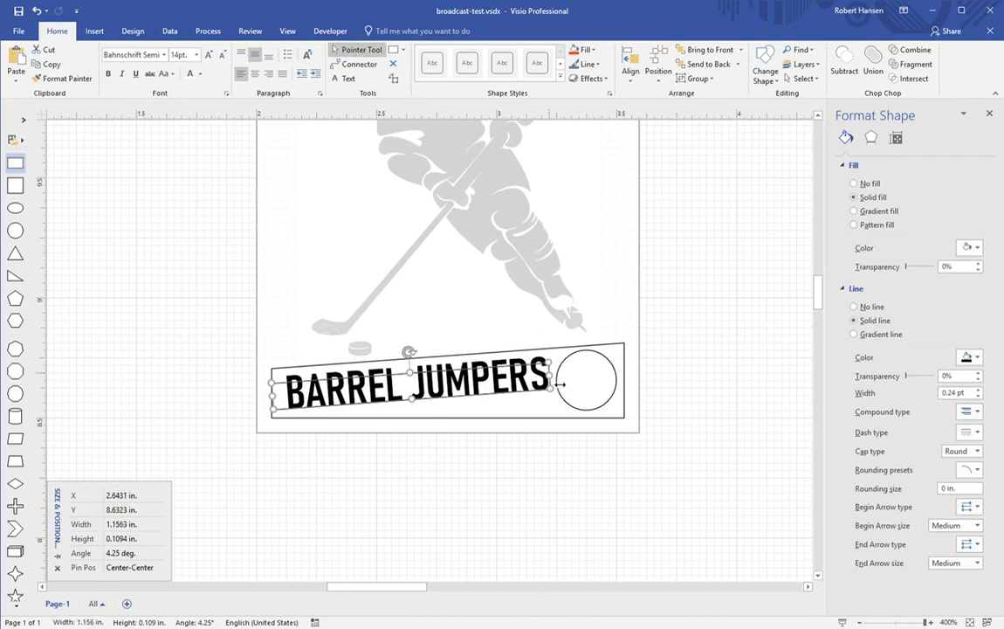
click(660, 396)
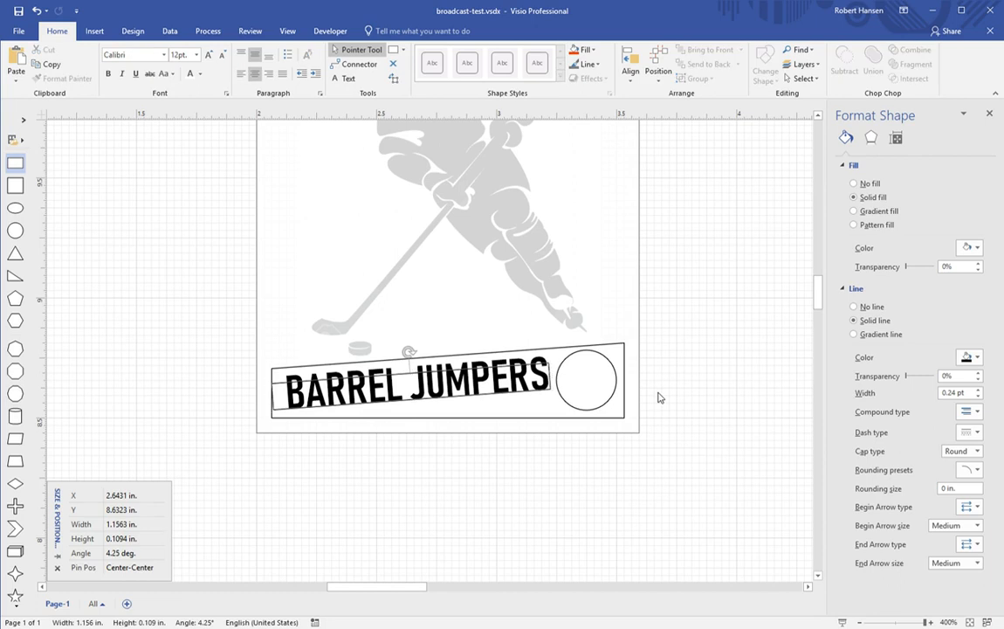
click(426, 395)
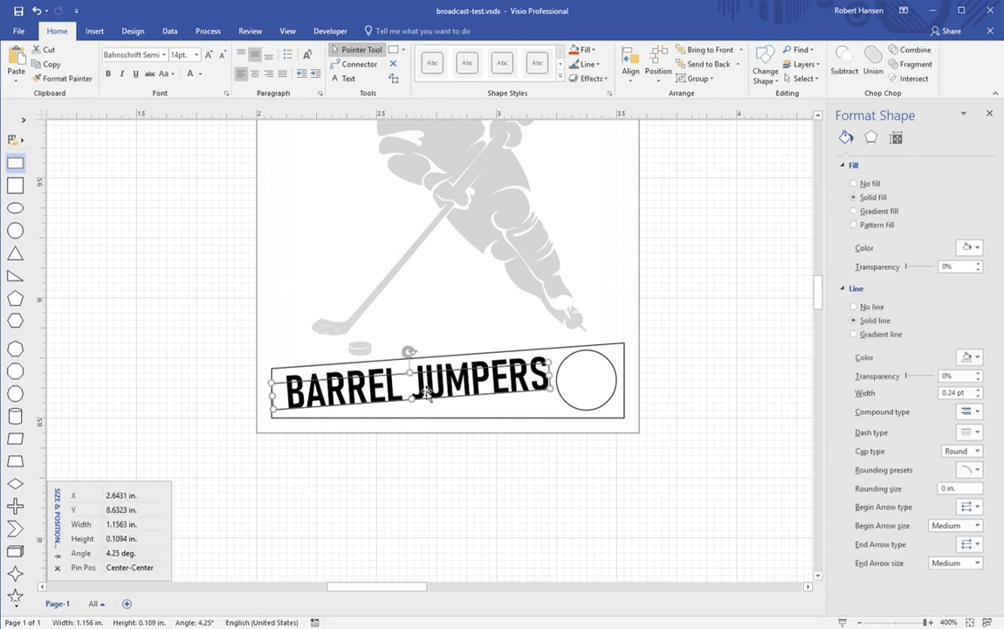
key(shift+Up)
key(shift+Up)
key(shift+Up)
key(shift+Up)
key(shift+Up)
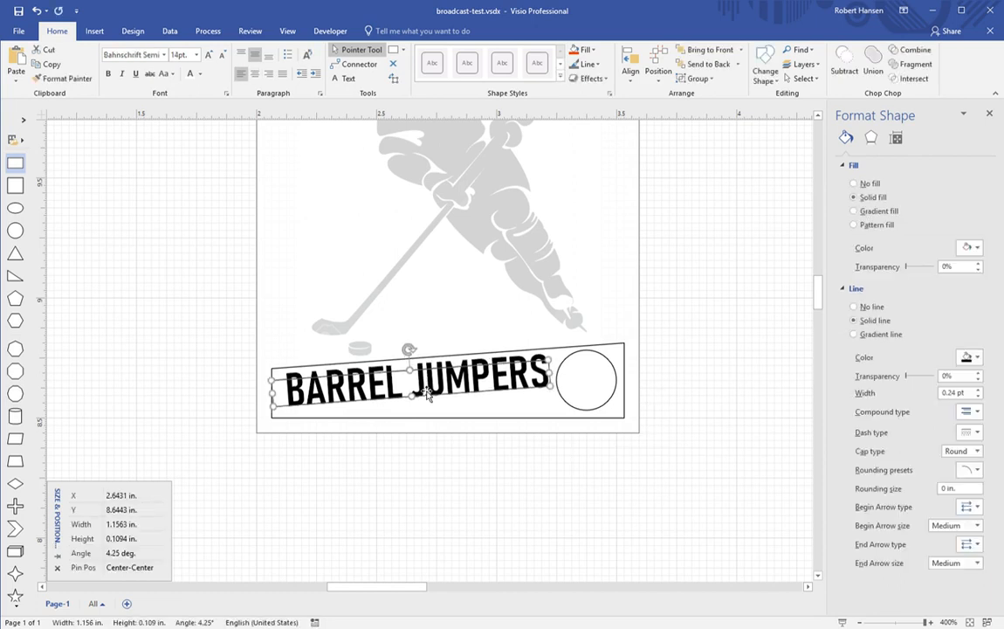
key(shift+Up)
key(shift+Up)
key(shift+Up)
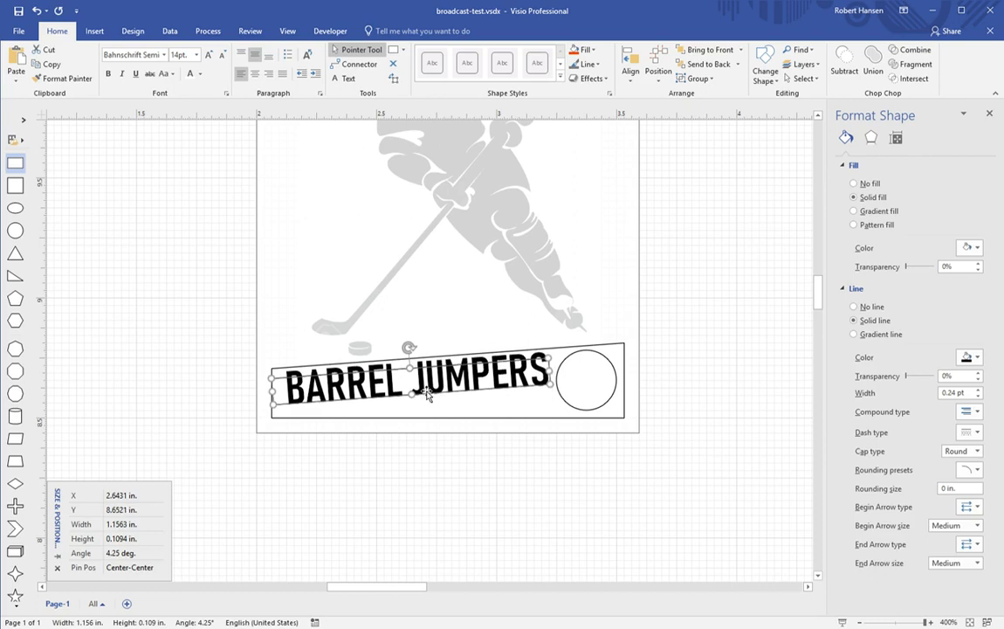
scroll(427, 395, up, 5)
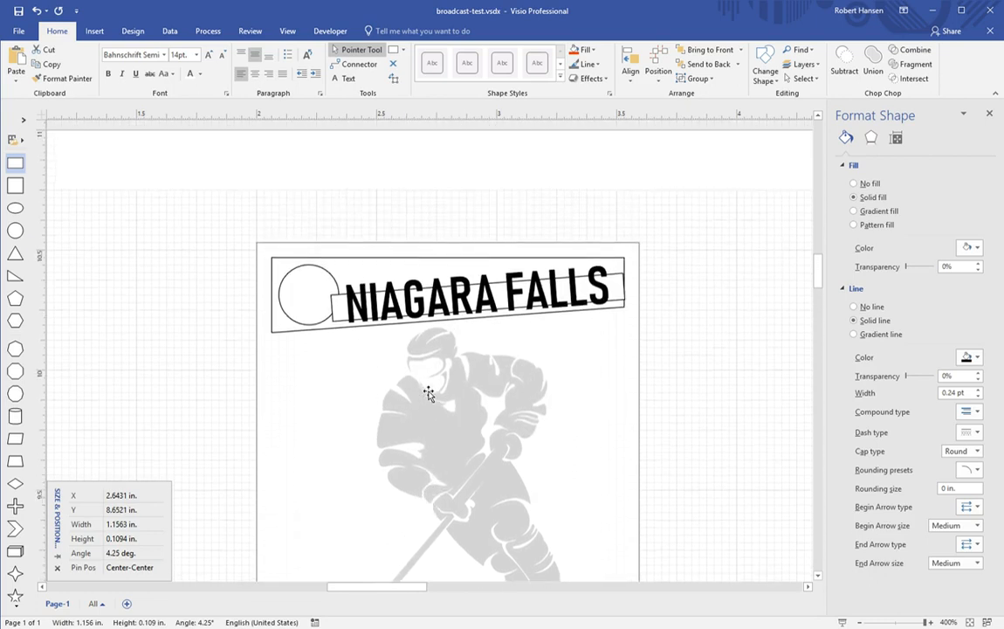
Step: Extend the NIAGARA FALLS text block leftward, then pull its left edge back
scroll(428, 395, down, 2)
scroll(426, 395, down, 2)
scroll(426, 394, up, 3)
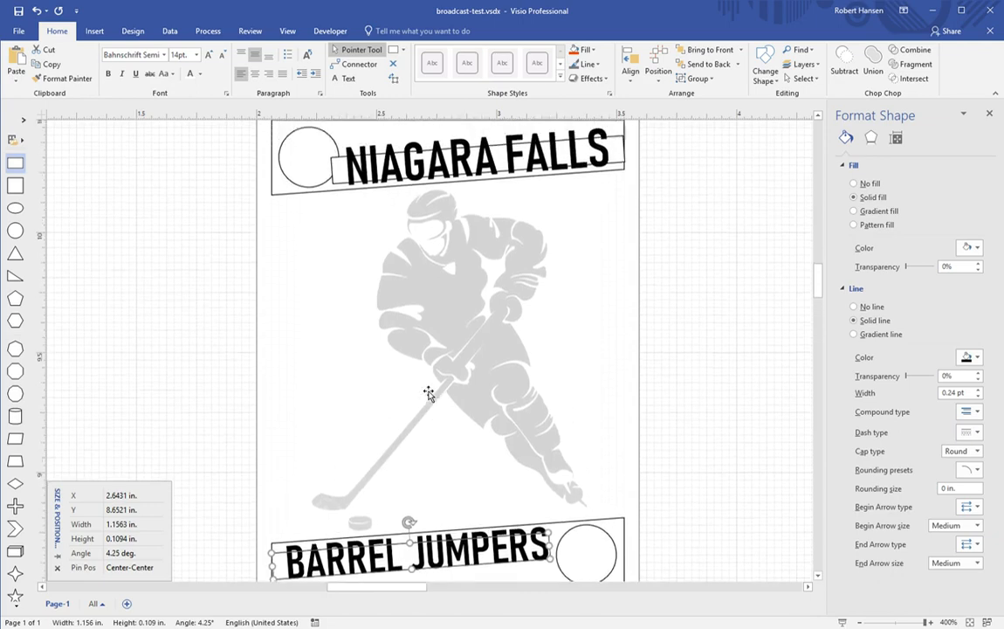
click(394, 226)
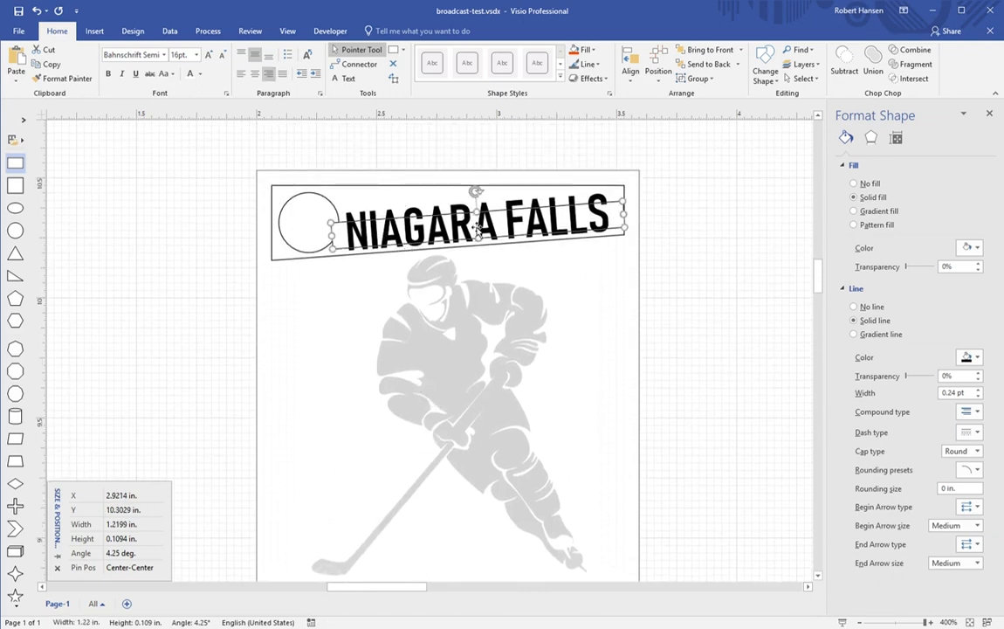
click(394, 78)
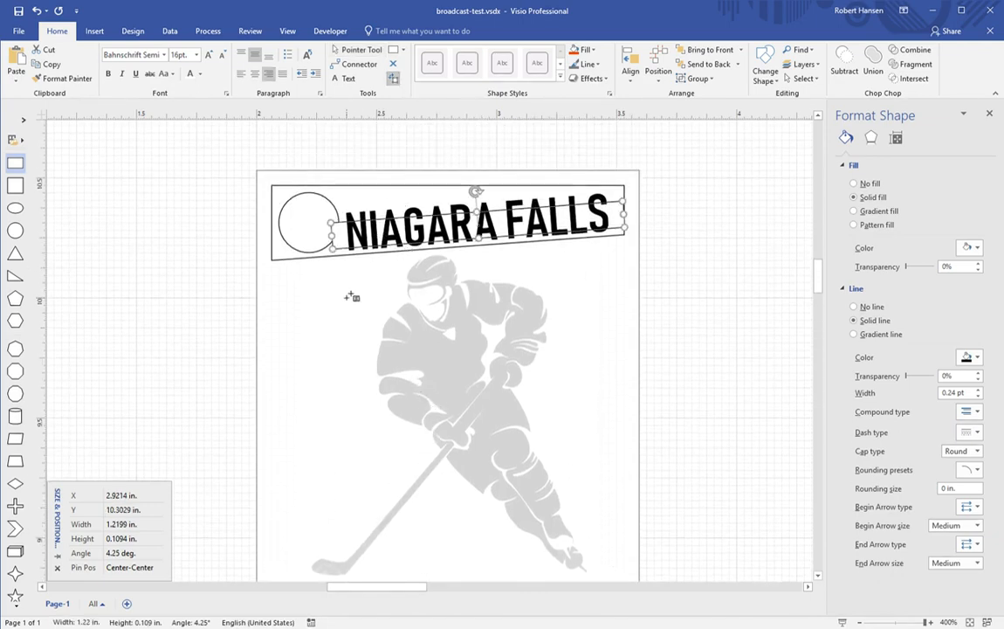
mouse_move(335, 220)
mouse_down()
mouse_move(273, 223)
mouse_move(325, 223)
mouse_up()
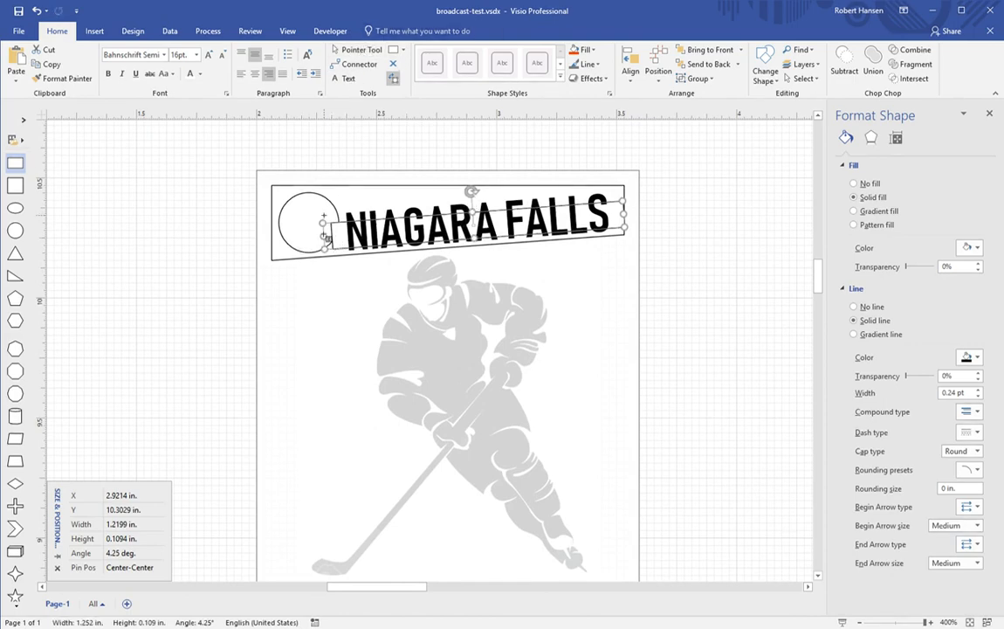
drag(325, 237, 317, 237)
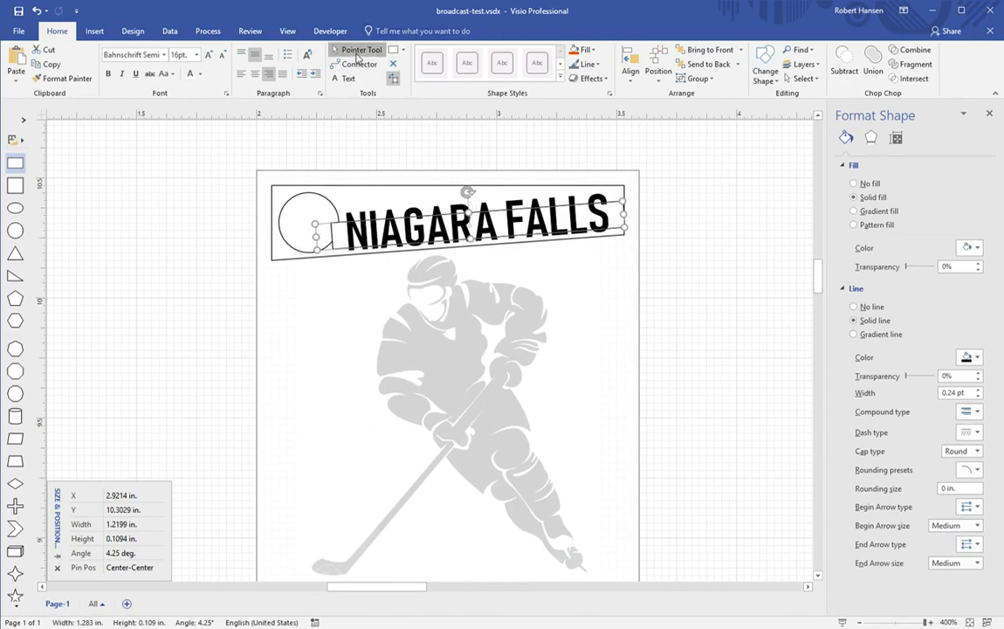
click(353, 50)
drag(343, 245, 349, 237)
Step: Widen the NIAGARA FALLS text block slightly and nudge it left to X 2.9497 in
click(735, 288)
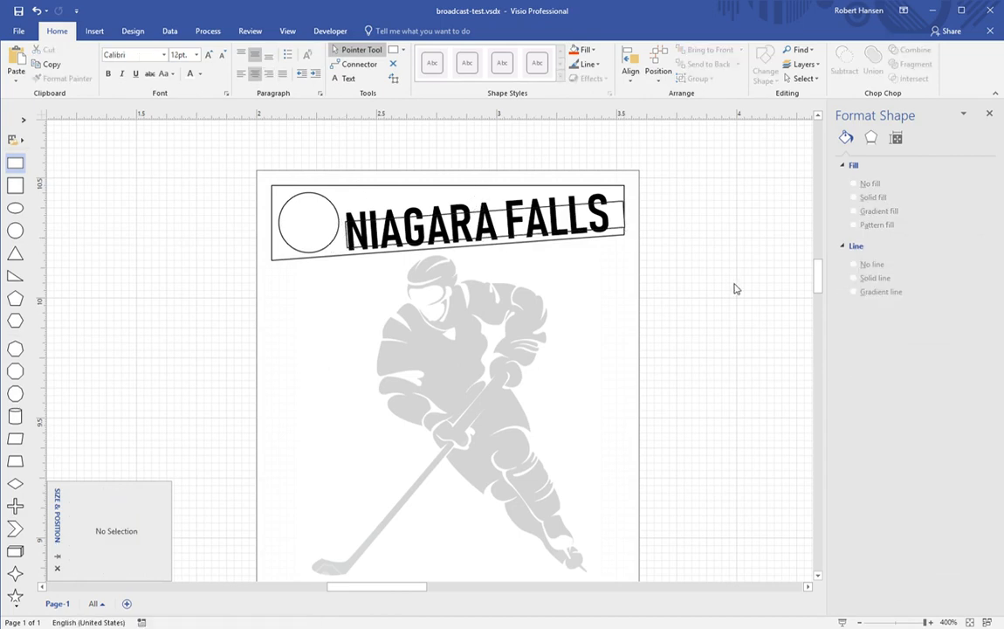
click(609, 227)
drag(624, 226, 629, 225)
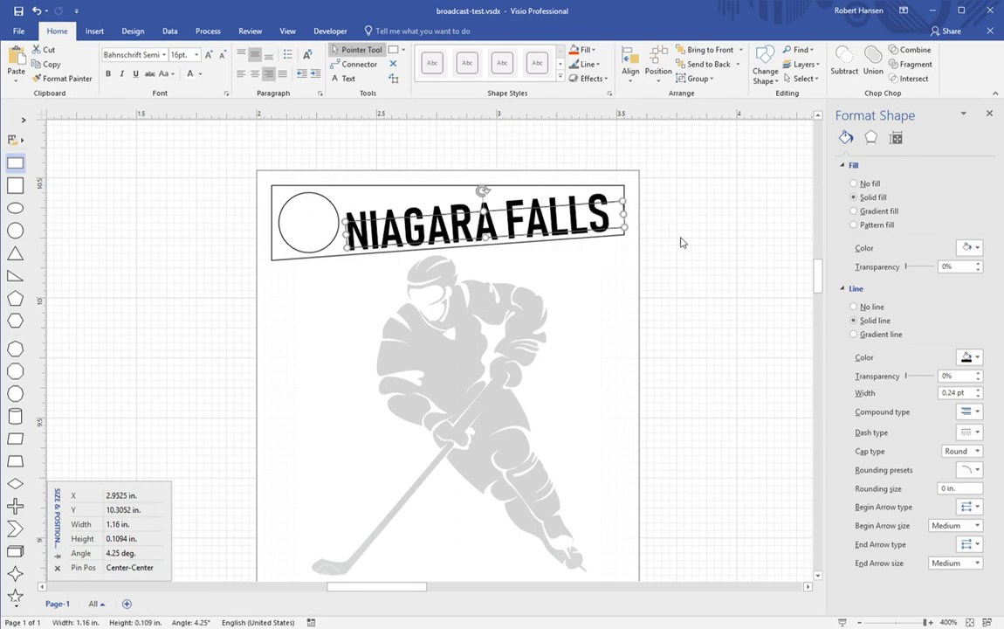
key(shift+Left)
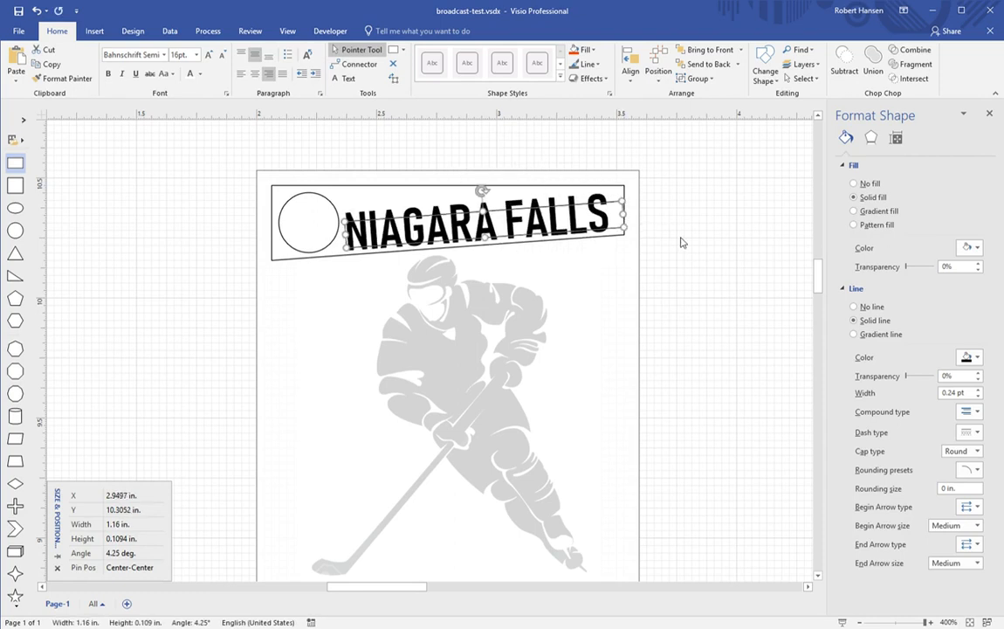
click(685, 272)
scroll(680, 273, down, 3)
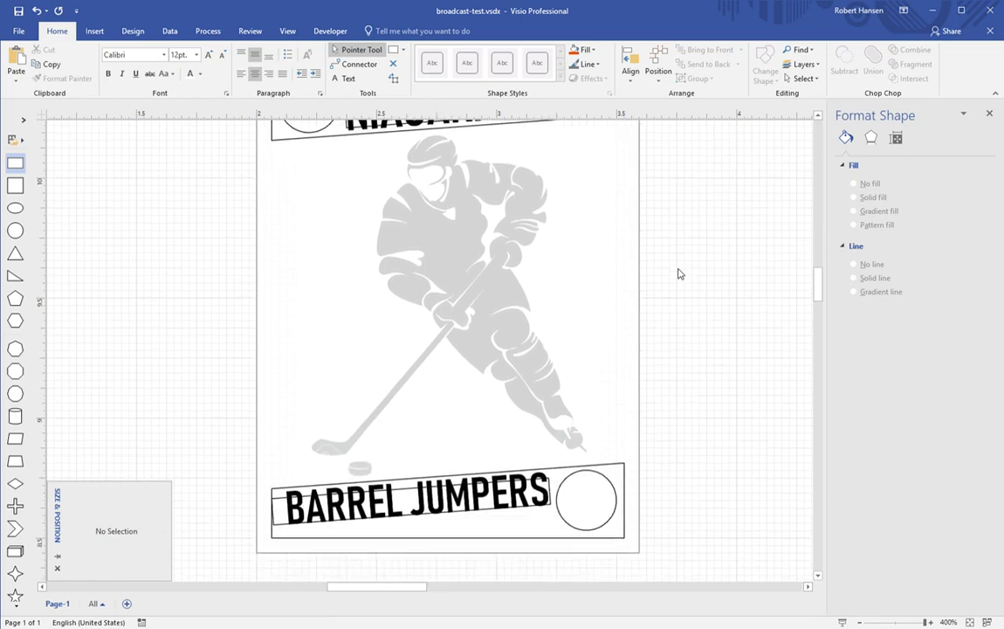
scroll(679, 273, up, 1)
scroll(679, 273, up, 2)
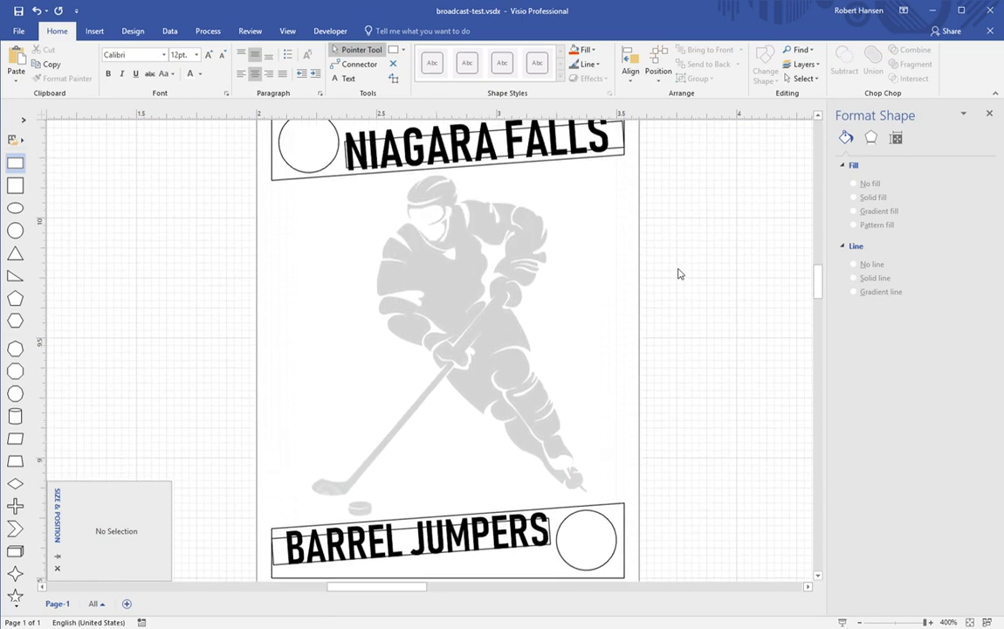
scroll(680, 274, up, 2)
scroll(679, 274, down, 3)
scroll(679, 274, up, 3)
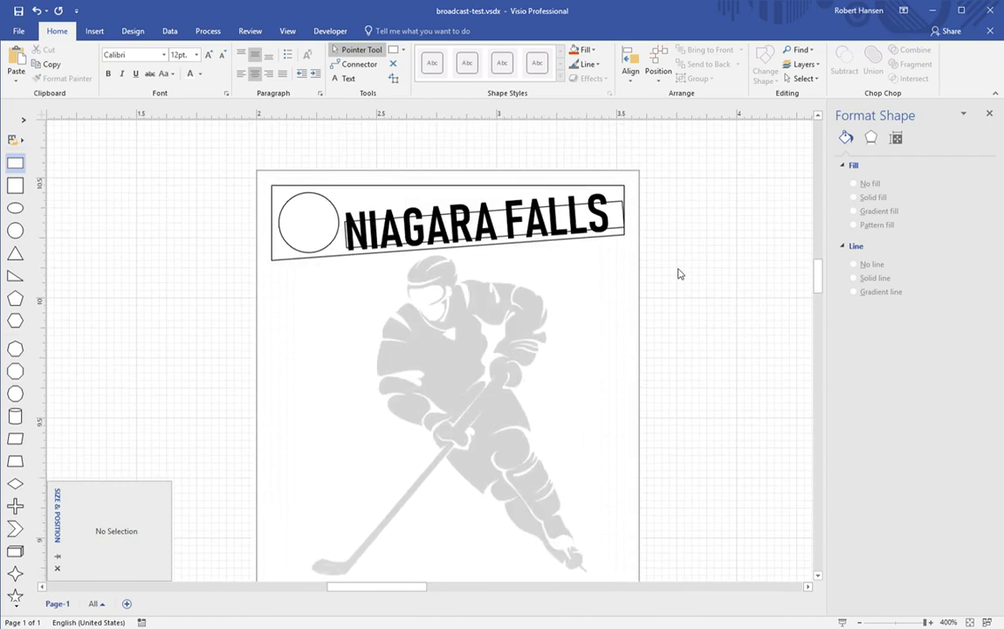
Step: Type a C in Bahnschrift Semi into the top banner's circle
click(312, 230)
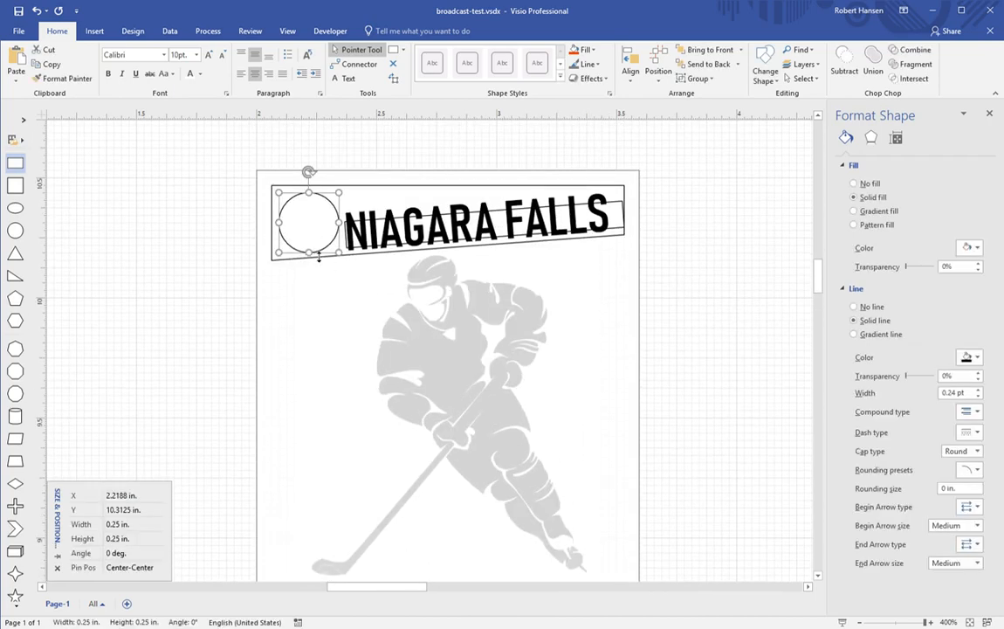
click(148, 54)
click(278, 158)
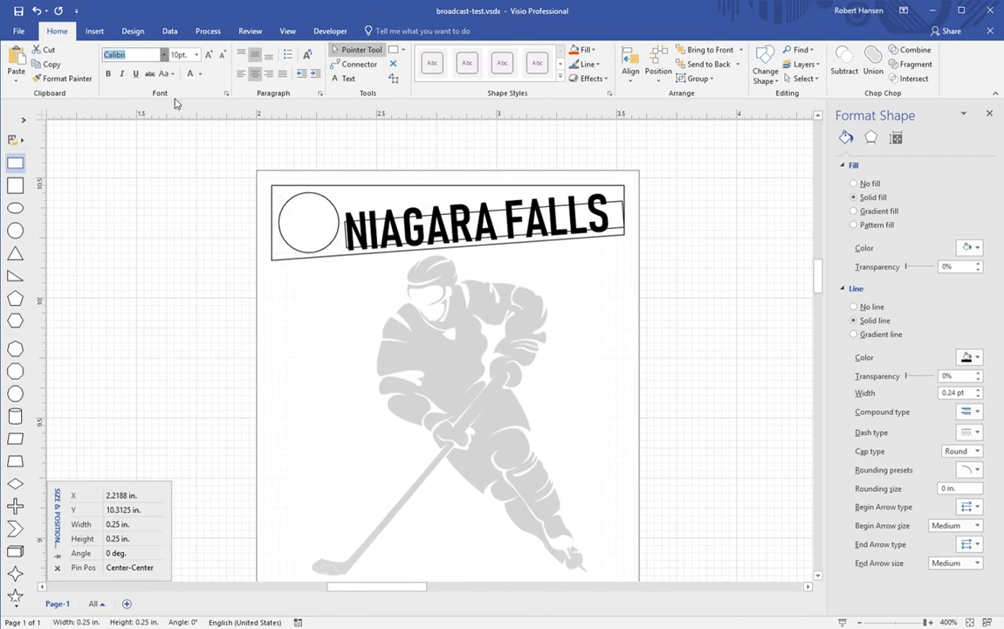
click(183, 146)
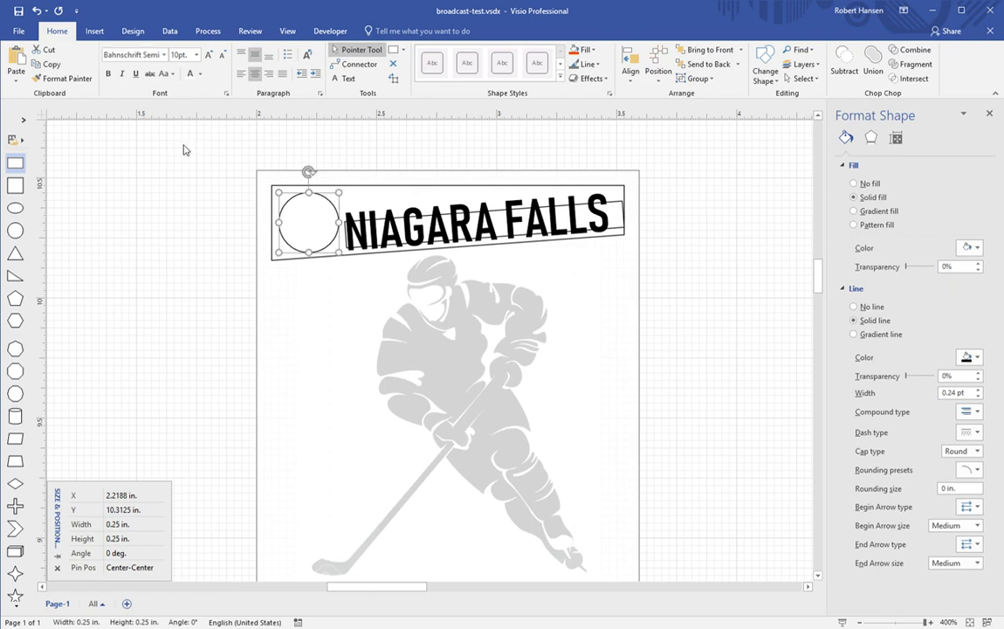
text(C)
click(198, 249)
click(328, 255)
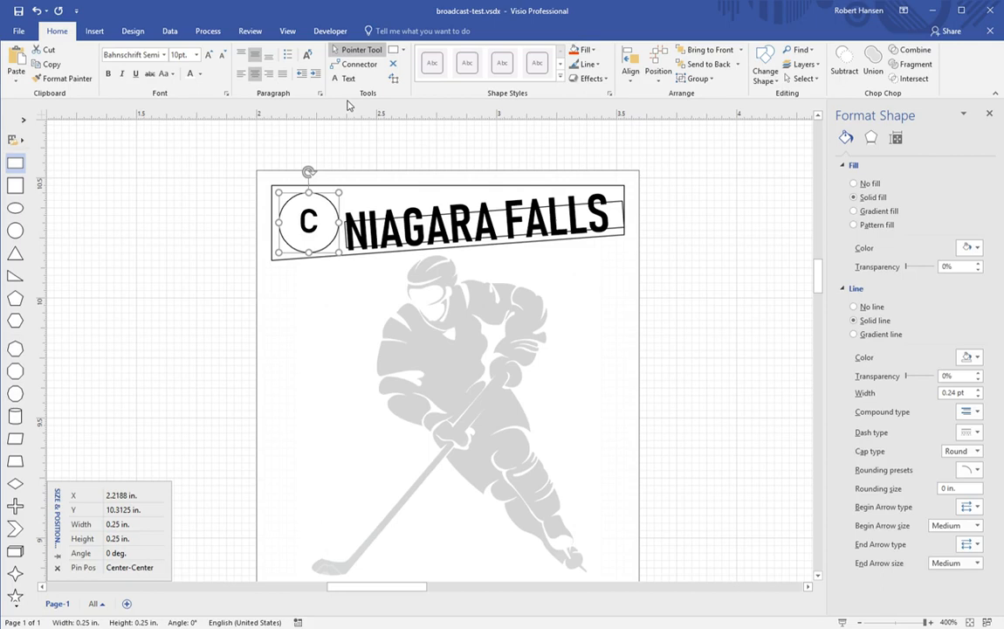
Step: Tilt the C circle 4.25° and enlarge the letter to 18 pt
click(178, 622)
text(4.)
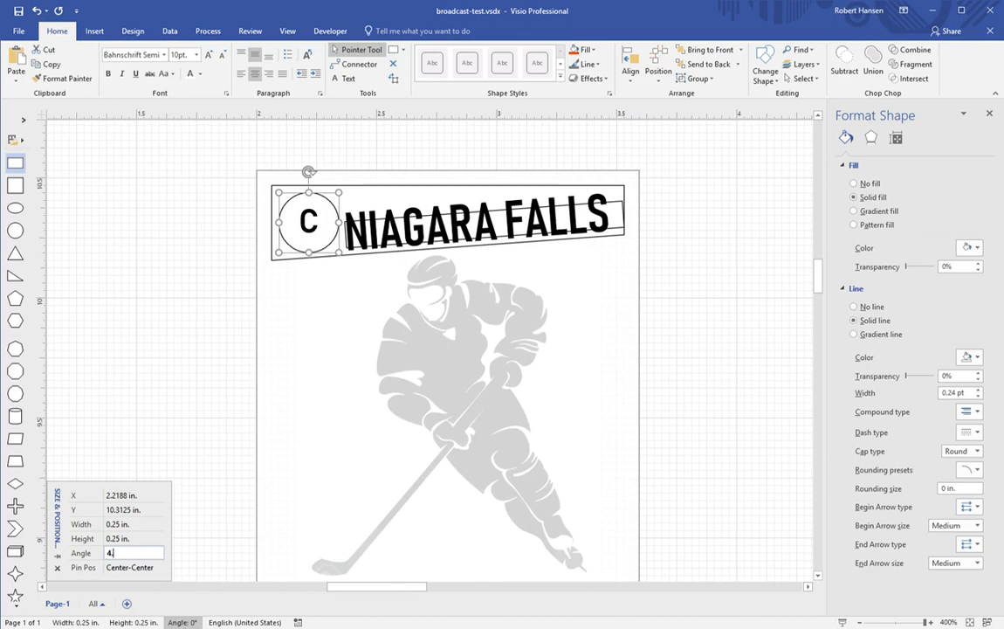
text(25)
key(Return)
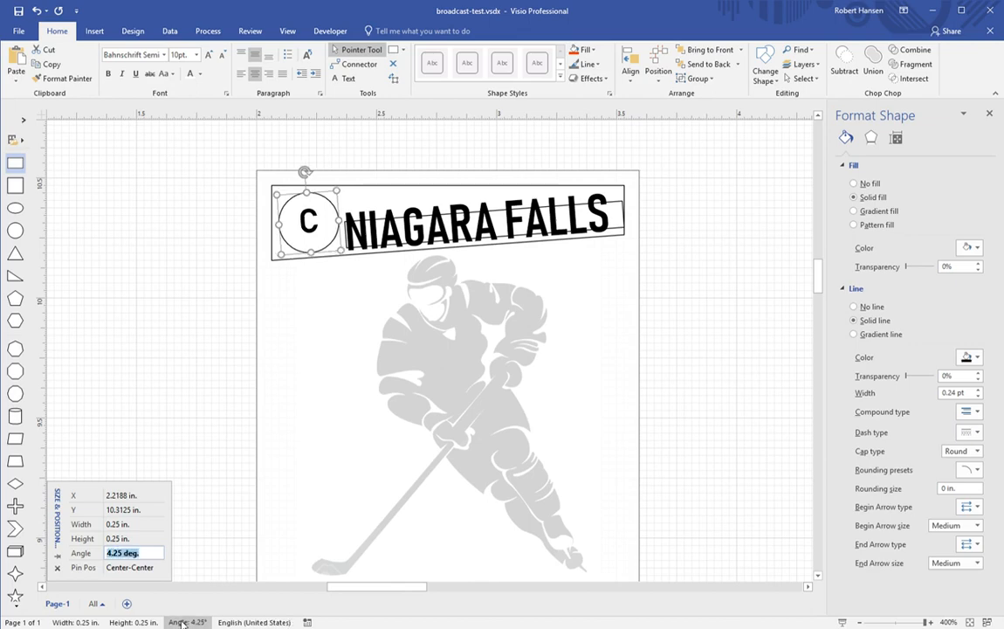
click(209, 55)
click(208, 55)
click(209, 55)
click(208, 55)
click(208, 55)
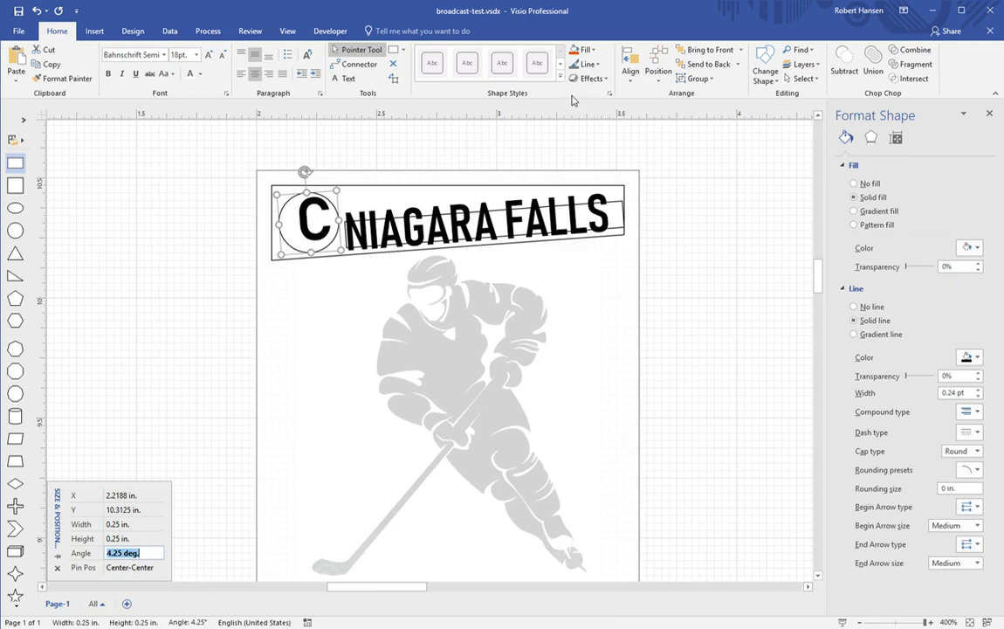
Step: Centre the C in its circle by nudging the text block left, down and right
click(394, 78)
key(Home)
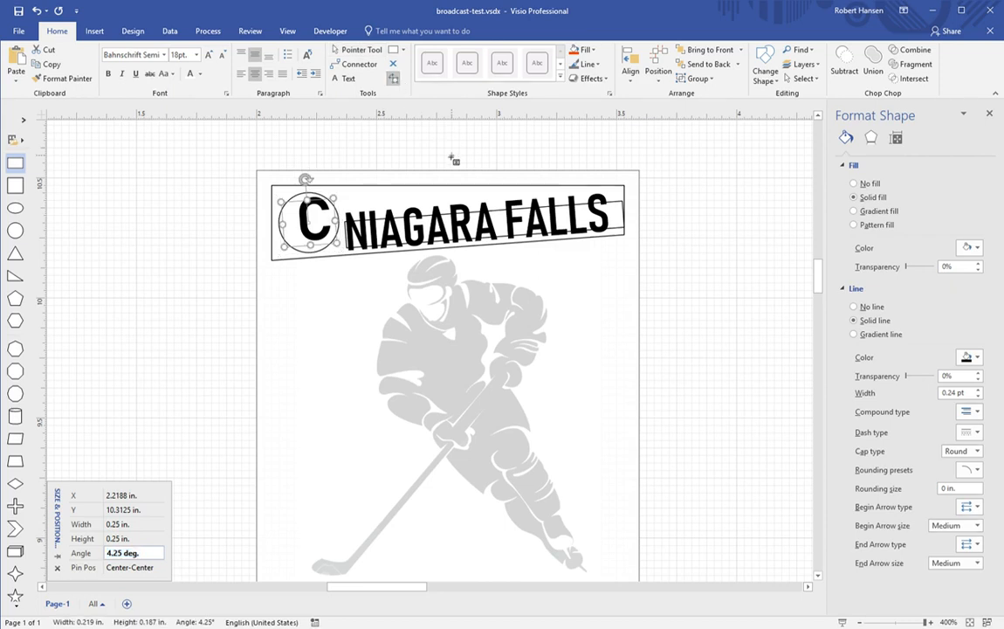
click(317, 227)
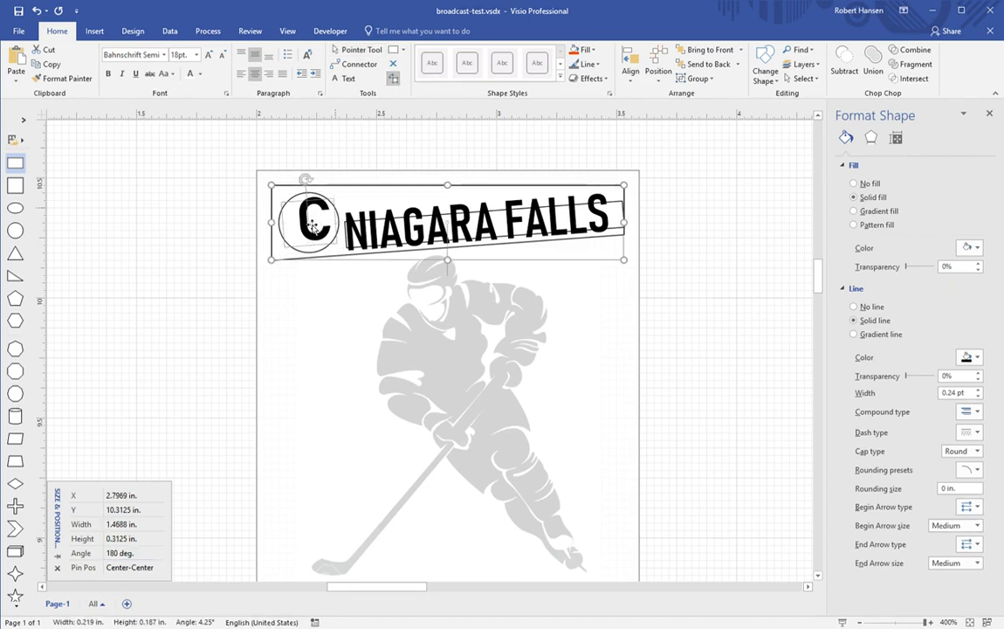
click(322, 245)
click(321, 245)
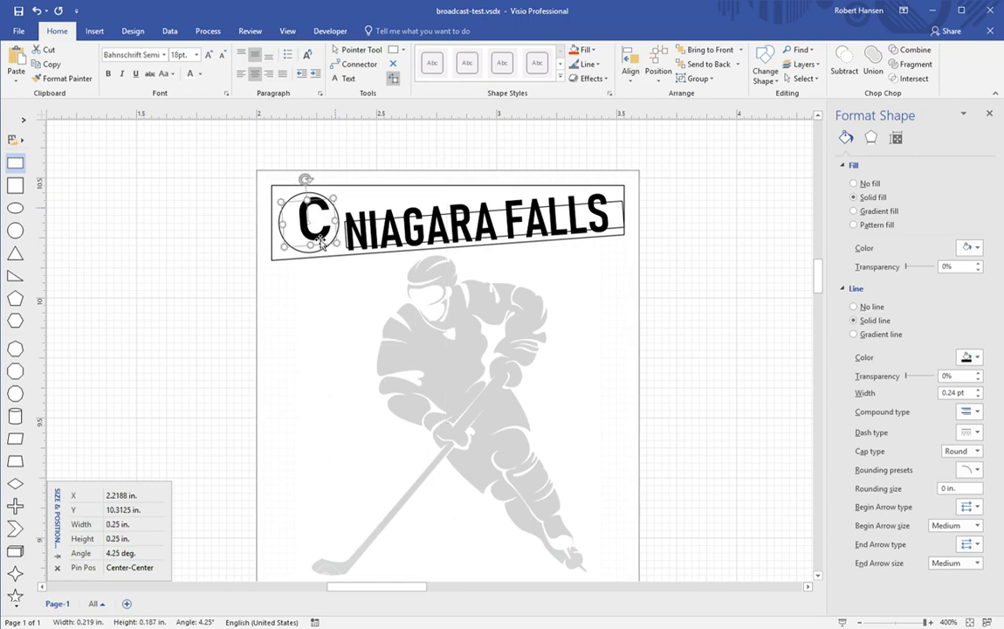
key(shift+Left)
key(shift+Left)
key(shift+Left)
key(shift+Left)
key(shift+Left)
key(shift+Left)
key(shift+Left)
key(shift+Left)
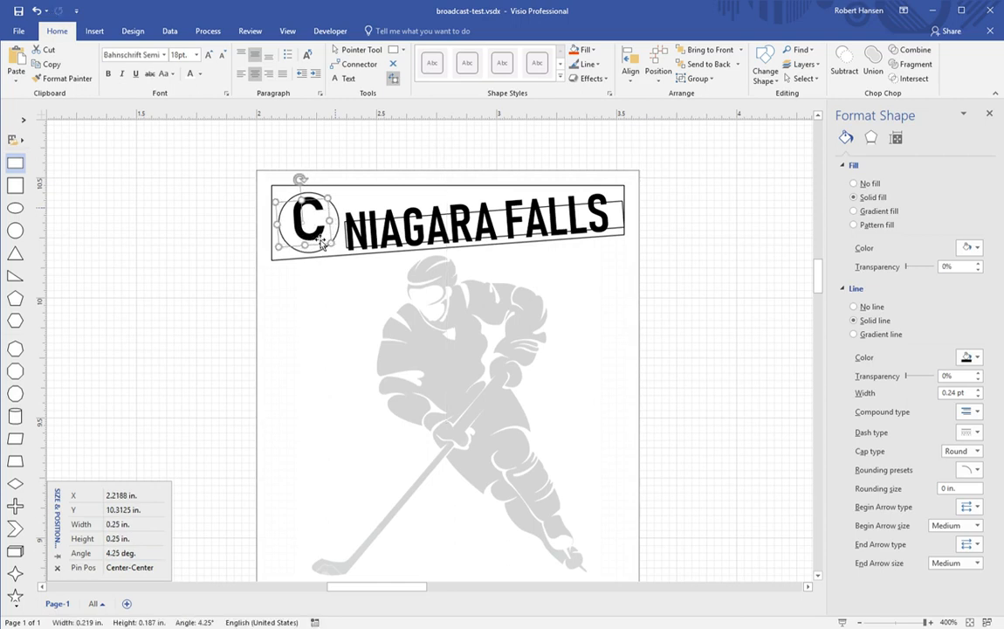
key(shift+Down)
key(shift+Down)
key(shift+Down)
key(shift+Down)
key(shift+Down)
key(shift+Down)
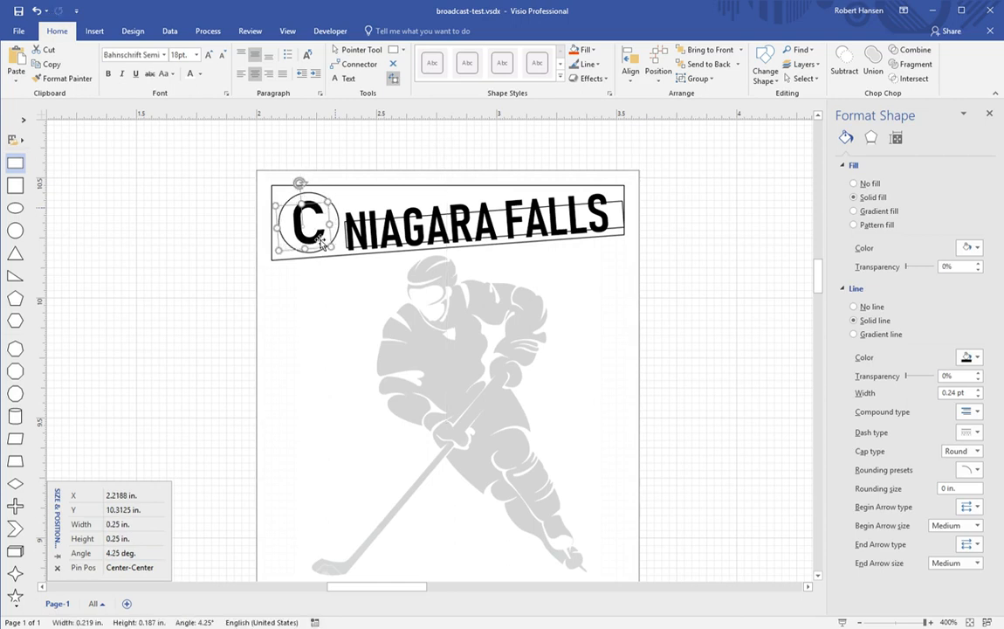
key(shift+Right)
key(shift+Right)
key(shift+Right)
key(shift+Right)
click(353, 49)
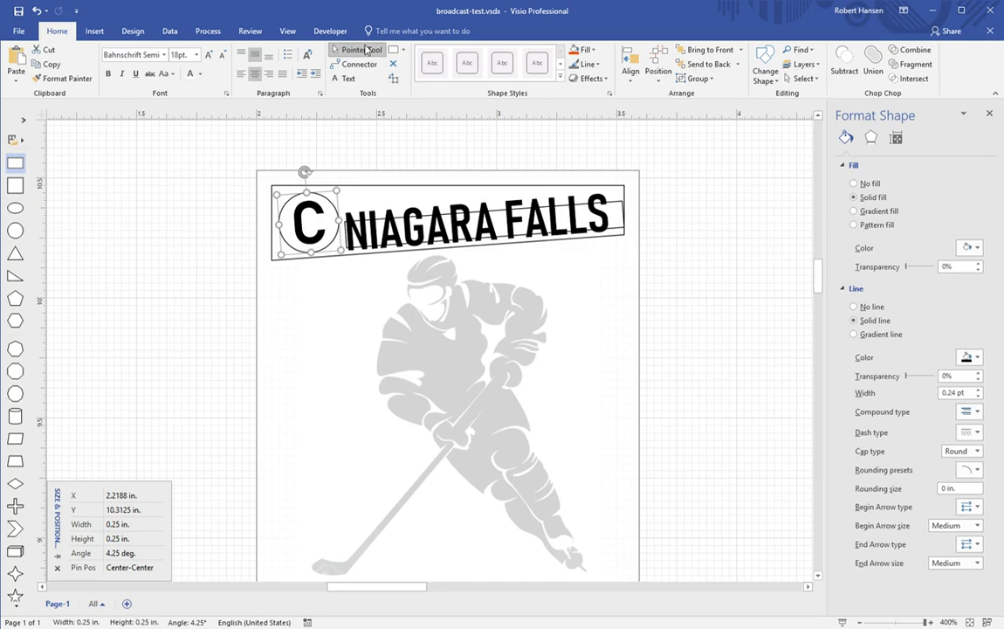
click(686, 352)
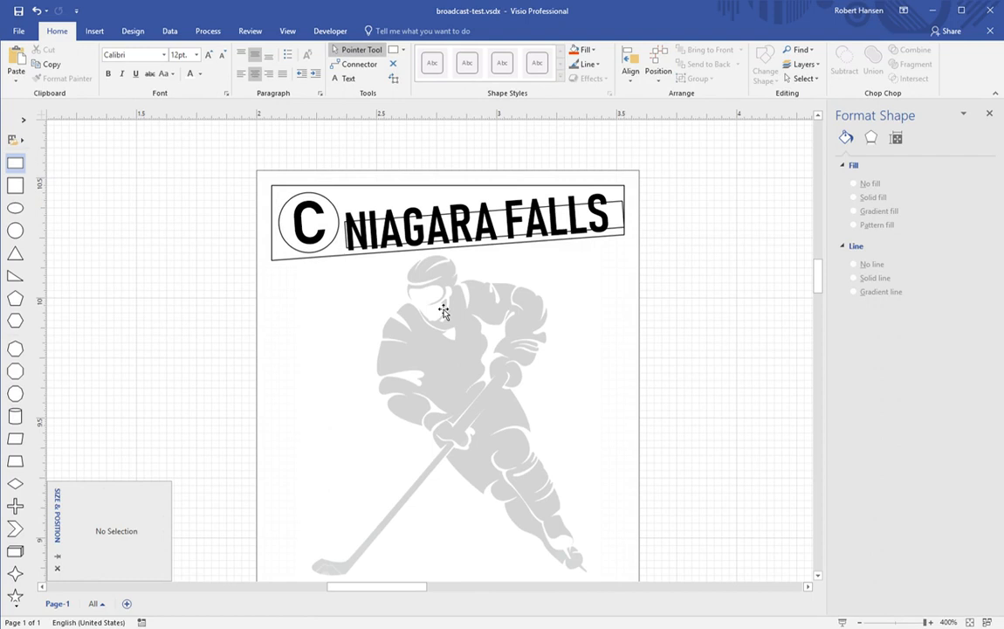
Step: Tilt the BARREL JUMPERS circle 4.25°, undoing an accidental 4.25 in height change
scroll(443, 312, down, 5)
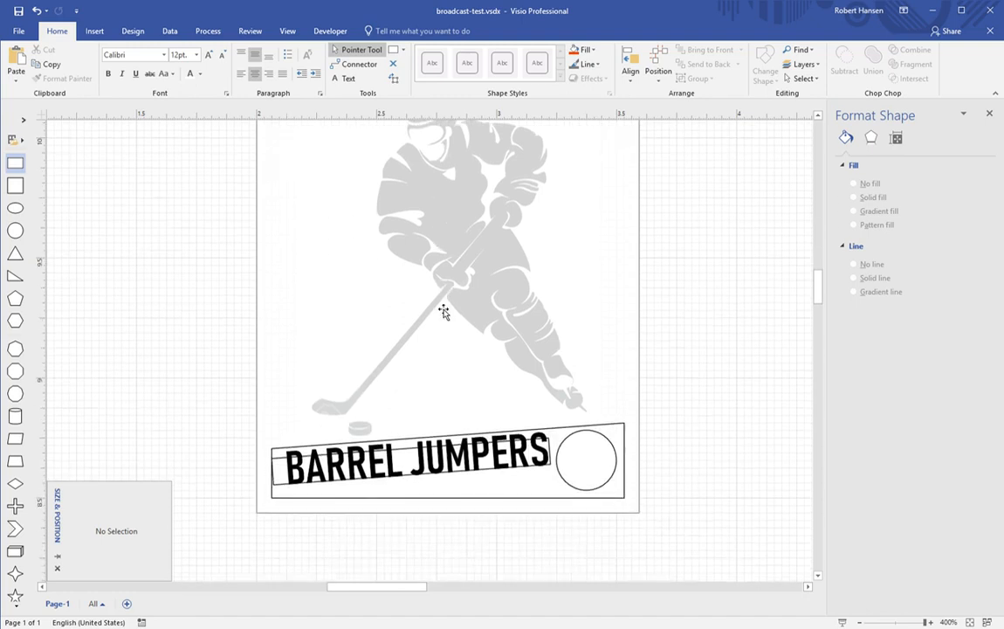
click(581, 474)
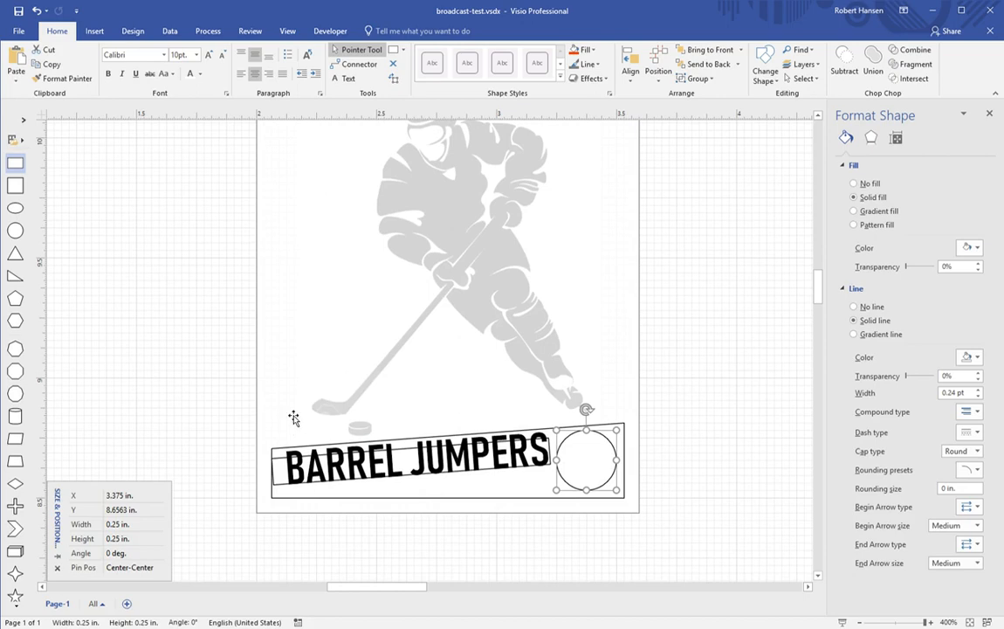
click(144, 624)
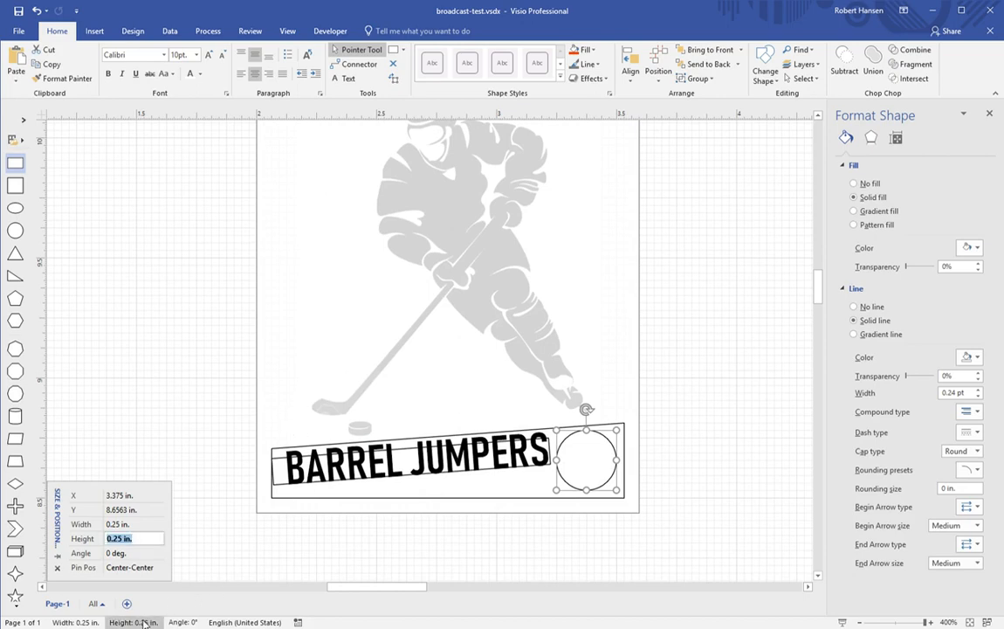
text(4.25)
key(Return)
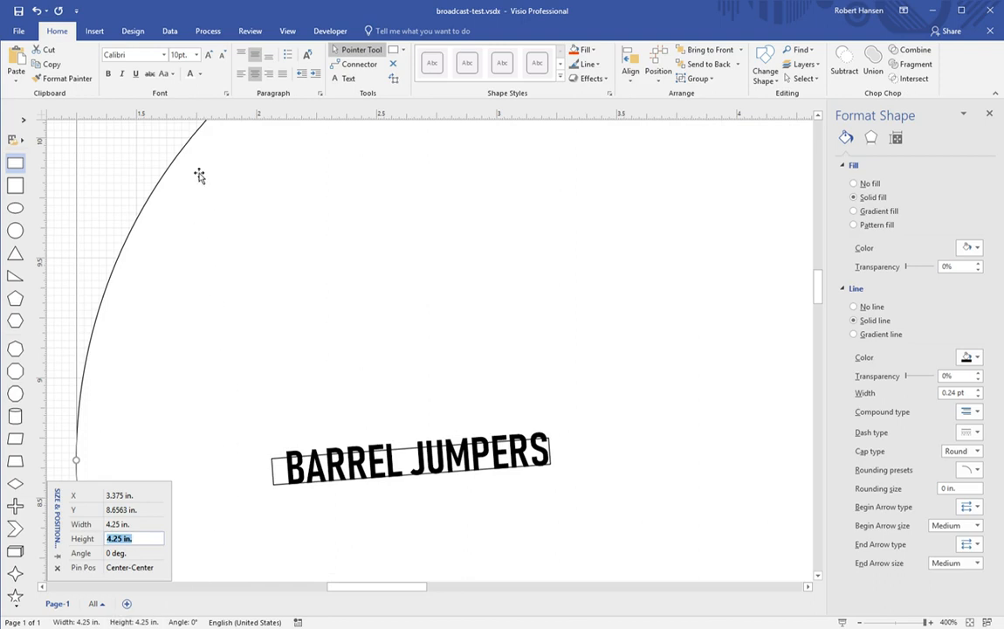
click(35, 11)
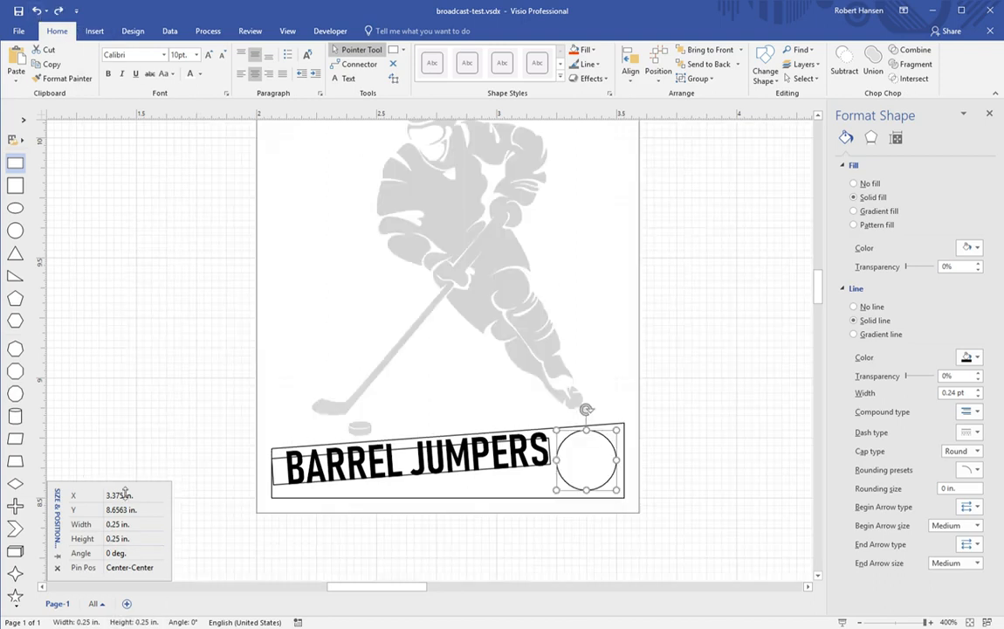
click(137, 559)
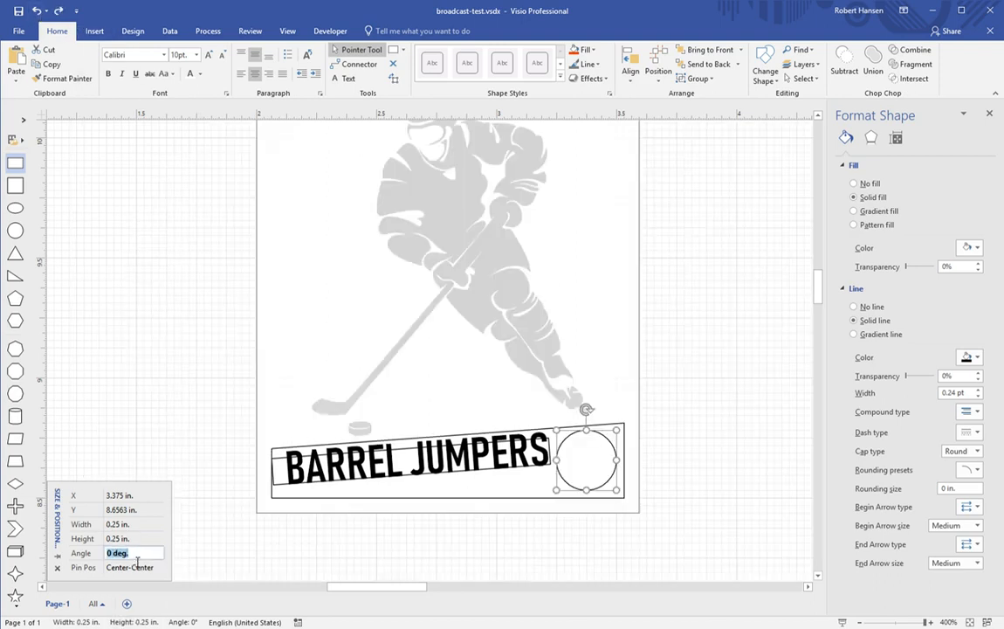
text(4.25)
key(Return)
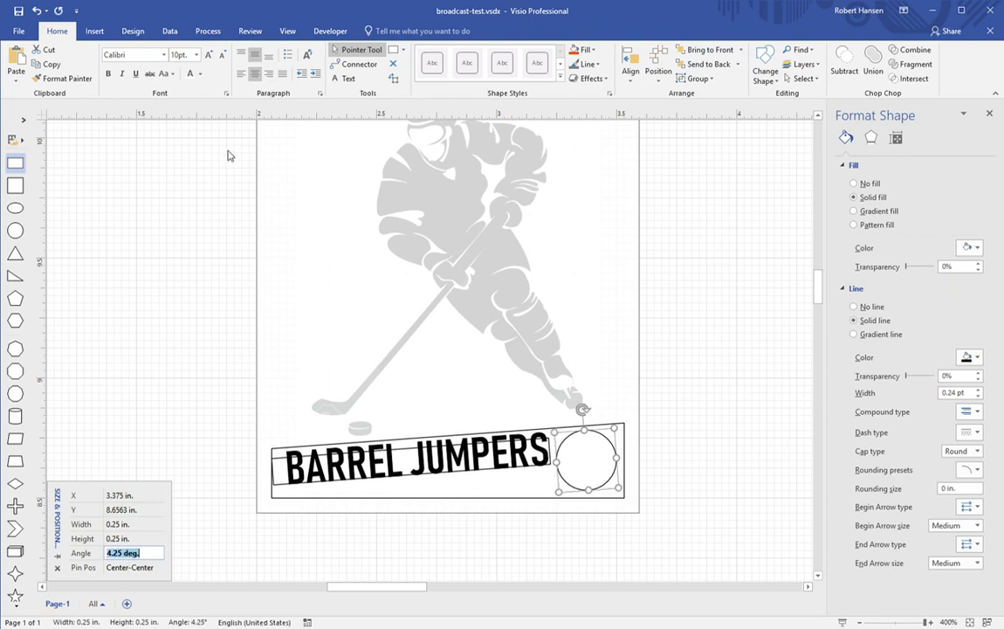
Step: Set the circle to Bahnschrift Semi 14 pt and type 68
click(147, 55)
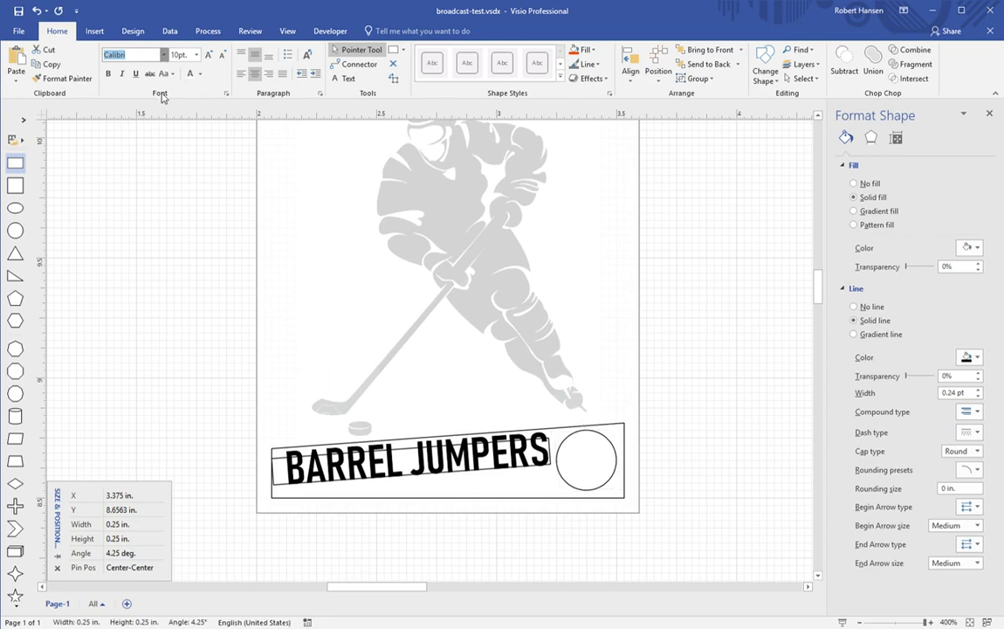
key(Escape)
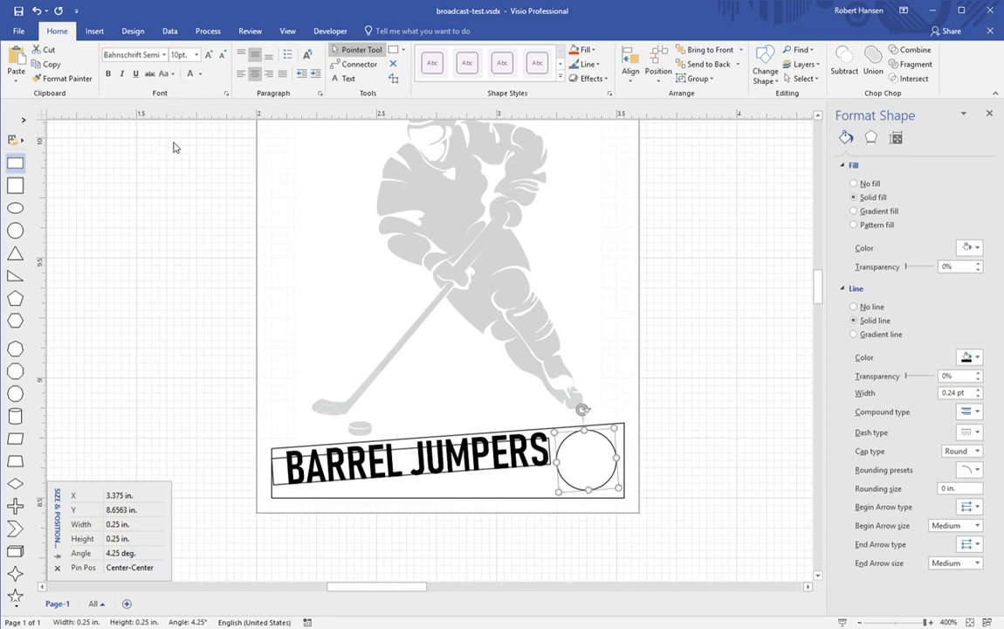
click(210, 55)
text(68)
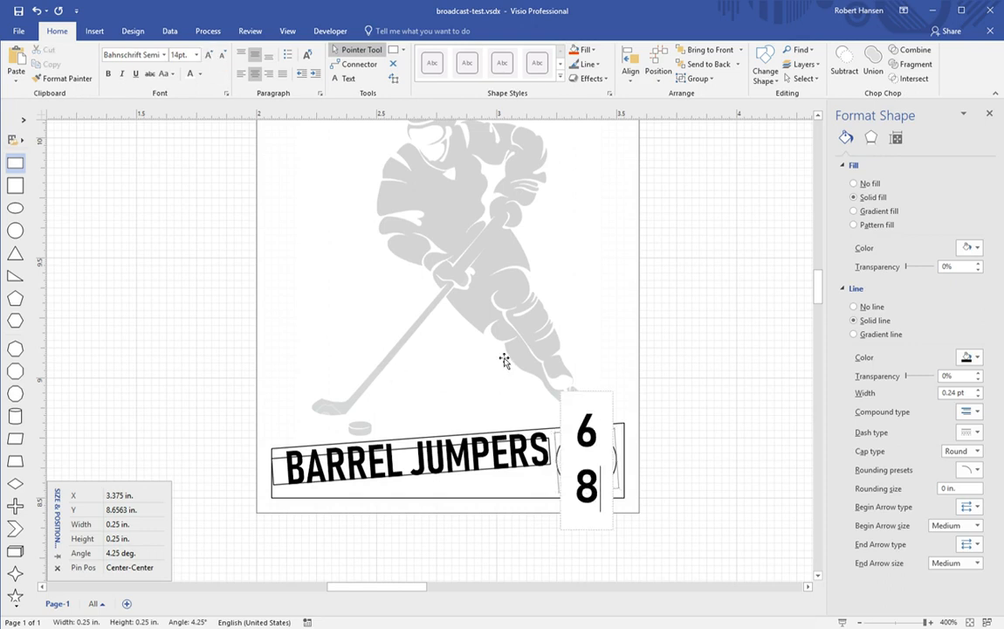
Step: Widen the circle's text block and set 68 to 12 pt so it fits one line
click(394, 77)
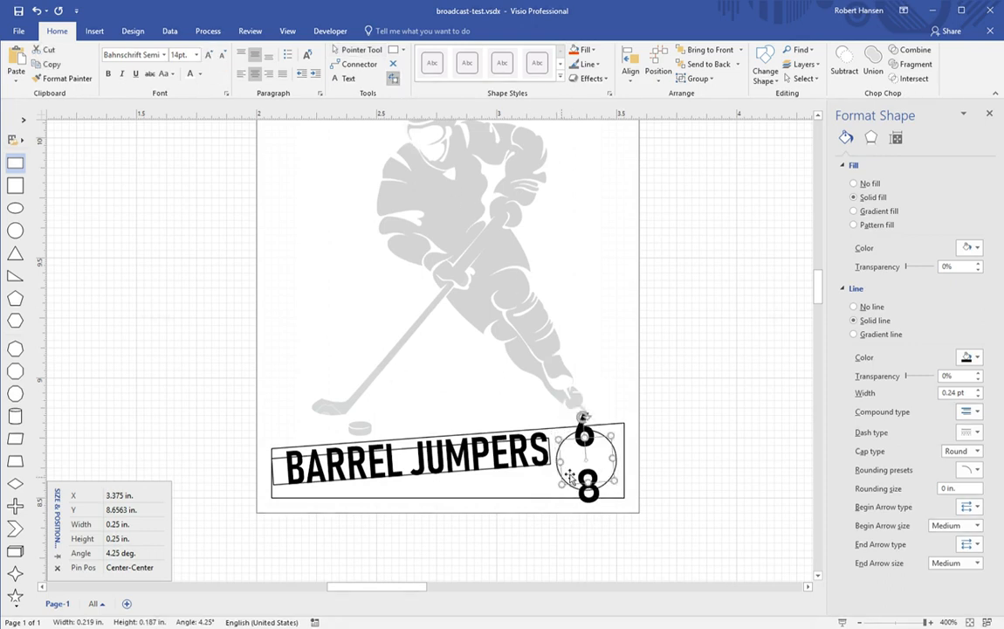
drag(561, 461, 549, 461)
drag(612, 472, 631, 468)
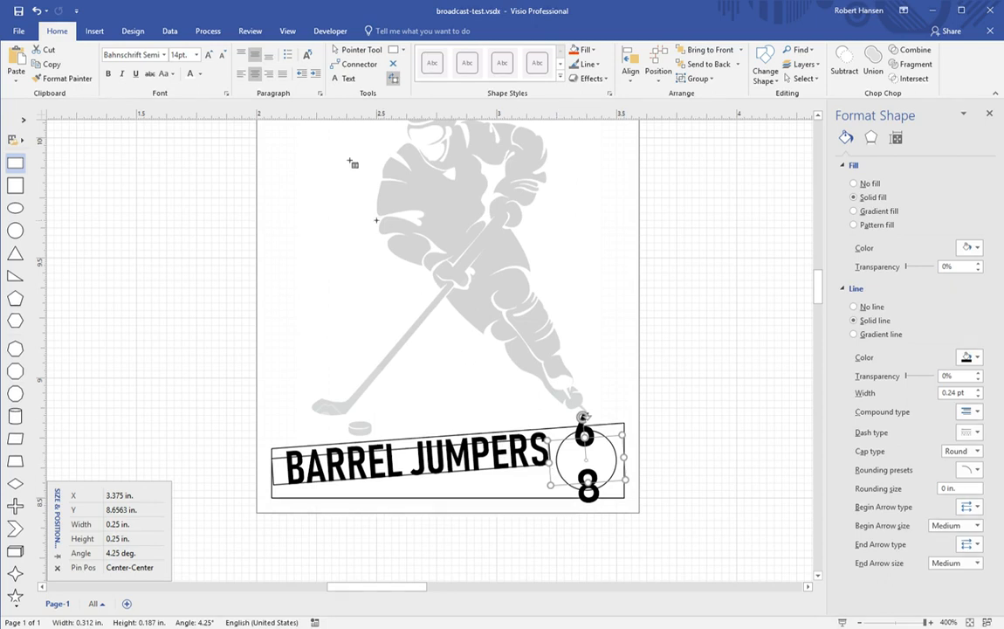
click(189, 55)
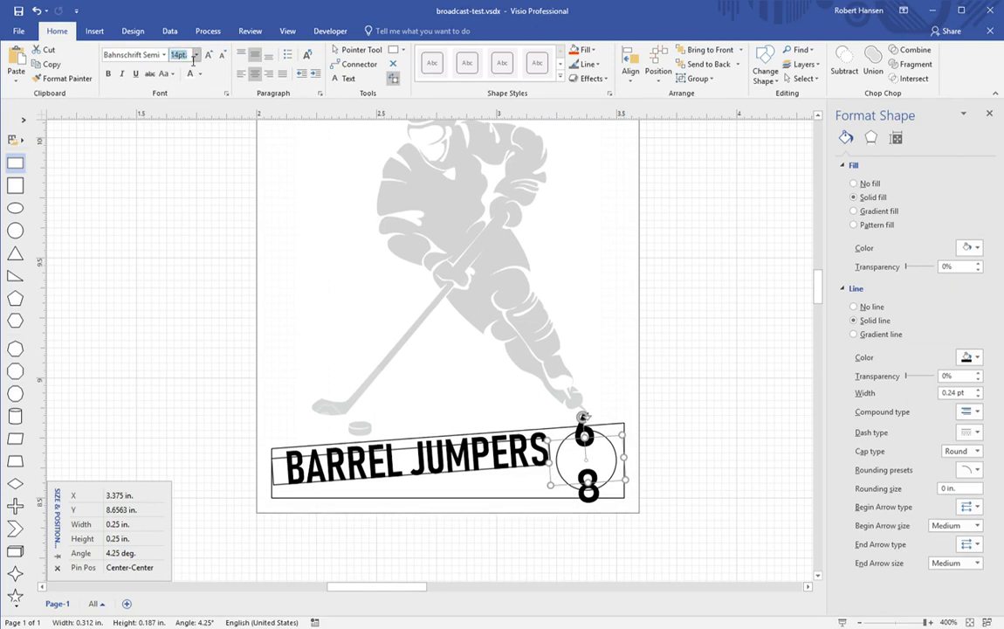
text(12)
key(Return)
Step: Switch 68 to a condensed font, enlarge it to 18 pt and nudge it down
click(192, 58)
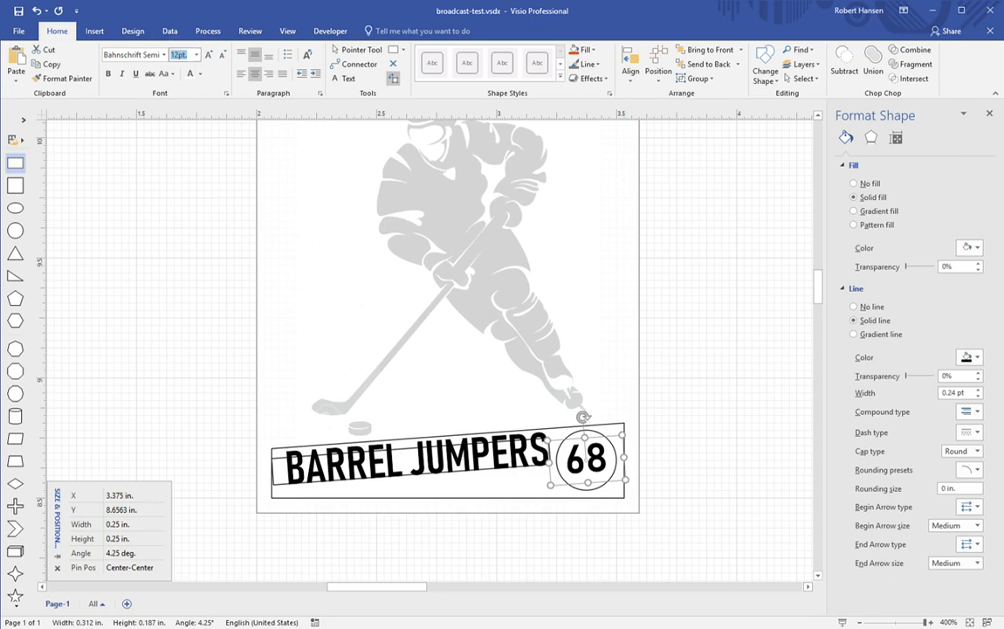
click(162, 55)
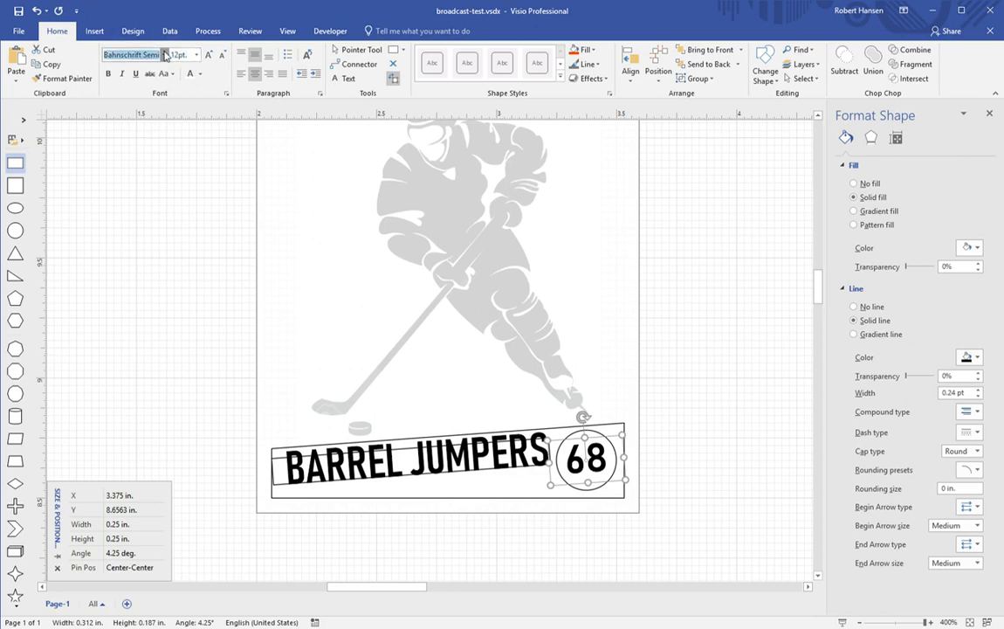
click(164, 98)
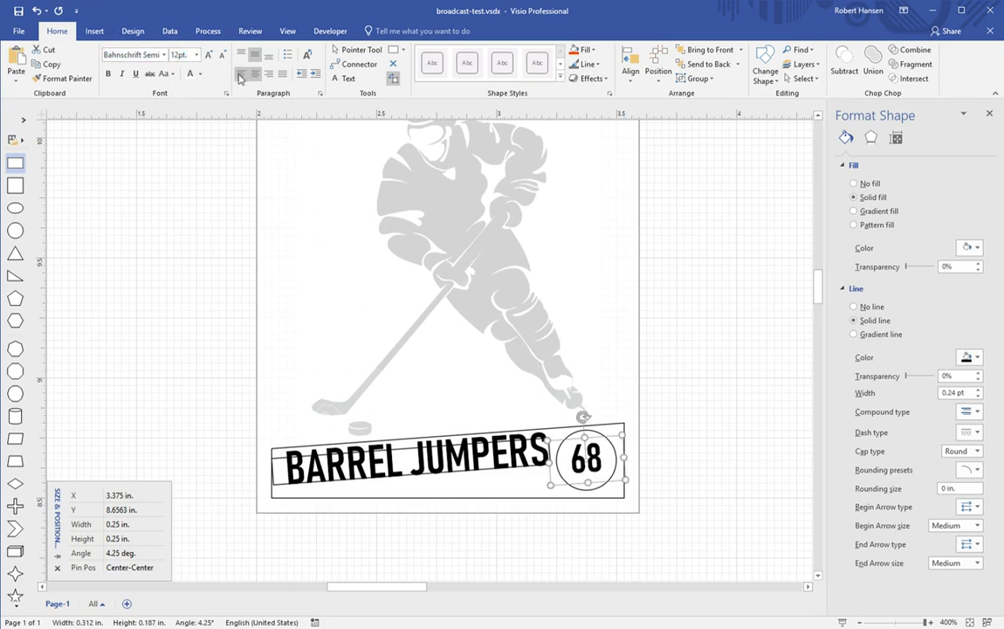
click(208, 55)
click(209, 55)
click(209, 55)
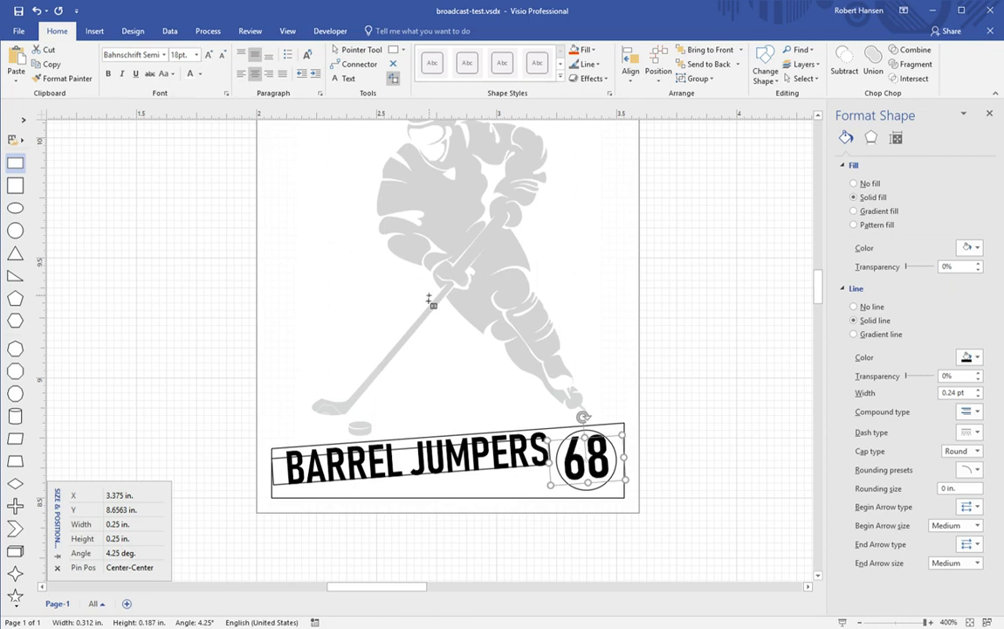
key(shift+Down)
key(shift+Down)
key(shift+Down)
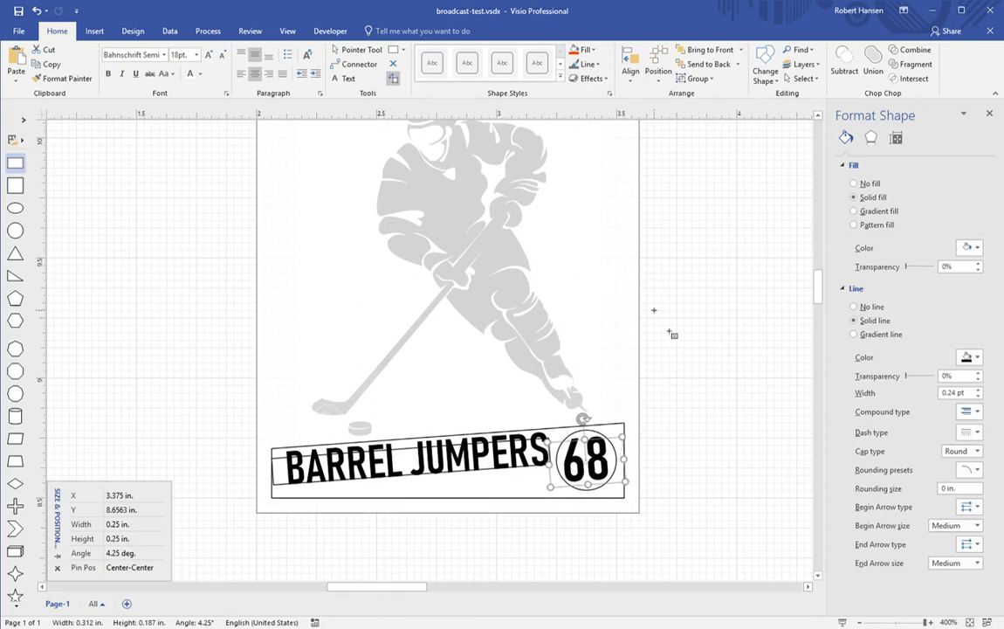
click(361, 52)
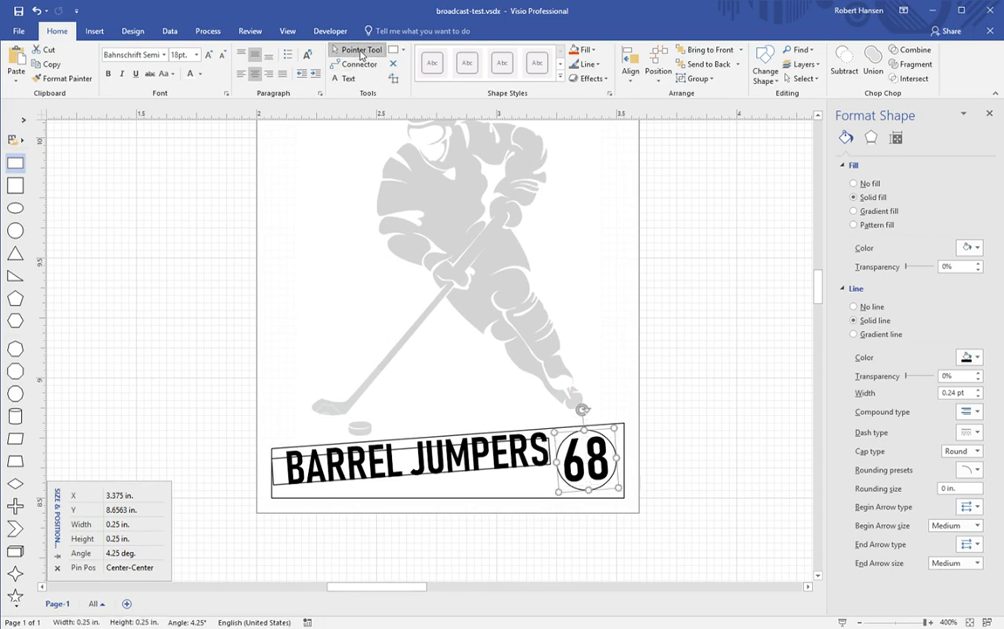
click(665, 328)
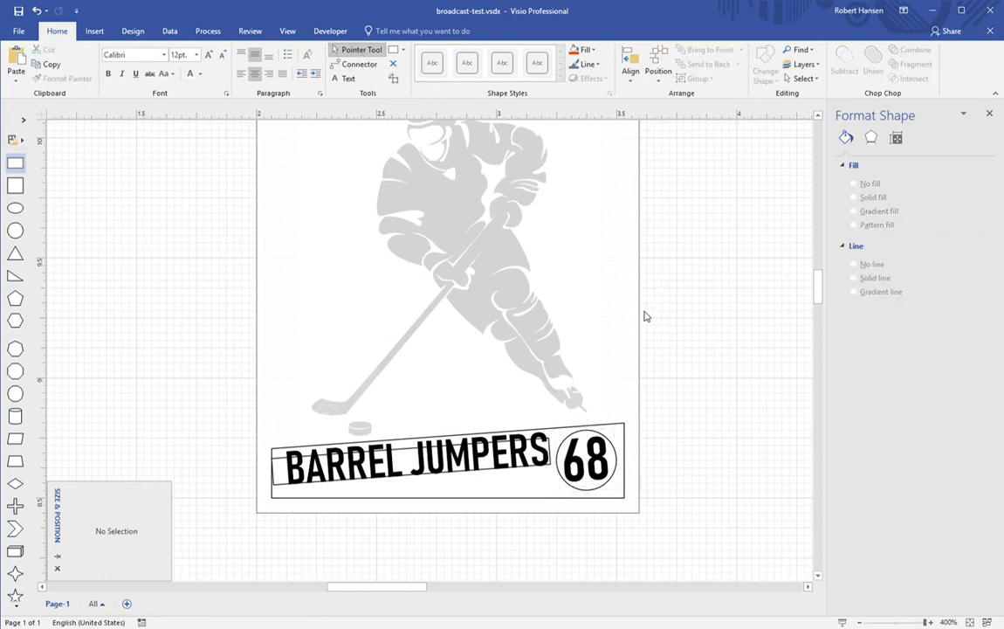
scroll(645, 316, up, 6)
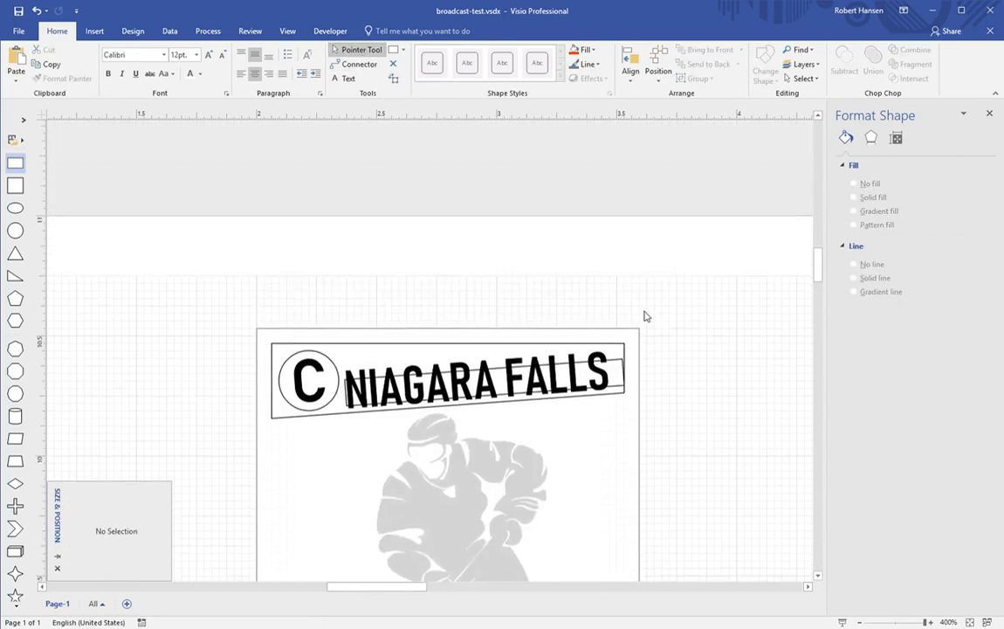
scroll(645, 316, down, 2)
scroll(645, 316, down, 4)
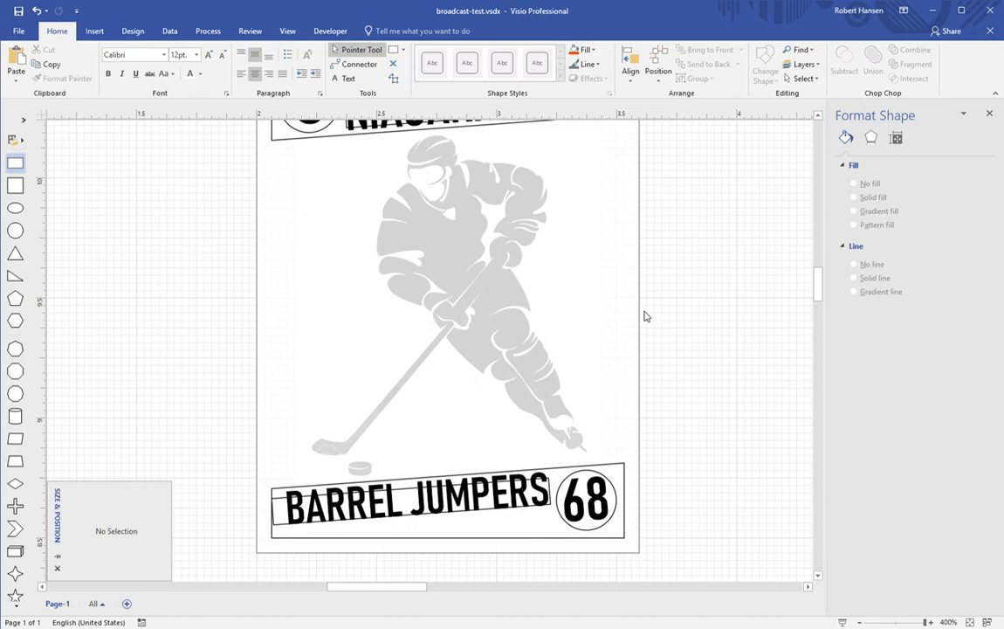
scroll(645, 315, up, 2)
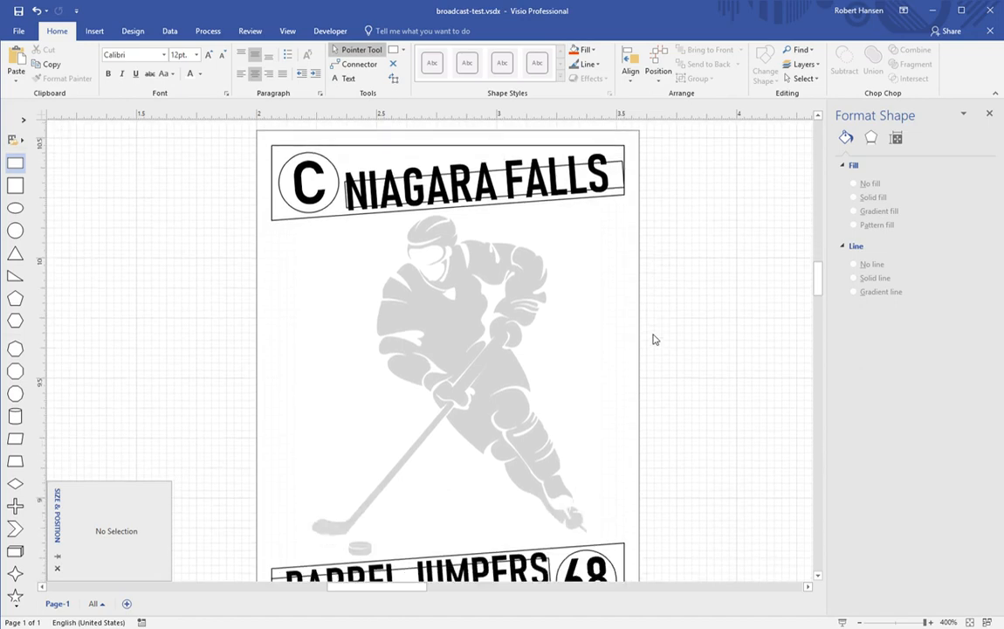
scroll(655, 339, down, 3)
scroll(654, 339, up, 3)
drag(19, 163, 475, 343)
Step: Flatten the new rectangle into a thin strip tilted 4.25°
drag(476, 454, 482, 256)
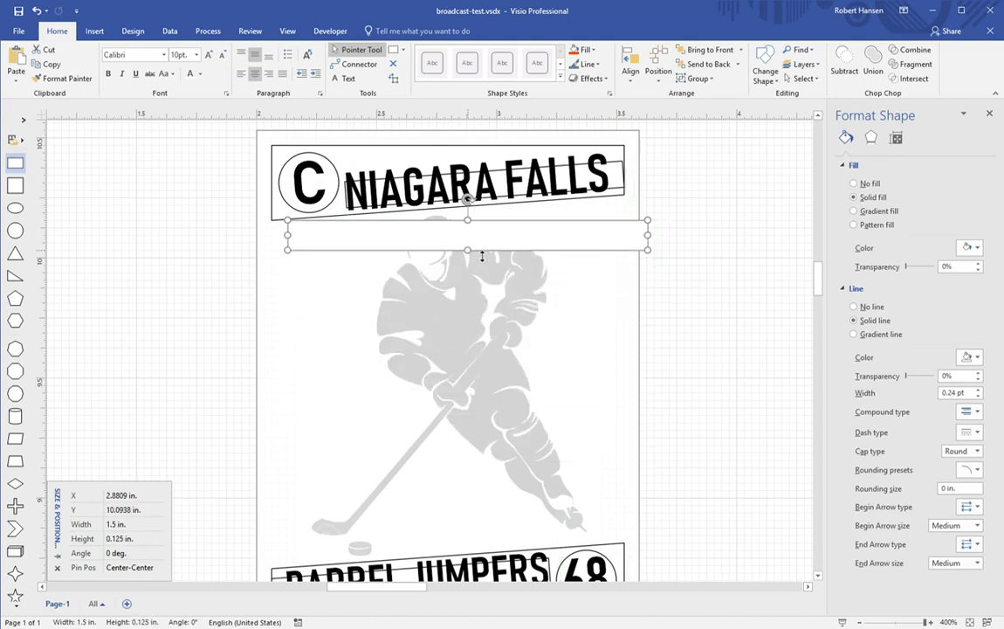
click(175, 621)
text(4.25)
key(Return)
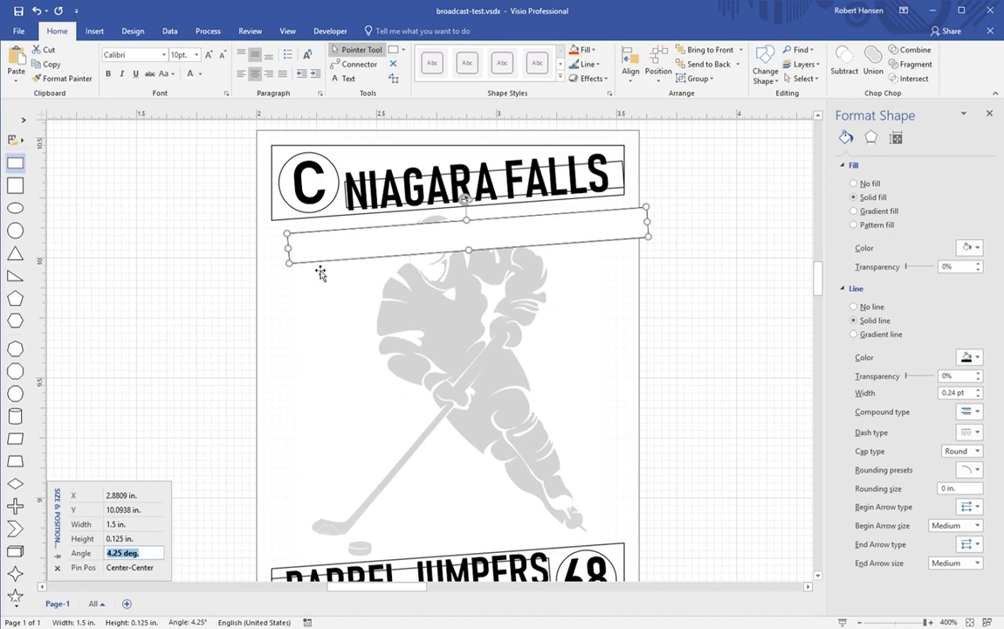
key(BackSpace)
text(4.25)
key(Return)
Step: Label the strip 'SHOT RATING' at 8 pt and narrow it from the left
click(348, 248)
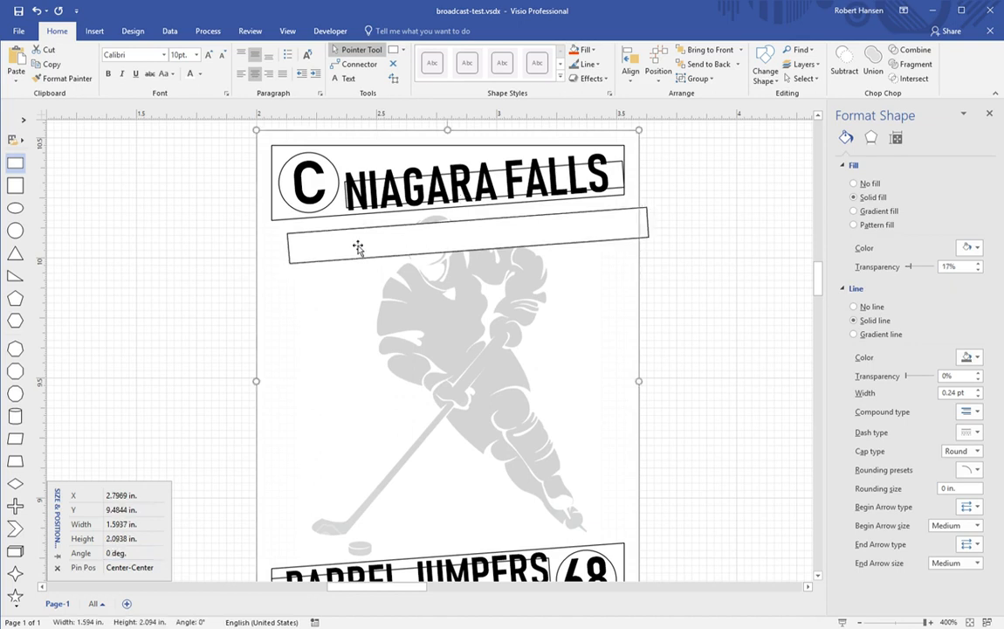
click(298, 242)
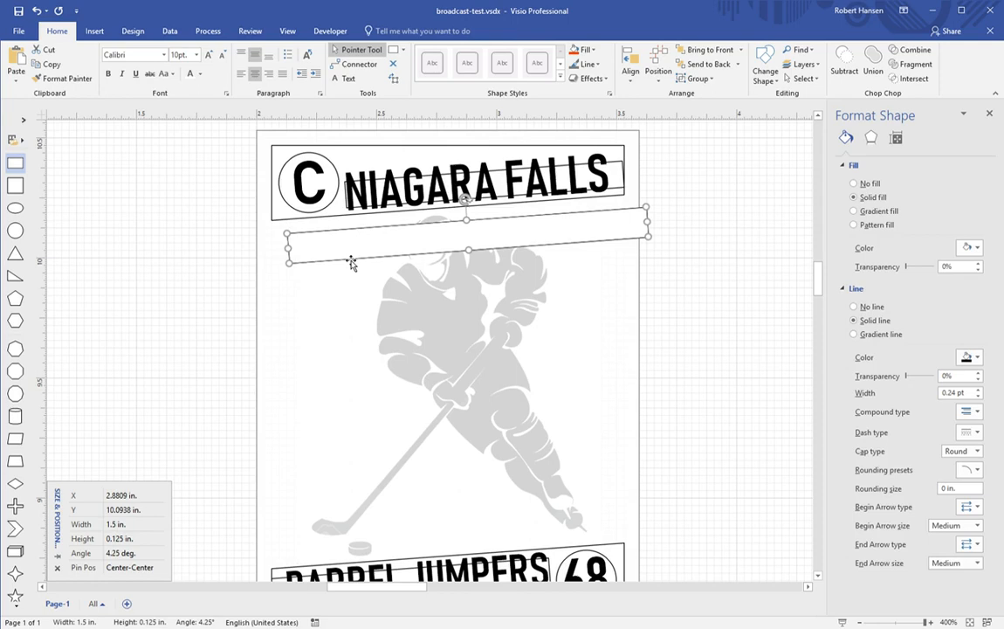
text(SHOT)
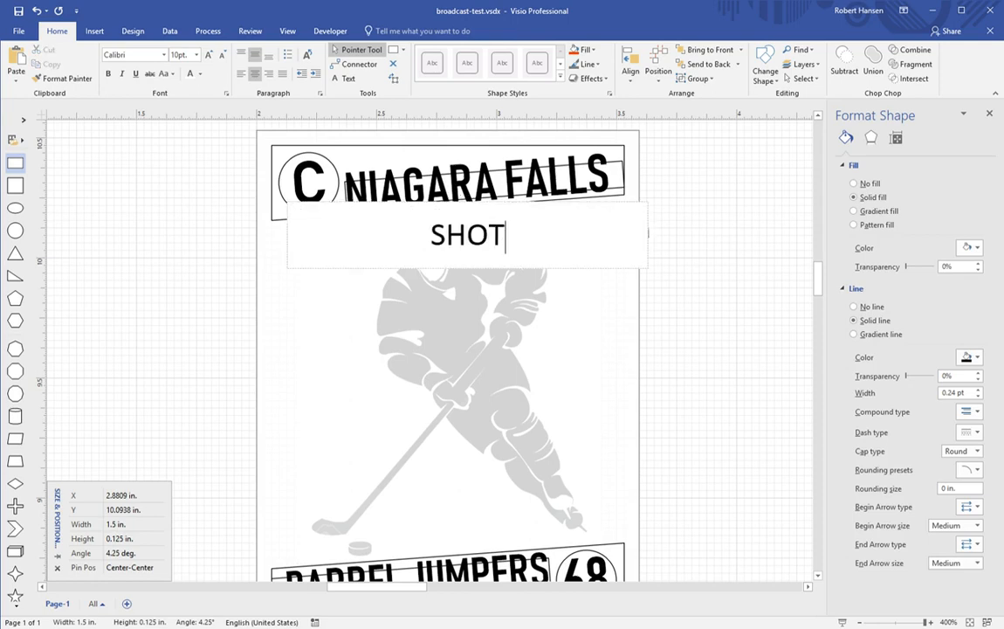
text( RATING)
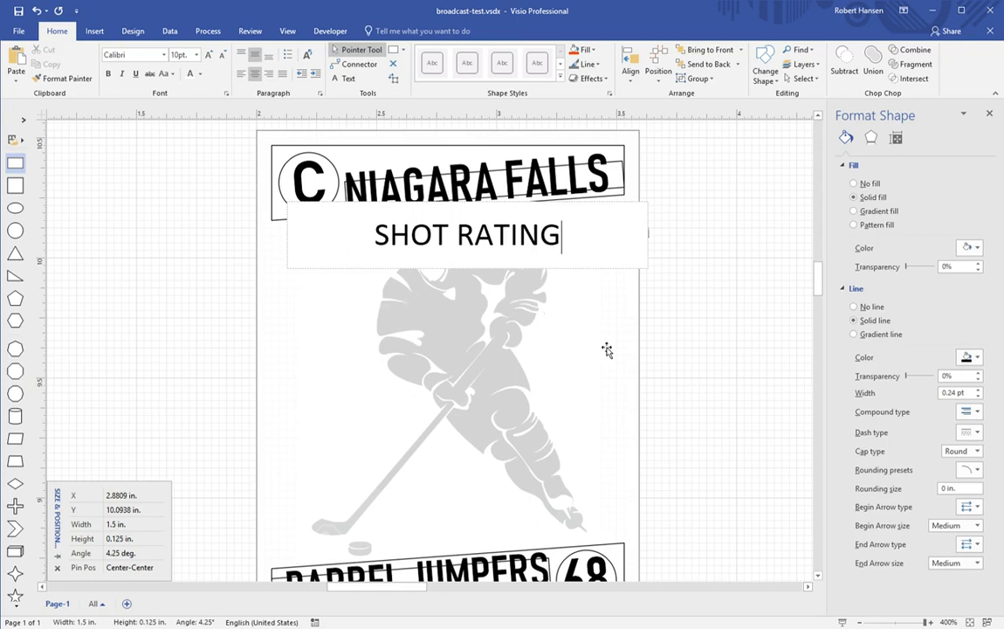
click(708, 348)
click(524, 250)
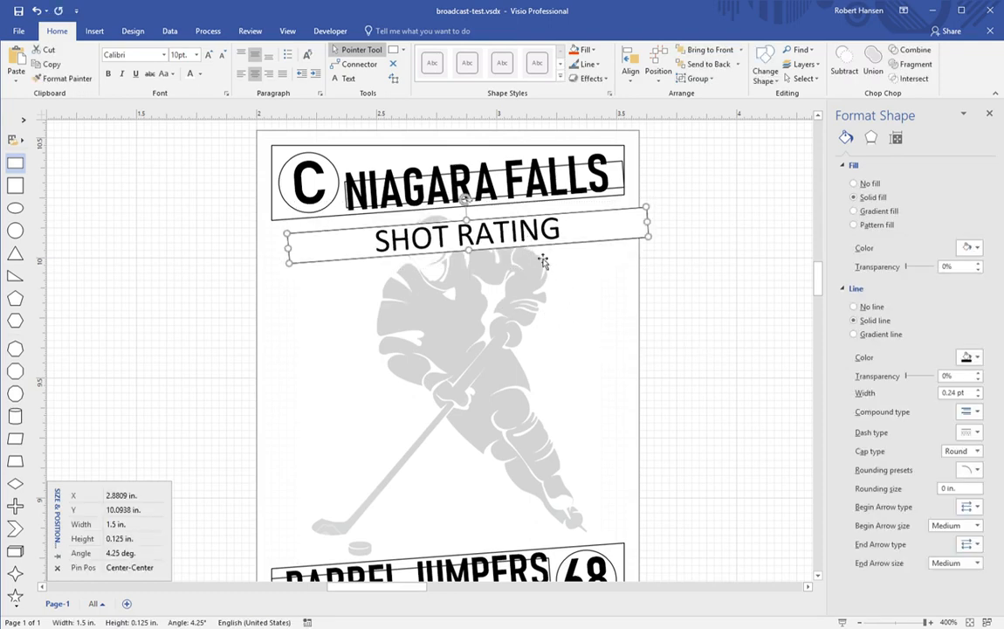
click(223, 55)
click(222, 55)
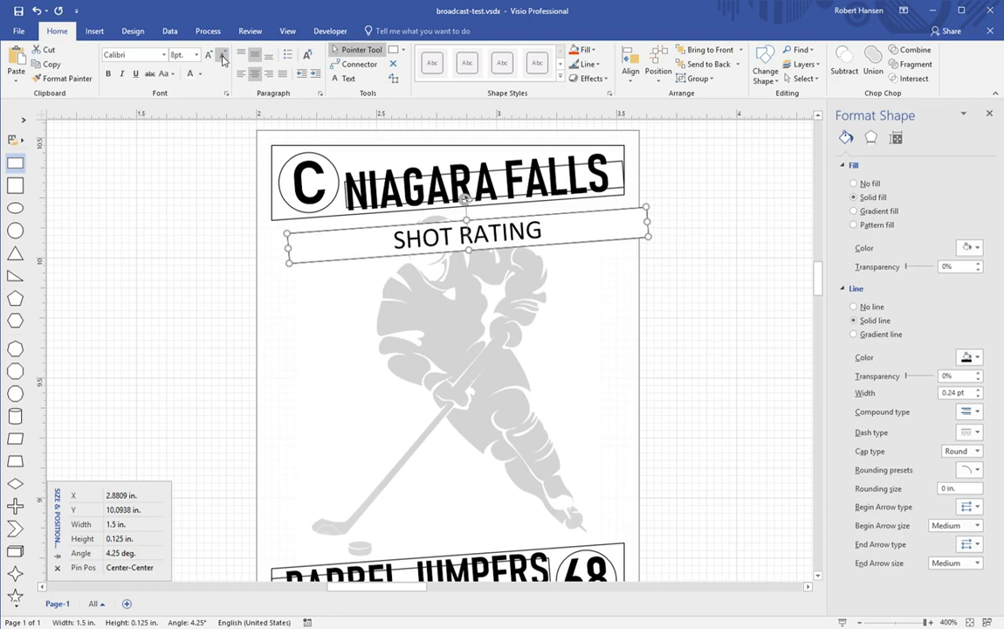
drag(294, 259, 474, 256)
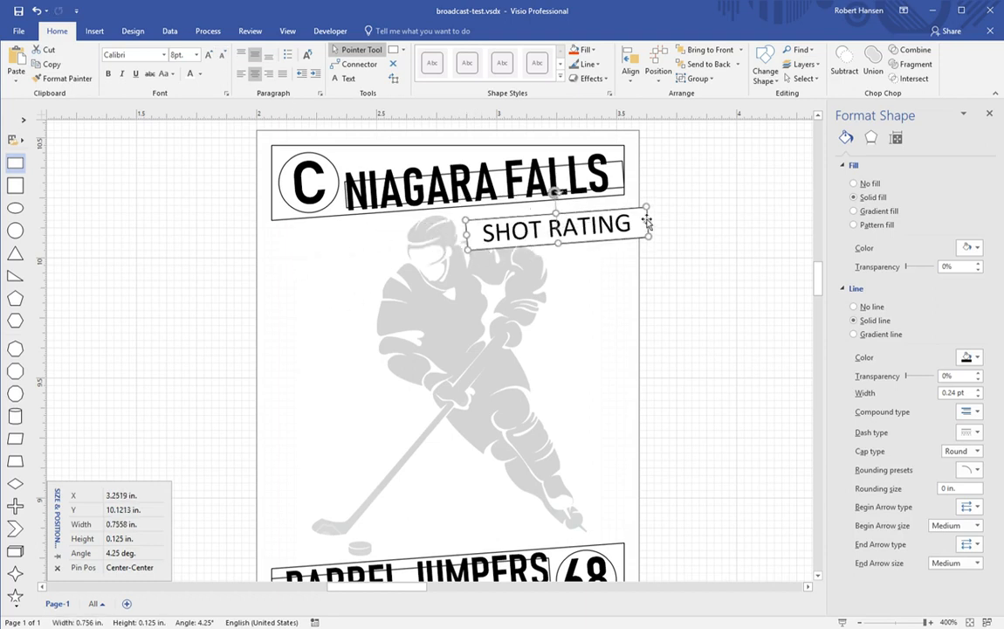
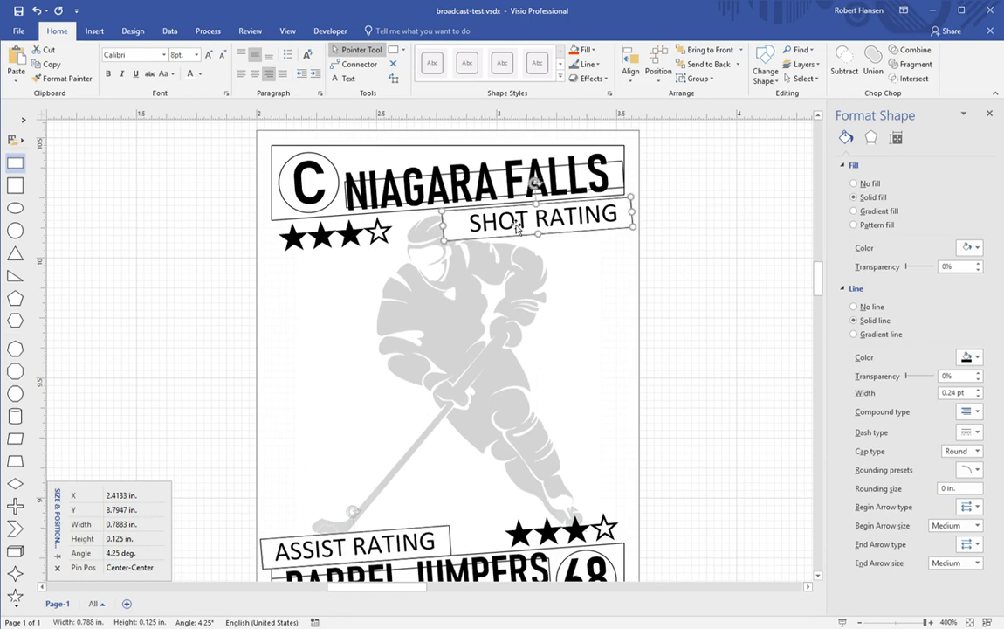
Step: Nudge the SHOT RATING label and the star rating under NIAGARA FALLS up one step each
key(Up)
key(Up)
key(Up)
key(Up)
key(Up)
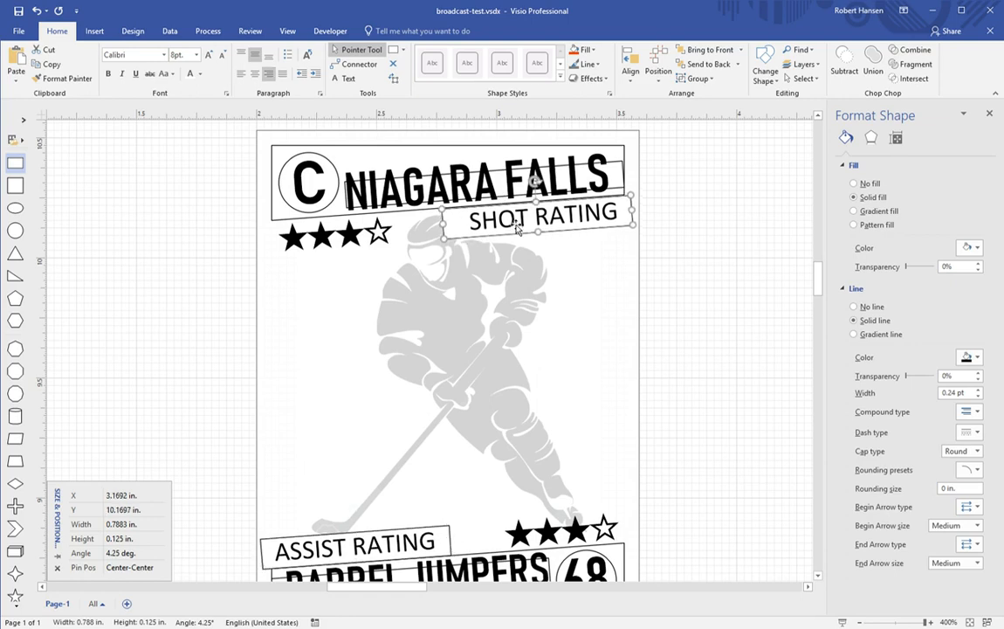
click(371, 232)
key(Up)
key(Up)
key(Up)
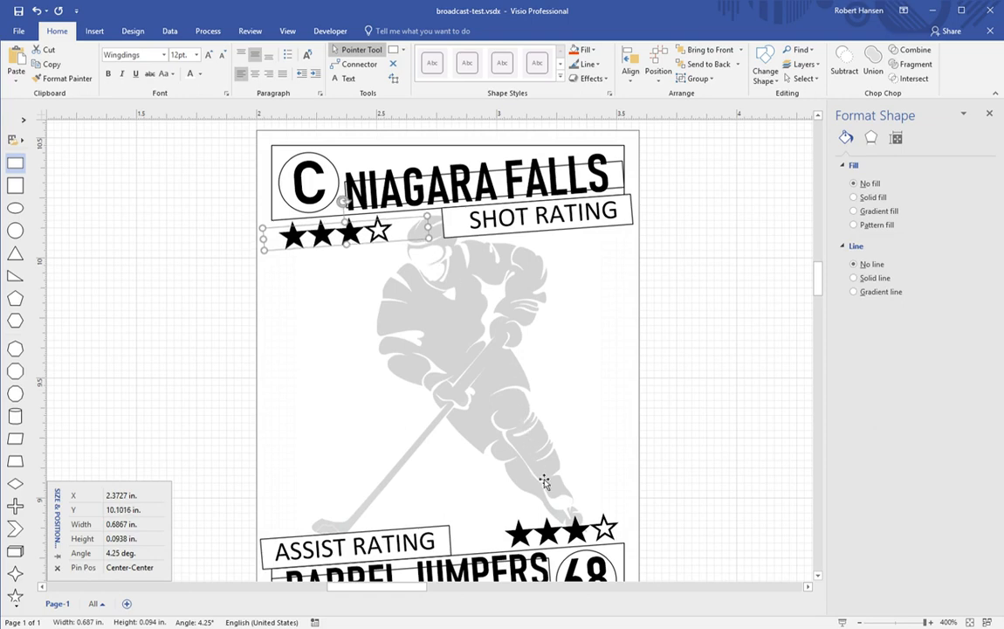
Step: Nudge the star rating beside ASSIST RATING slightly down
click(565, 536)
key(Down)
key(Down)
key(Down)
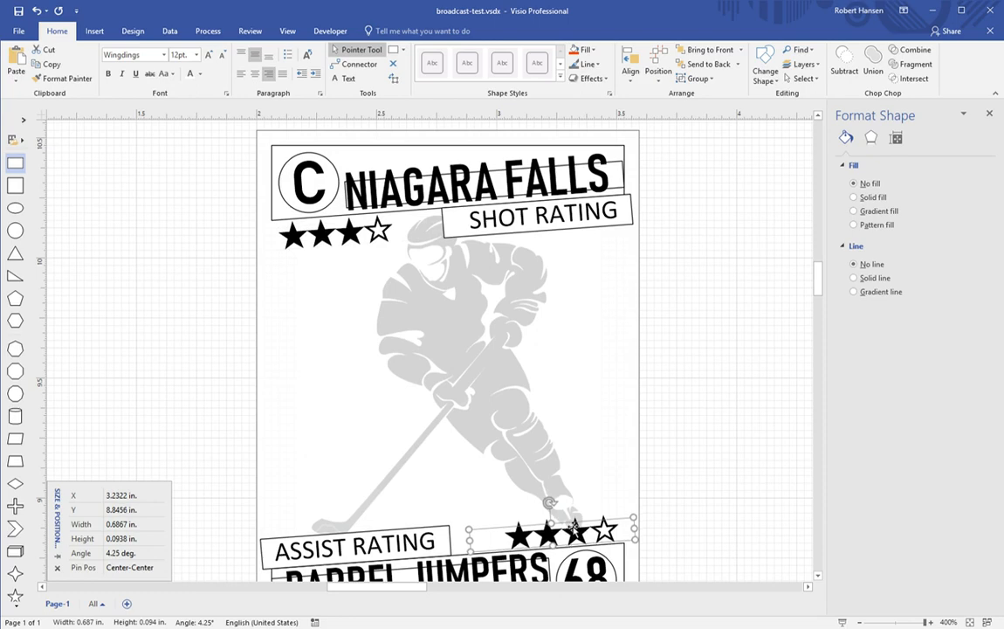
click(696, 357)
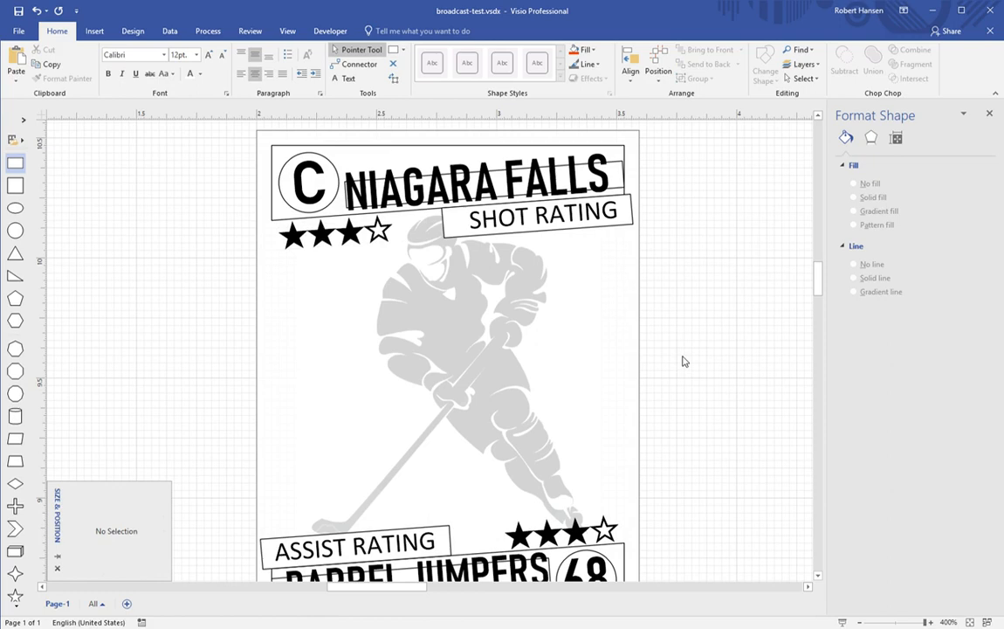
Step: Set the rating label text shapes to No Fill and No Line
scroll(684, 360, down, 2)
scroll(684, 360, up, 3)
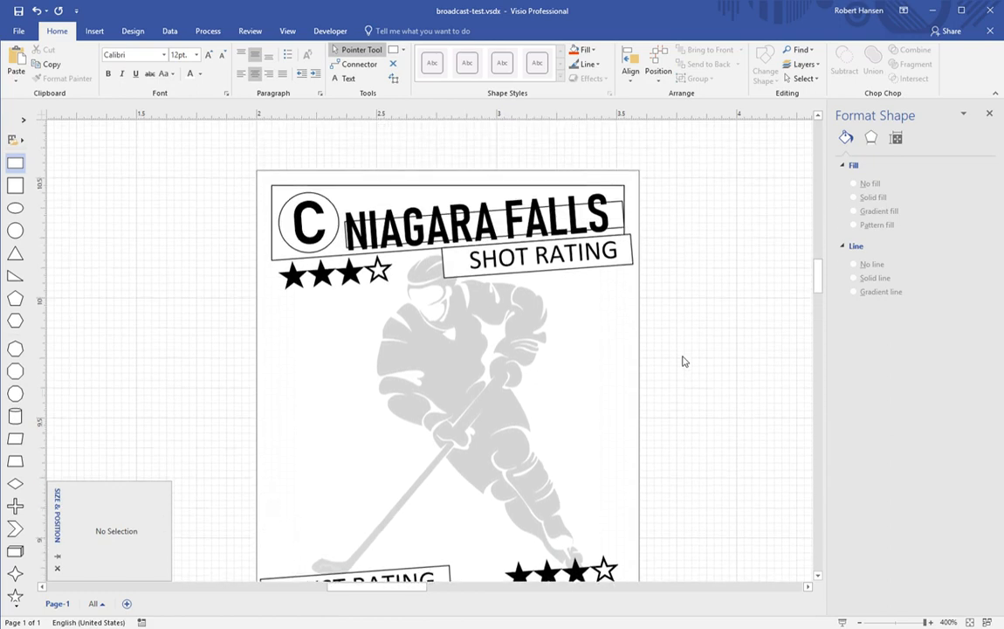
click(439, 202)
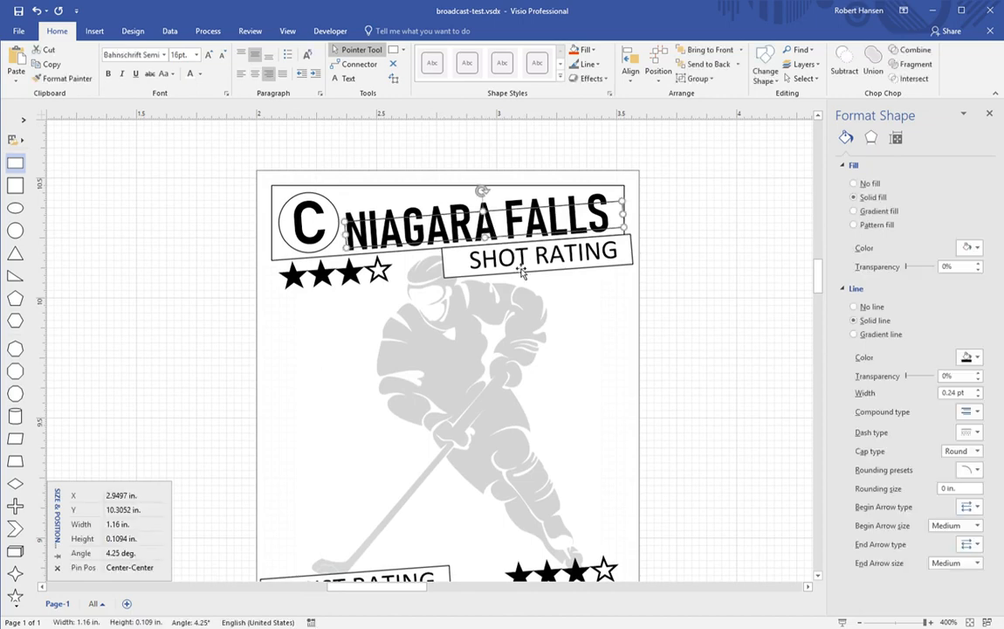
scroll(528, 280, down, 3)
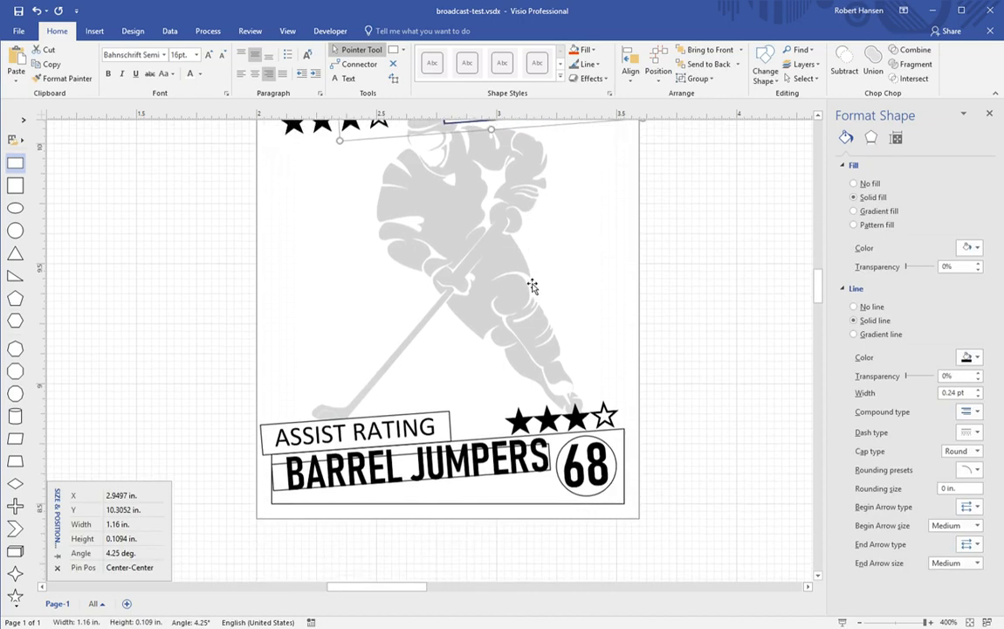
click(413, 420)
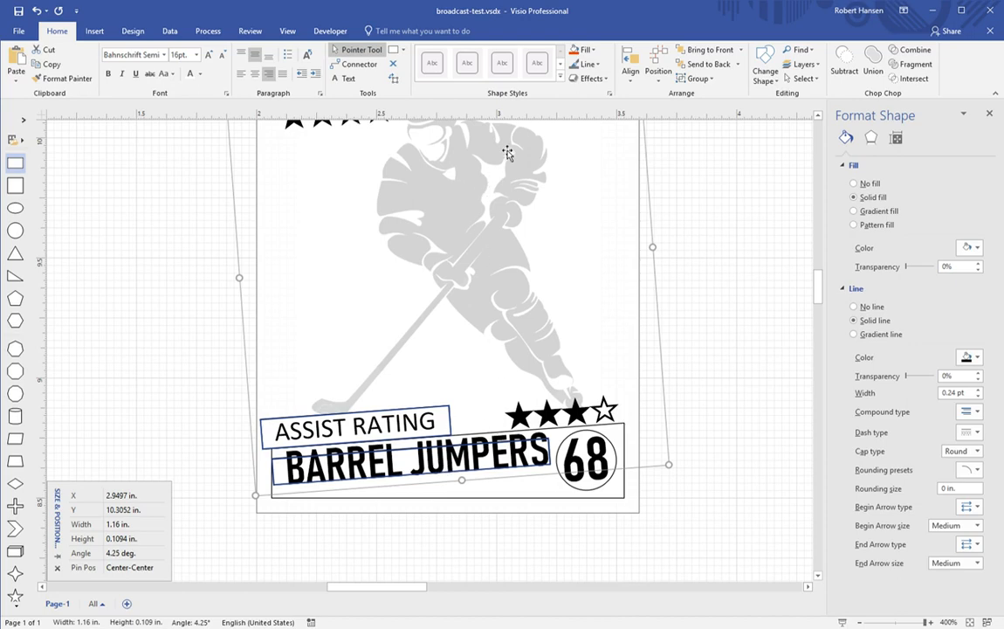
click(594, 52)
click(611, 233)
click(586, 64)
click(599, 237)
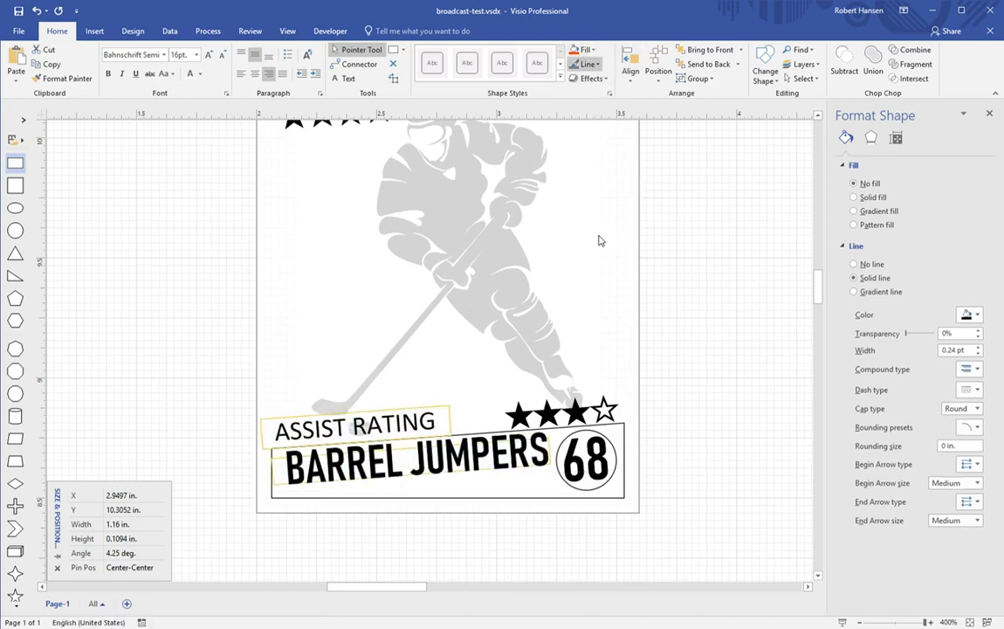
click(683, 312)
scroll(702, 305, up, 5)
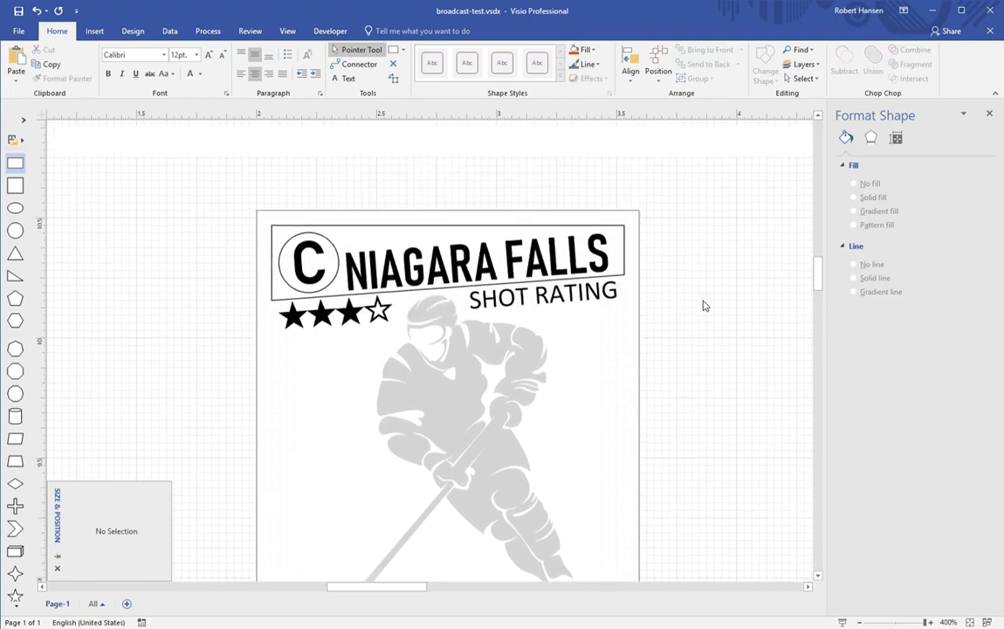
Step: Draw a horizontal line spanning the full width of the card
scroll(705, 306, down, 2)
scroll(706, 305, up, 2)
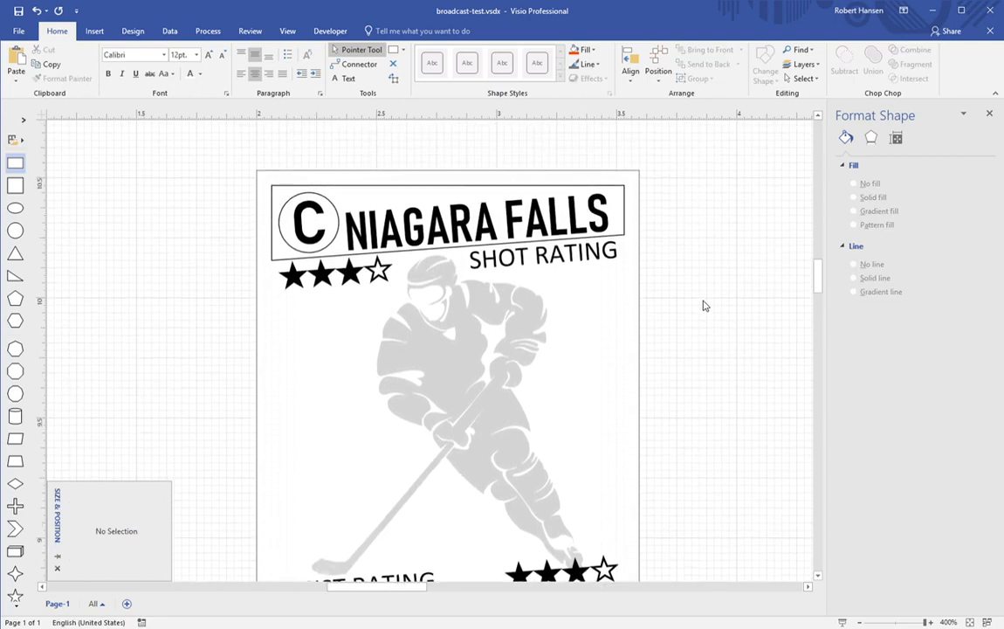
scroll(705, 306, down, 3)
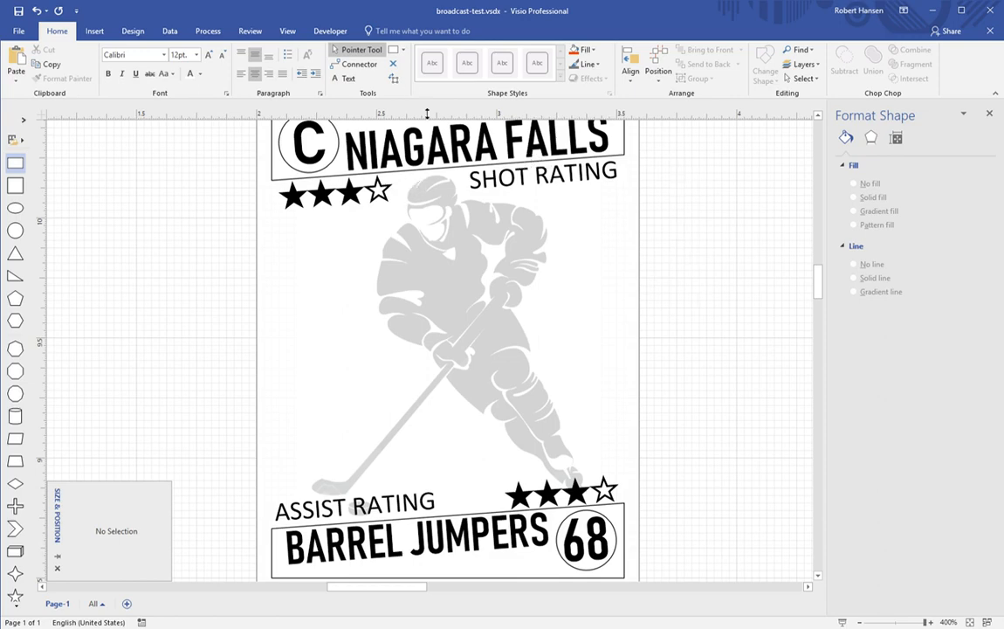
click(402, 52)
click(378, 95)
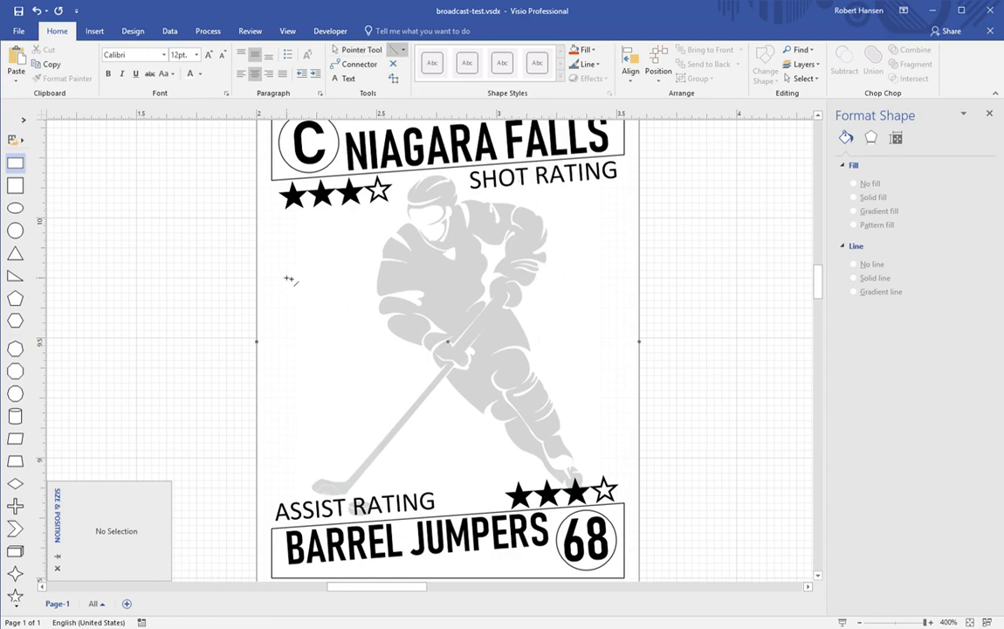
drag(287, 271, 618, 272)
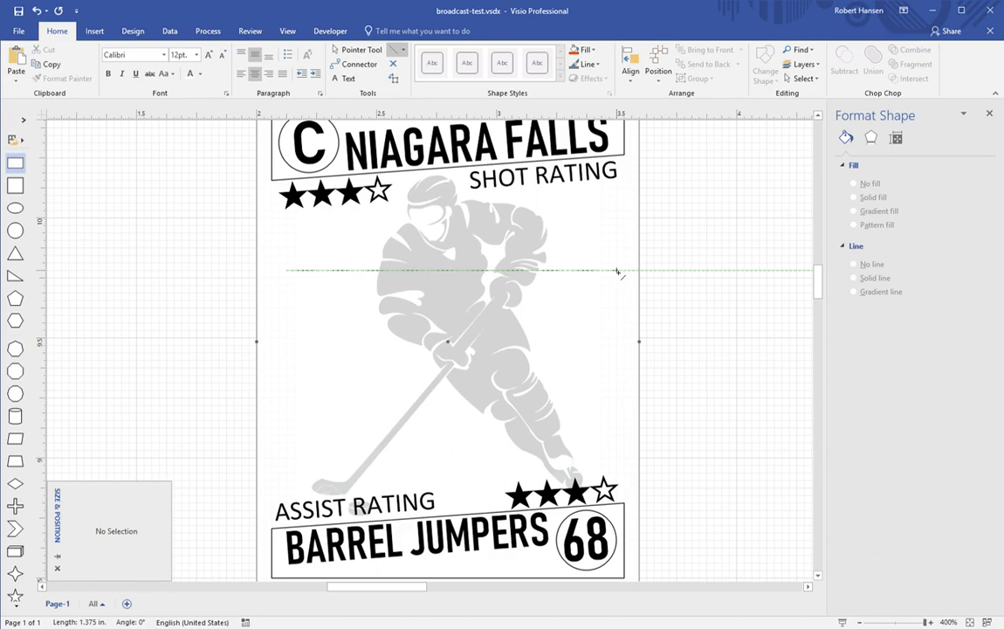
drag(617, 272, 623, 272)
click(353, 50)
drag(295, 280, 280, 278)
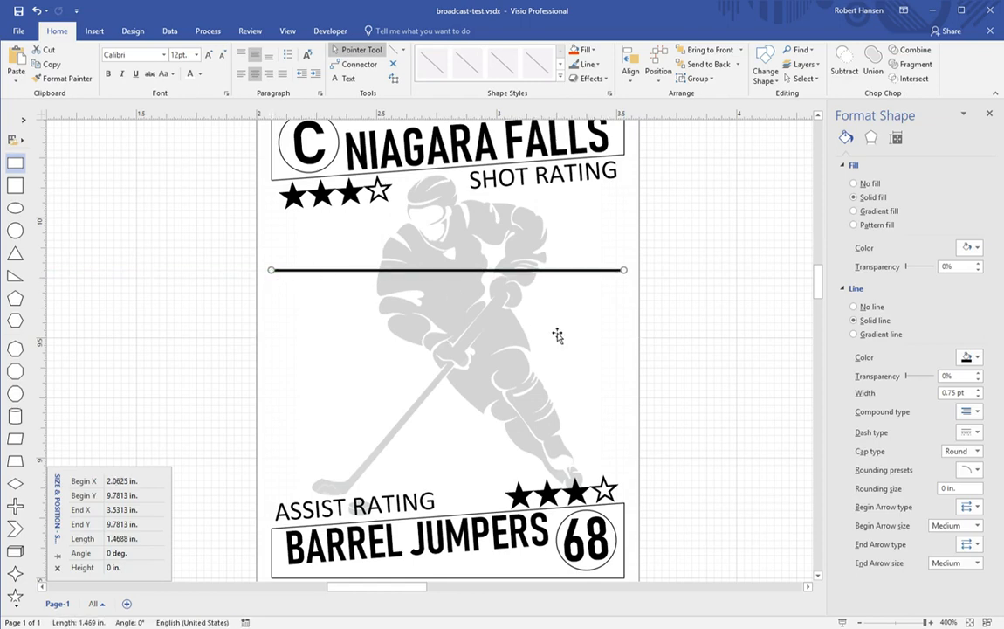
Step: Duplicate the line and place the copy lower on the card
scroll(601, 326, up, 2)
scroll(601, 326, down, 6)
scroll(603, 326, up, 5)
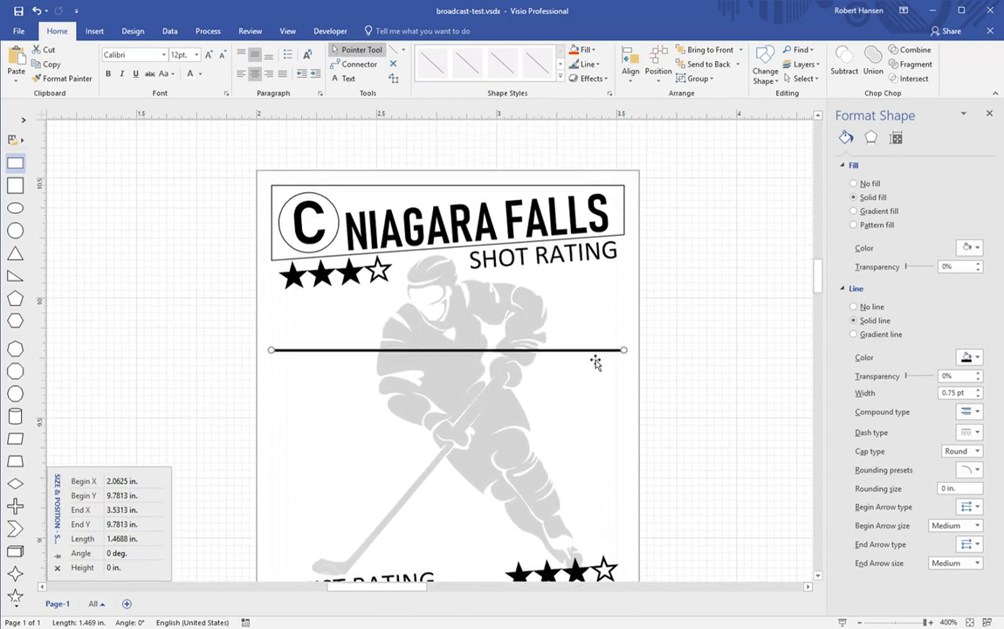
click(683, 343)
key(ctrl+v)
drag(703, 347, 470, 510)
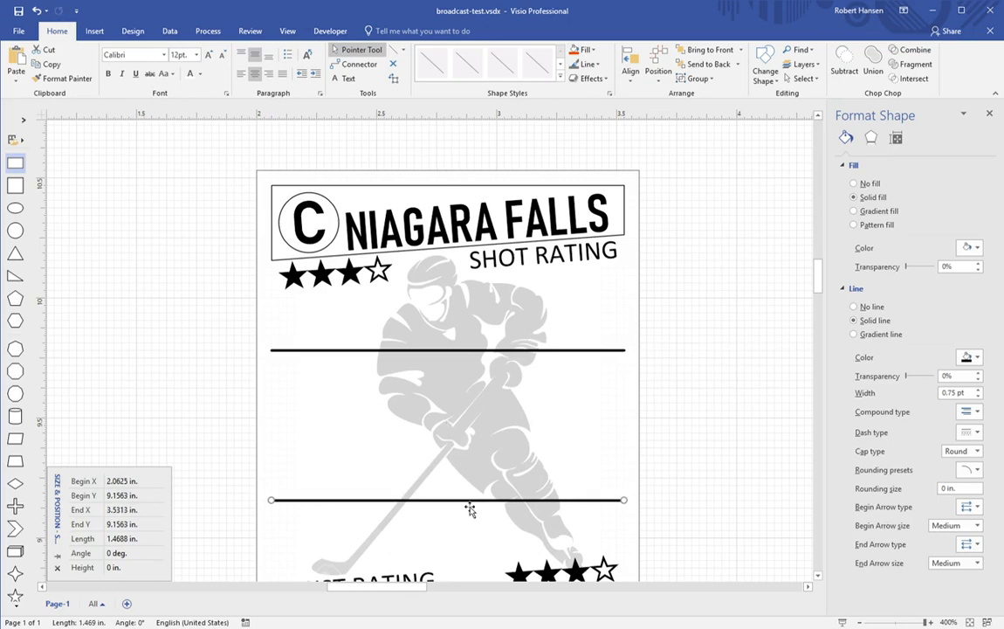
click(666, 474)
scroll(666, 475, down, 2)
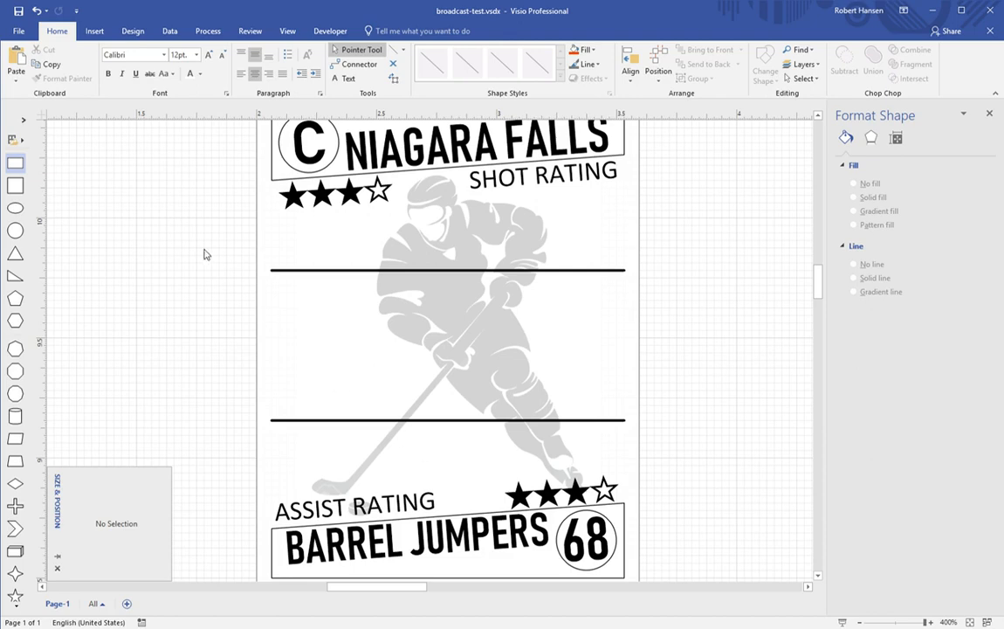
Step: Flatten a new rectangle into a thin bar and delete the extra rectangle
drag(25, 167, 461, 341)
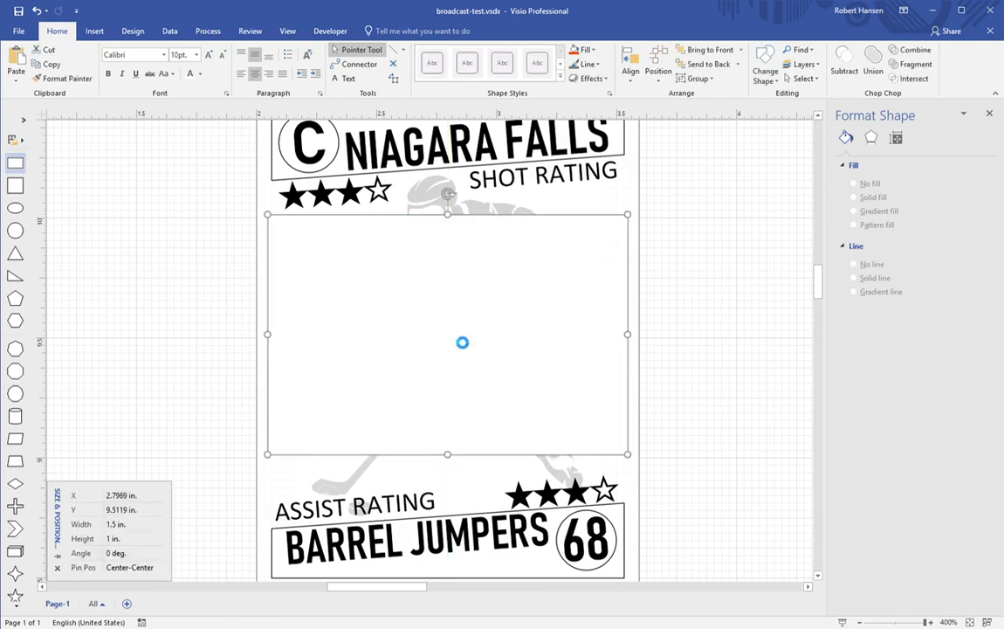
drag(450, 454, 450, 226)
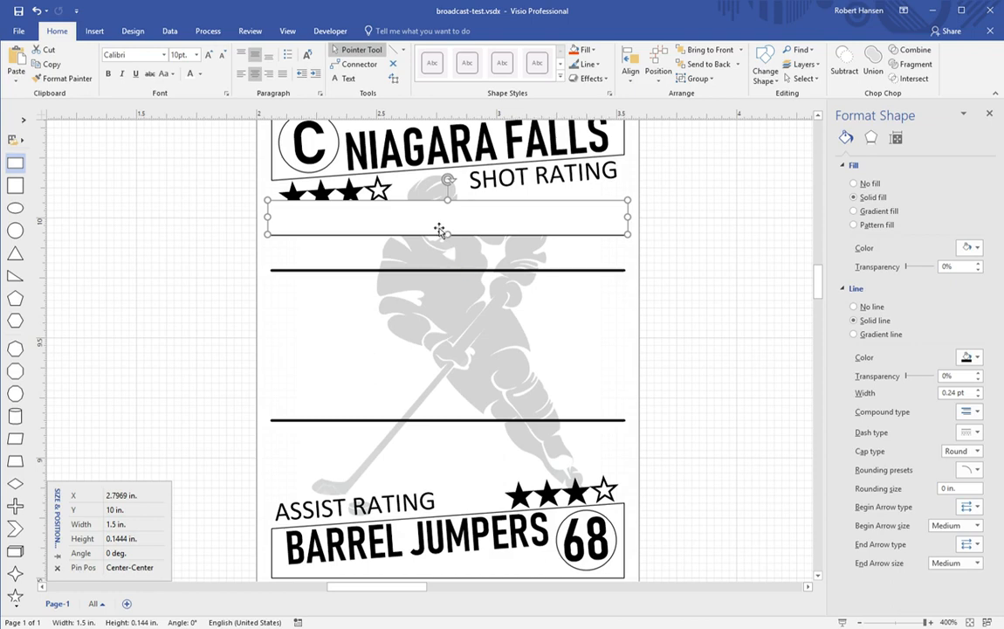
drag(453, 239, 455, 272)
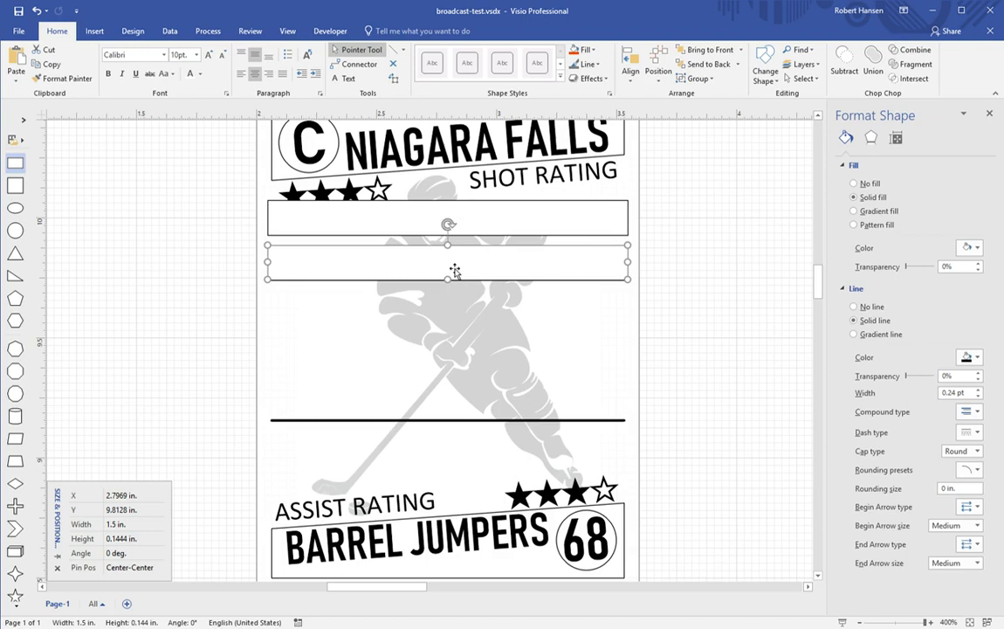
key(Delete)
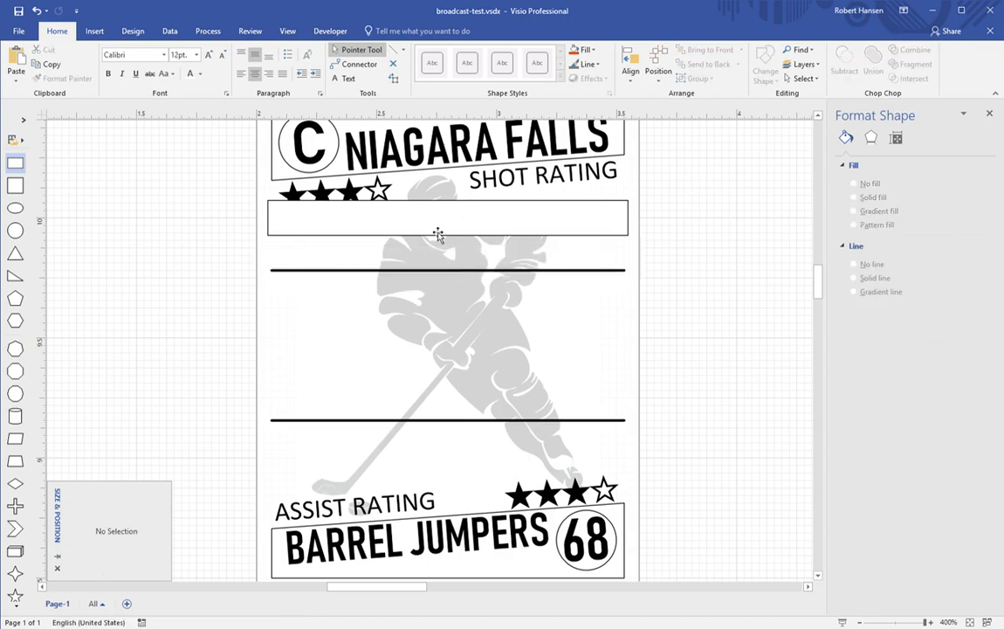
Step: Move the empty box down slightly and set its font to Bahnschrift SemiBold
click(437, 233)
drag(461, 234, 463, 252)
click(167, 59)
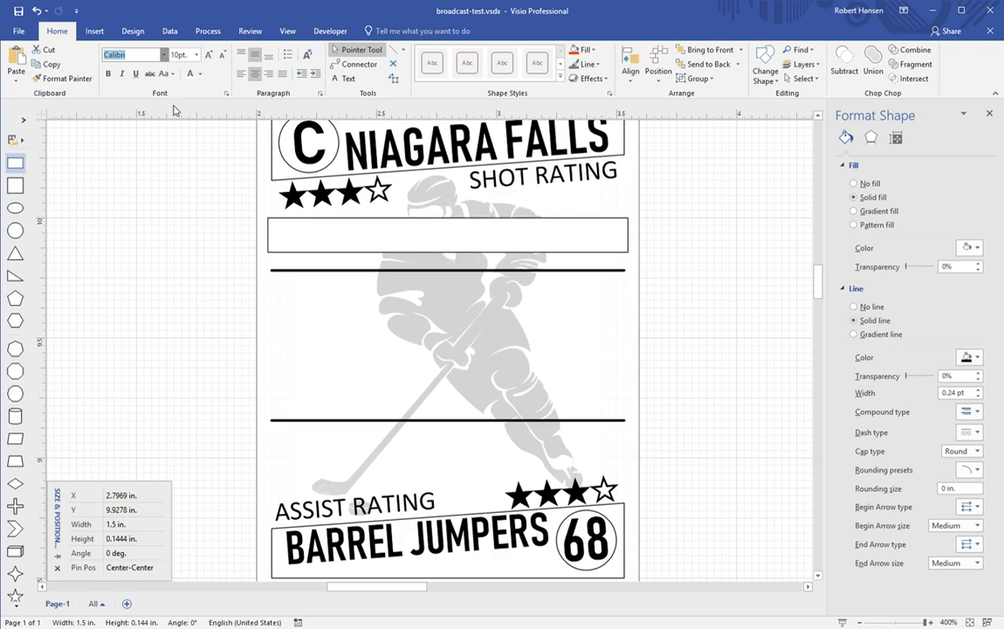
click(178, 81)
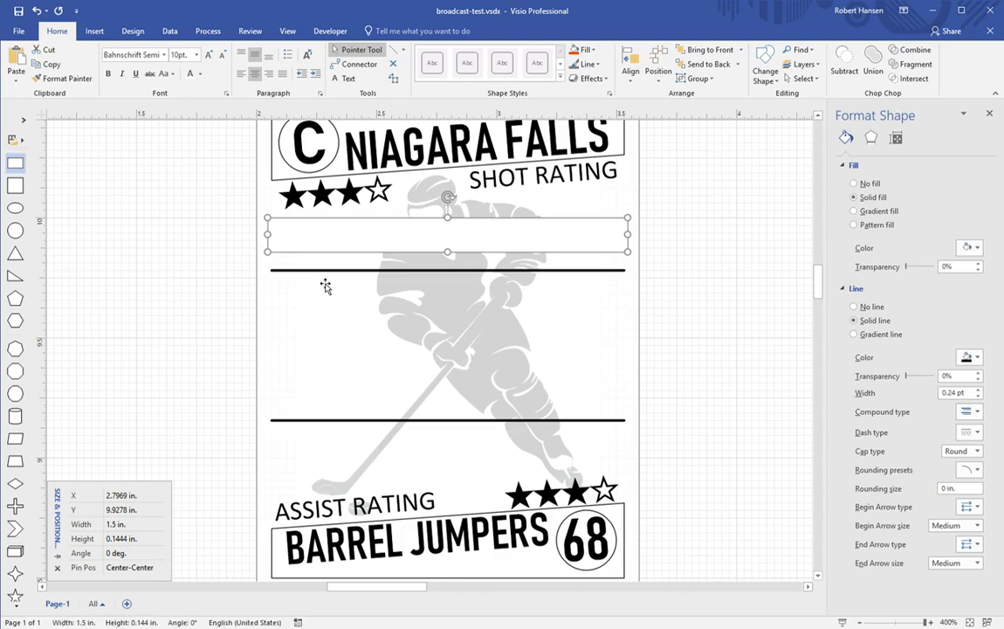
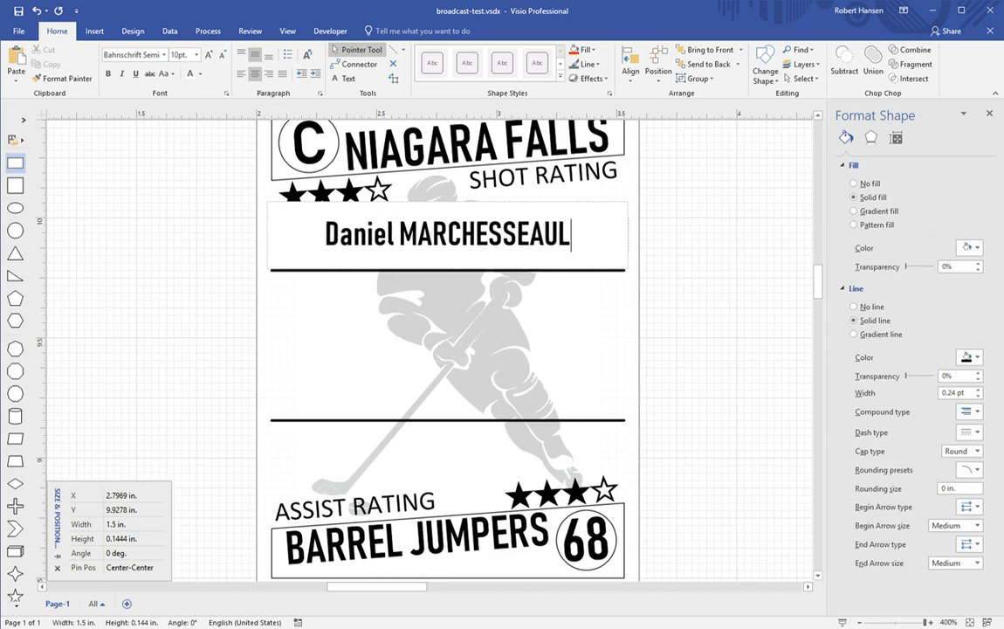
Step: Enter the player's first name and capitalised surname in the box, correcting the typos
click(705, 345)
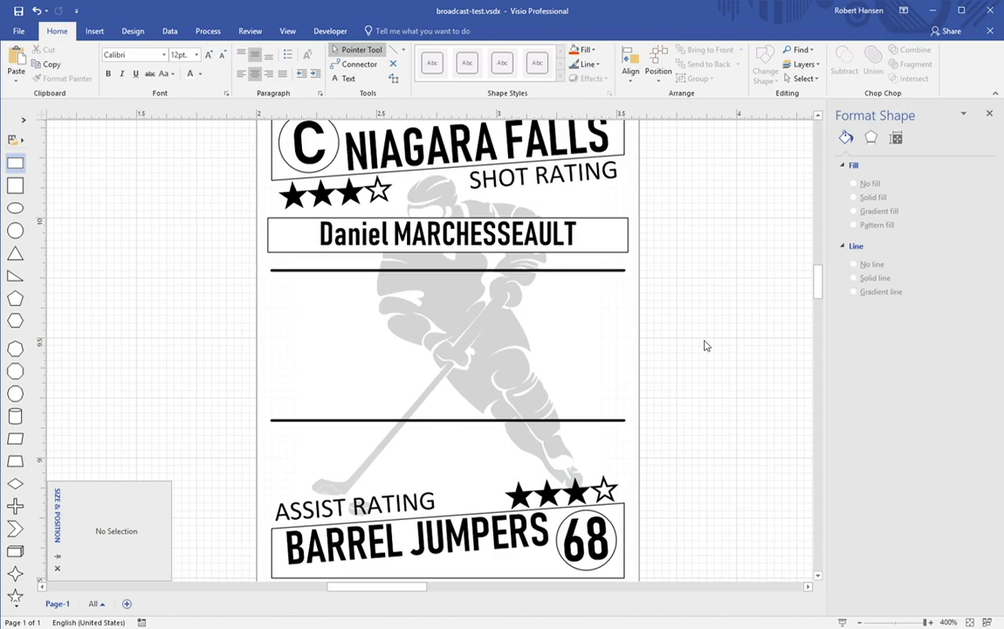
Step: Enlarge the surname to 14 pt and increase the first name's font size
double_click(526, 236)
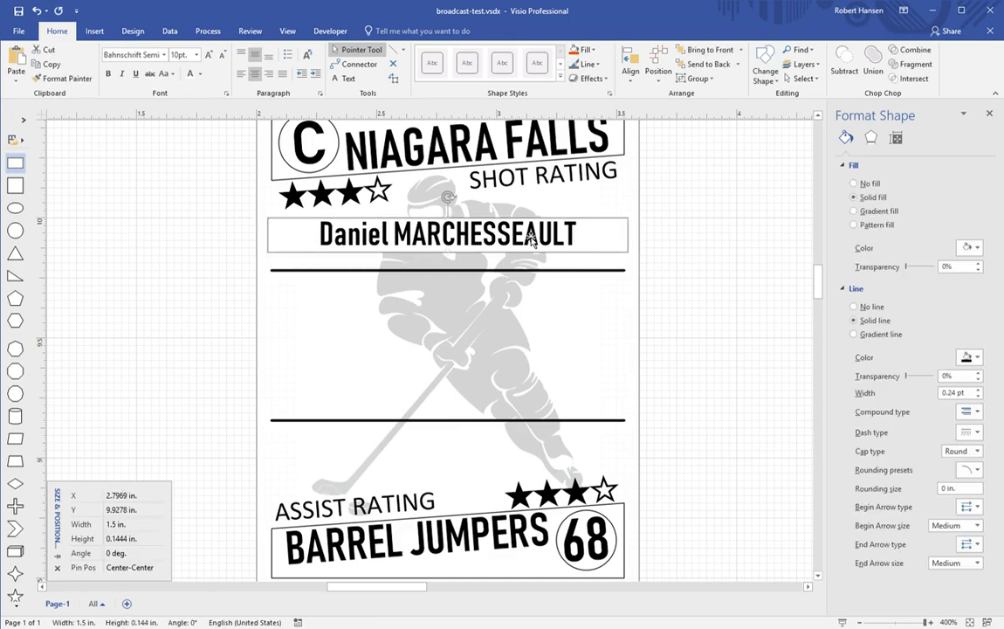
click(566, 230)
double_click(566, 234)
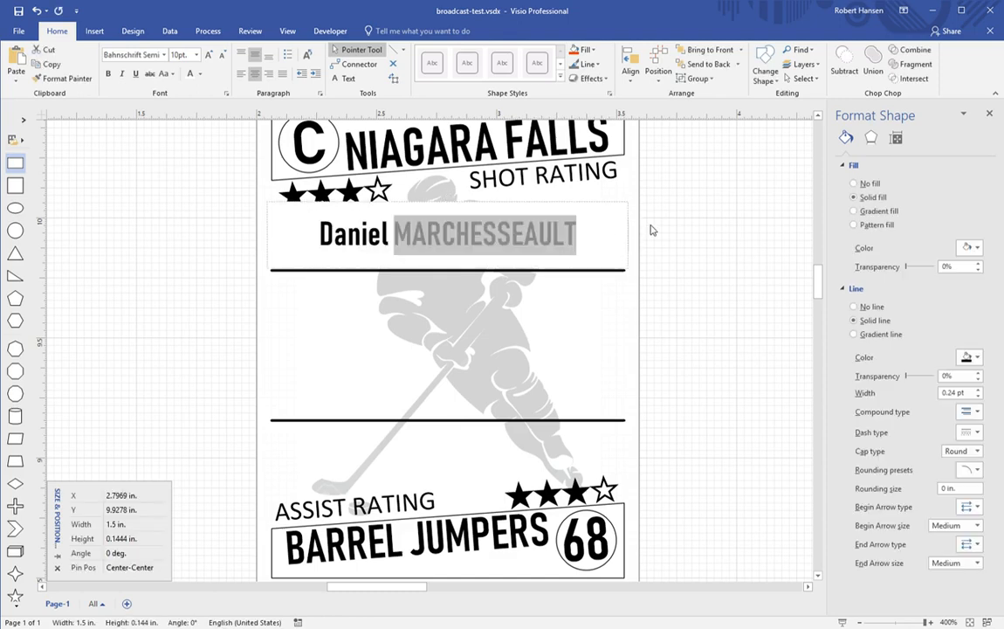
key(ctrl+shift+period)
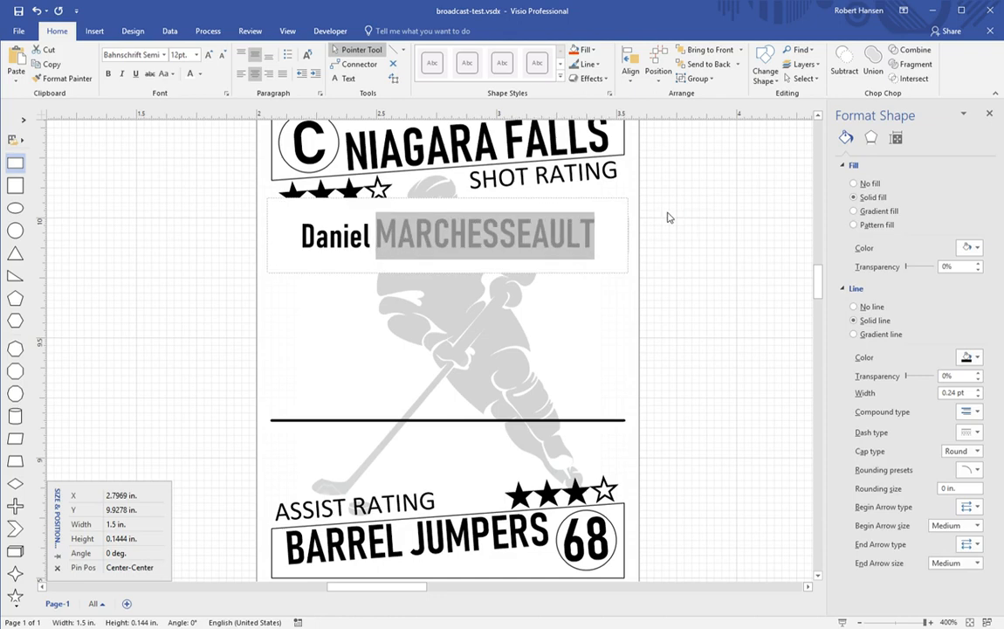
key(ctrl+shift+period)
double_click(310, 220)
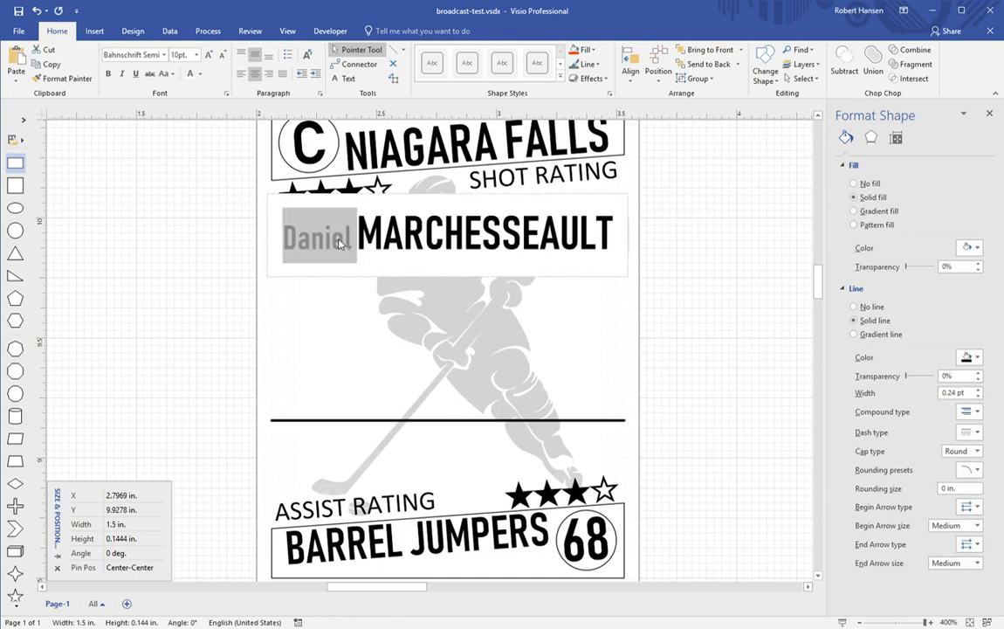
key(ctrl+shift+period)
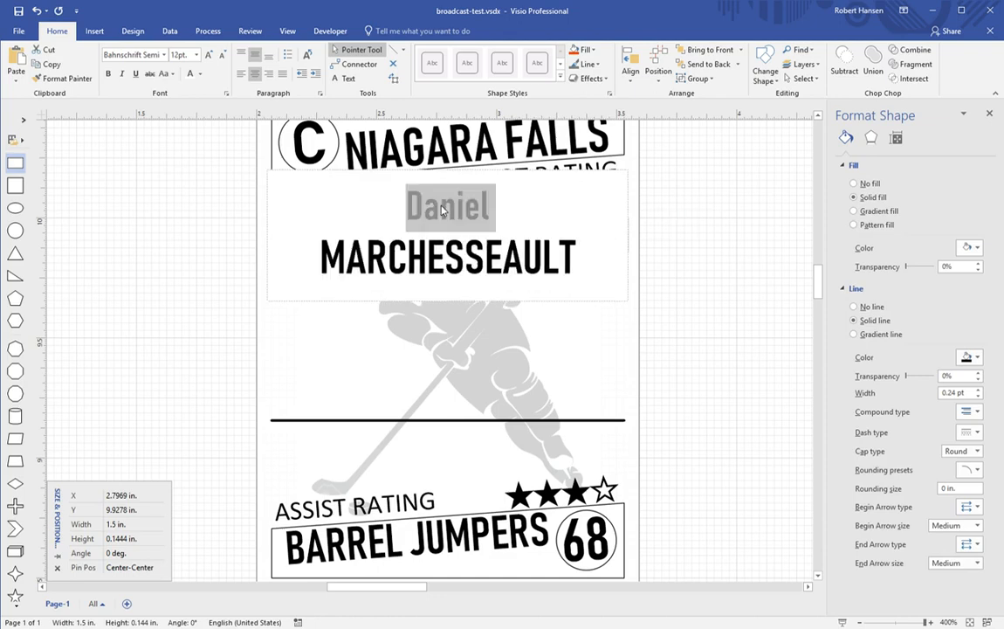
click(695, 309)
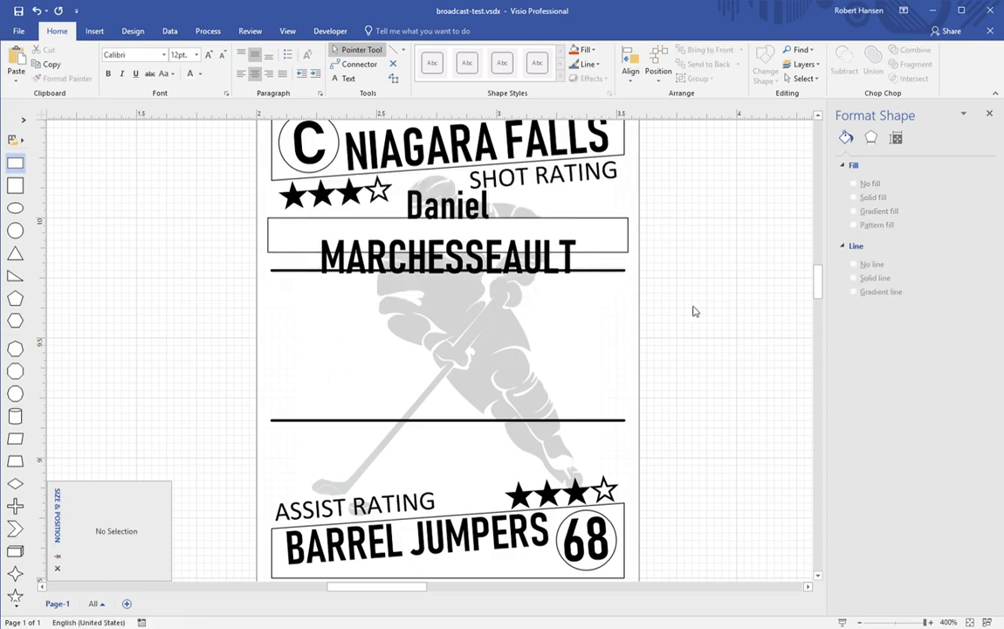
Step: Widen the name box slightly on both sides
click(537, 247)
drag(628, 234, 638, 245)
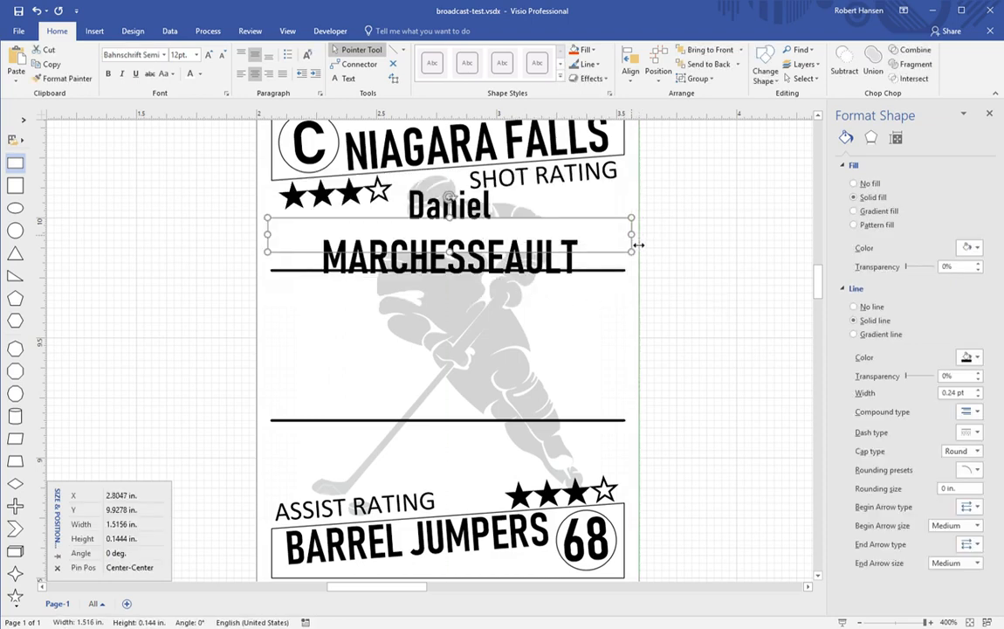
mouse_move(274, 245)
mouse_down()
mouse_move(263, 245)
mouse_move(276, 246)
mouse_up()
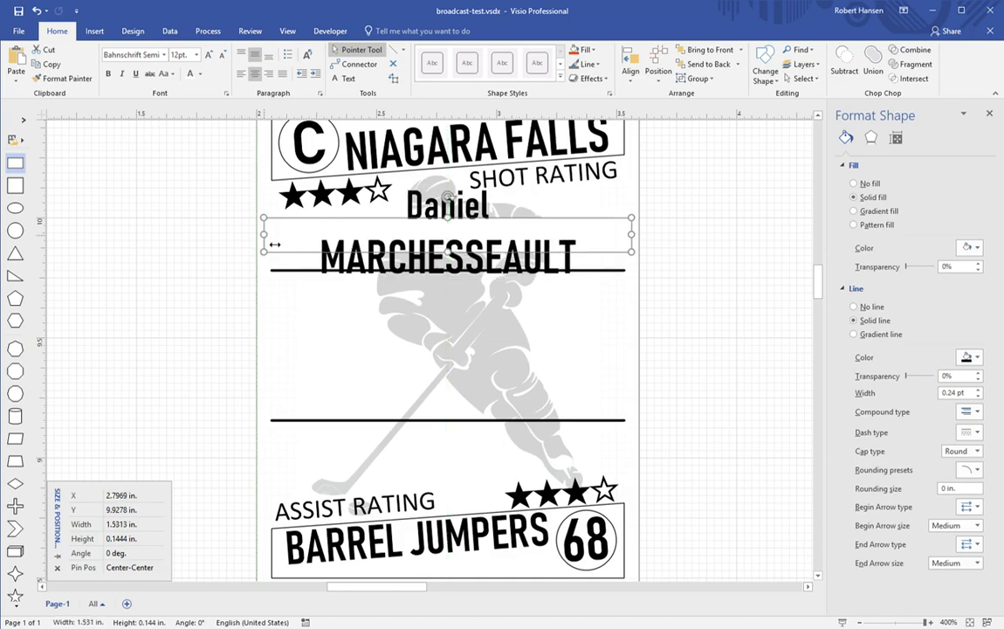
Step: Set the first name in Small Caps
double_click(427, 217)
double_click(428, 209)
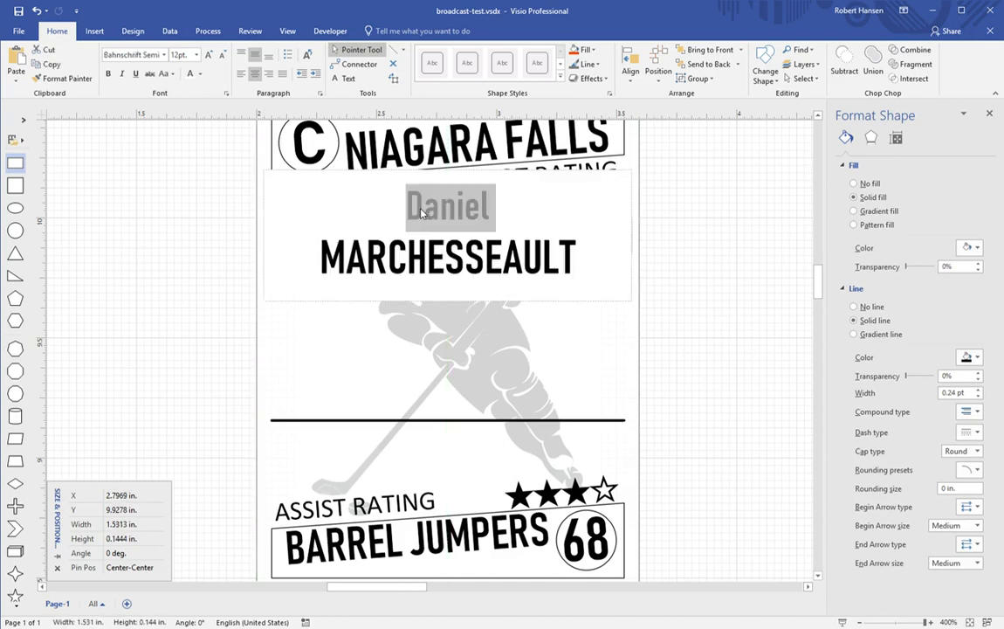
click(175, 77)
click(188, 136)
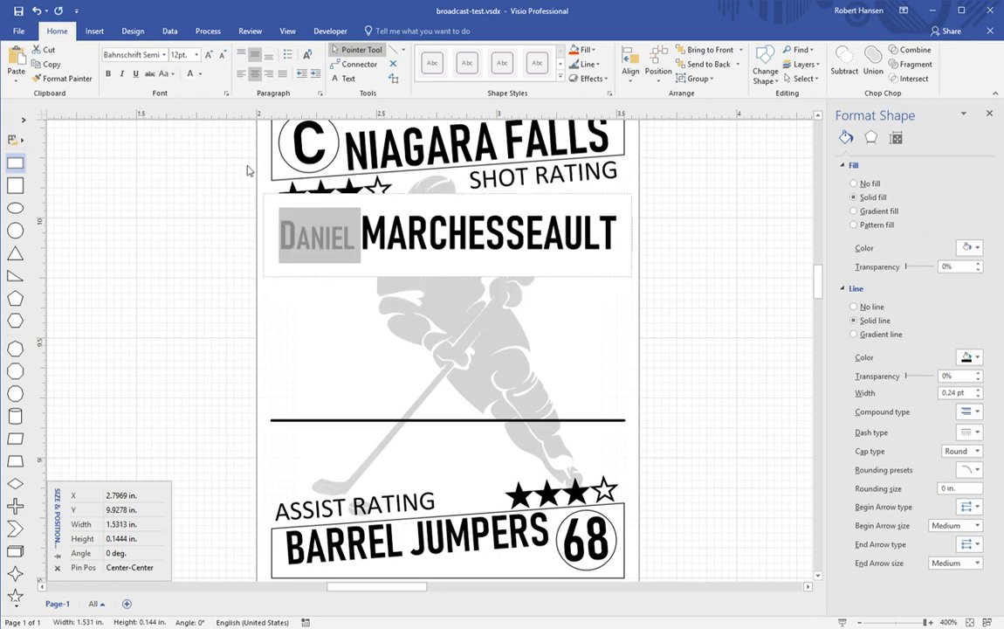
double_click(421, 235)
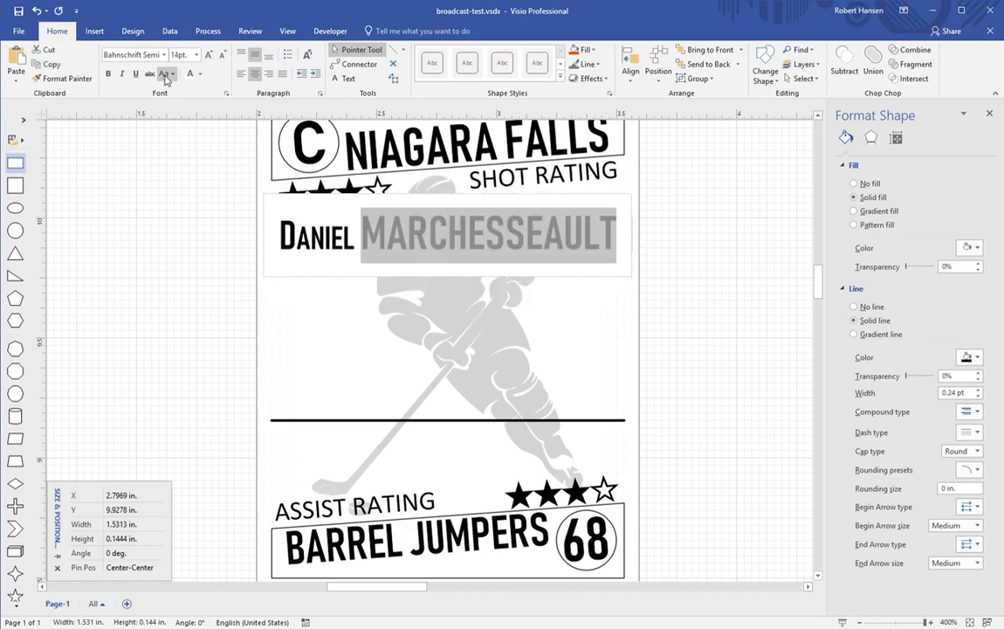
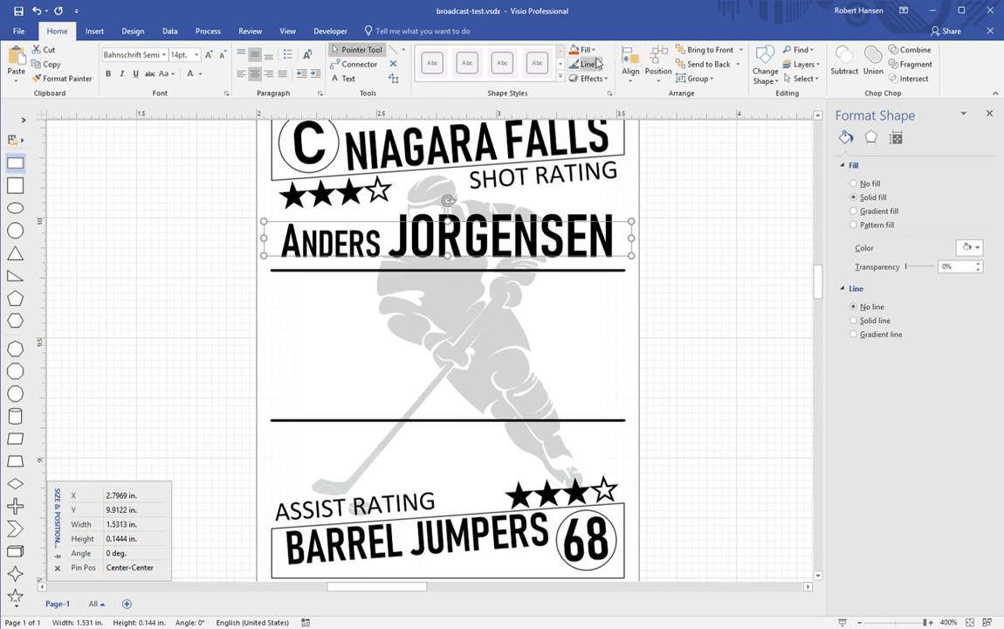
click(594, 50)
click(594, 223)
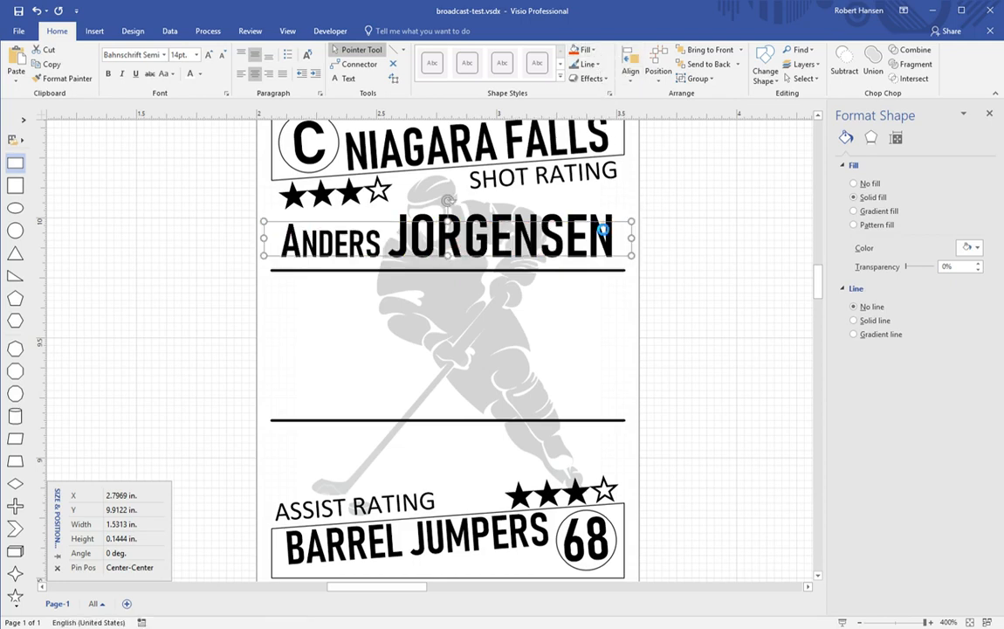
click(683, 250)
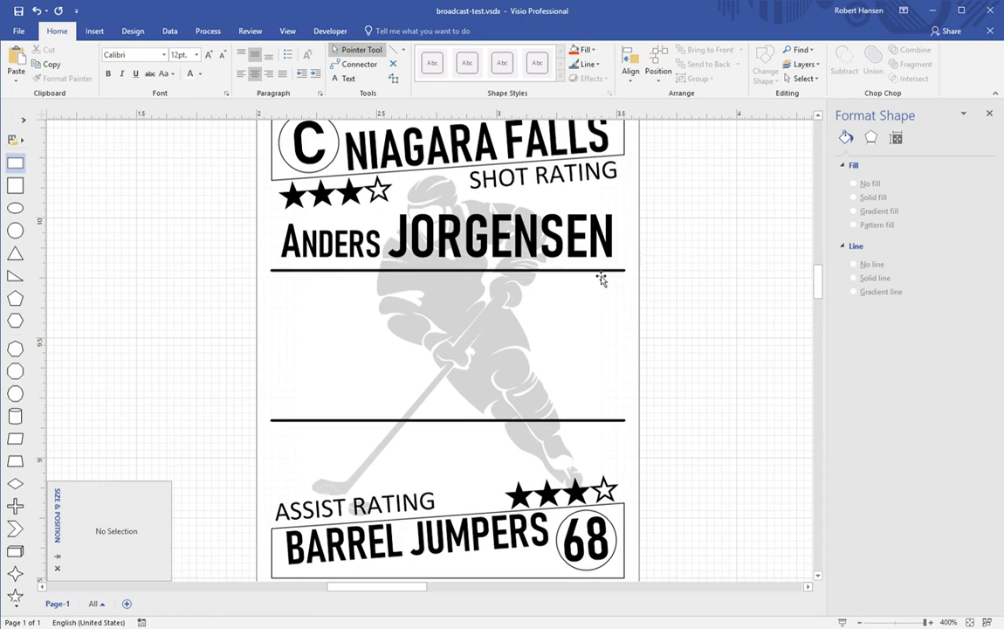
Step: Nudge the line under the name, then raise the lower divider to 9.1797 in
click(569, 262)
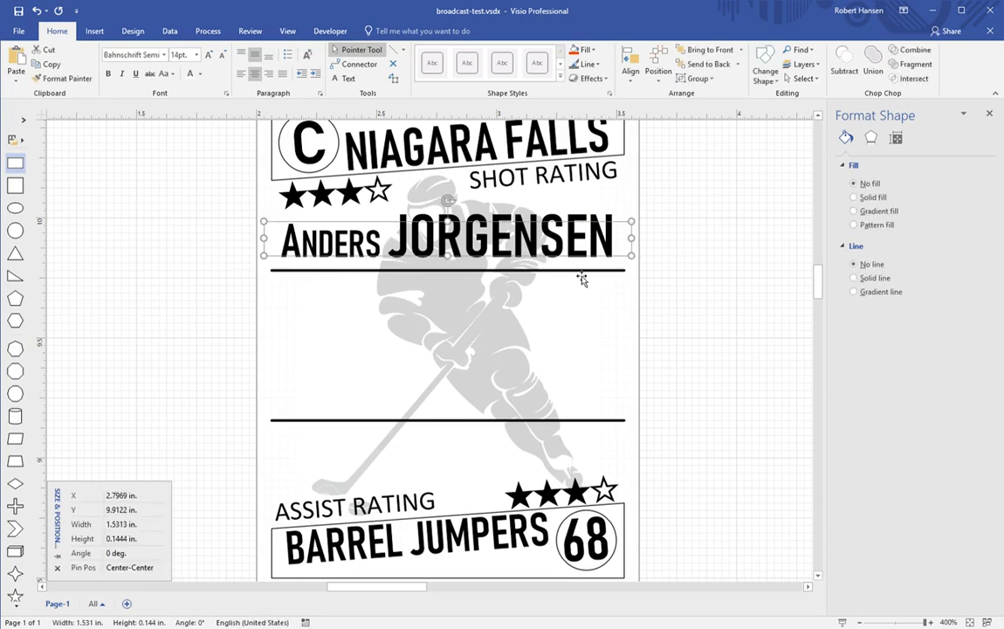
click(581, 270)
key(Up)
key(Up)
key(Up)
key(Down)
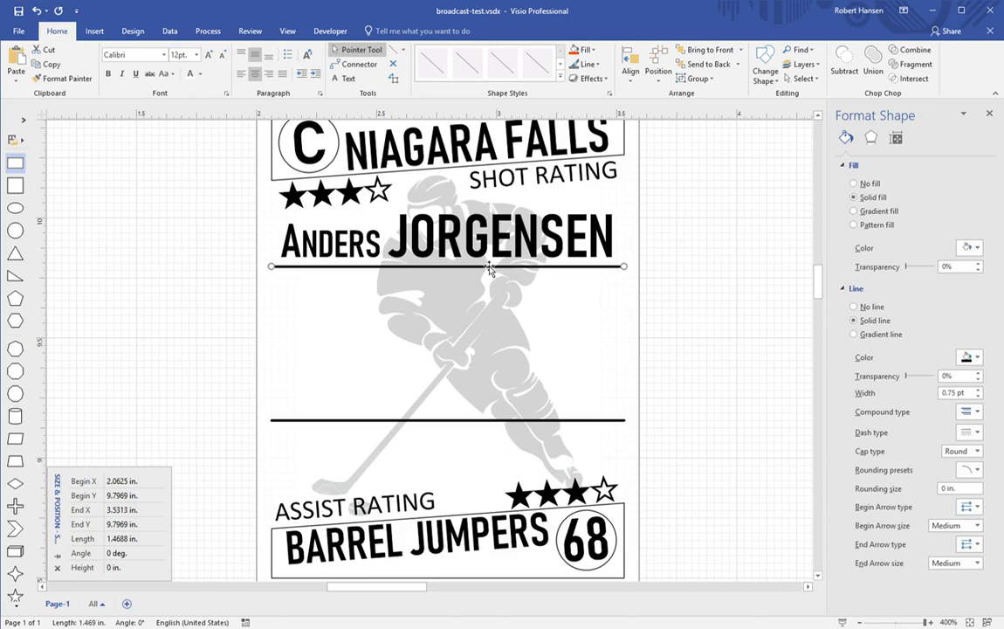
click(529, 421)
key(Up)
key(Up)
key(Up)
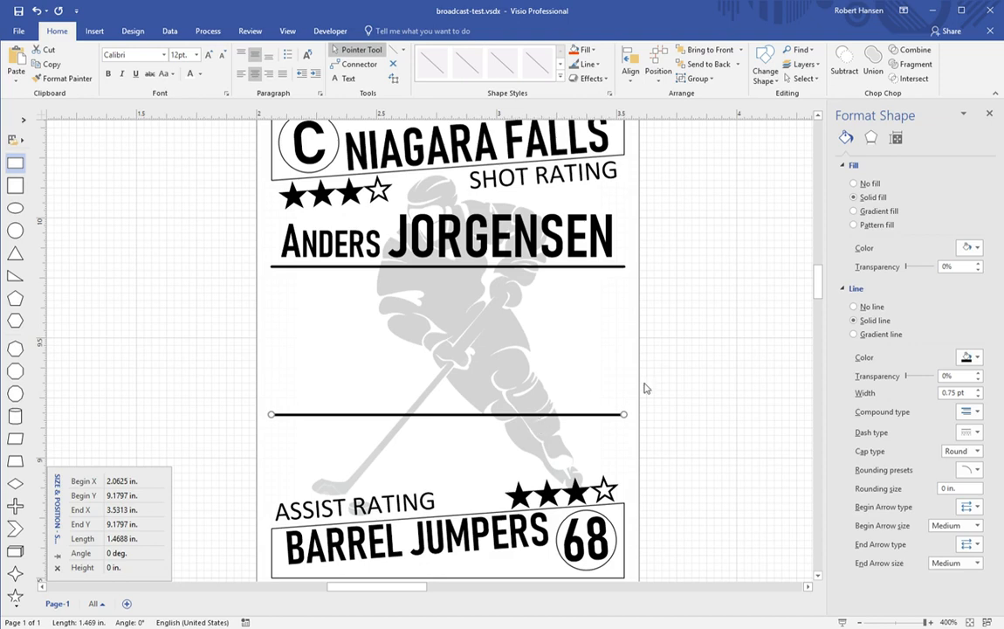
click(641, 356)
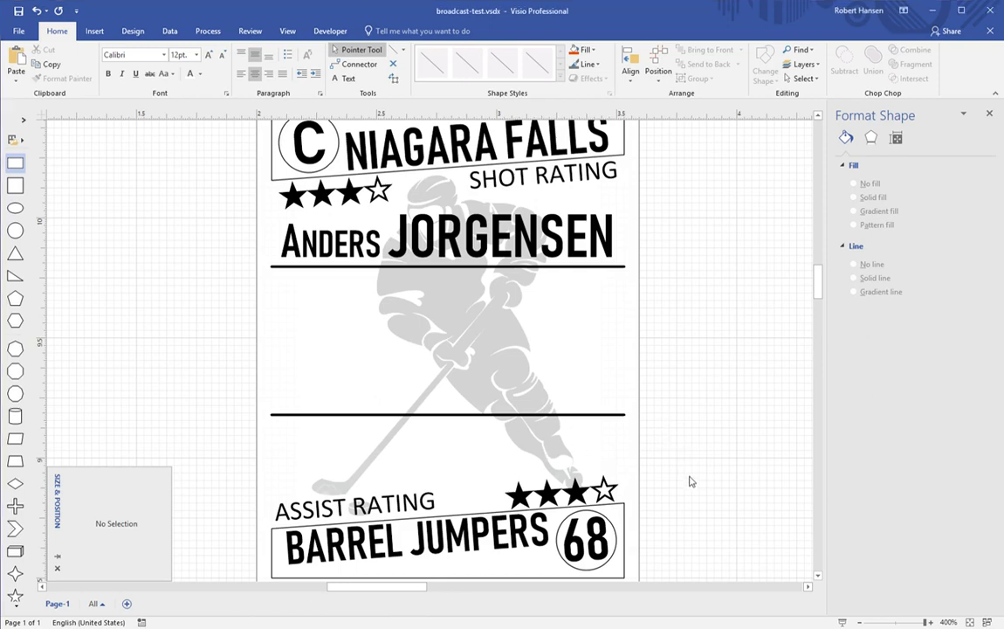
Step: Paste the FO, FIGHT, INJ, PEN stats table between the two divider lines
key(ctrl+v)
drag(709, 428, 481, 446)
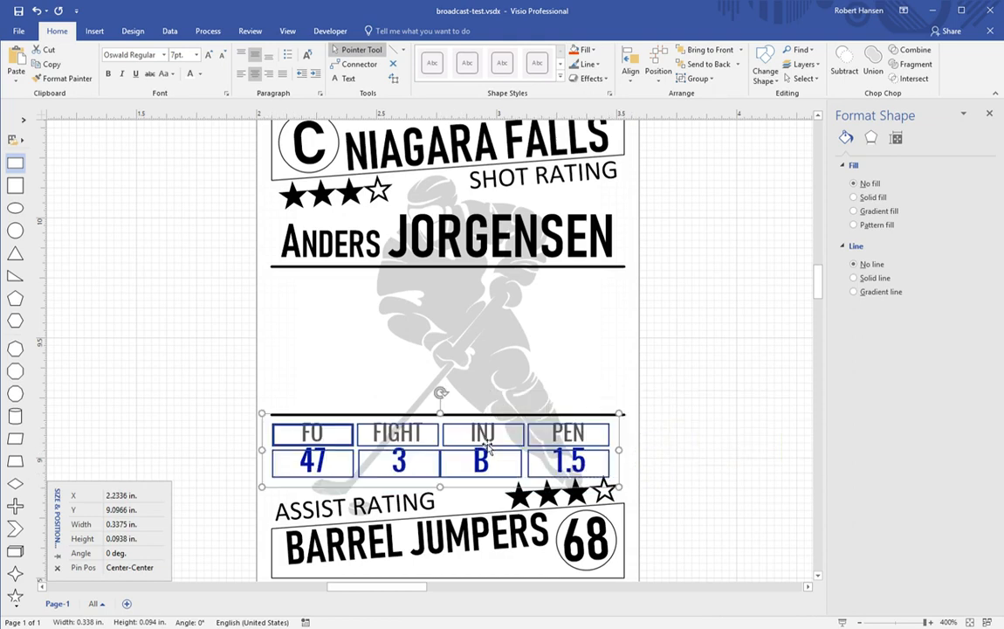
click(164, 57)
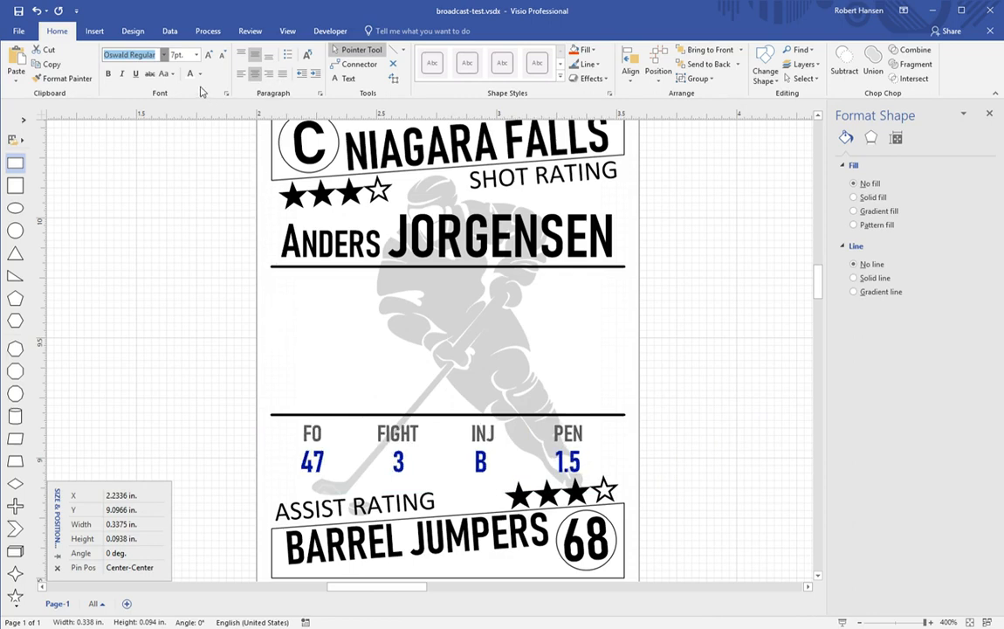
key(Escape)
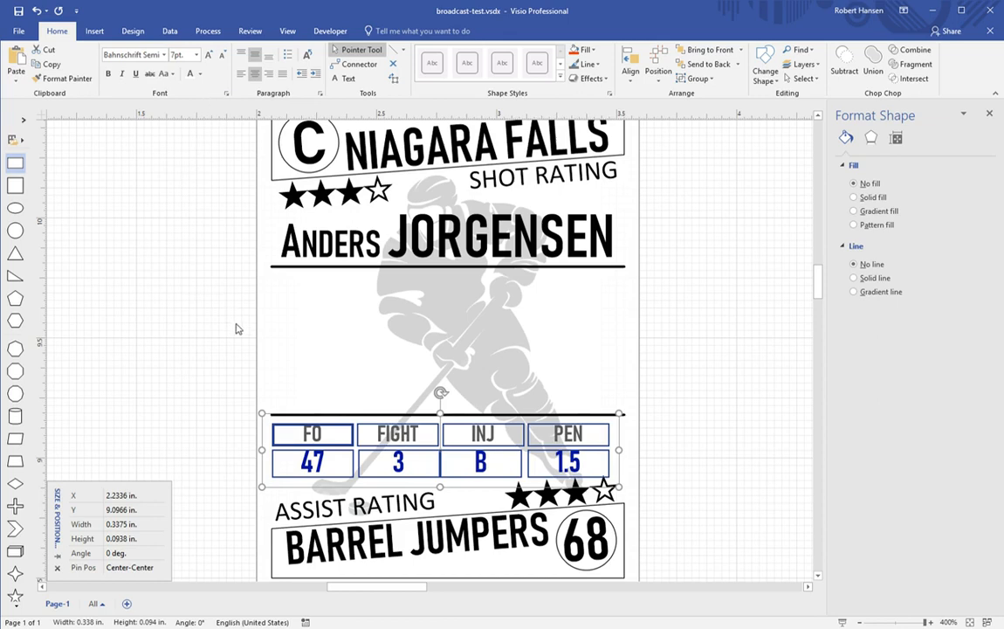
click(230, 406)
Step: Widen the FO header and enlarge the FO, FIGHT, INJ, PEN headers to 8 pt
click(282, 444)
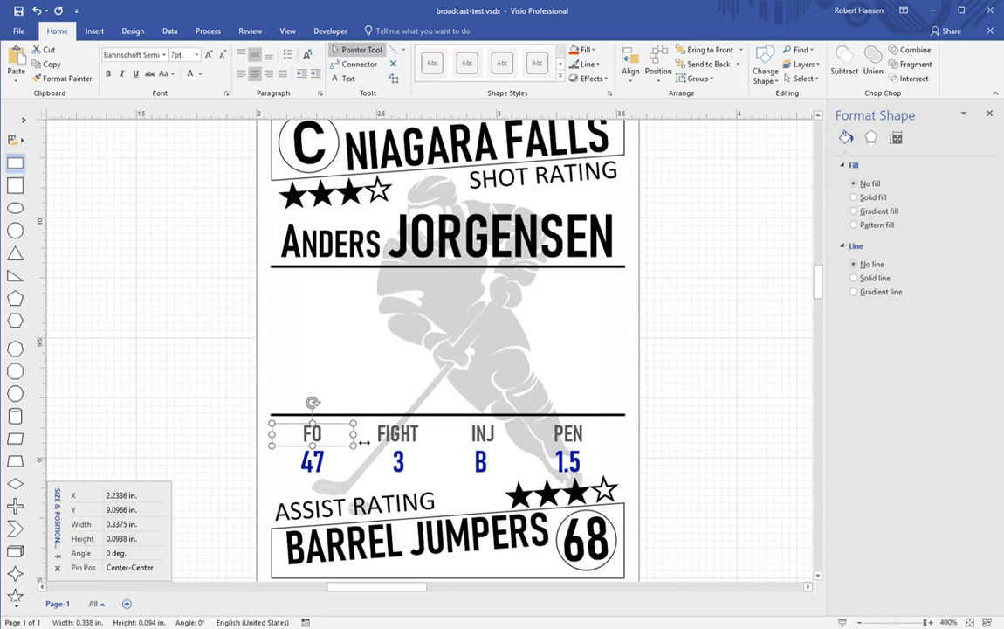
drag(365, 443, 365, 444)
shift+click(409, 445)
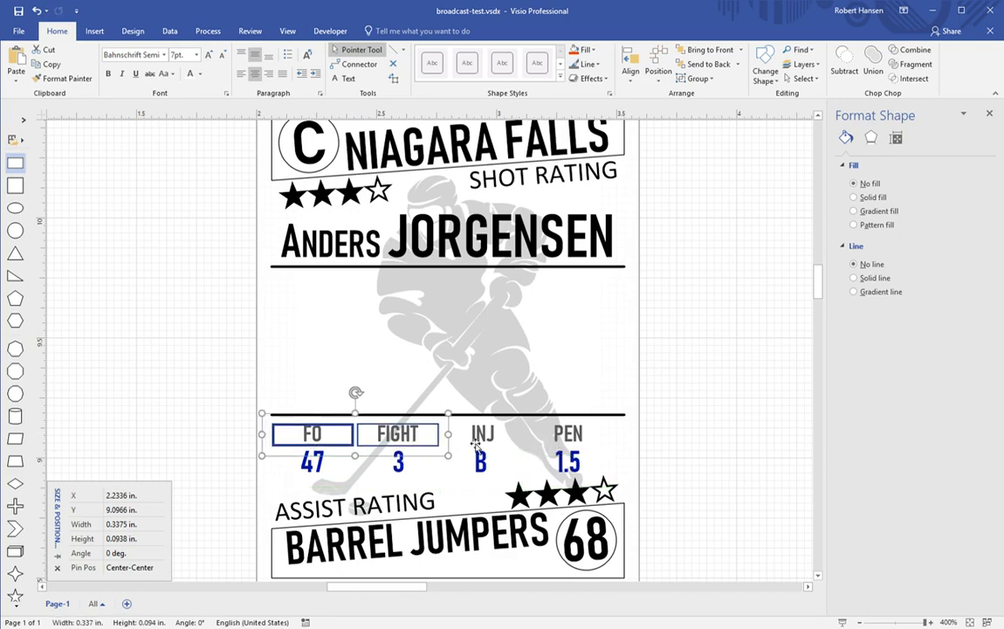
shift+click(484, 442)
shift+click(566, 442)
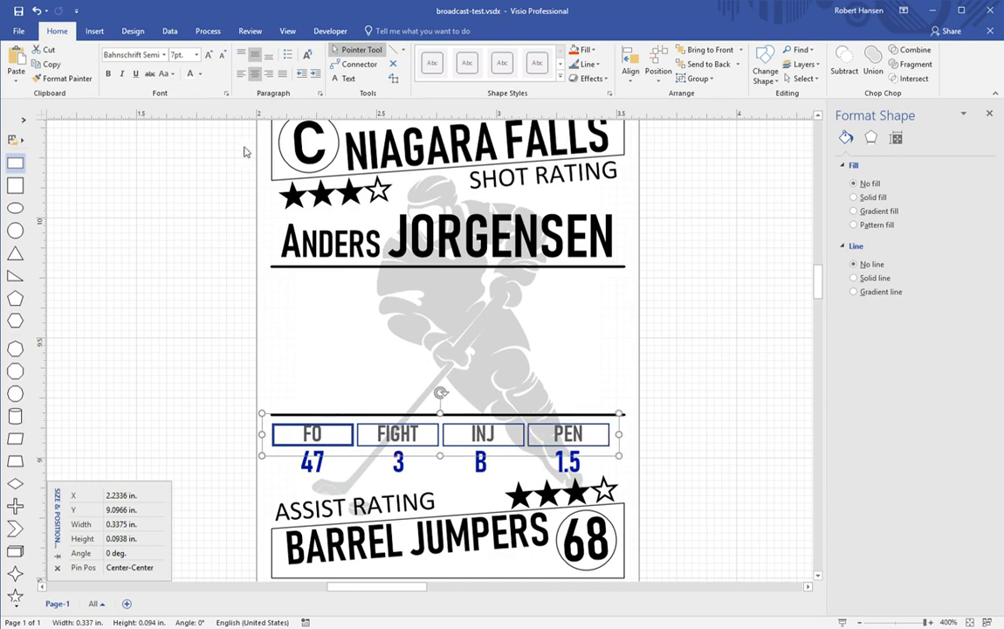
click(211, 56)
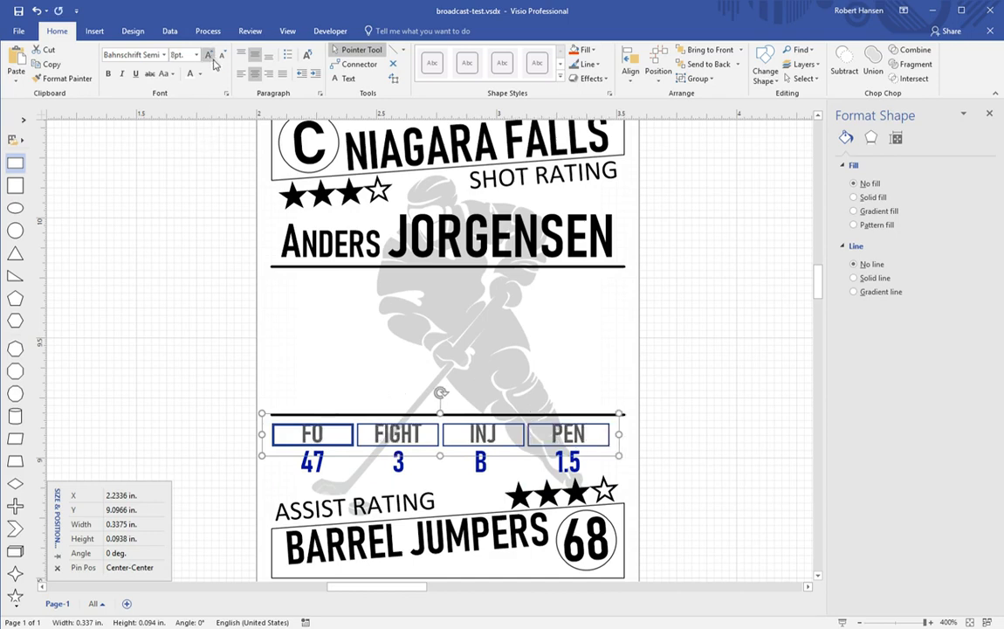
Step: Raise the header labels and enlarge the 47, 3, B, 1.5 values to 10 pt
key(Up)
key(Up)
key(Up)
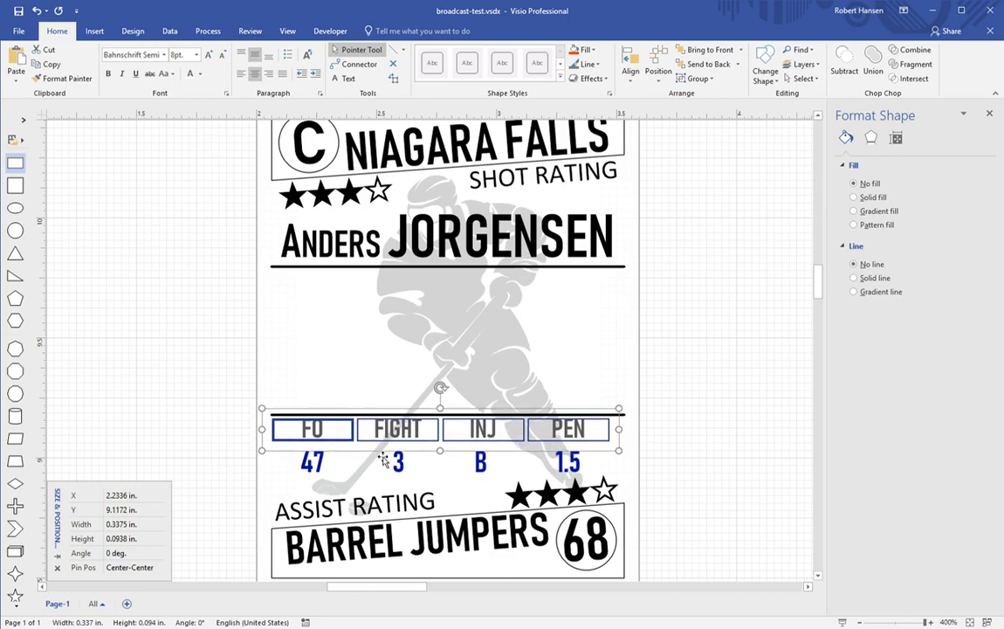
click(311, 461)
shift+click(398, 460)
shift+click(479, 468)
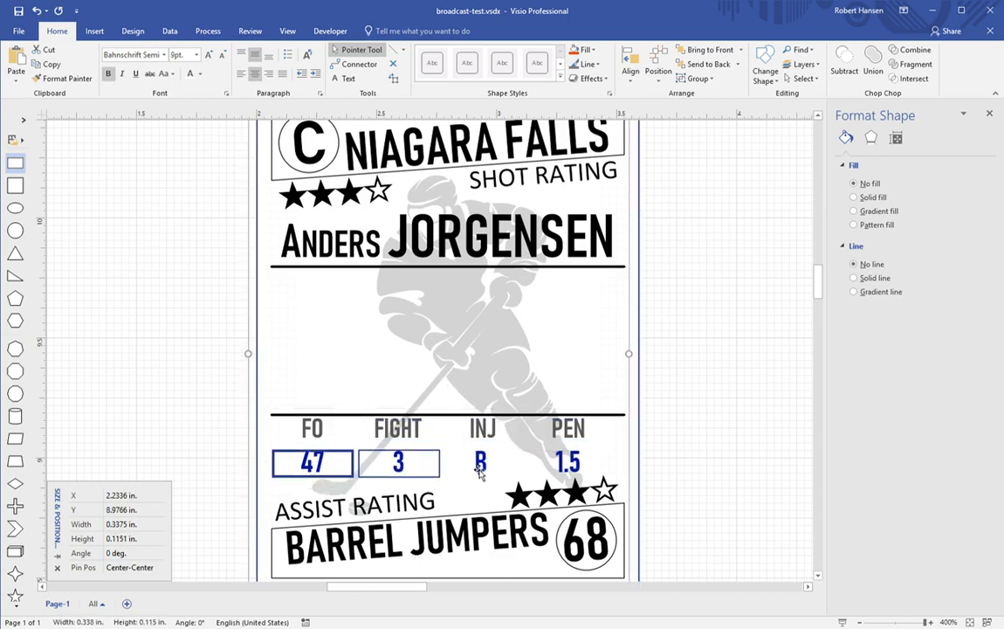
click(484, 469)
click(326, 464)
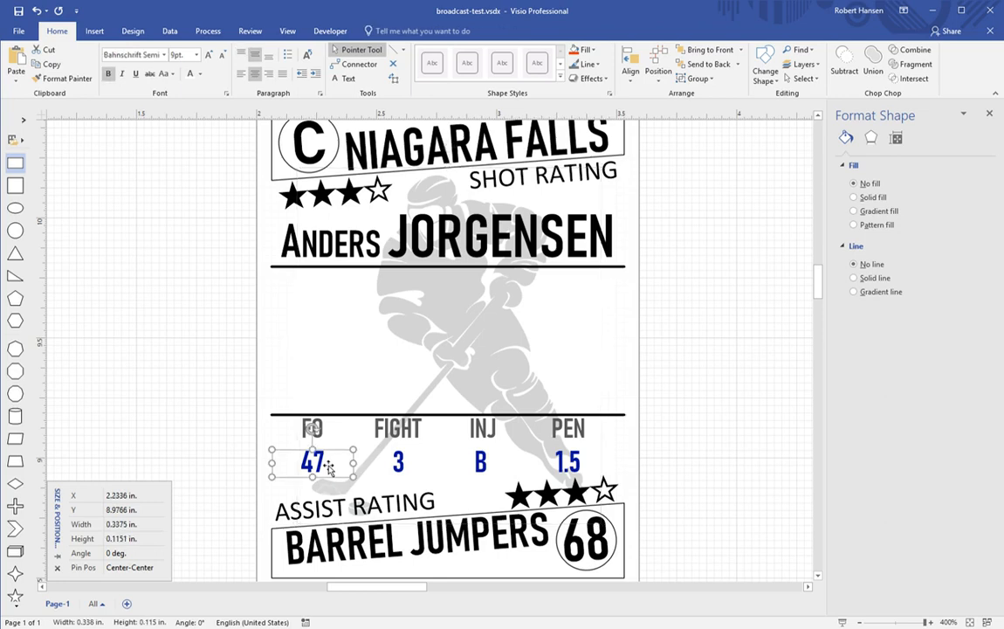
shift+click(399, 461)
shift+click(480, 463)
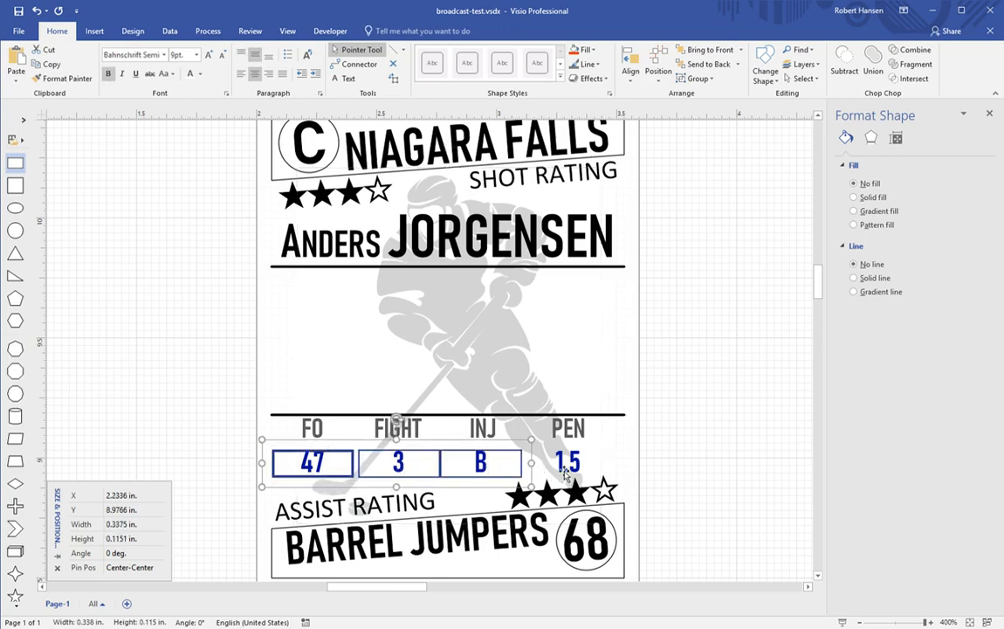
shift+click(564, 470)
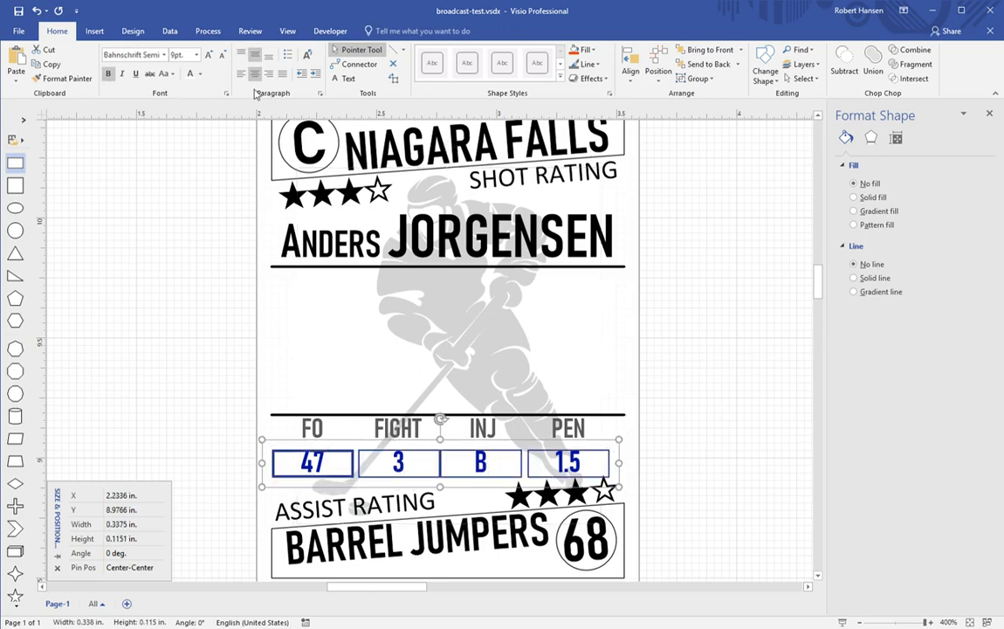
click(208, 59)
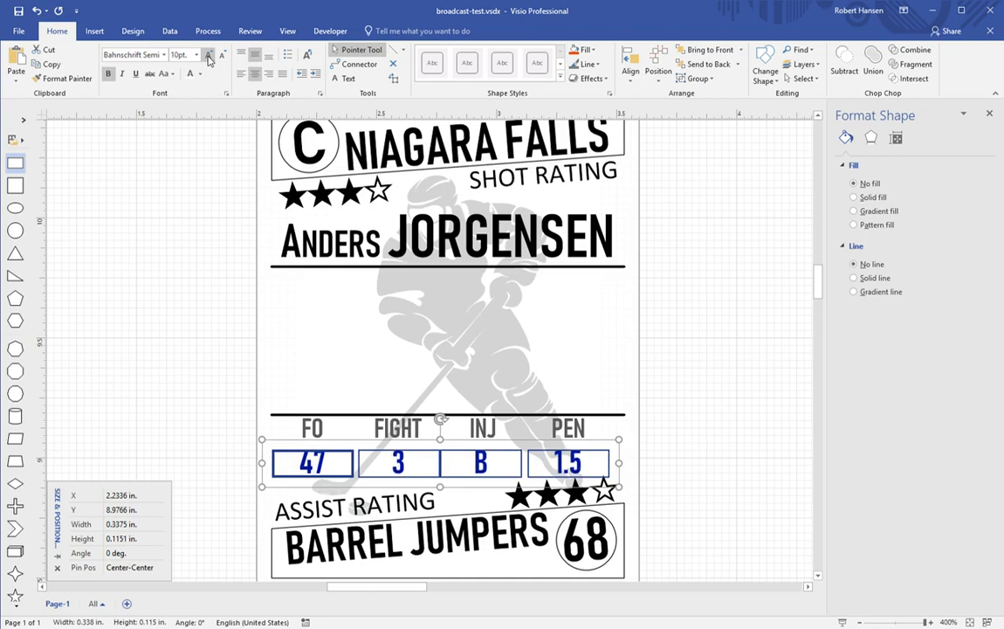
Step: Nudge the values up, then shift the whole stats block slightly right and down
key(shift+Up)
key(shift+Up)
key(shift+Up)
key(shift+Up)
key(shift+Up)
key(shift+Up)
key(shift+Up)
key(shift+Up)
key(shift+Up)
key(shift+Up)
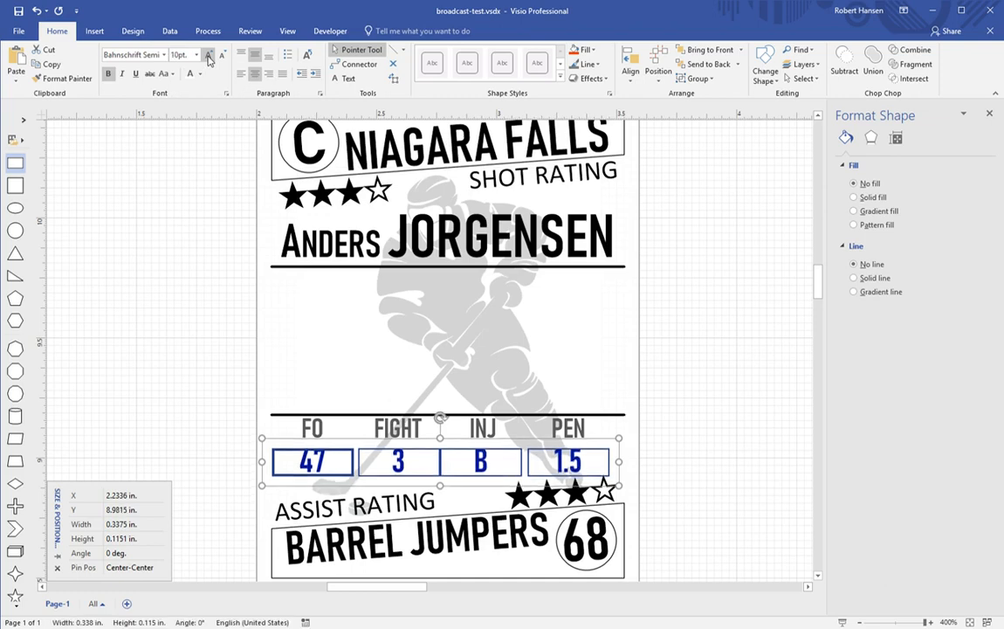
key(shift+Up)
key(shift+Up)
key(shift+Up)
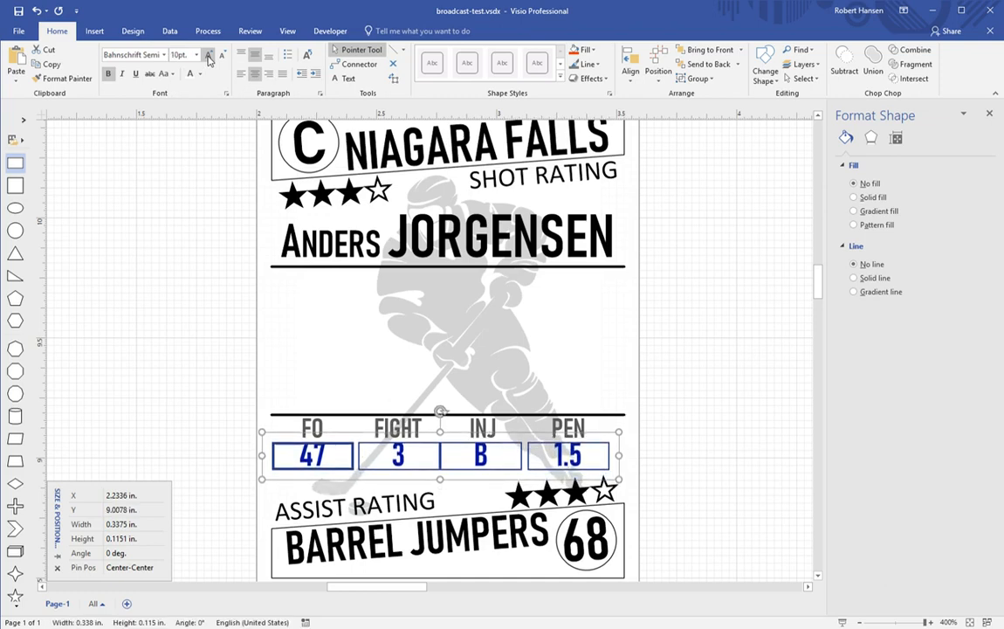
shift+click(390, 437)
shift+click(390, 437)
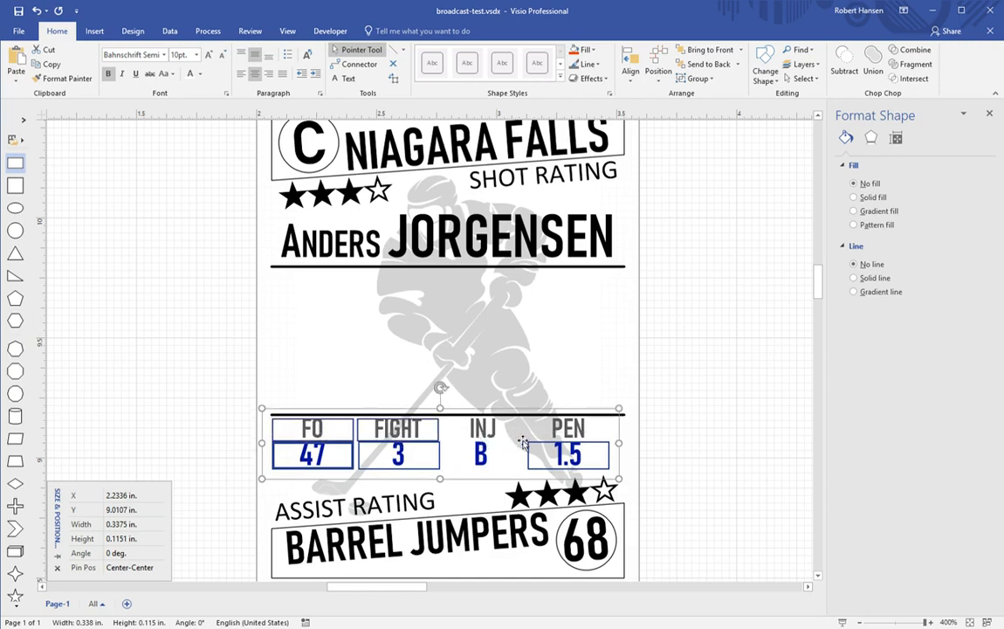
shift+click(490, 434)
shift+click(569, 433)
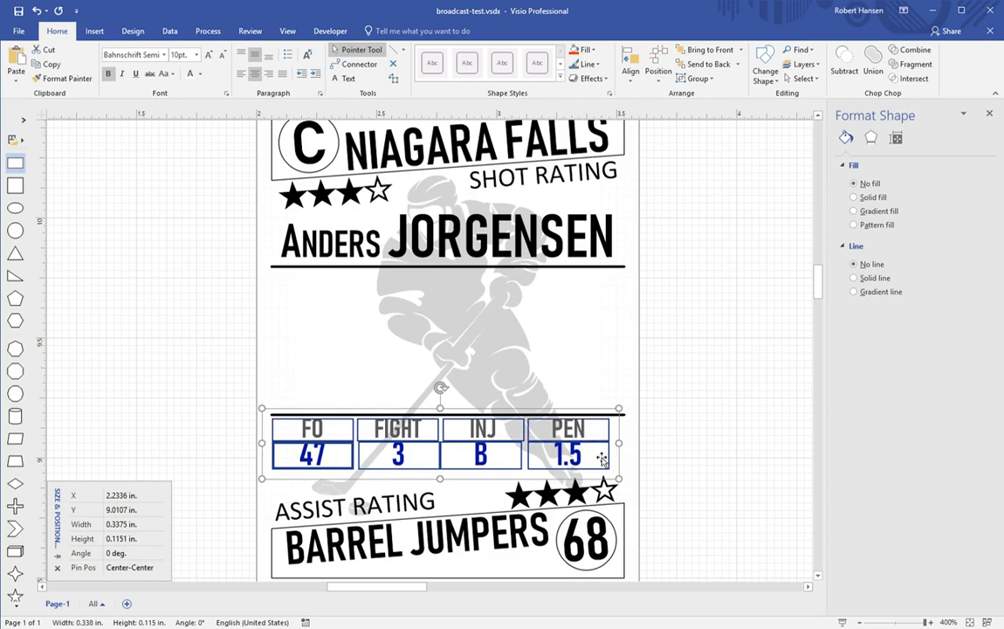
key(Right)
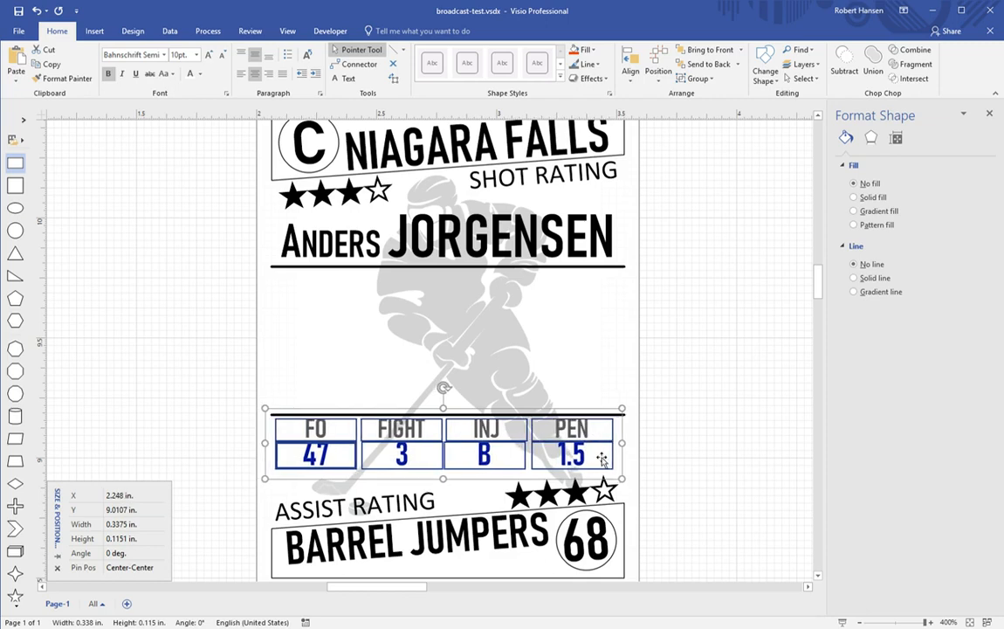
key(shift+Right)
key(shift+Down)
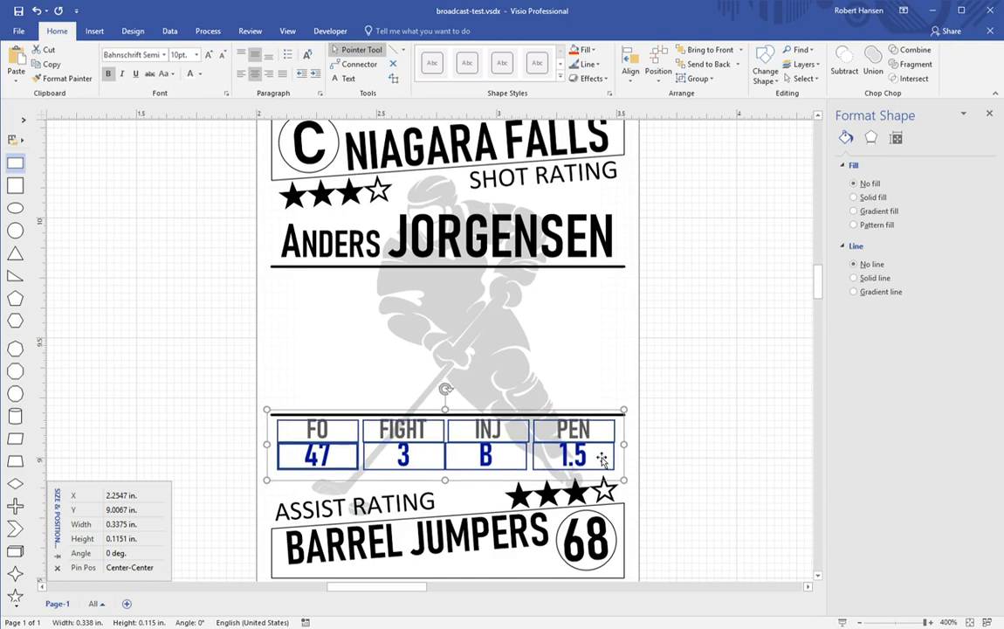
key(shift+Right)
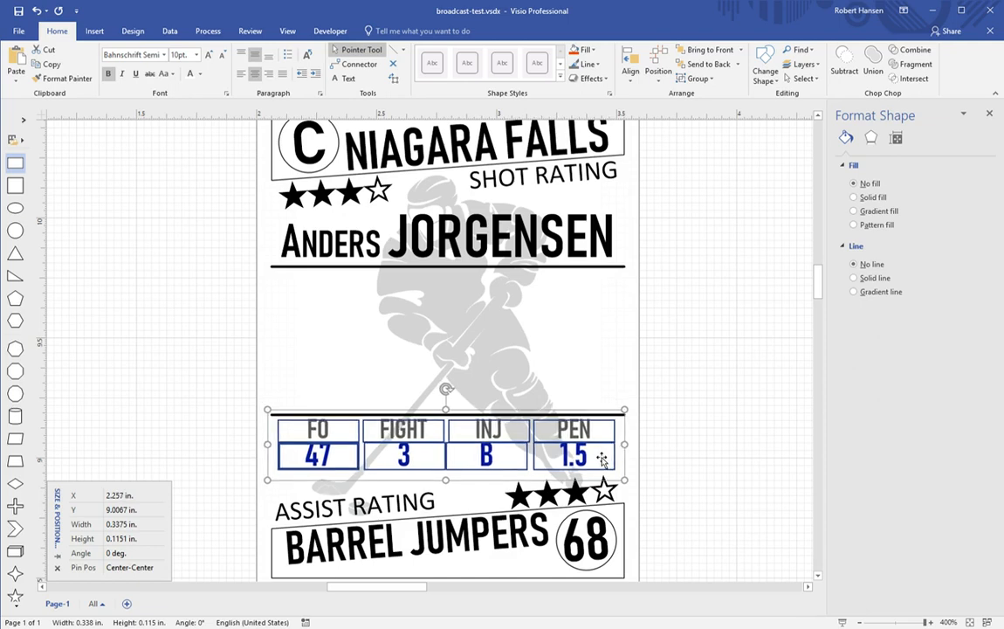
click(700, 459)
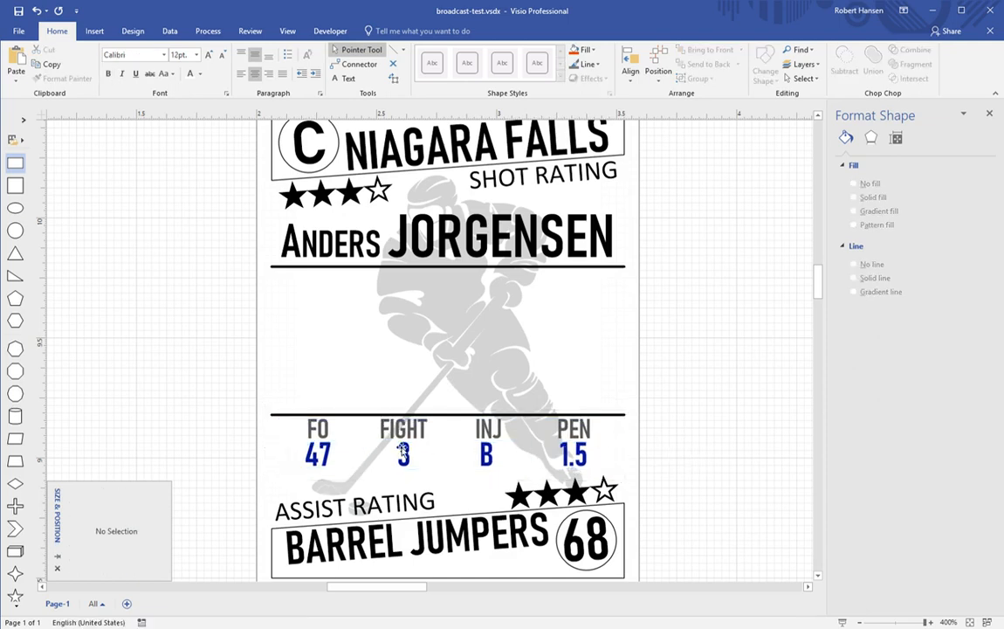
Step: Nudge the INJ and PEN stat boxes slightly down
click(330, 447)
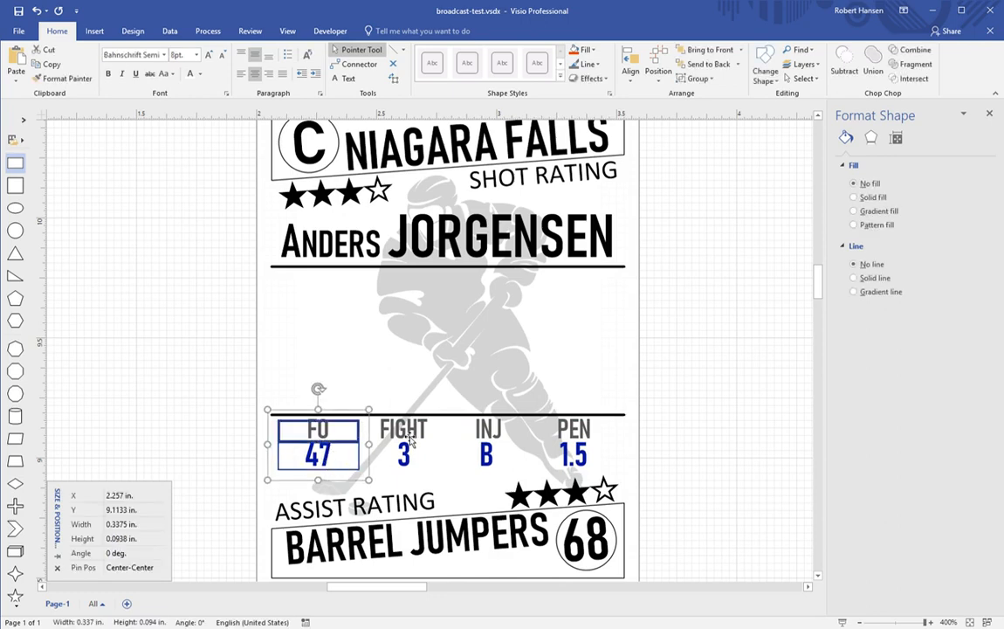
click(408, 460)
shift+click(485, 436)
shift+click(487, 460)
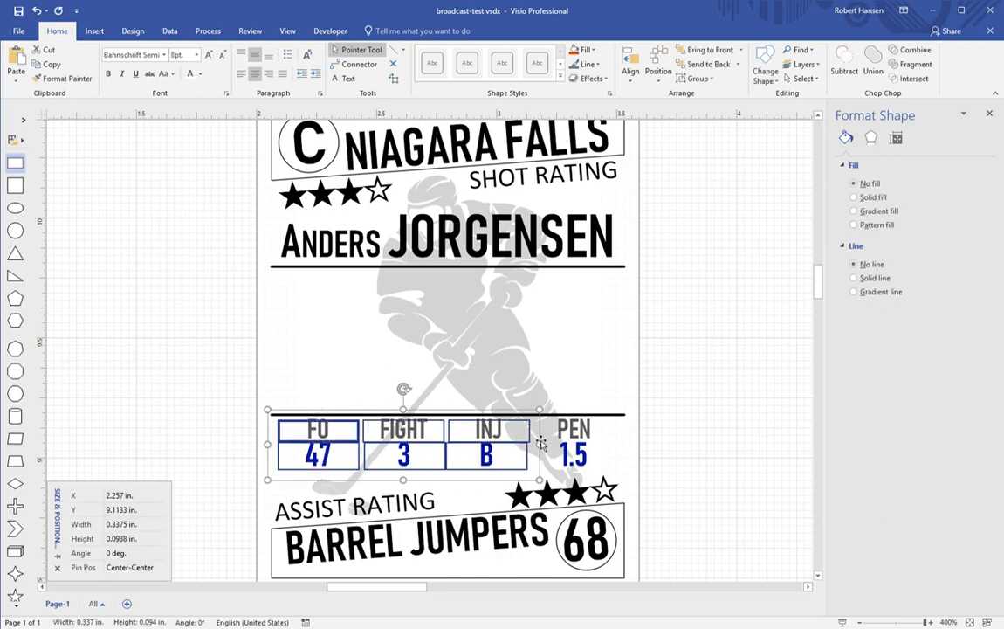
shift+click(568, 435)
shift+click(572, 458)
drag(574, 459, 574, 462)
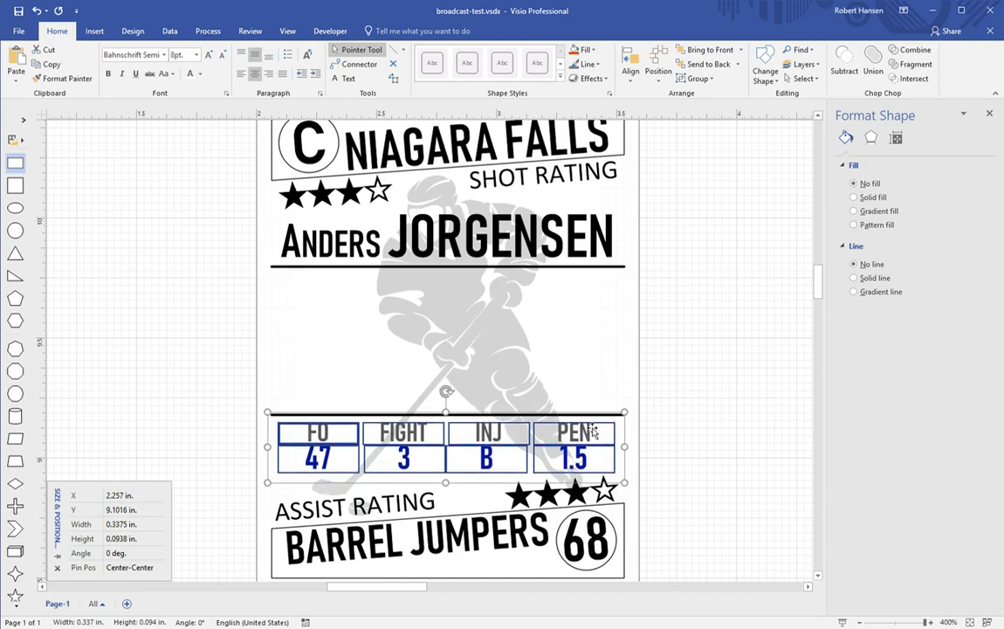
click(714, 408)
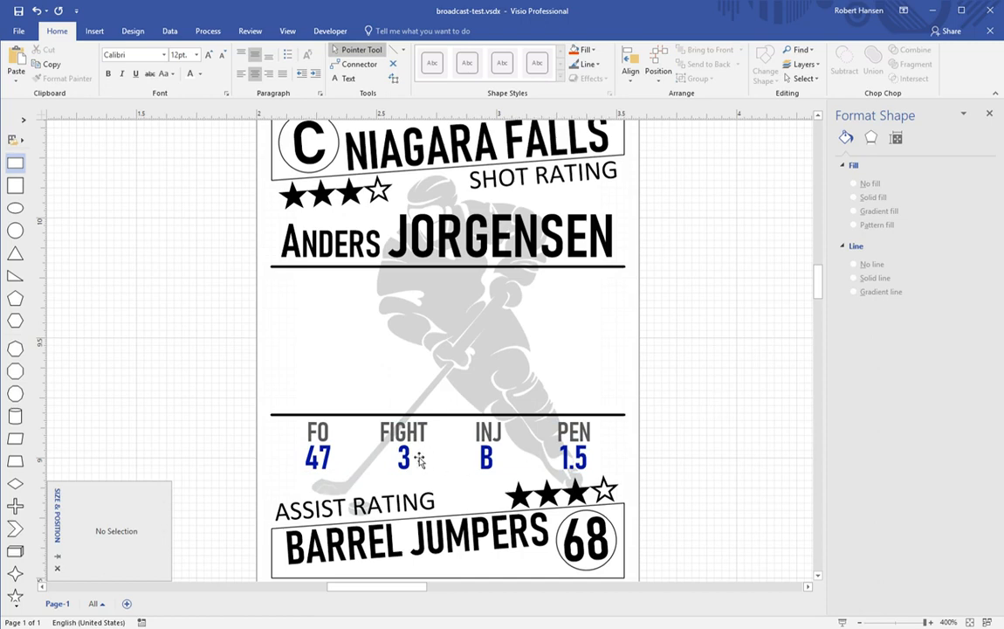
Step: Turn the text of all FO, FIGHT, INJ and PEN stat boxes black
click(306, 446)
shift+click(331, 441)
shift+click(403, 454)
shift+click(489, 466)
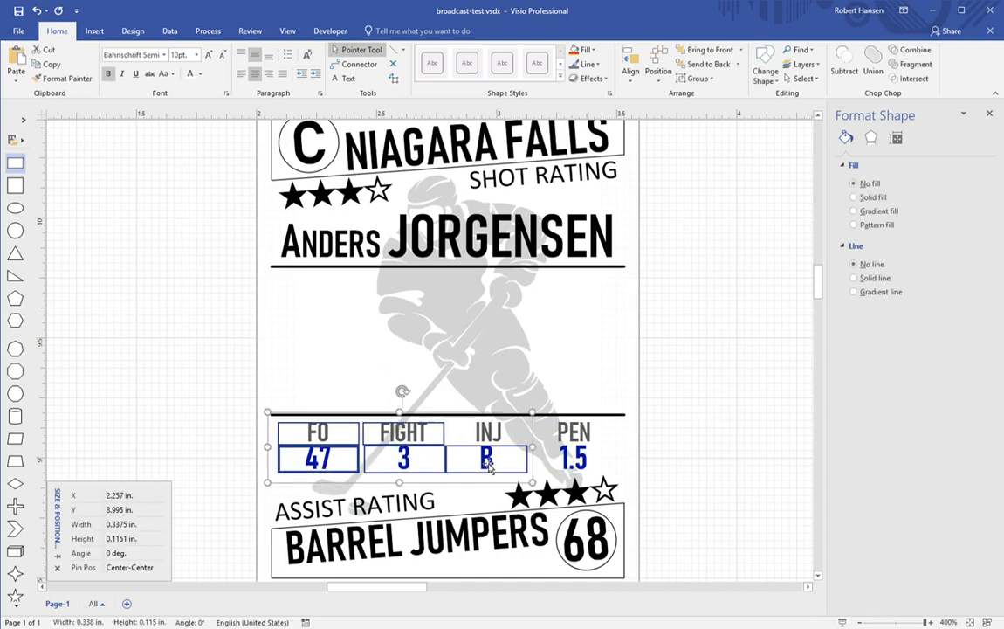
shift+click(568, 441)
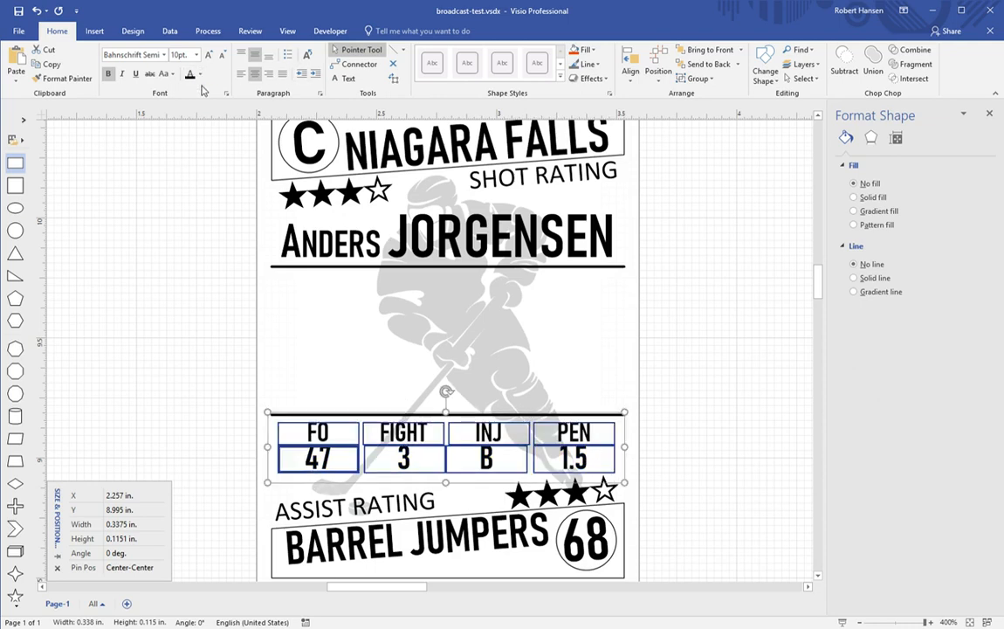
click(709, 348)
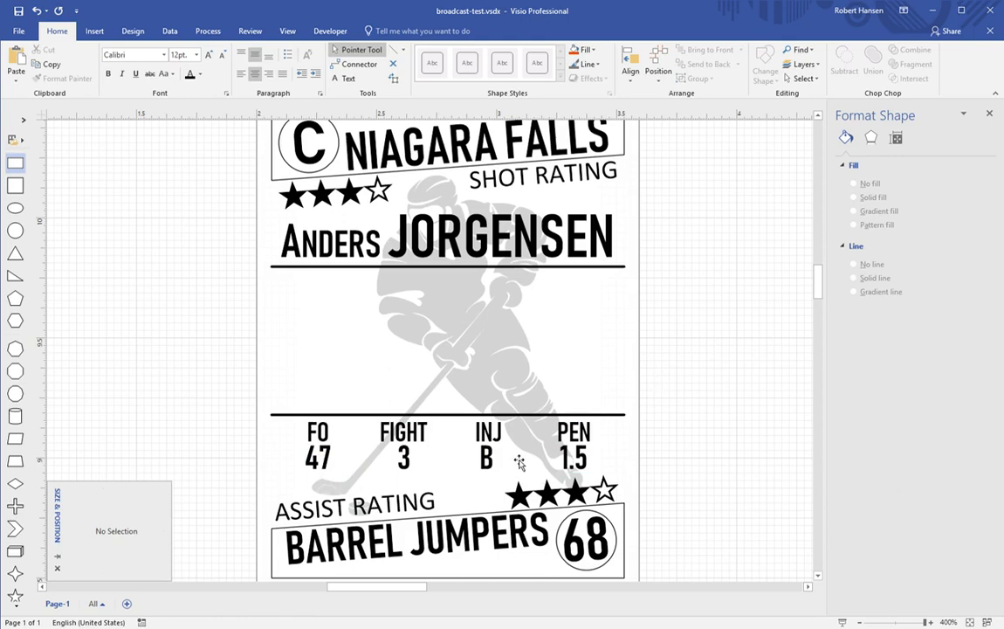
Step: Change the INJ value from B to A and the PEN value from 1.5 to 0.5
click(487, 460)
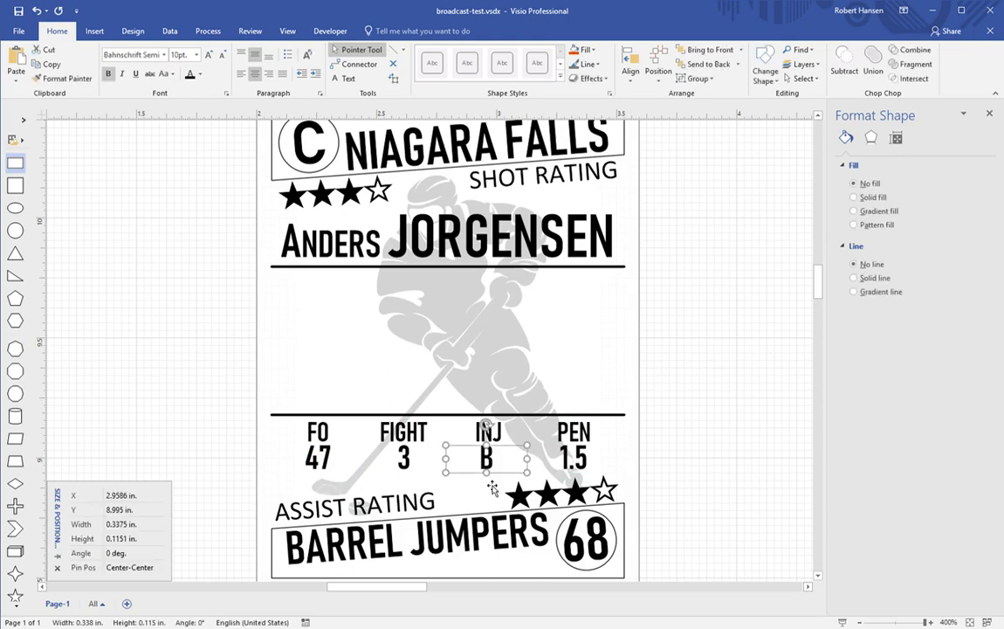
text(A)
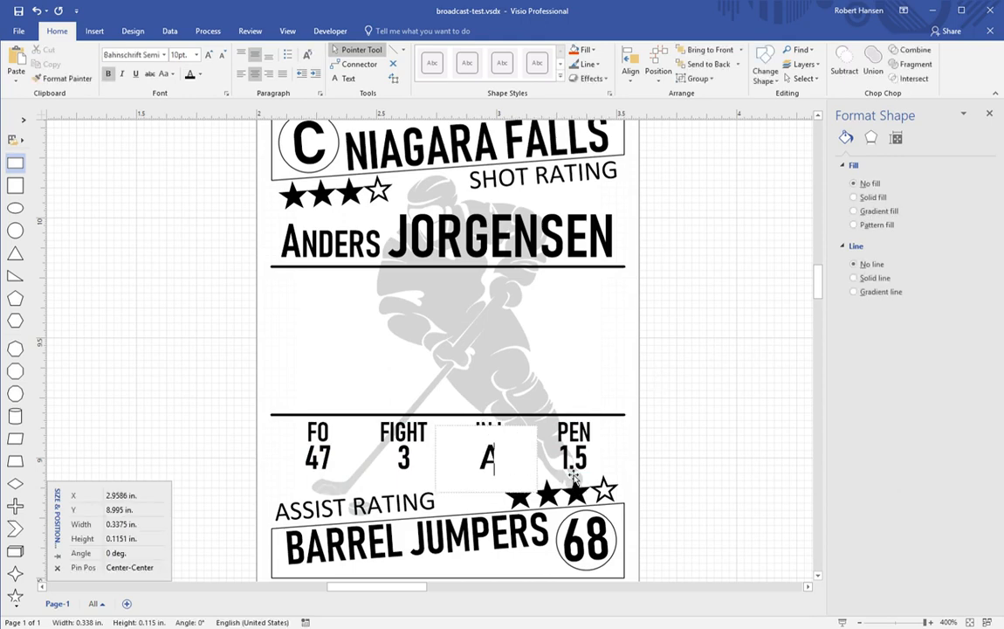
click(574, 472)
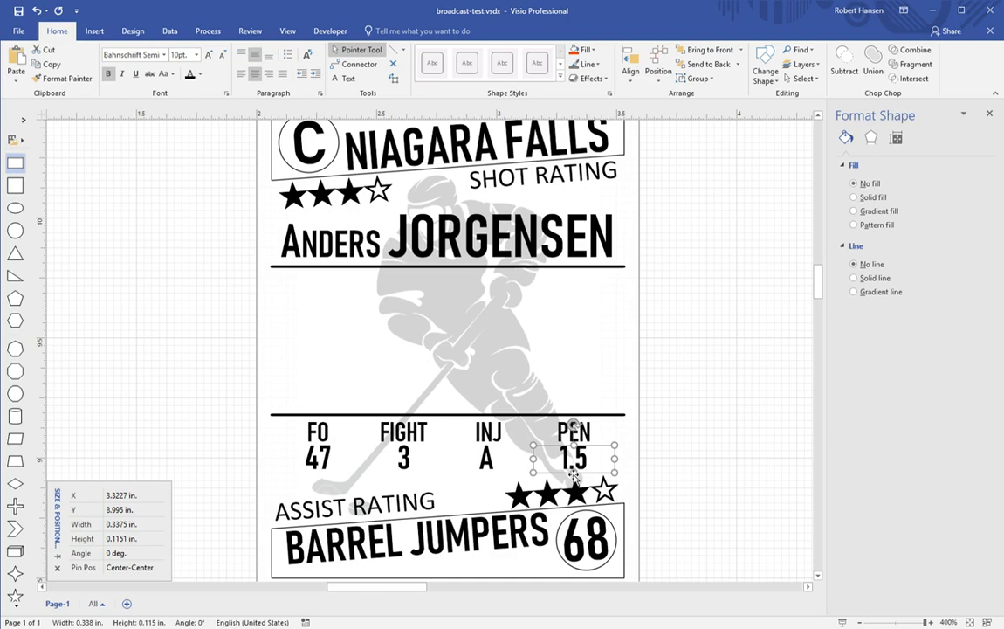
text(0.5)
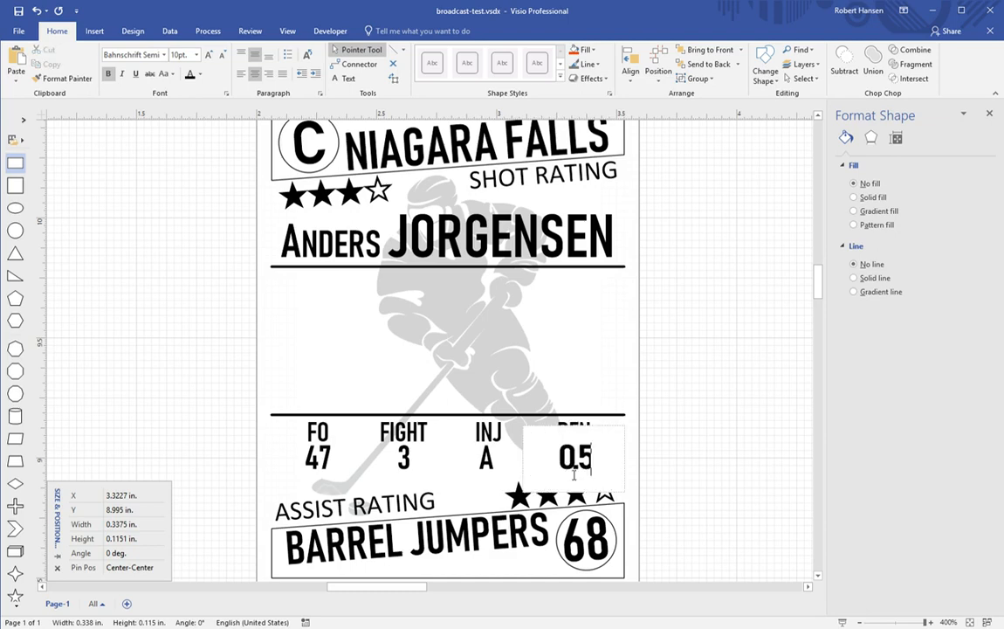
click(694, 491)
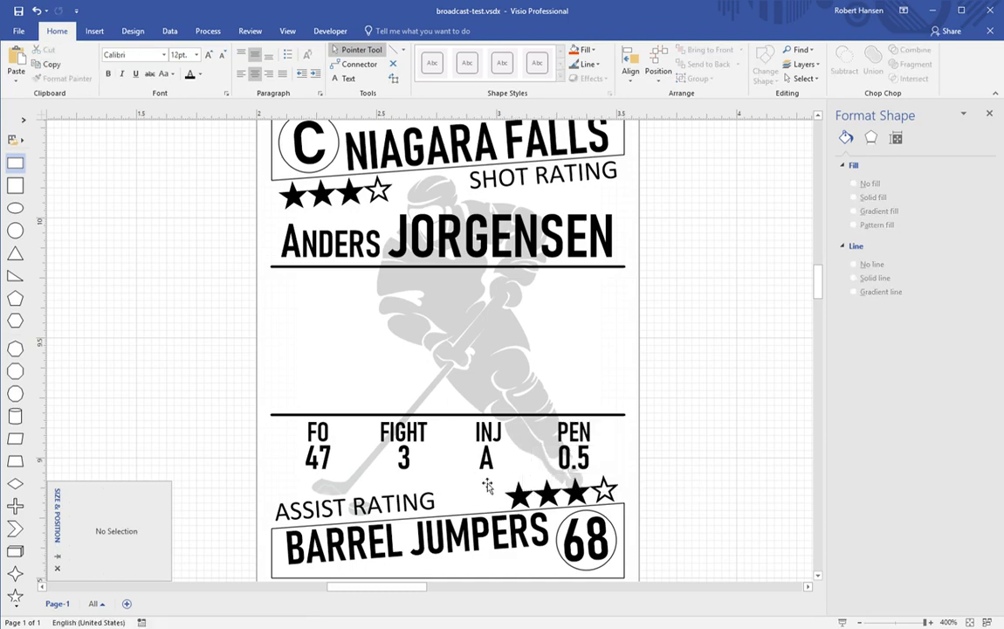
Step: Change the FO value from 47 to 50, then select the four values together
click(406, 462)
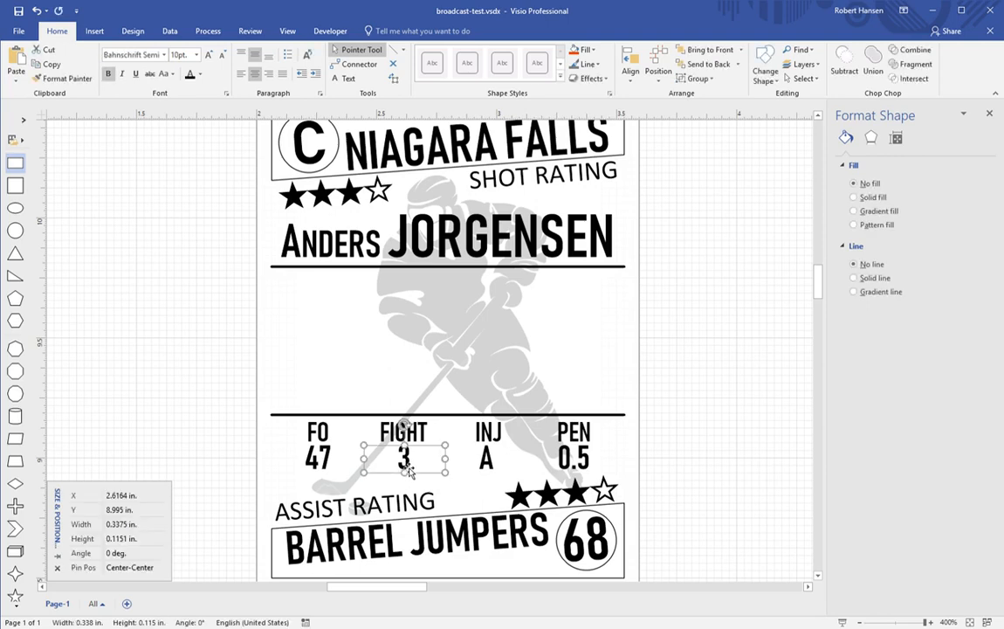
click(328, 469)
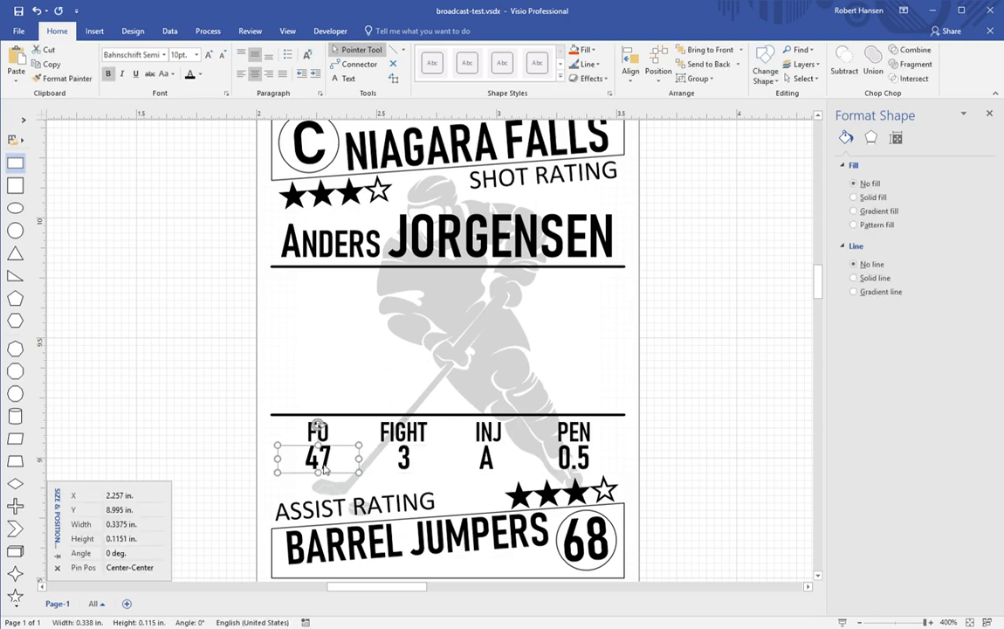
text(50)
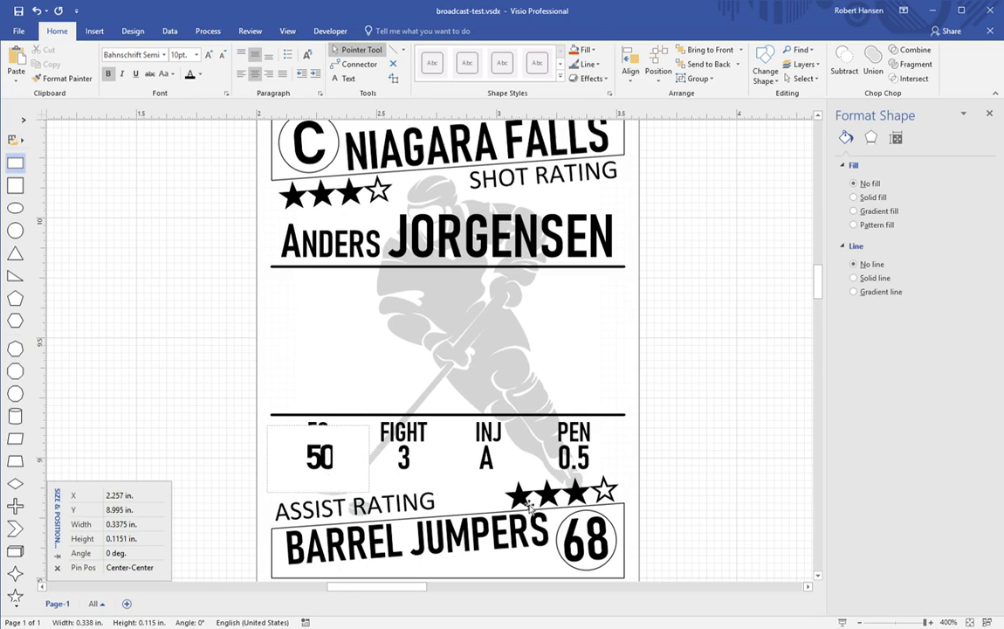
click(661, 499)
click(330, 472)
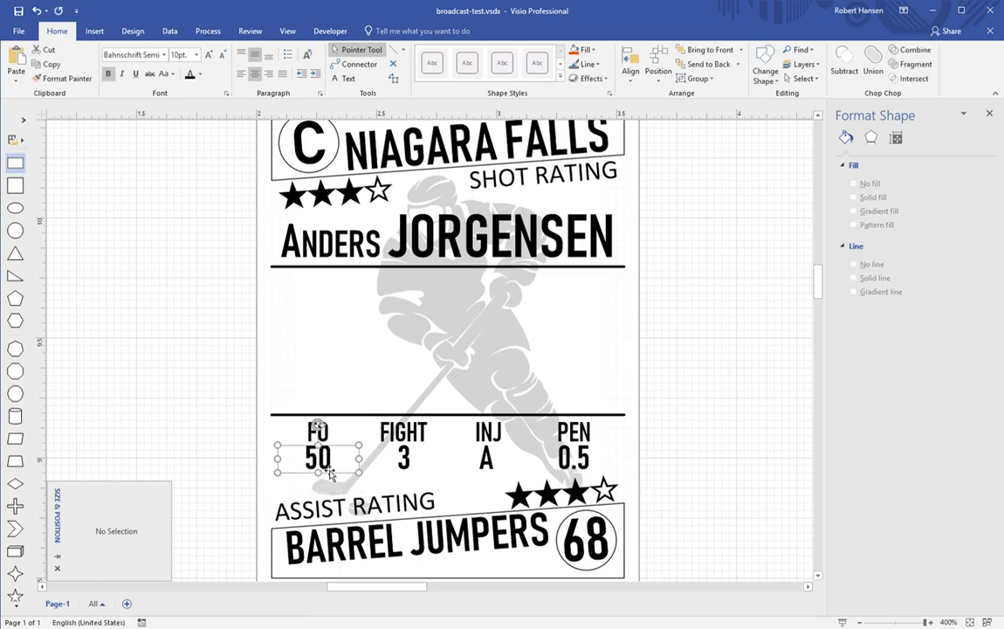
shift+click(403, 458)
shift+click(486, 459)
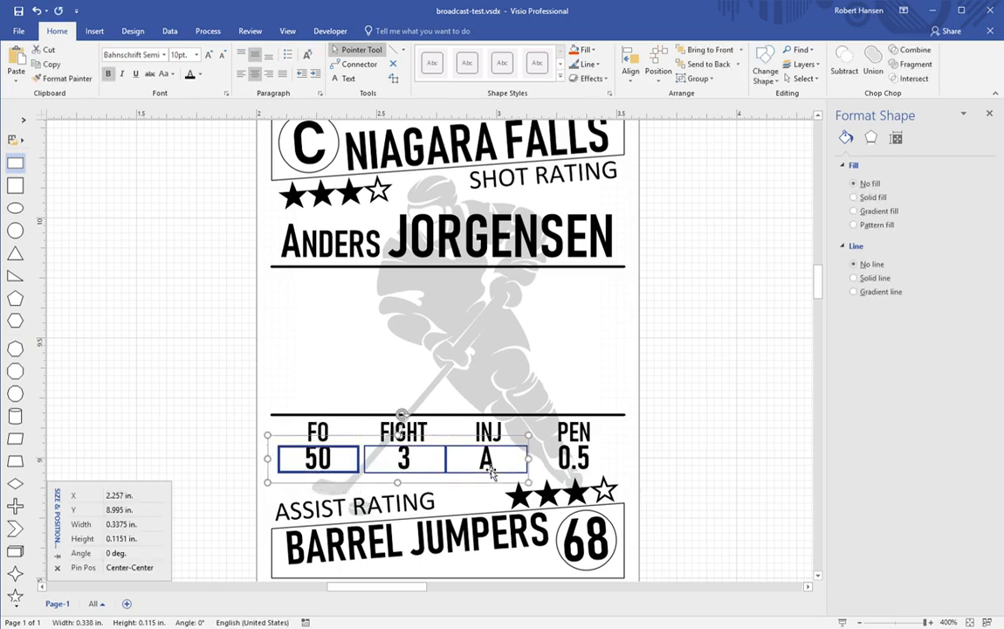
shift+click(573, 460)
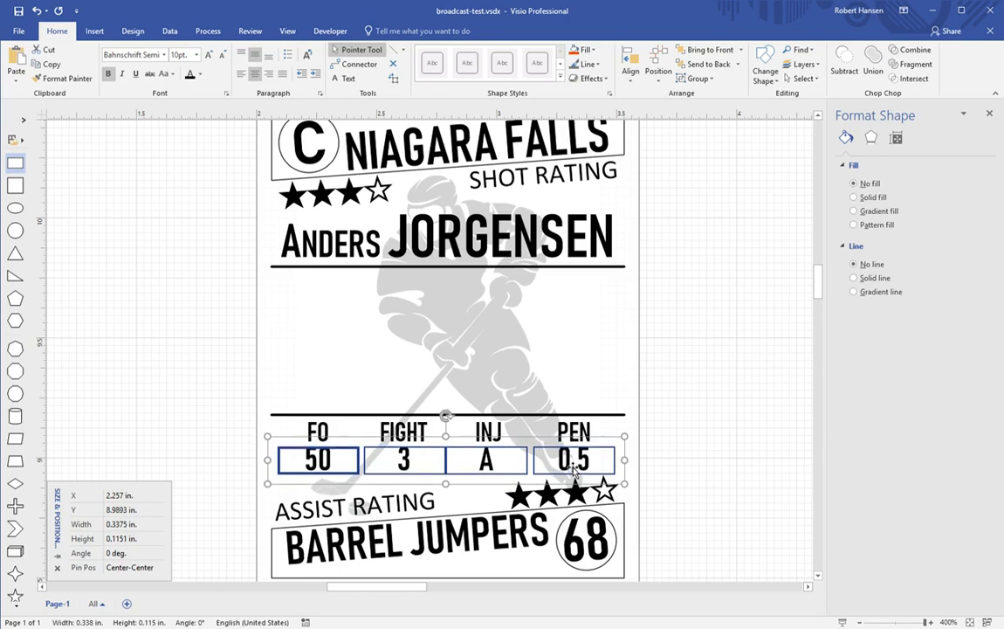
click(668, 480)
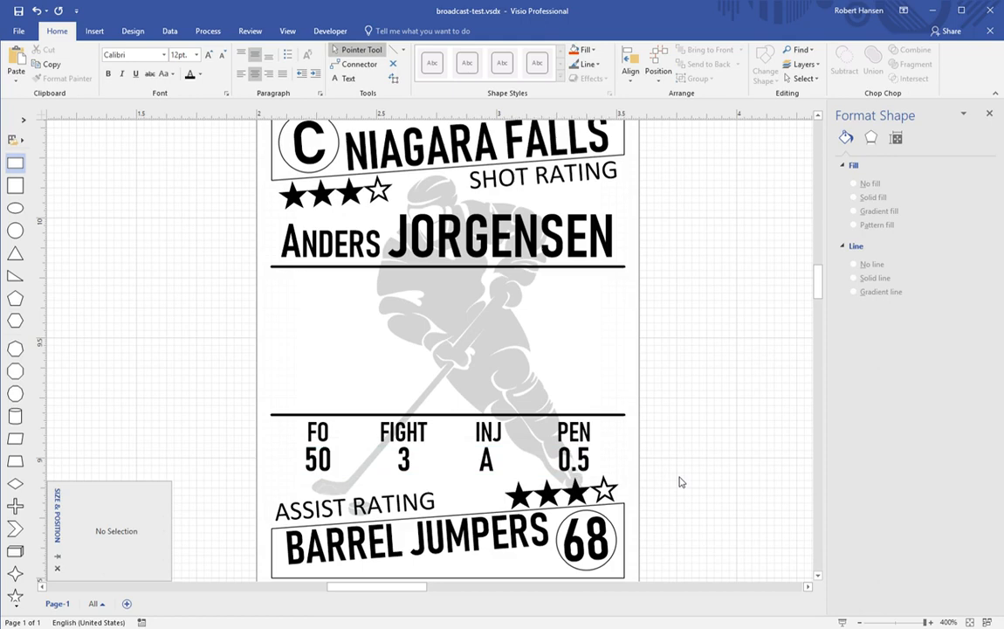
Step: Add a thin rectangle about 0.69 in. wide under the name labelled SPEED
drag(15, 163, 333, 361)
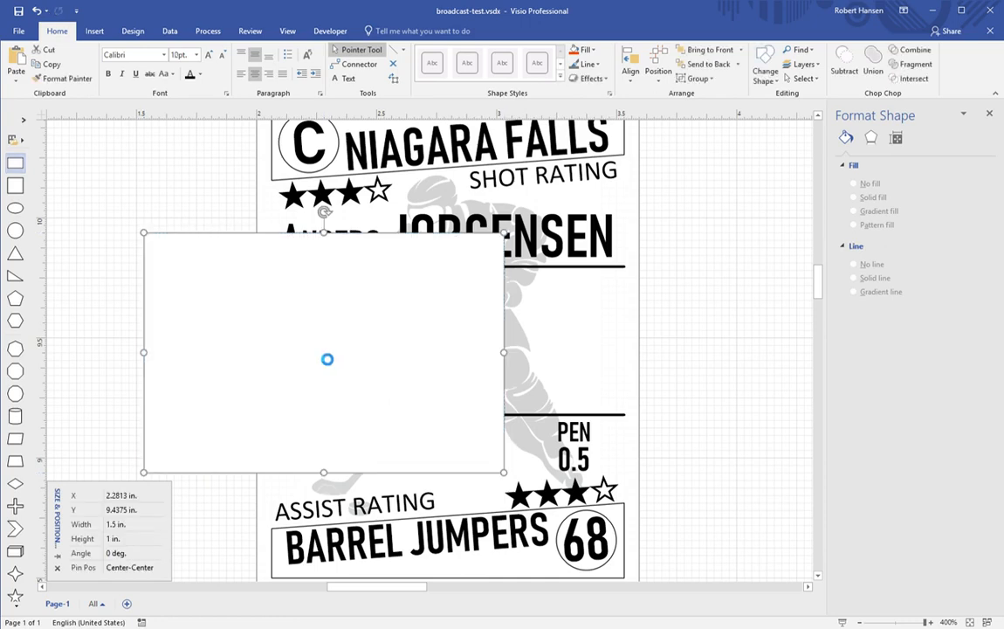
drag(333, 249, 429, 291)
drag(629, 293, 437, 306)
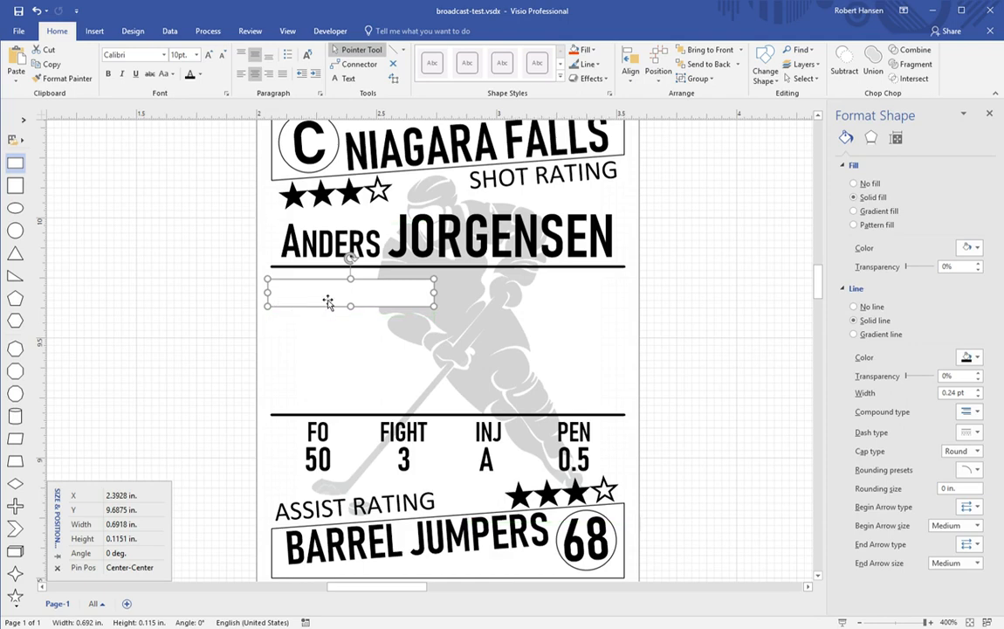
text(SPEED)
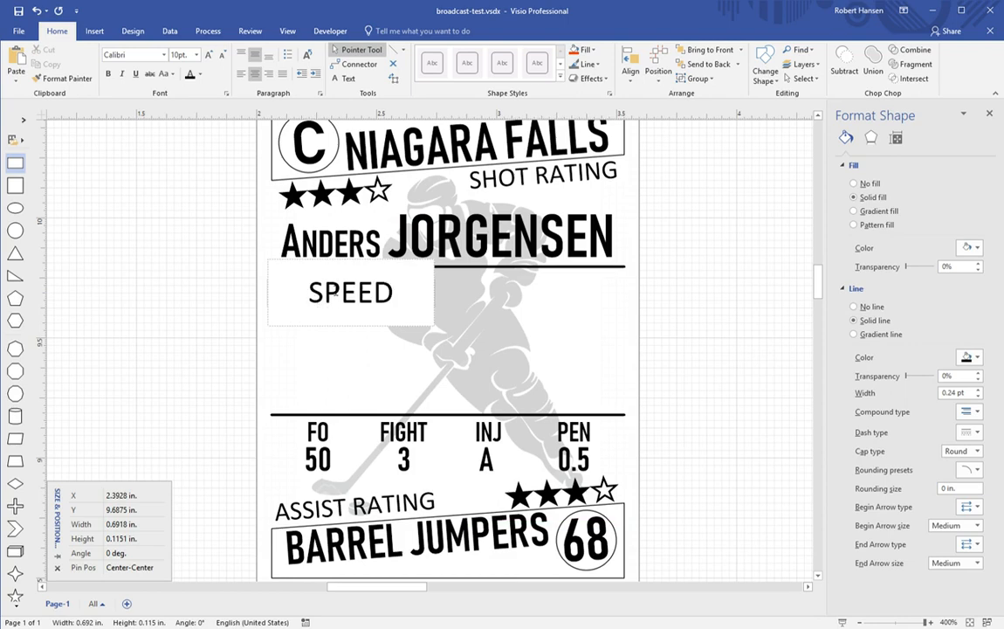
click(218, 307)
click(347, 297)
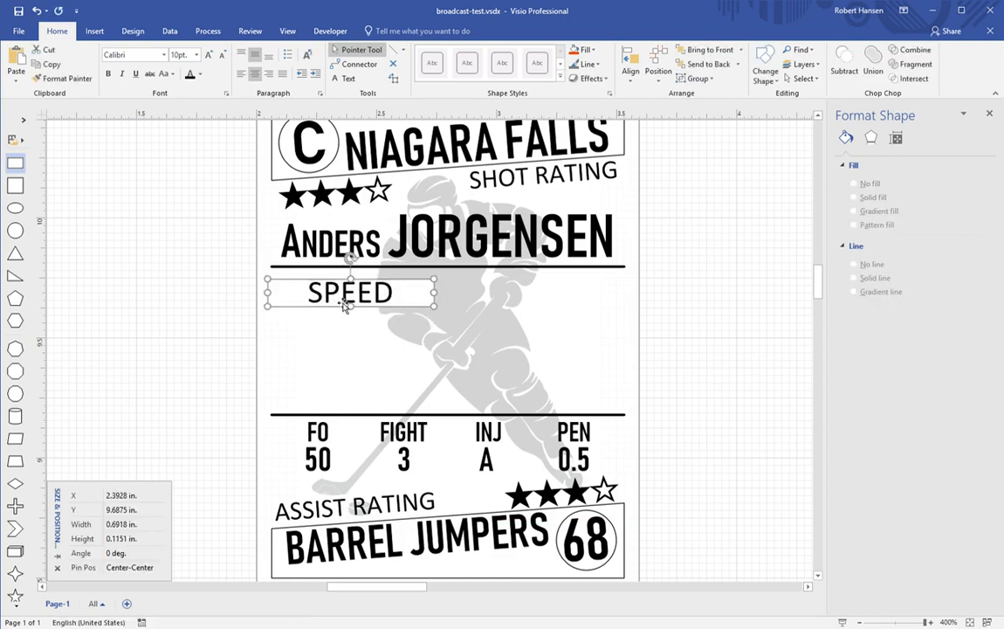
Step: Format SPEED in Bahnschrift SemiBold at 12 pt, left-aligned
click(160, 55)
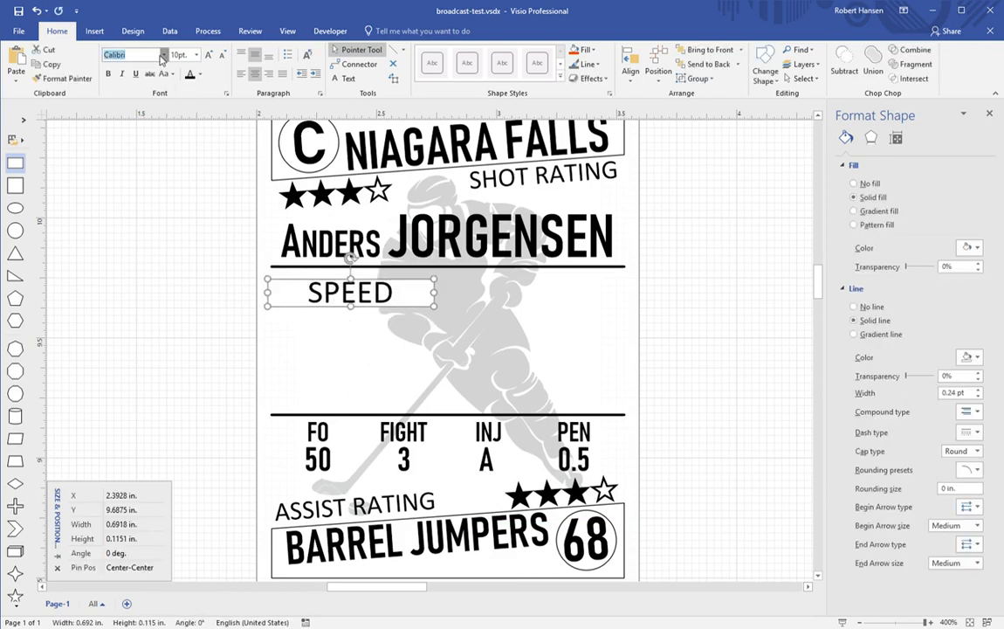
click(172, 163)
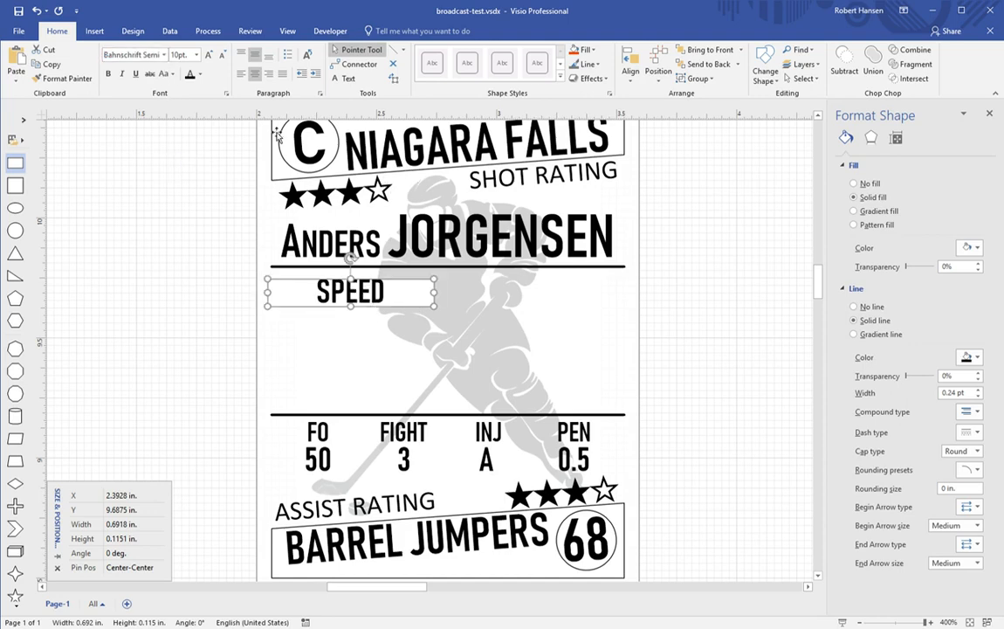
click(207, 55)
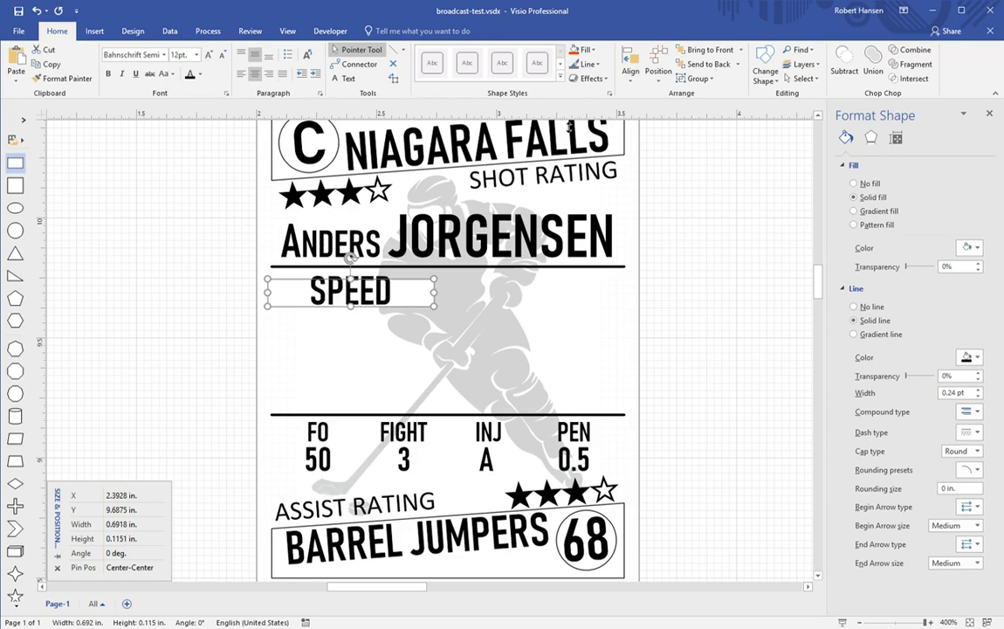
click(241, 73)
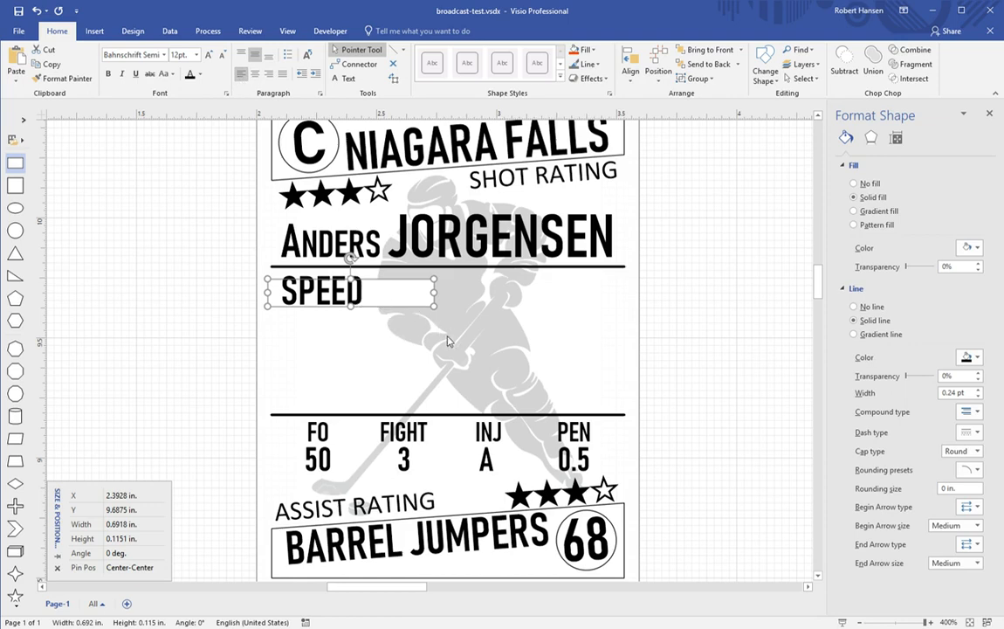
click(229, 327)
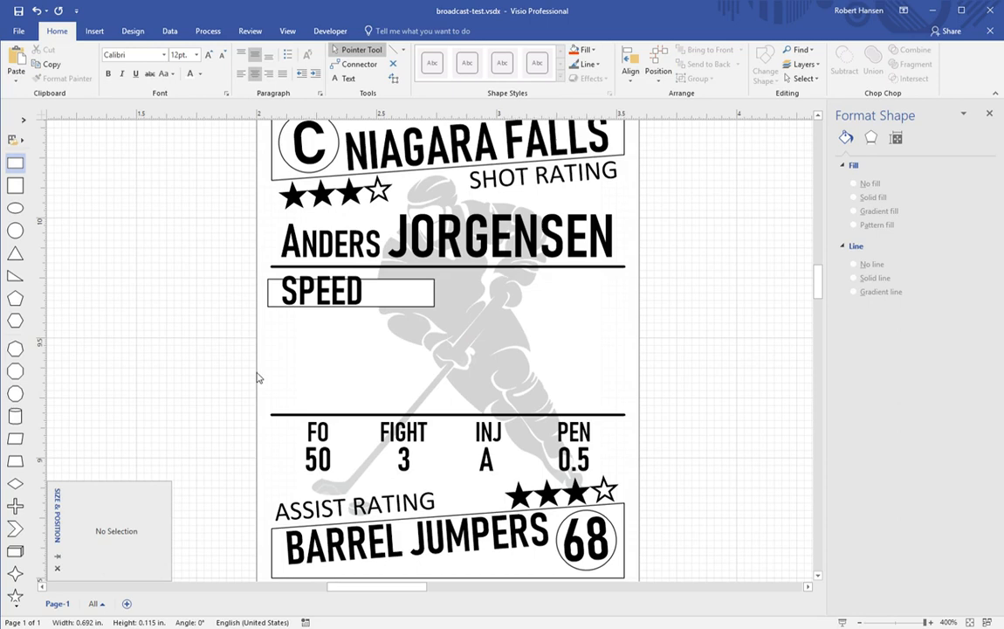
click(330, 301)
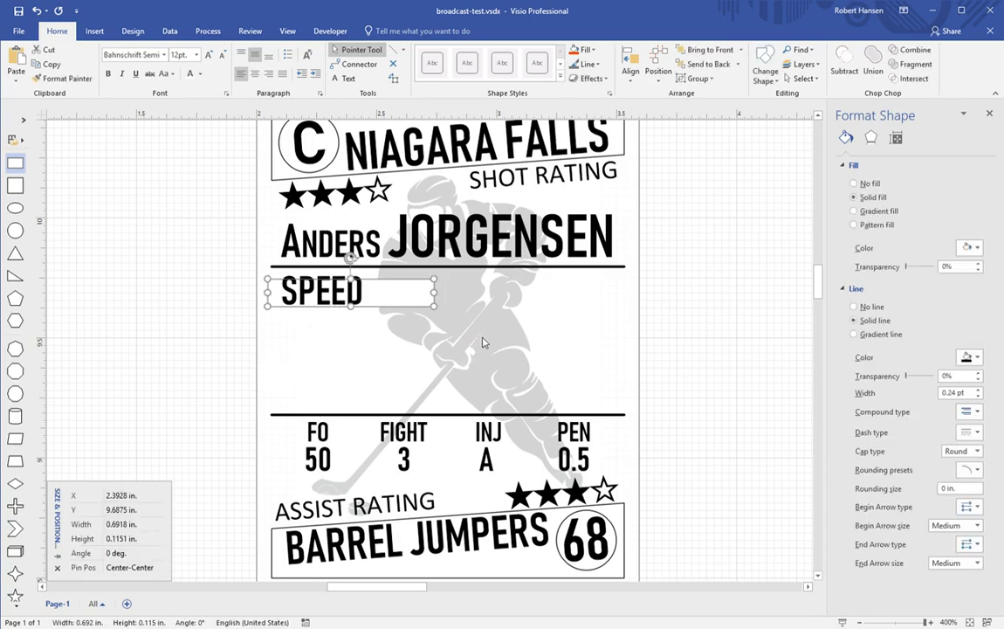
Step: Paste two copies of the SPEED box stacked beneath the first and adjust their spacing
click(251, 336)
key(ctrl+v)
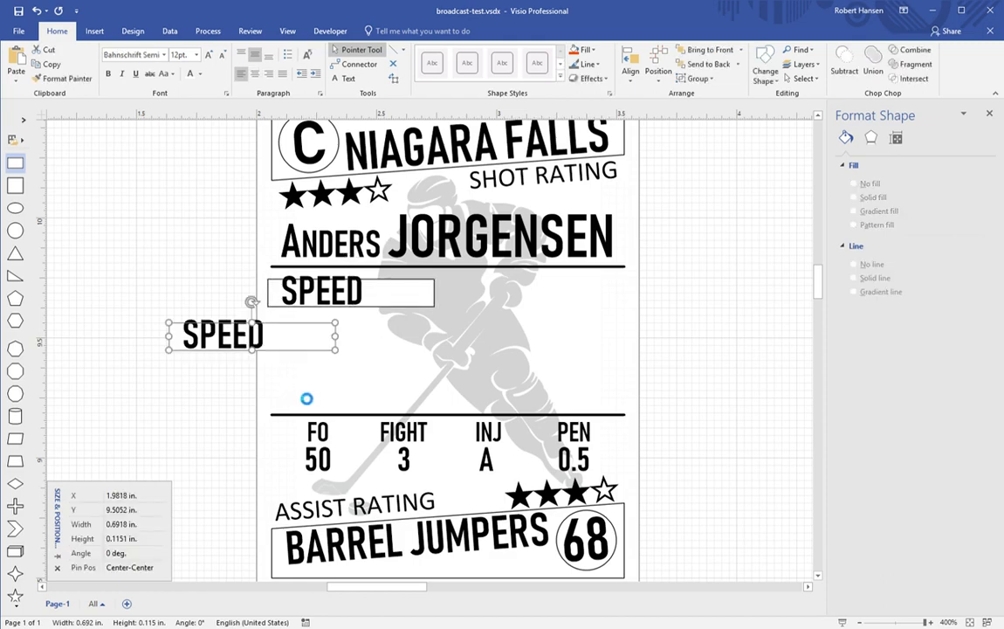
drag(251, 342, 351, 340)
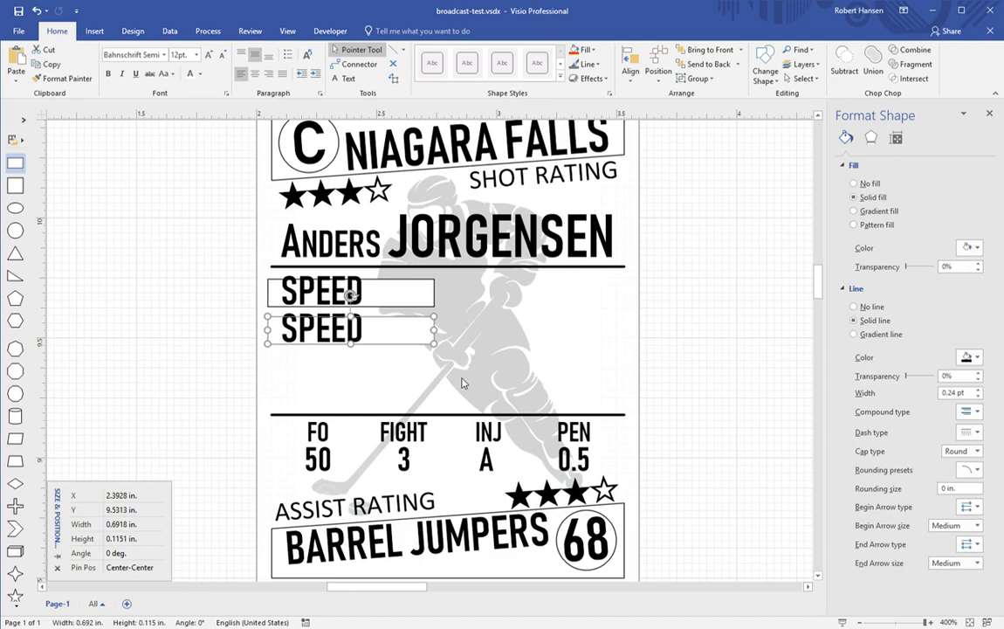
drag(365, 336, 365, 374)
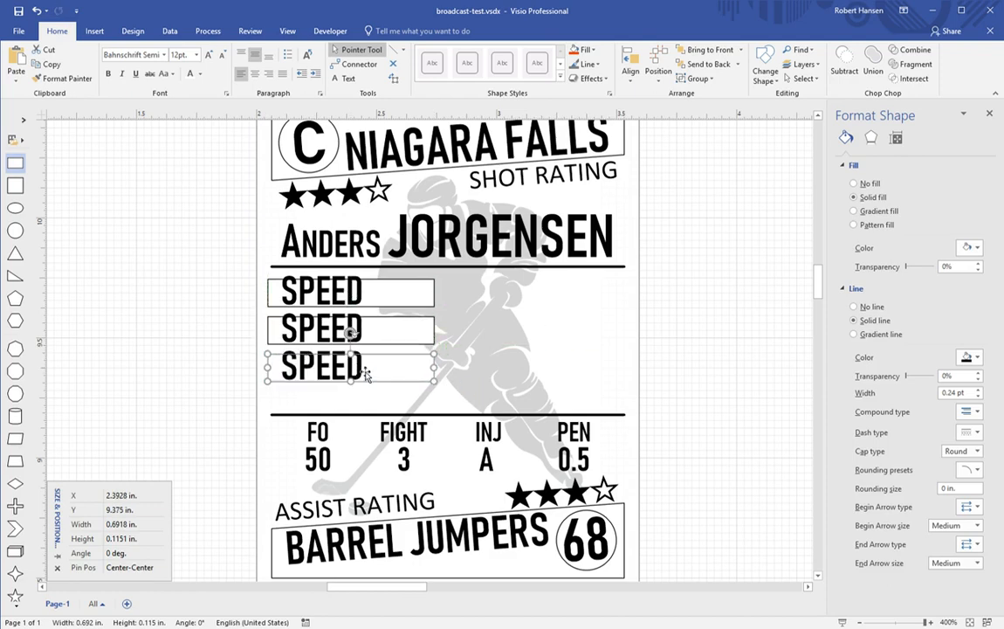
key(Down)
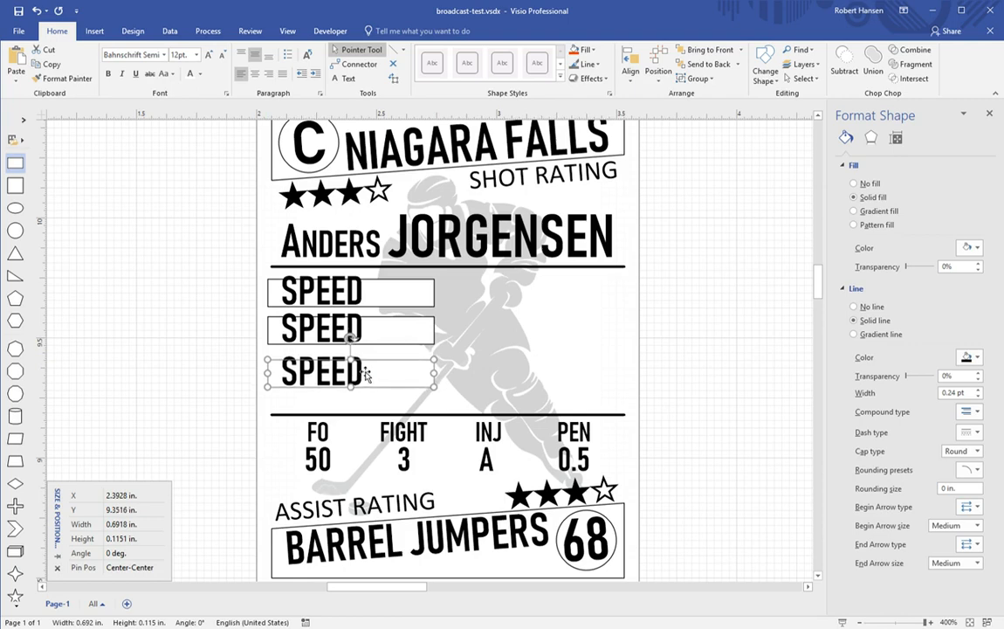
key(Down)
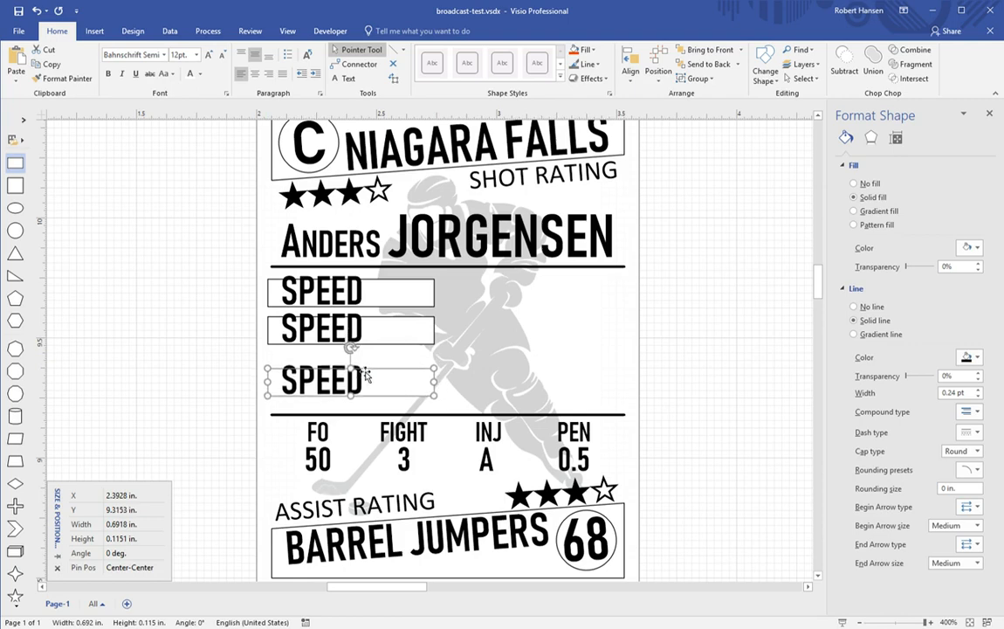
drag(365, 374, 376, 341)
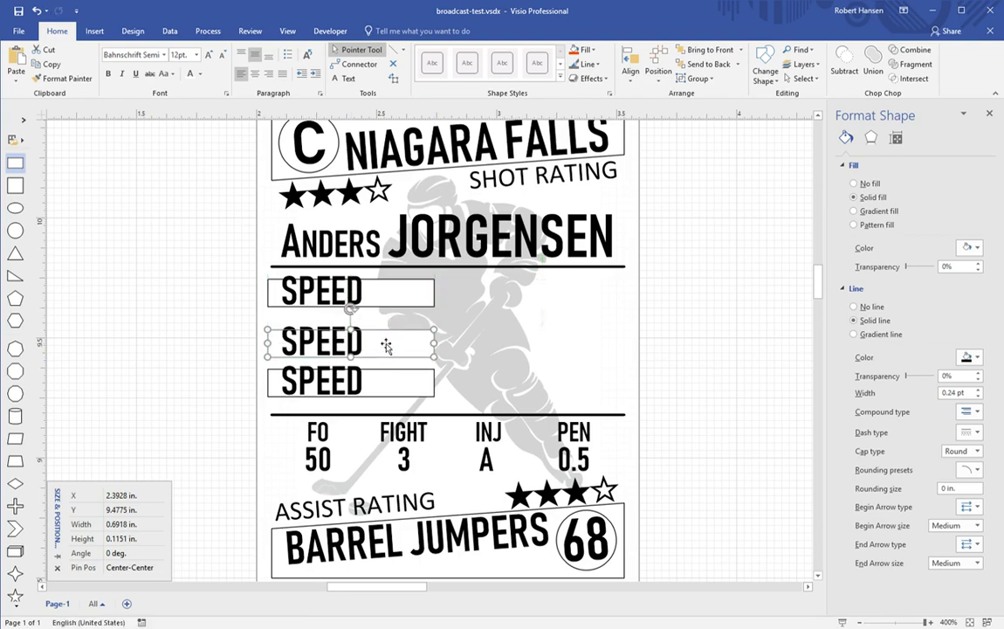
Step: Select all three SPEED boxes and undo the last arrangement change
click(373, 305)
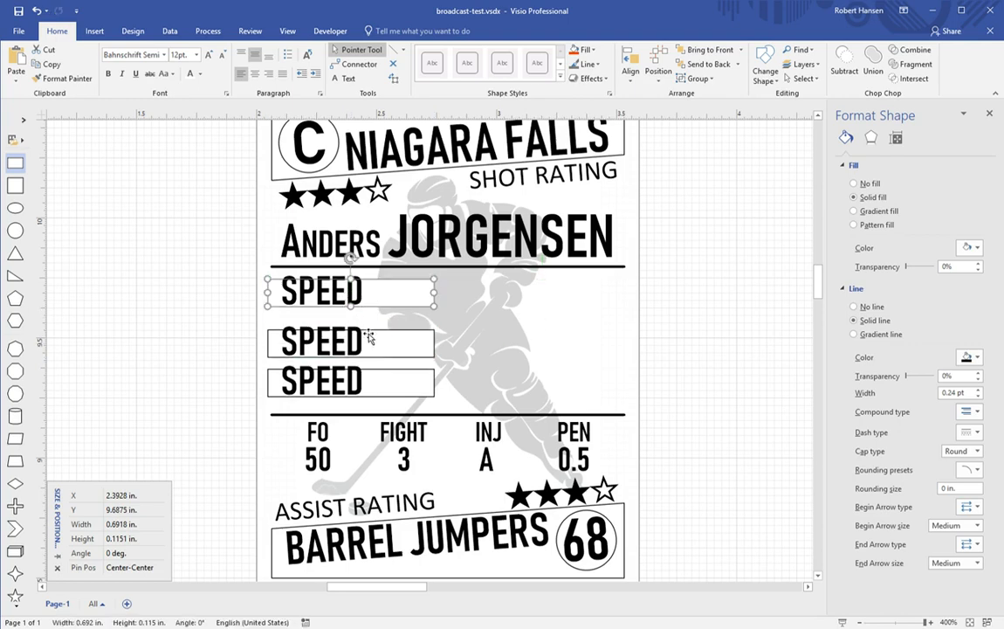
shift+click(373, 383)
shift+click(373, 347)
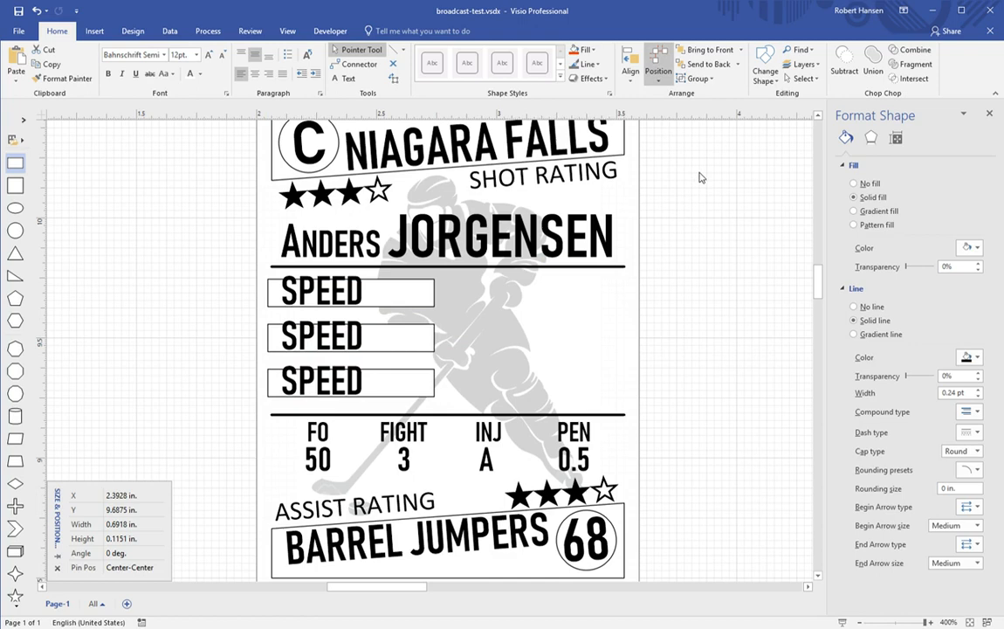
key(ctrl+z)
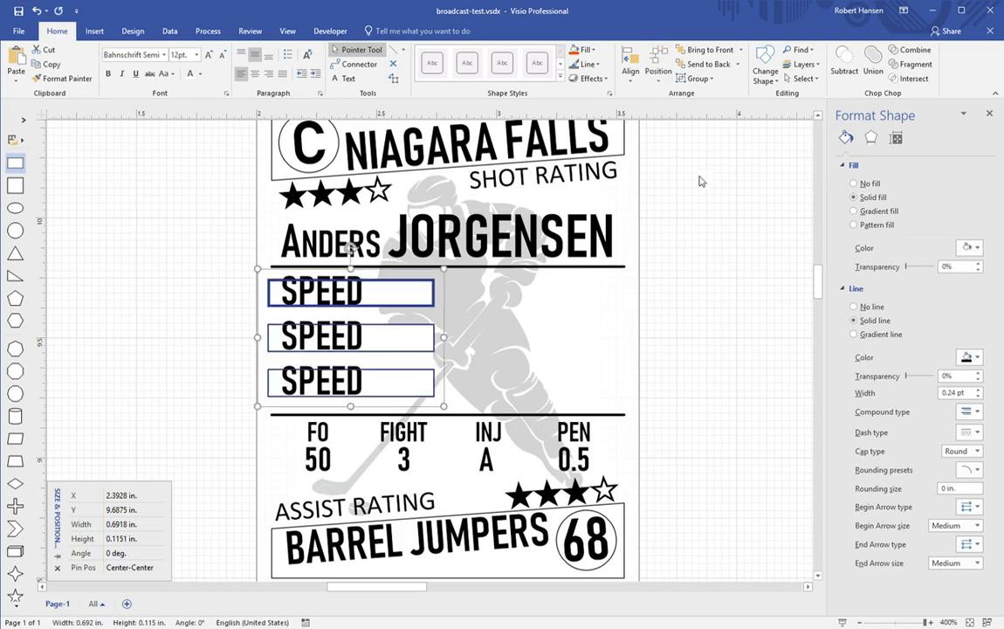
Step: Nudge the column of three SPEED boxes slightly down
click(685, 271)
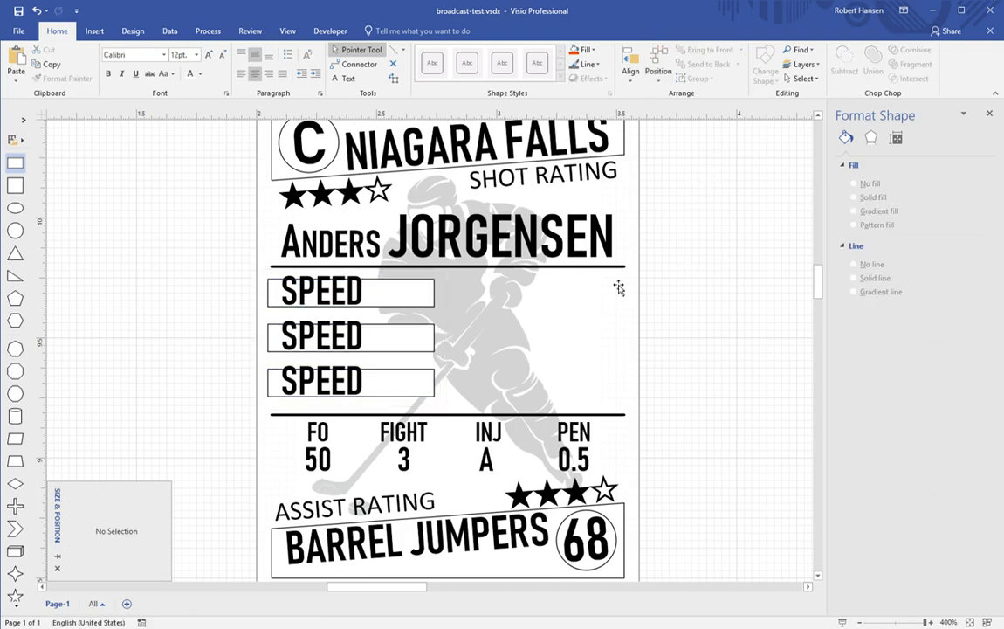
click(340, 302)
shift+click(336, 336)
shift+click(337, 381)
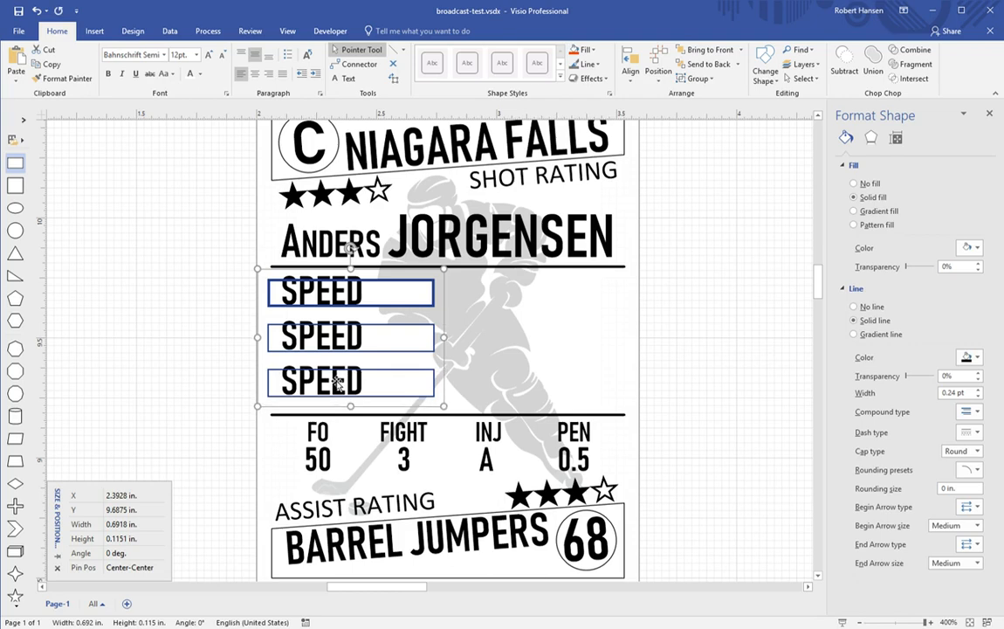
key(shift+Down)
key(shift+Down)
key(shift+Down)
key(shift+Down)
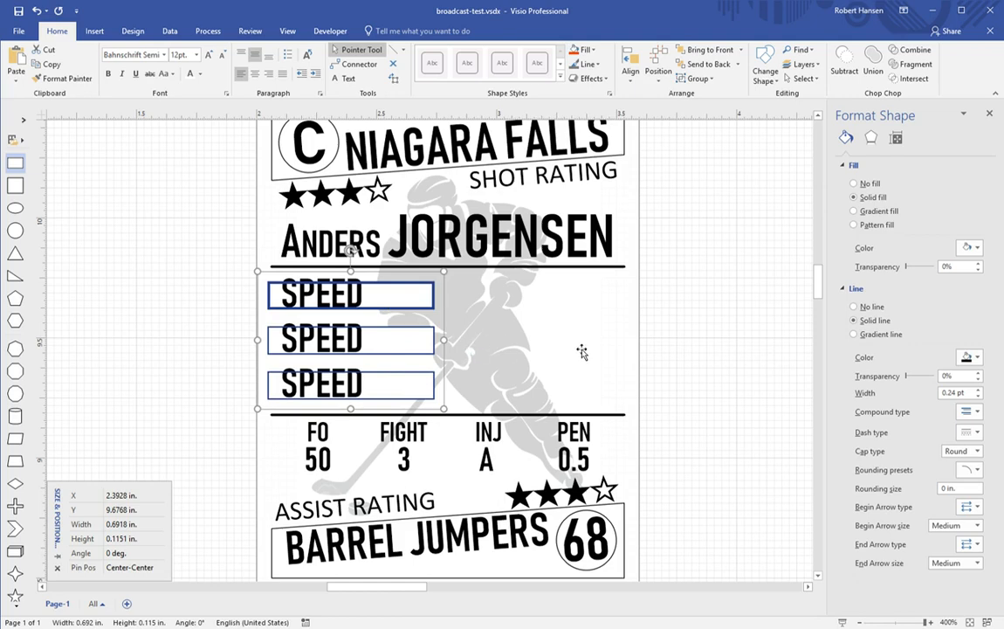
click(698, 327)
Step: Paste a copy of the column on the card's right half and clear the top box's text
key(ctrl+v)
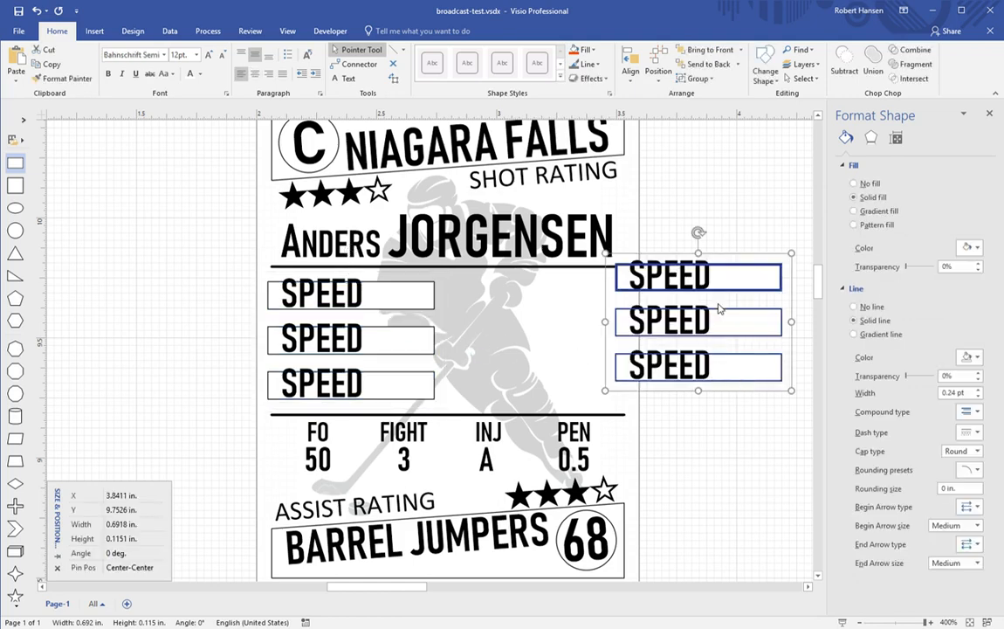
drag(729, 292, 555, 312)
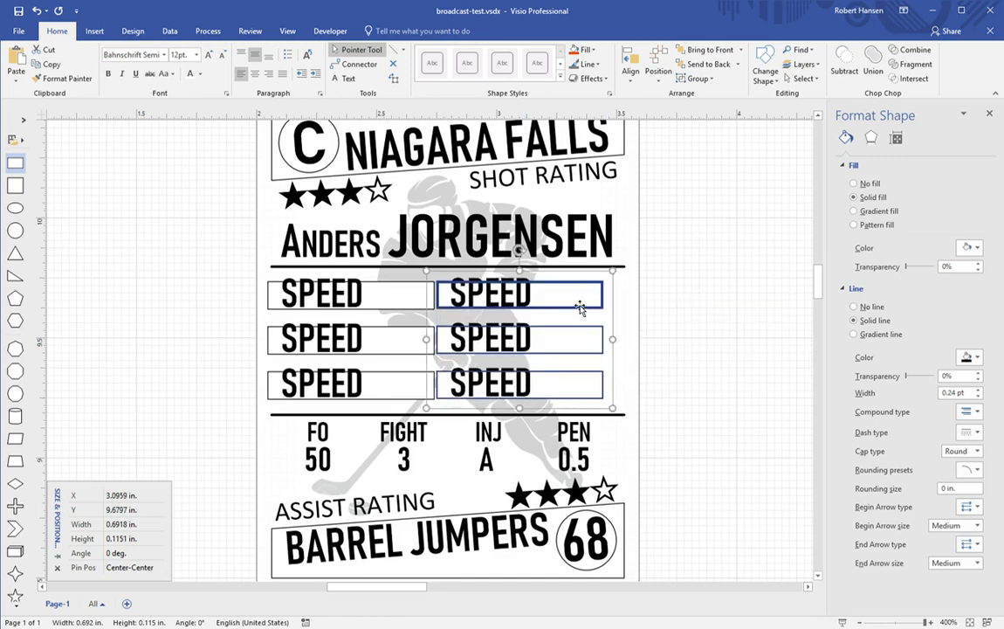
text(0)
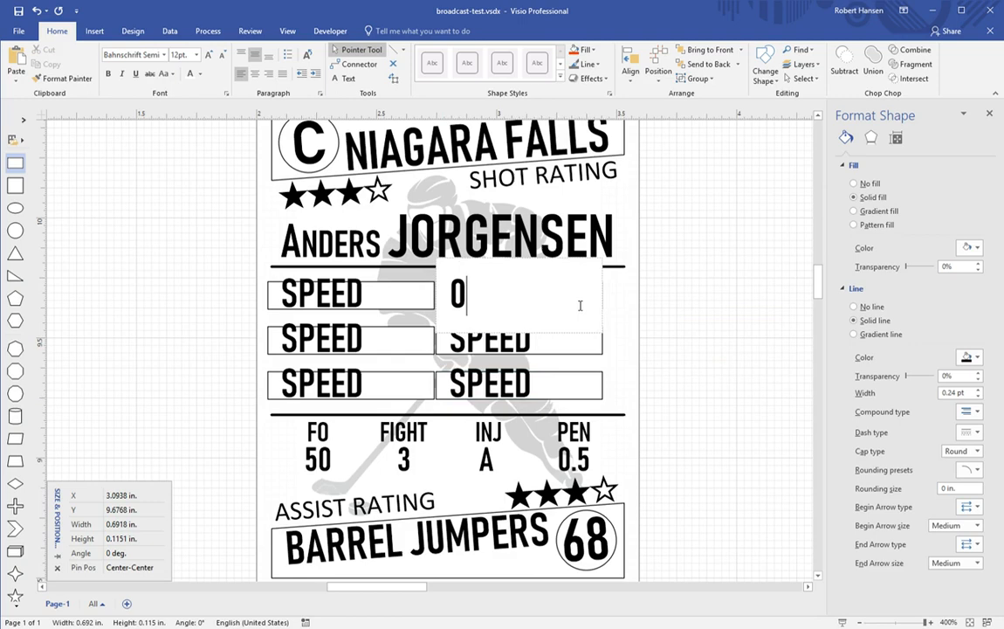
key(BackSpace)
click(721, 326)
Step: Shift the right column toward the card edge and right-align its text
click(523, 309)
shift+click(520, 346)
shift+click(521, 388)
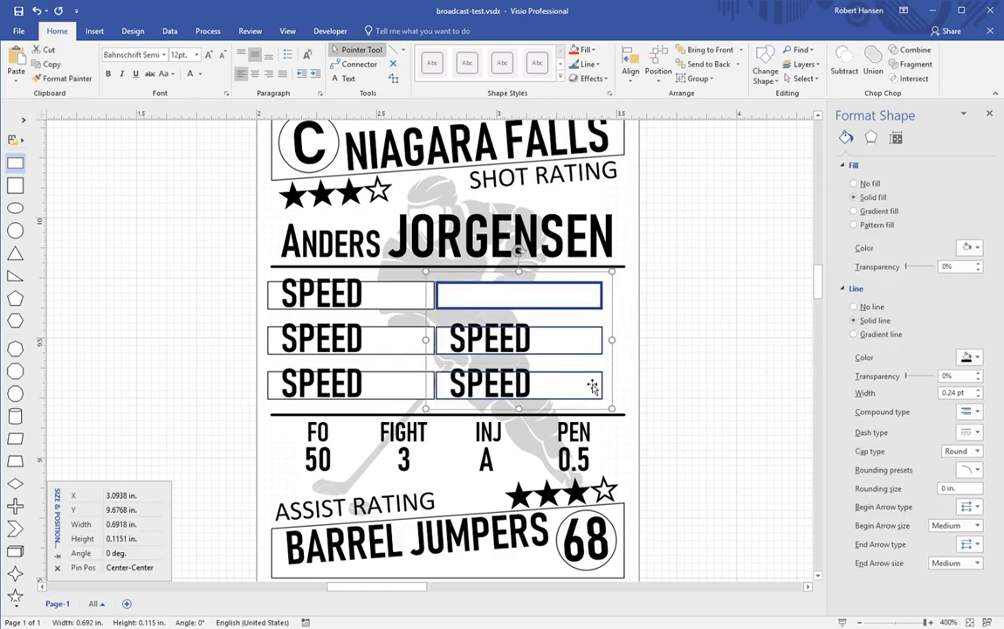
key(shift+Right)
key(shift+Right)
key(shift+Right)
key(shift+Right)
key(shift+Right)
key(shift+Right)
key(shift+Right)
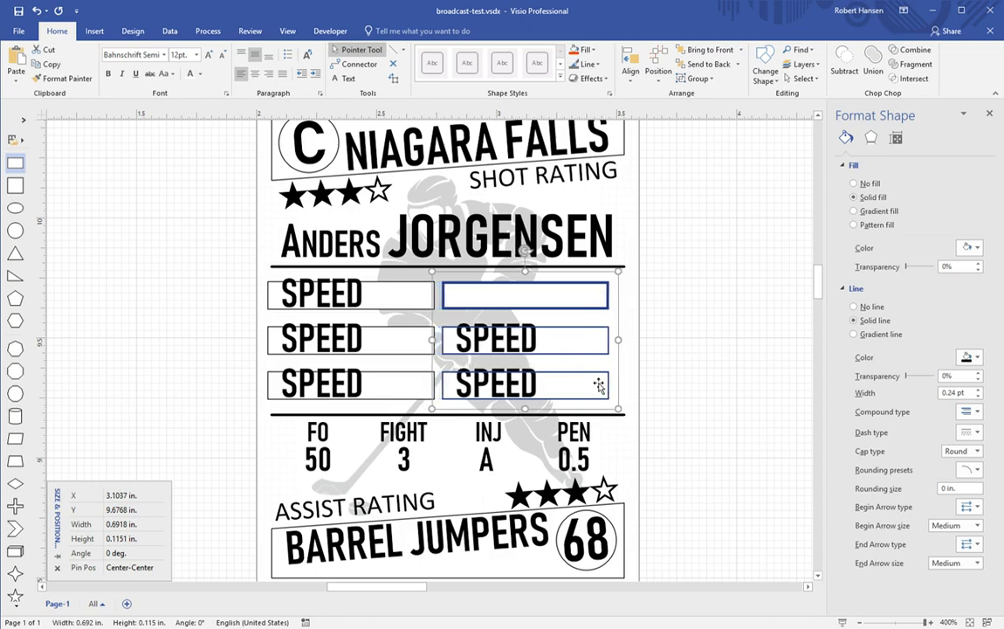
key(shift+Right)
key(shift+Right)
key(shift+Right)
key(shift+Right)
key(shift+Right)
key(shift+Right)
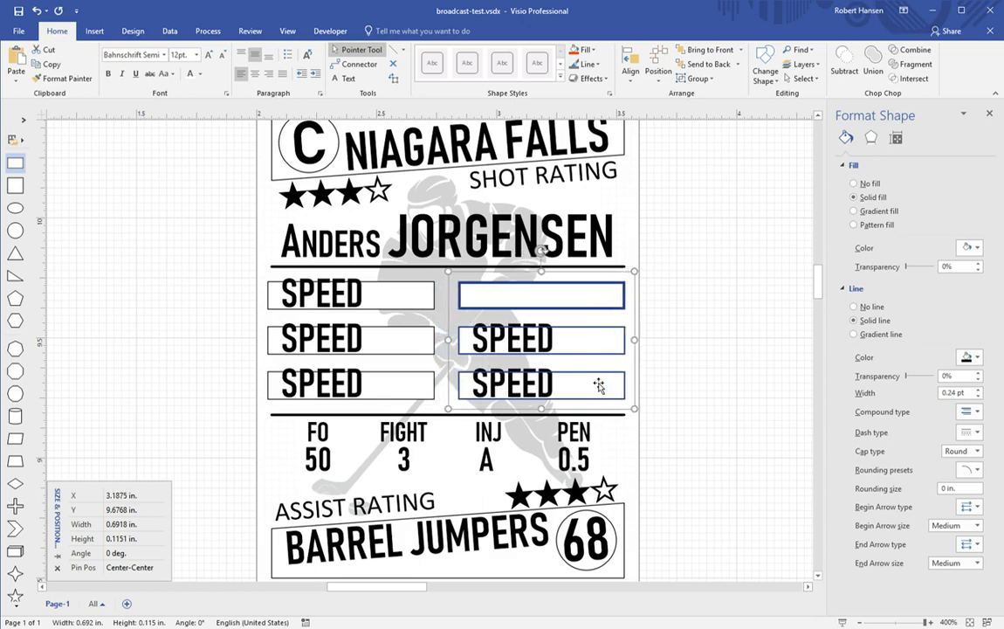
key(shift+Right)
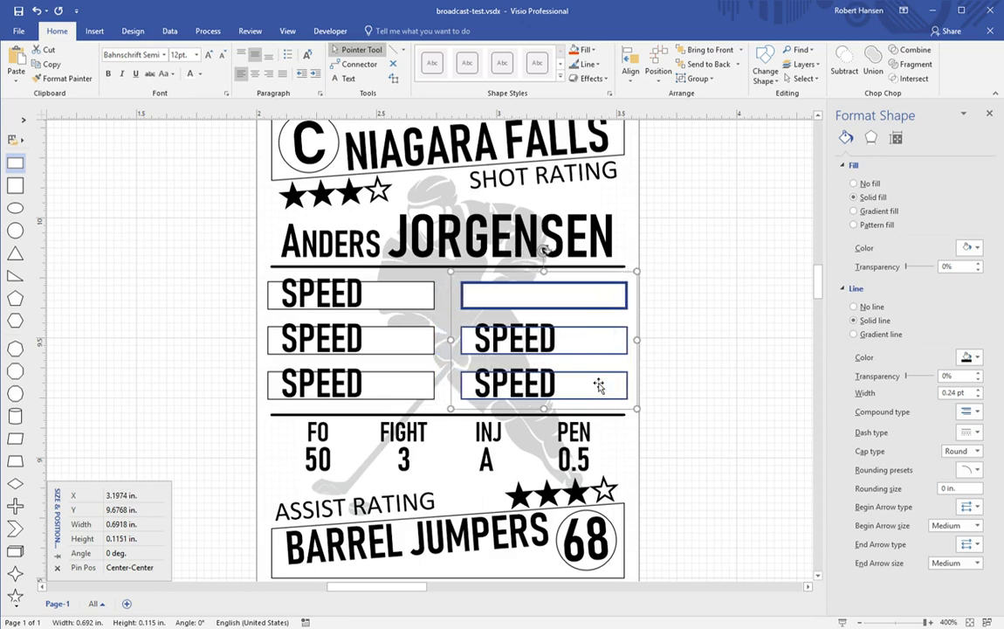
click(270, 76)
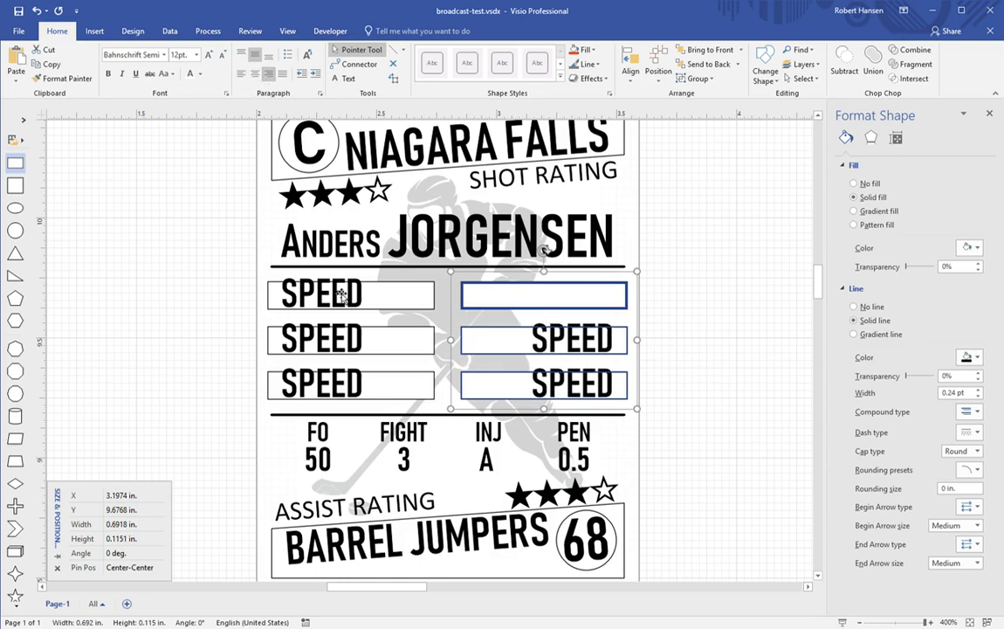
Step: Rename the middle and bottom left boxes to SKILL and POWER
drag(339, 344, 333, 342)
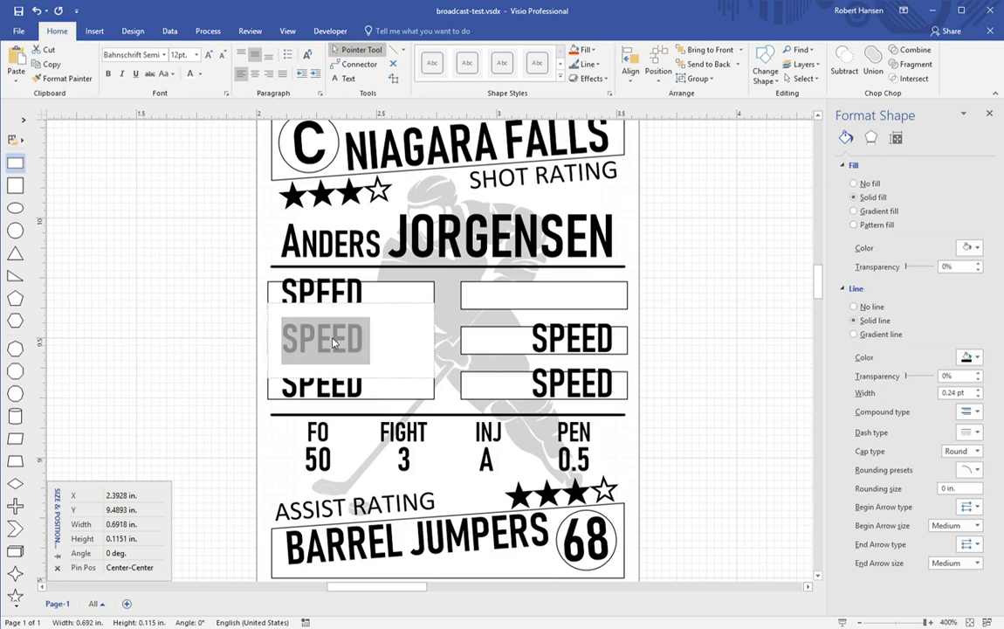
text(SKILL)
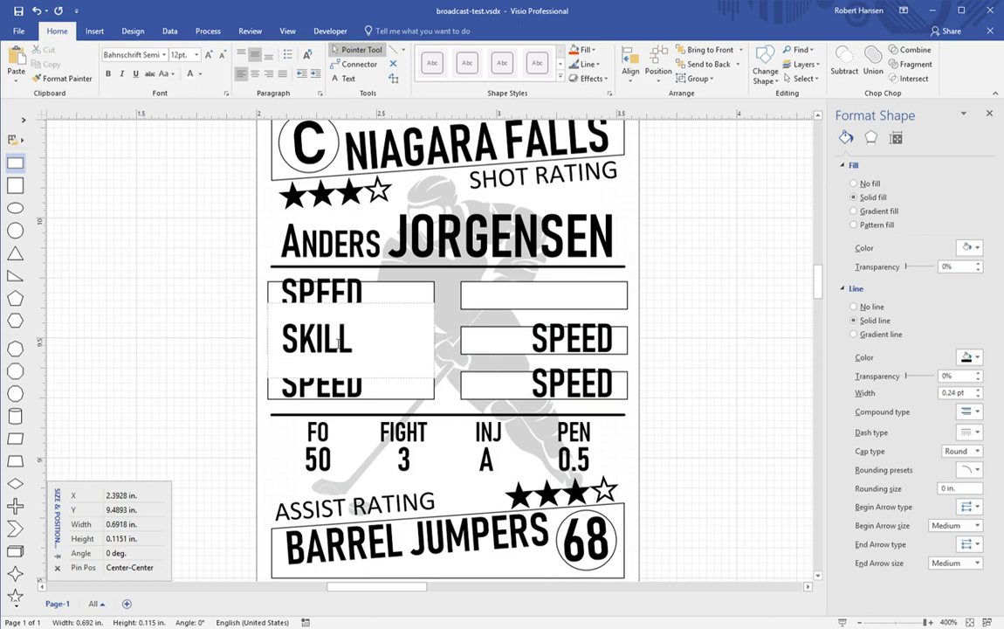
click(332, 393)
text(POWER)
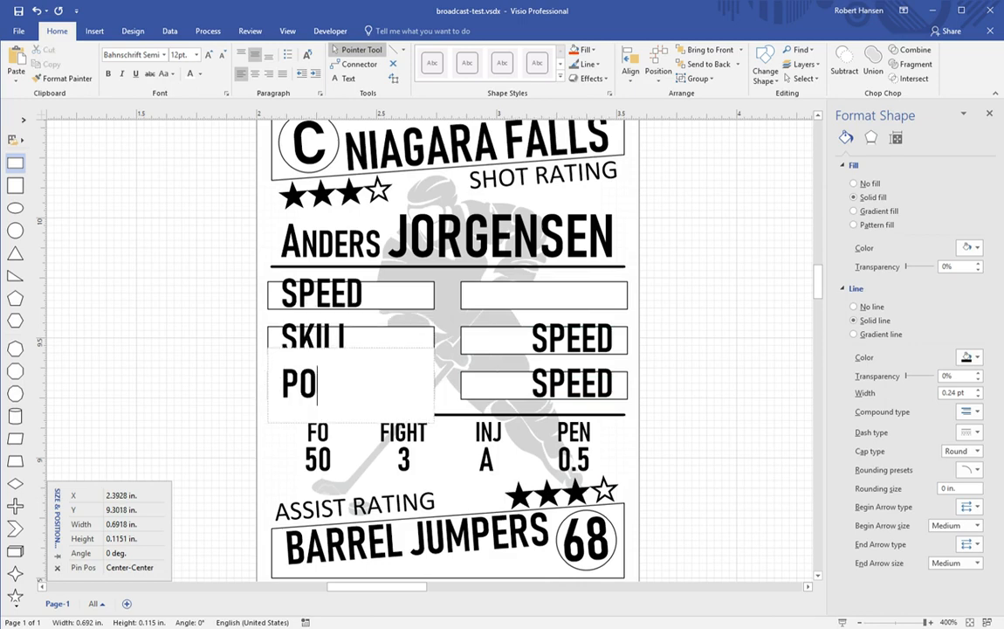
Step: Label the top-right box HIT, after briefly trying BIG HIT
double_click(553, 302)
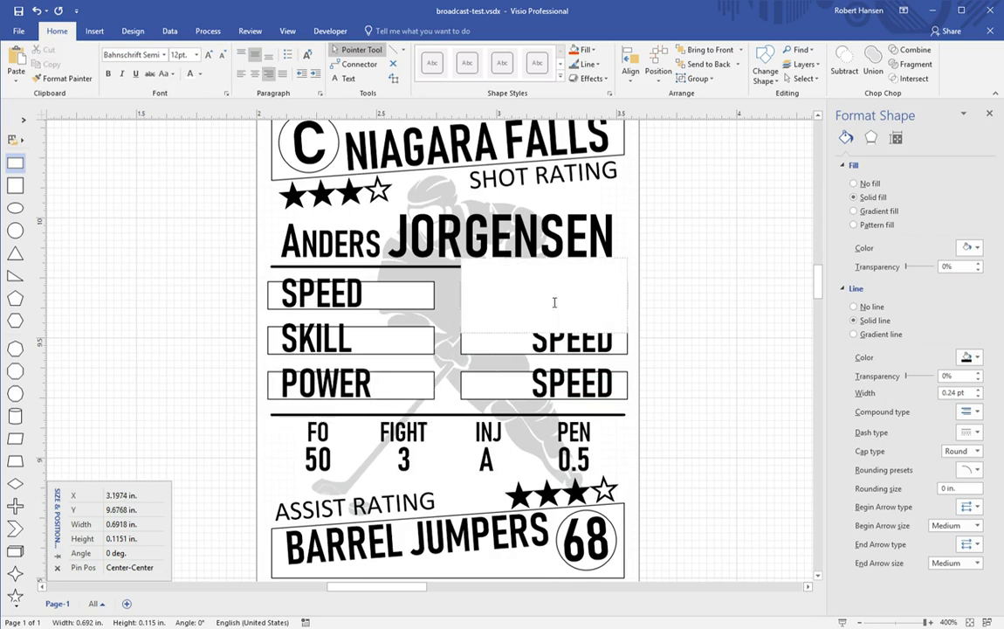
text(HIT)
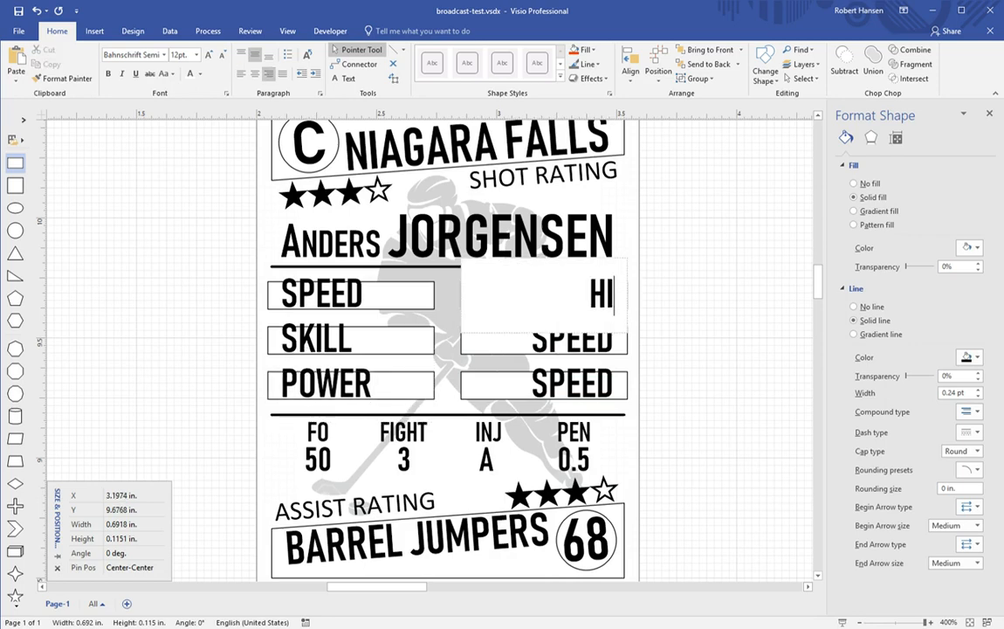
key(BackSpace)
key(BackSpace)
key(BackSpace)
text(BIG HIT)
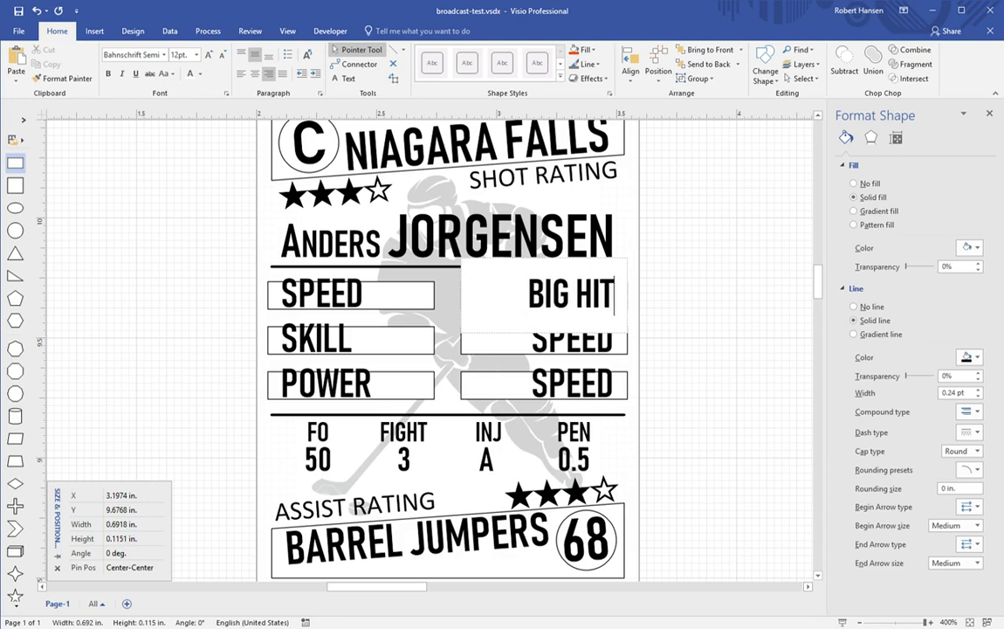
click(676, 309)
click(581, 299)
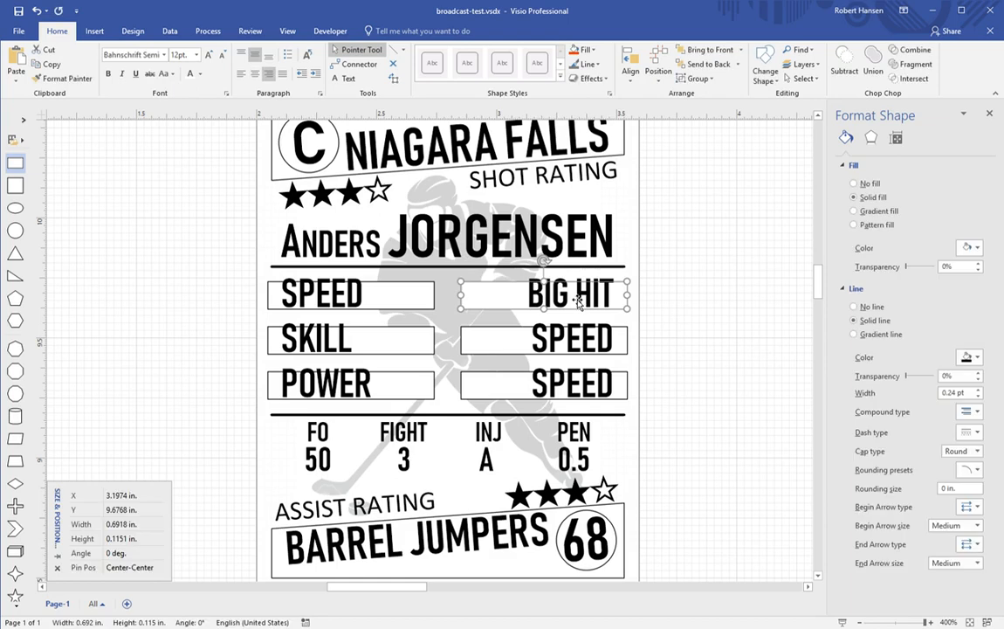
text(HIT)
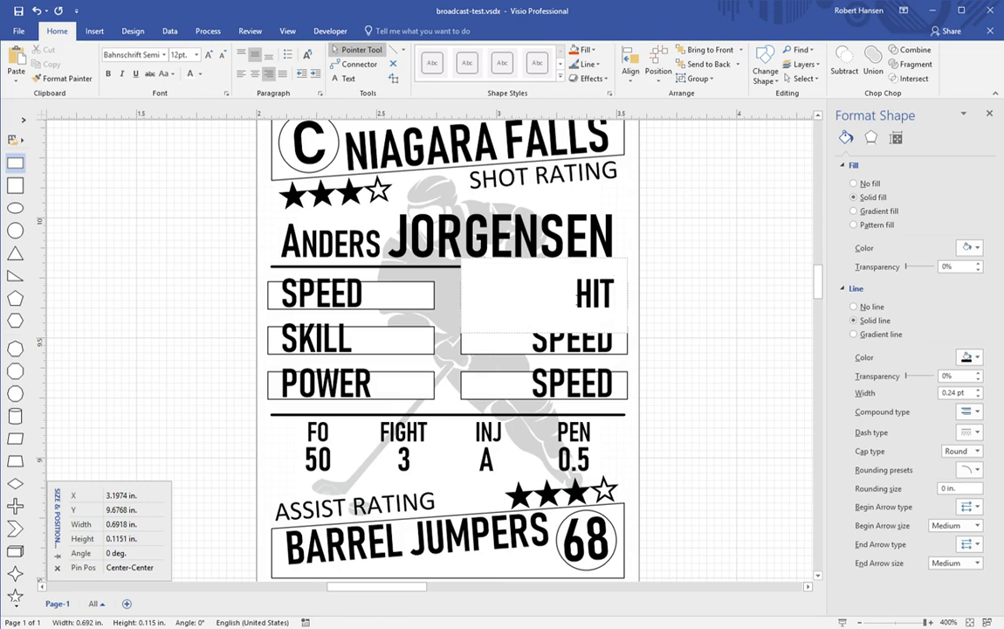
Step: Relabel the middle-right and bottom-right boxes SMART and STAR
click(572, 347)
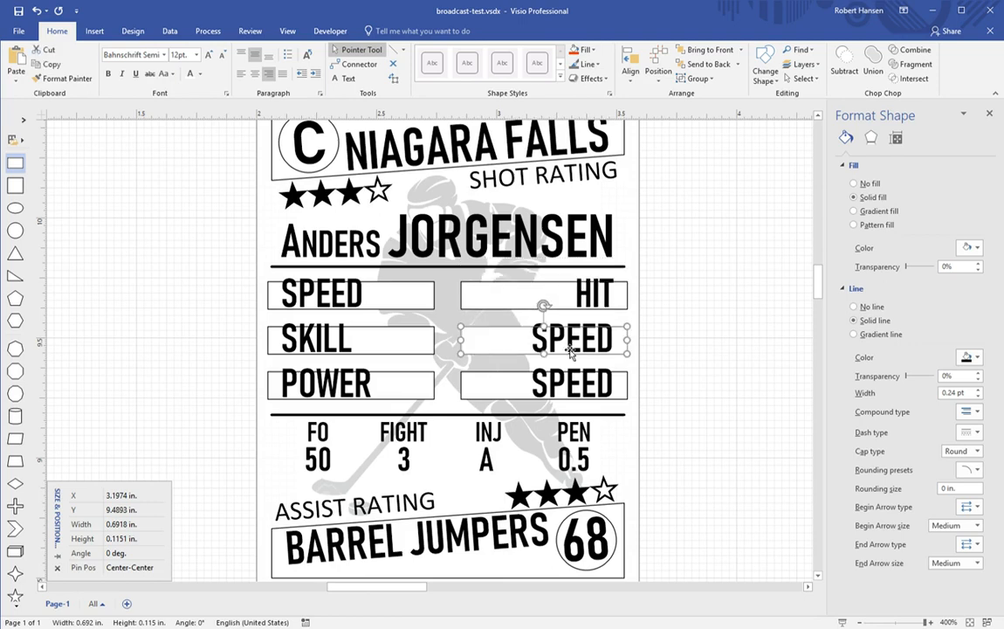
text(SMART)
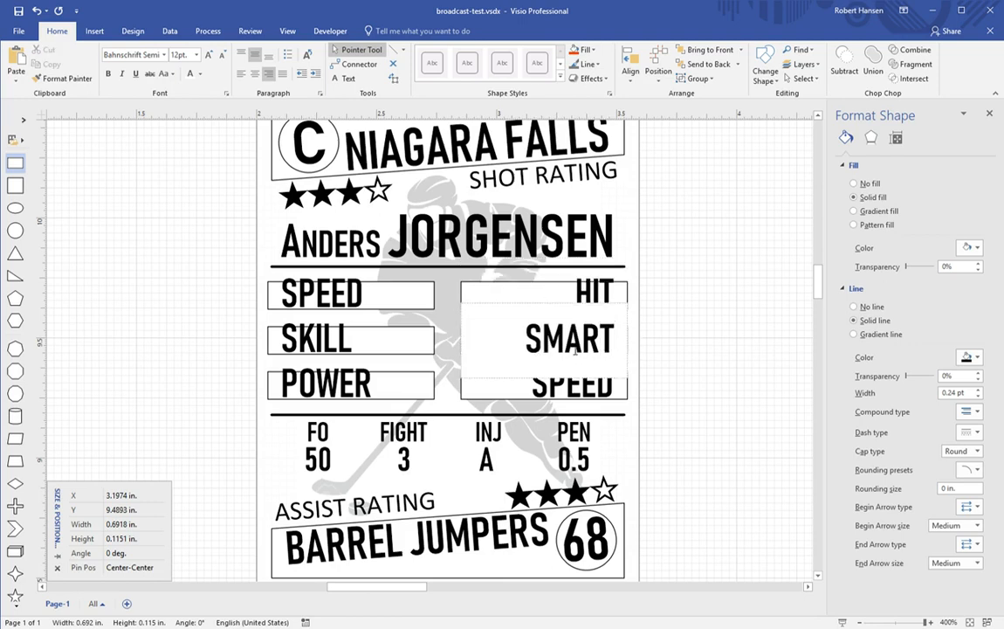
click(574, 391)
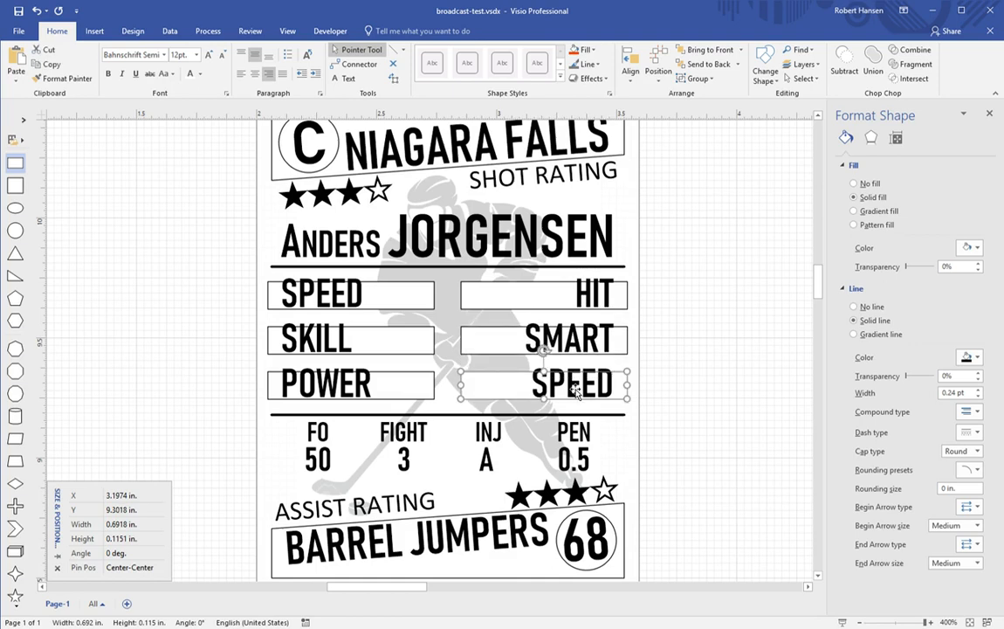
text(STAR)
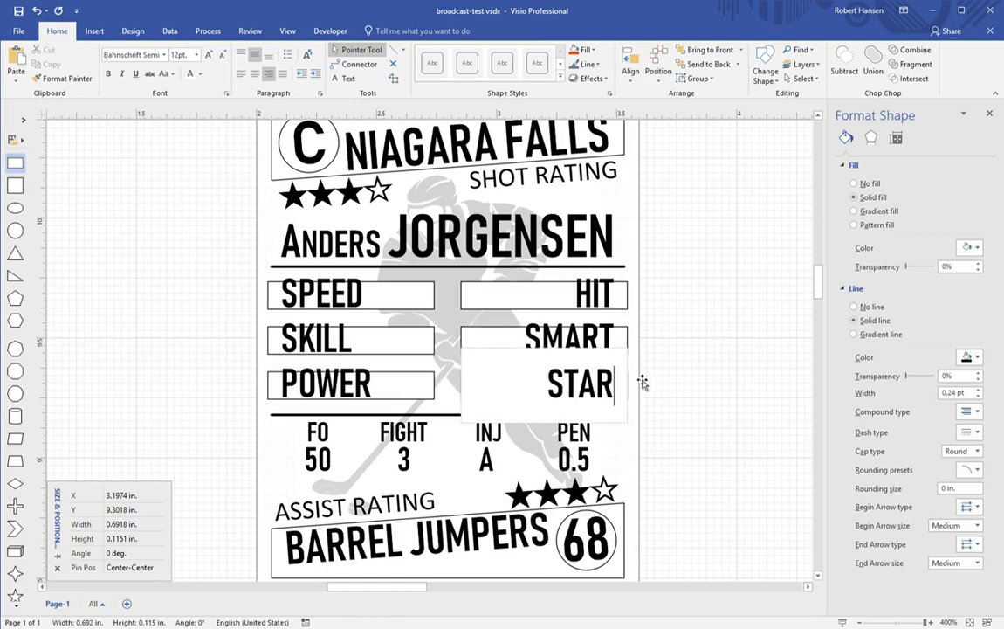
click(690, 376)
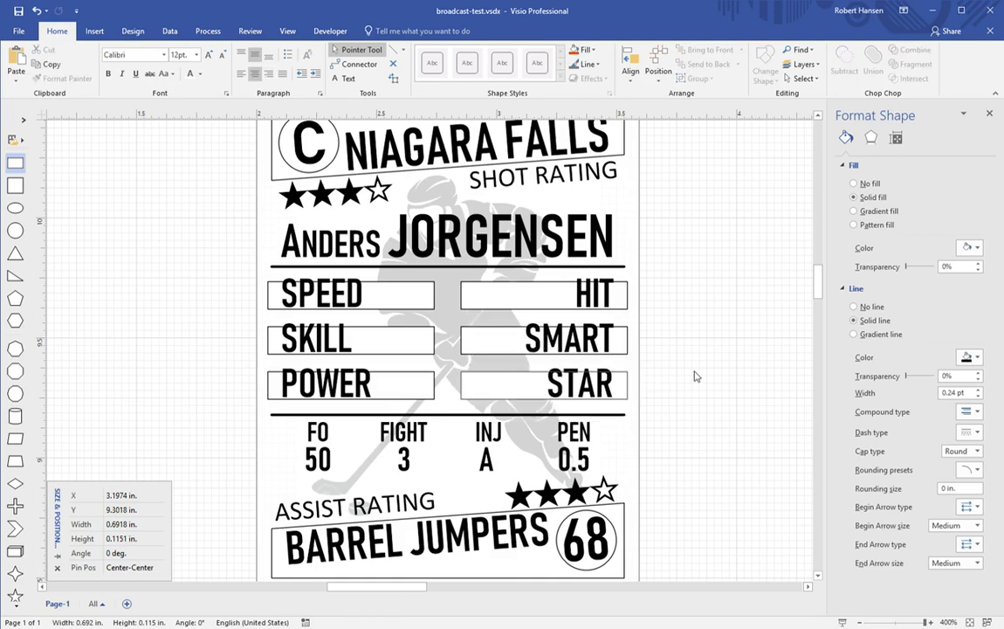
Step: Narrow the SPEED, SKILL and POWER boxes from their right edges to about 0.64 in
click(426, 303)
drag(444, 303, 431, 303)
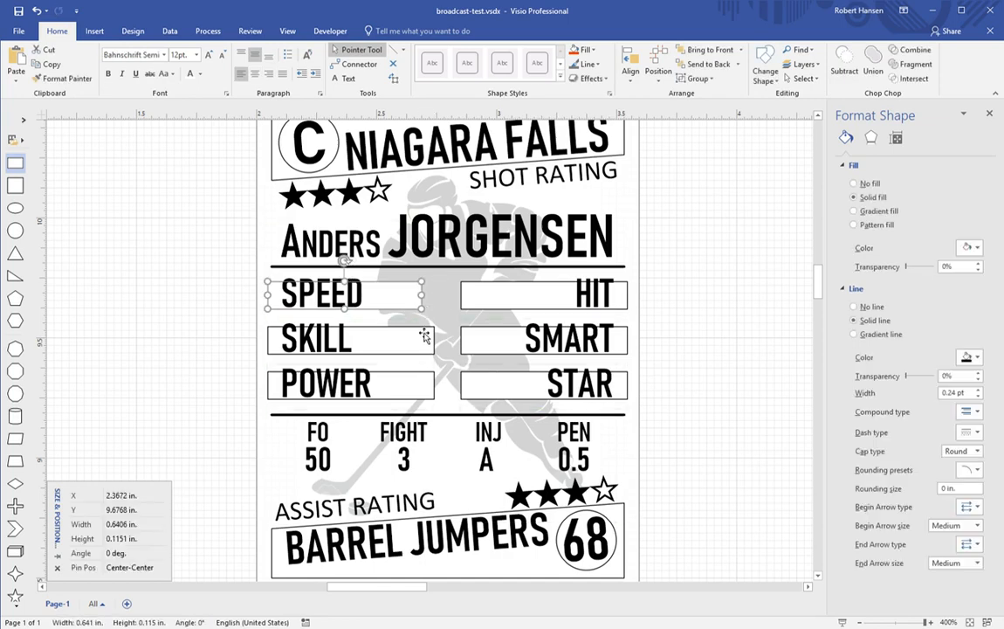
click(432, 344)
drag(435, 349, 422, 348)
click(432, 389)
drag(434, 391, 429, 395)
Step: Narrow the HIT, SMART and STAR boxes from their left edges to match
click(473, 308)
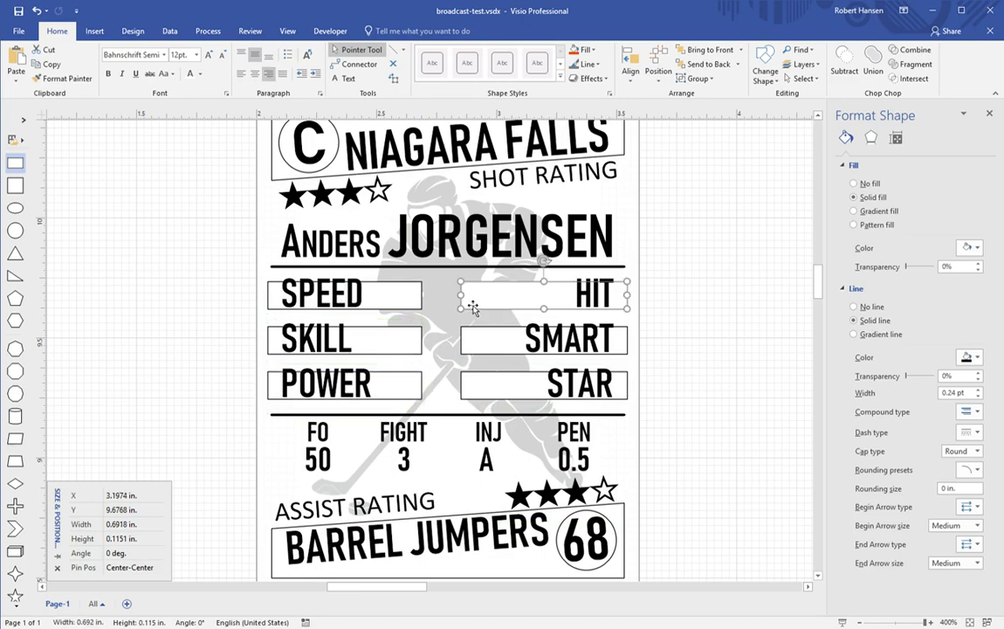
drag(468, 303, 481, 304)
click(478, 345)
drag(464, 343, 473, 385)
click(479, 389)
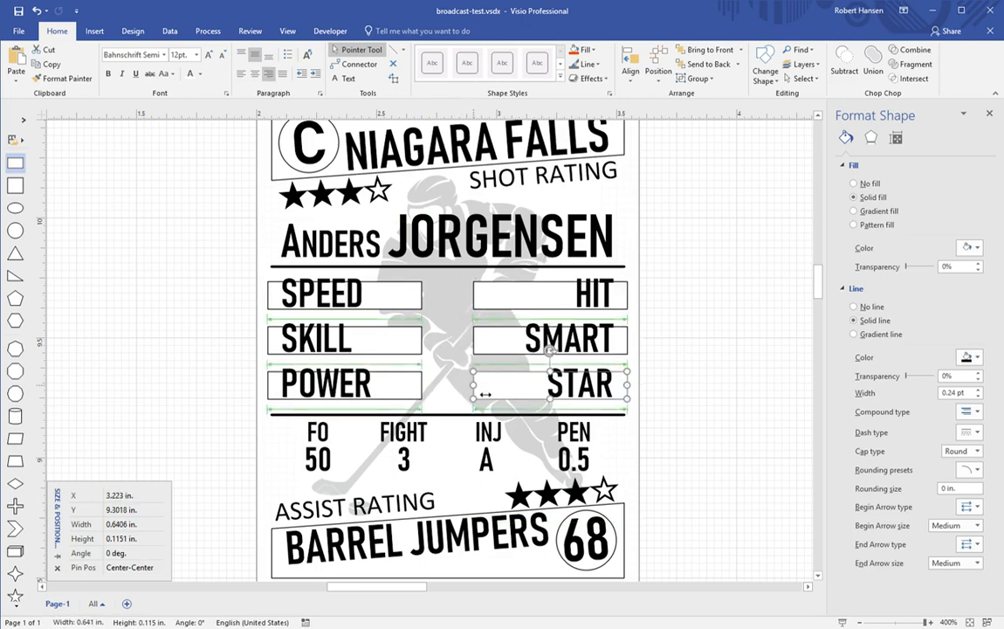
click(731, 336)
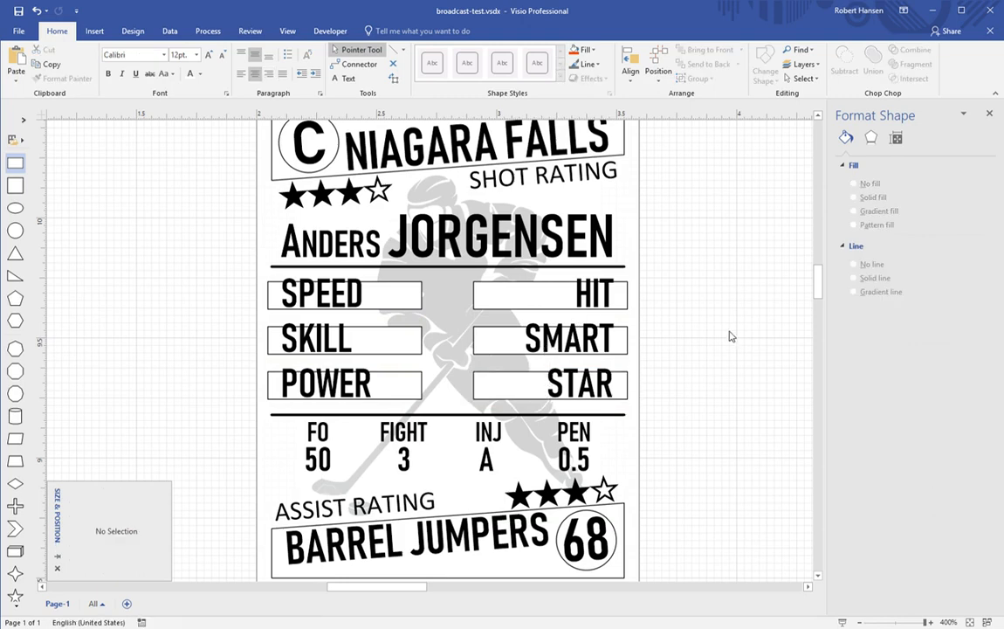
Step: Set the SPEED, SKILL, POWER, HIT, SMART and STAR boxes to 13 pt text
click(386, 302)
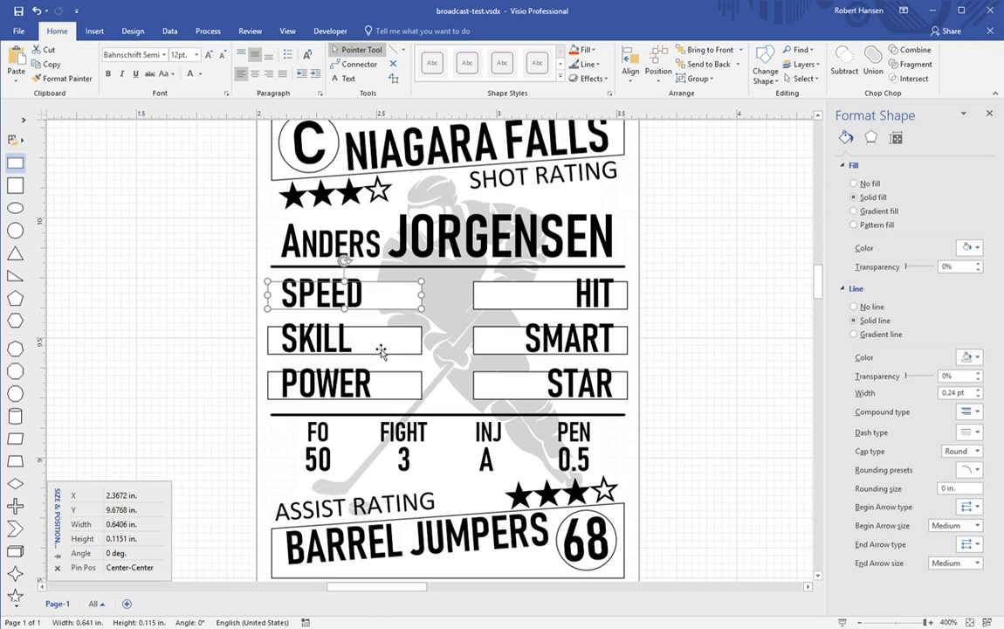
shift+click(382, 351)
shift+click(385, 387)
shift+click(525, 305)
shift+click(527, 347)
shift+click(529, 386)
click(190, 55)
text(1)
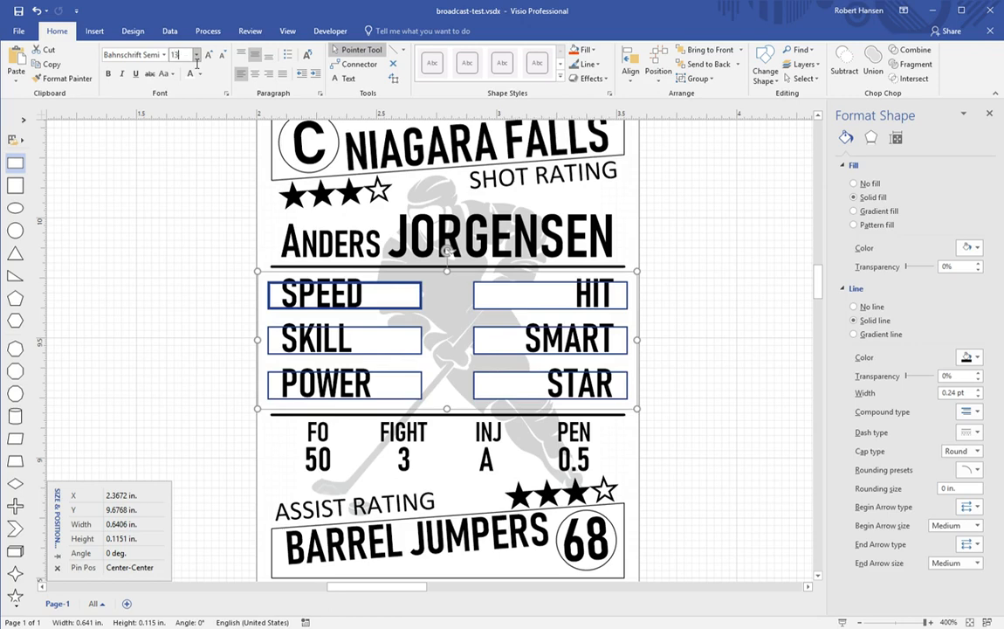
text(3)
key(Return)
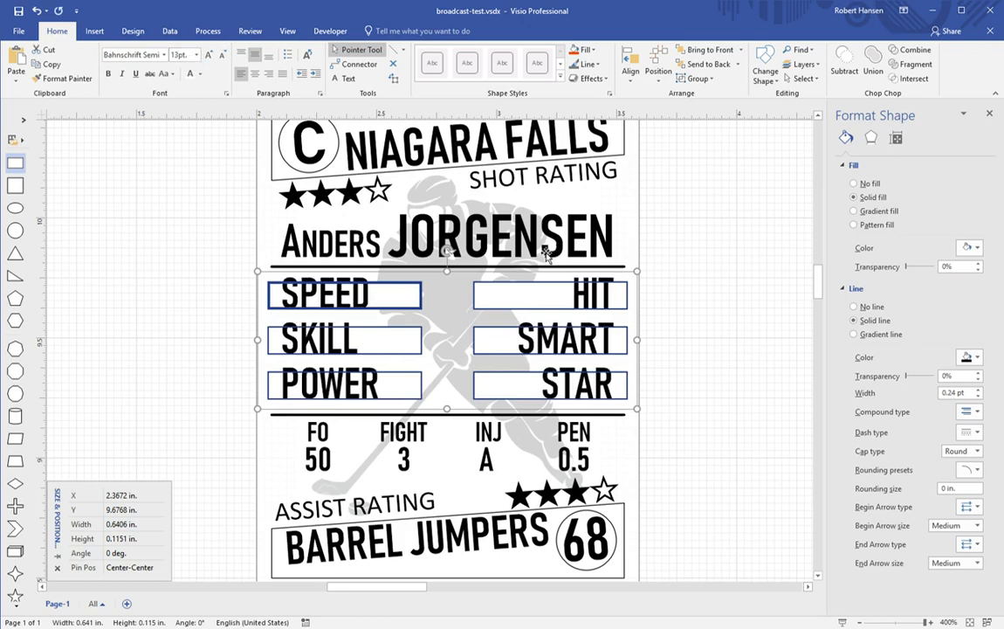
click(707, 281)
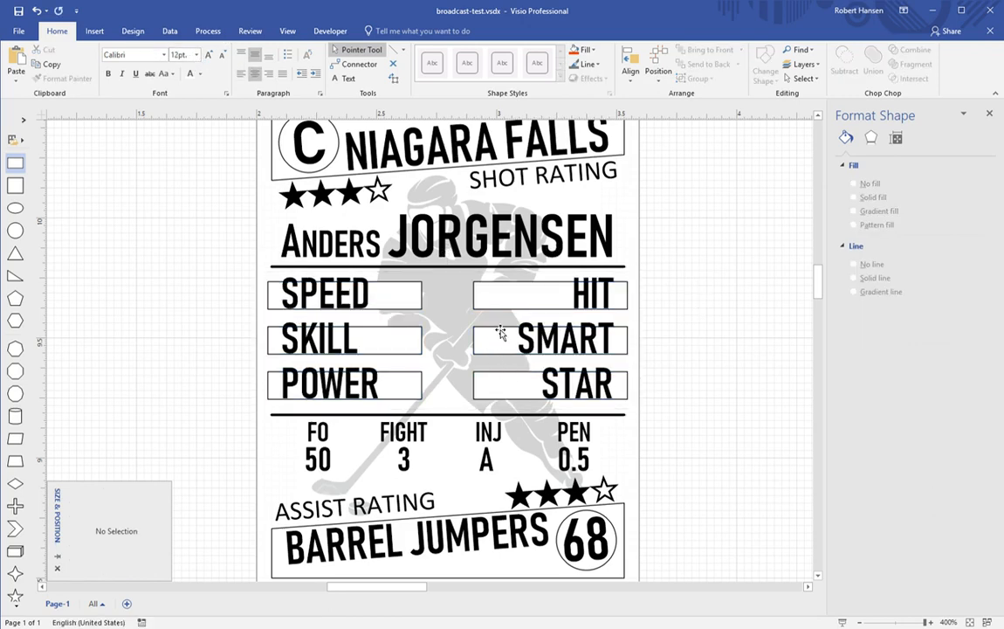
Step: Nudge all six trait boxes slightly down together
click(356, 305)
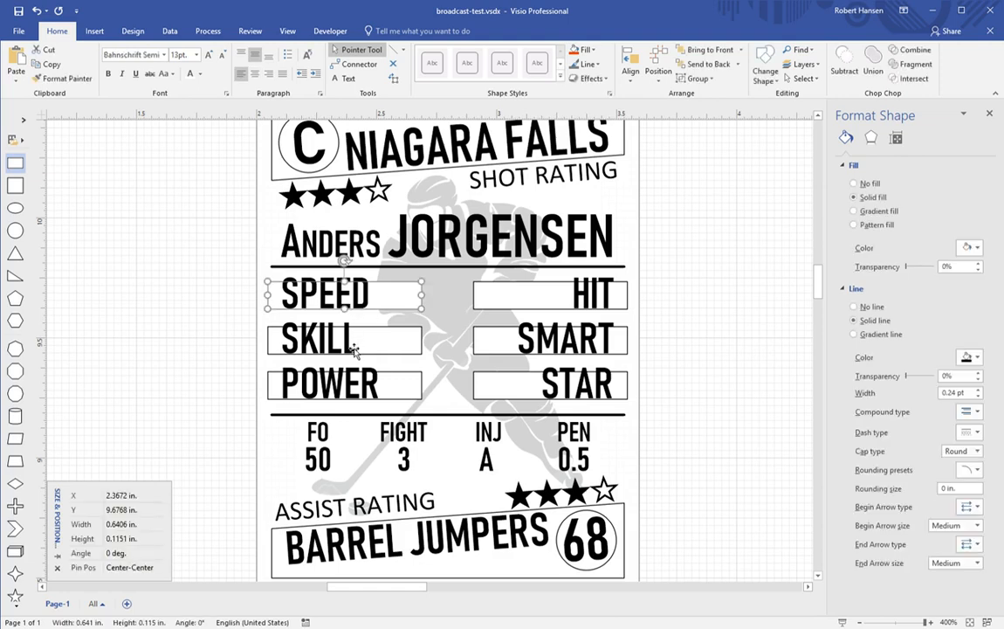
shift+click(349, 344)
shift+click(358, 387)
shift+click(519, 297)
shift+click(521, 341)
shift+click(527, 391)
key(Down)
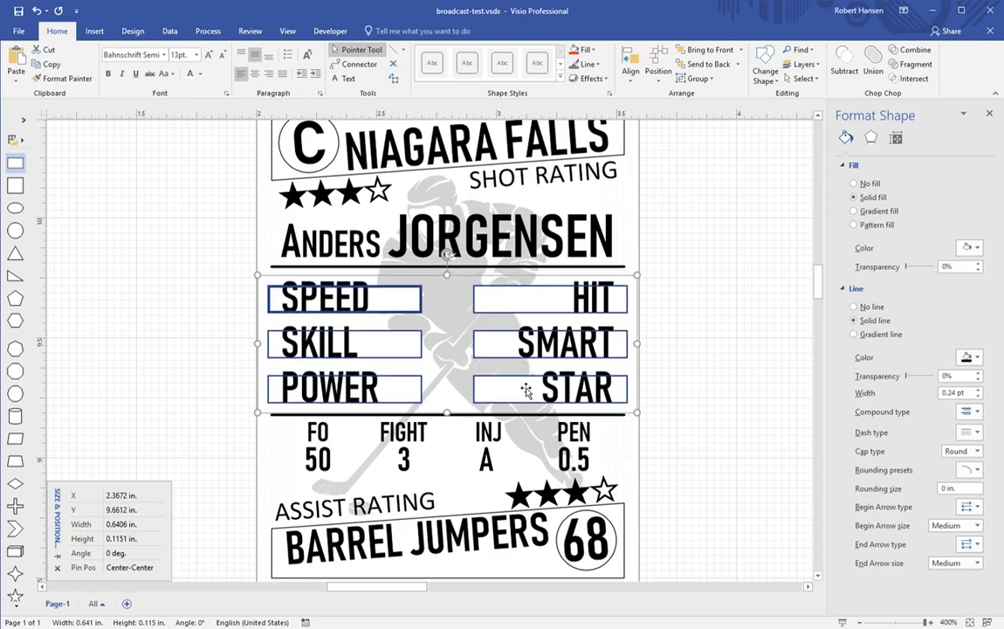
click(656, 368)
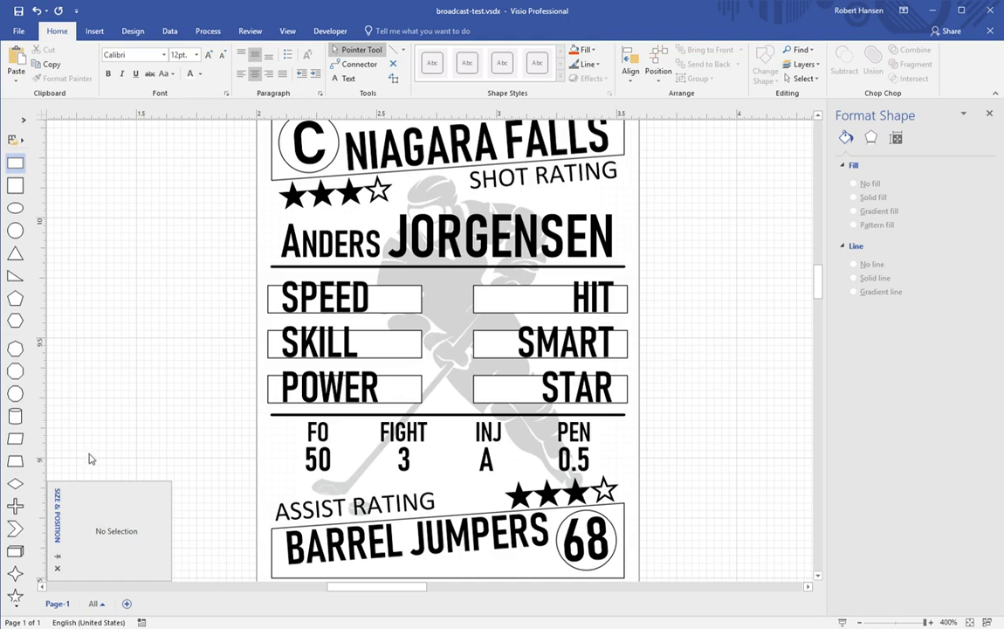
Step: Add a triangle rotated to point down, shrink it, fill it black, and place it between SPEED and HIT
drag(15, 252, 271, 244)
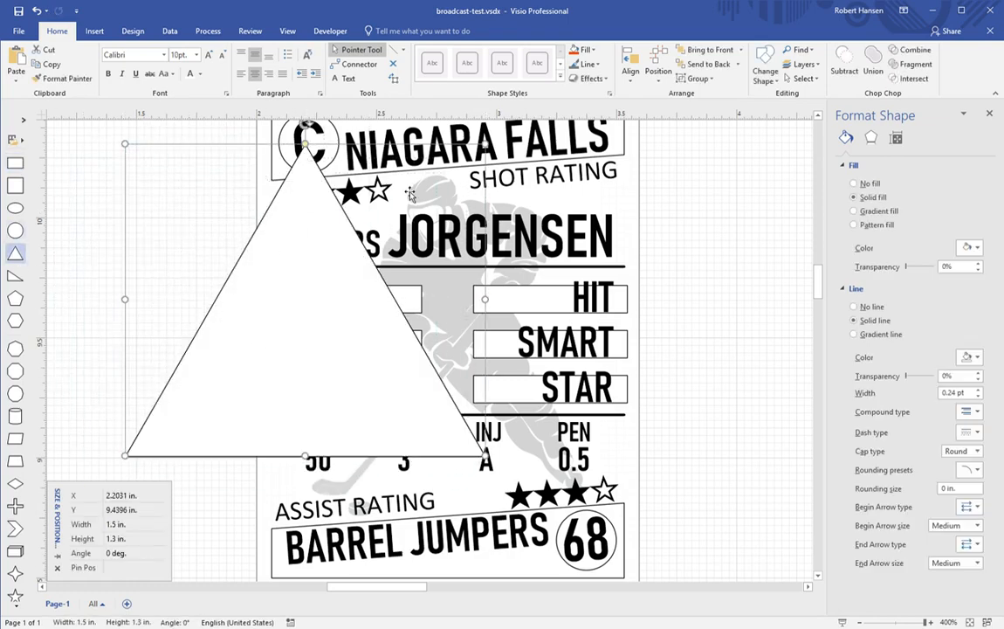
drag(483, 342, 310, 494)
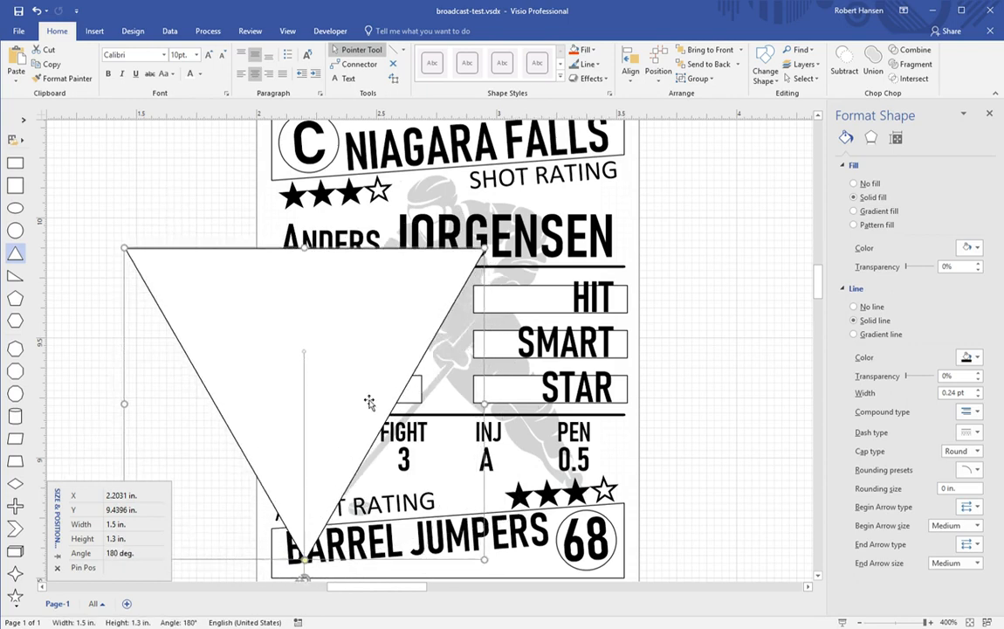
mouse_move(489, 255)
mouse_down()
mouse_move(337, 297)
mouse_move(213, 498)
mouse_move(262, 312)
mouse_move(218, 276)
mouse_move(191, 271)
mouse_move(155, 313)
mouse_up()
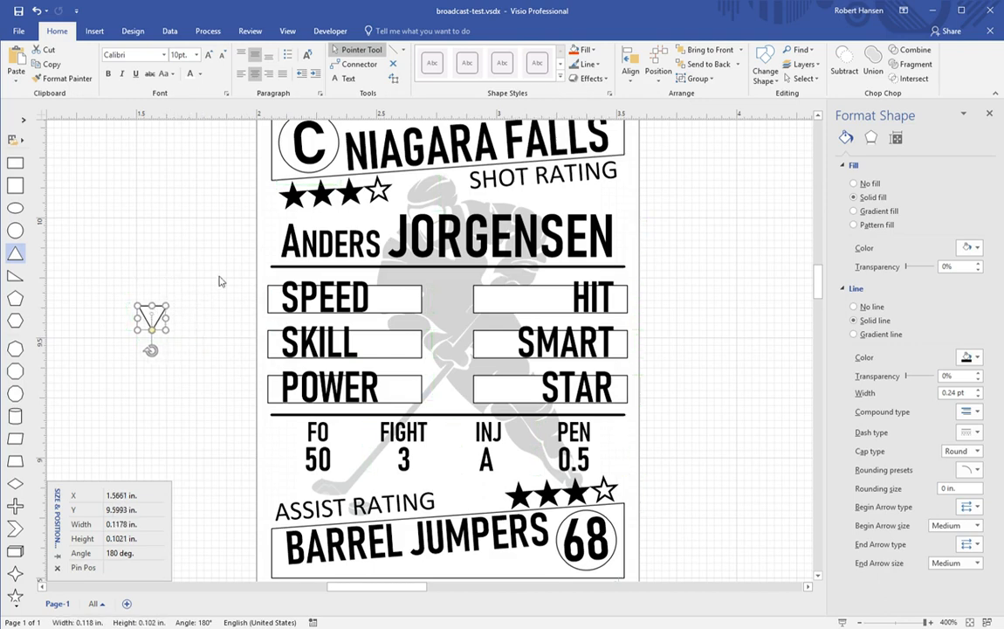
click(591, 53)
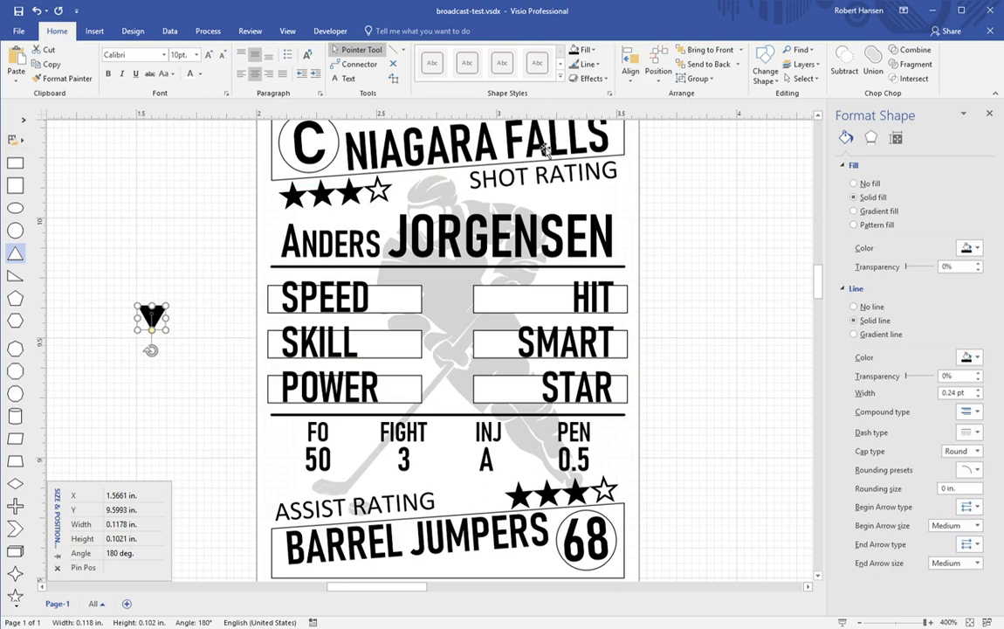
drag(162, 325, 427, 308)
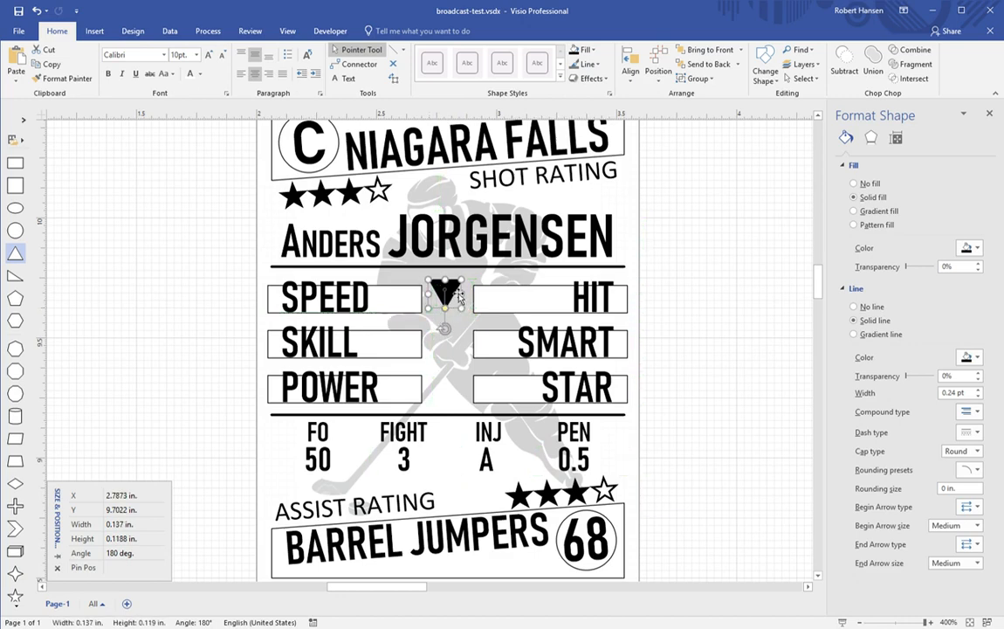
drag(458, 297, 466, 281)
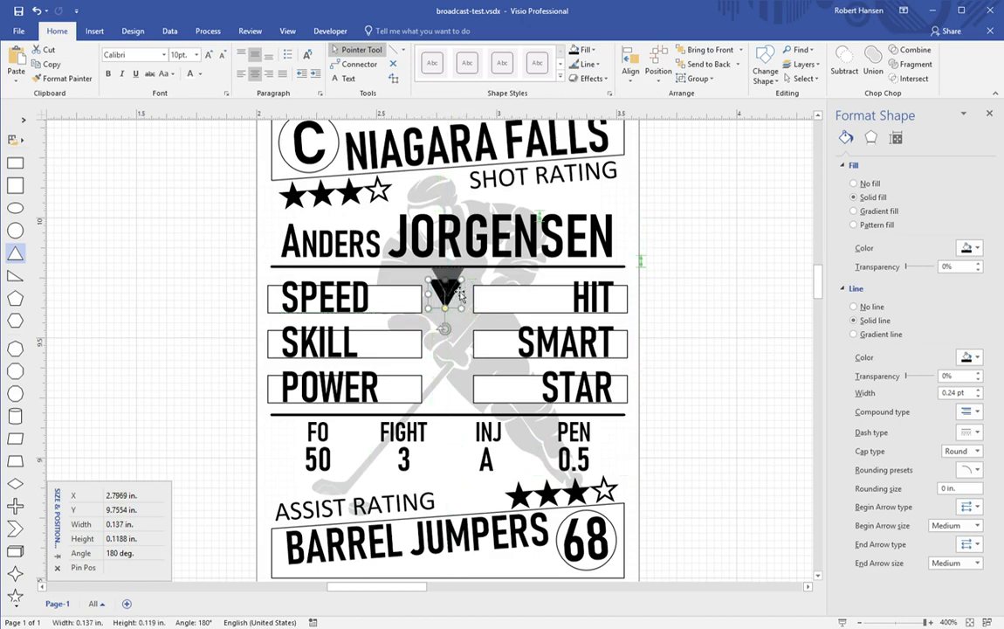
click(797, 315)
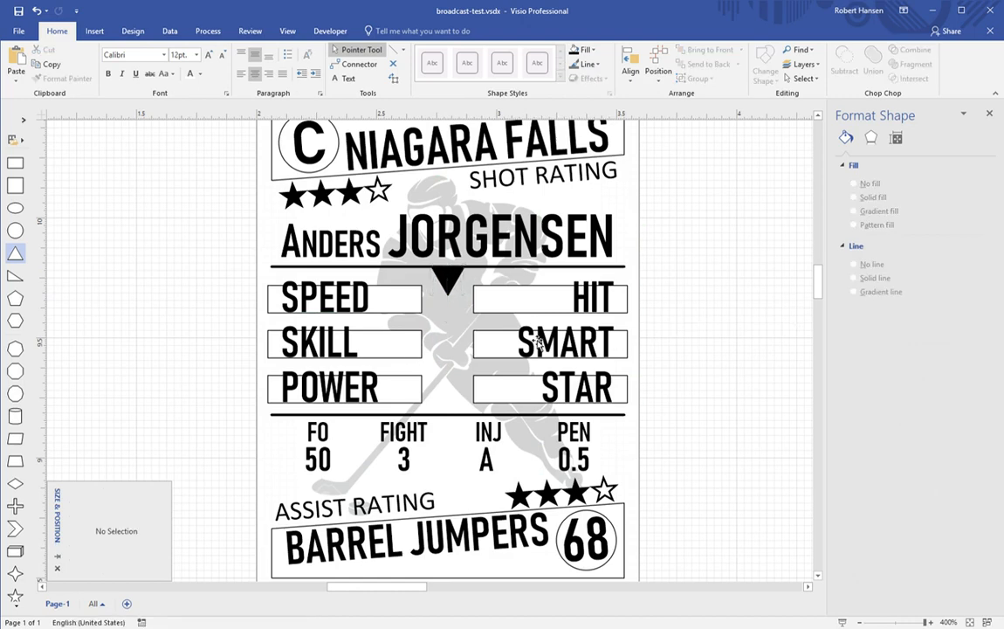
Step: Nudge the black triangle slightly down
click(454, 284)
key(shift+Down)
key(shift+Down)
key(shift+Down)
key(shift+Down)
key(shift+Down)
key(shift+Down)
key(shift+Down)
key(shift+Down)
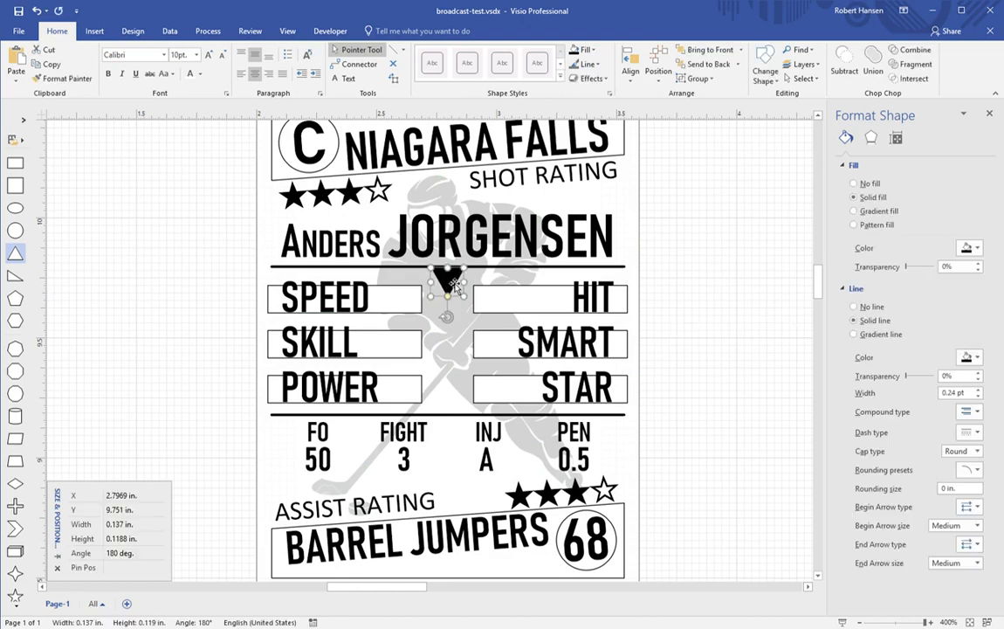
click(668, 315)
Step: Add a small solid black square below the triangle, then a circle about 0.137 in across
drag(23, 192, 311, 332)
drag(491, 151, 211, 299)
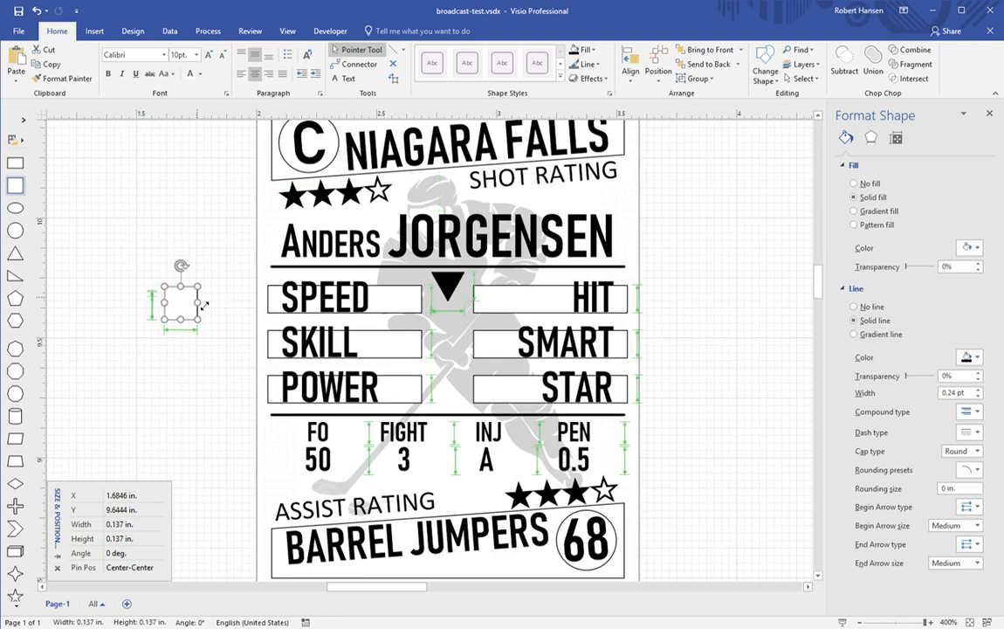
drag(192, 310, 455, 329)
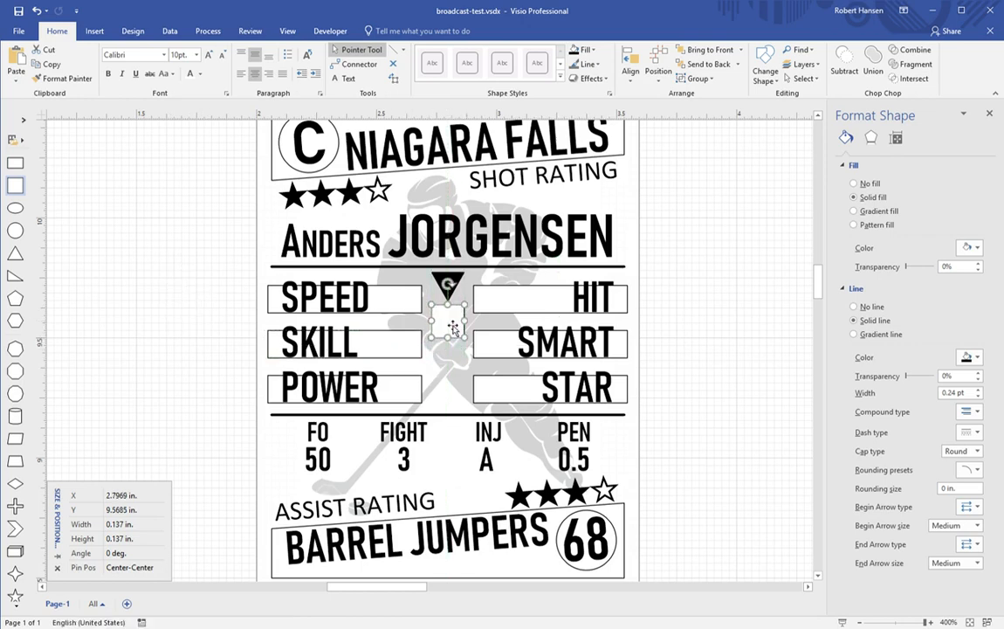
click(578, 50)
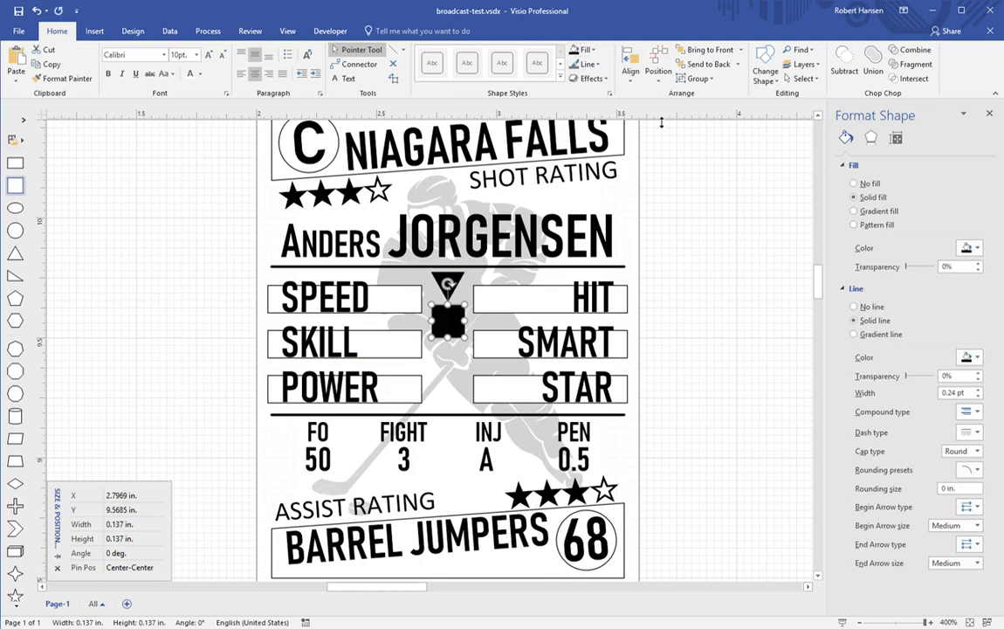
click(709, 225)
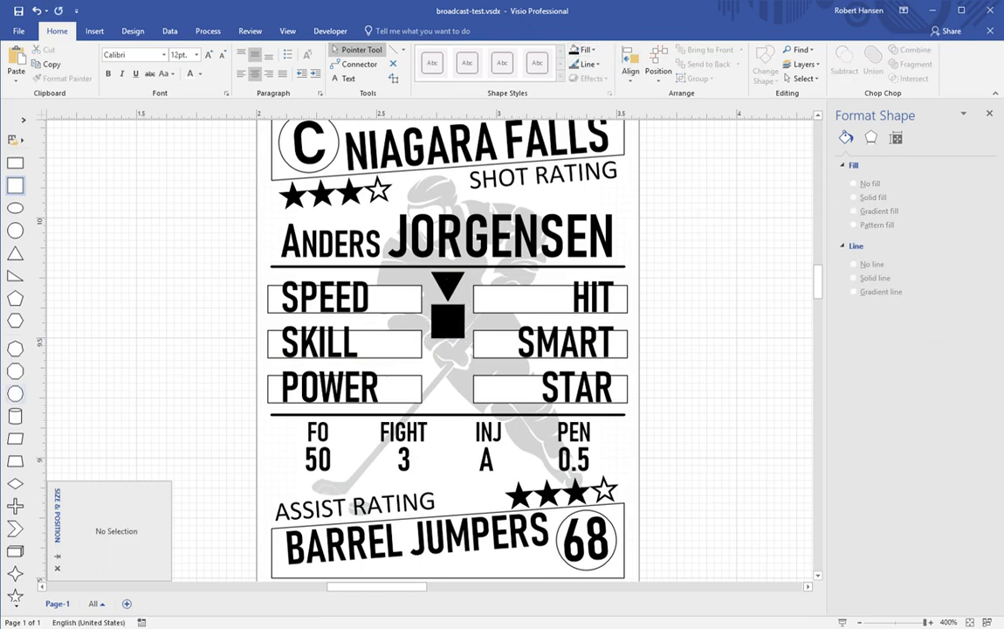
mouse_move(23, 225)
mouse_down()
mouse_move(190, 300)
mouse_move(272, 320)
mouse_move(328, 221)
mouse_up()
drag(444, 135, 451, 370)
Step: Fill the circle black, place it in the central column, and move the black square off the card
click(573, 51)
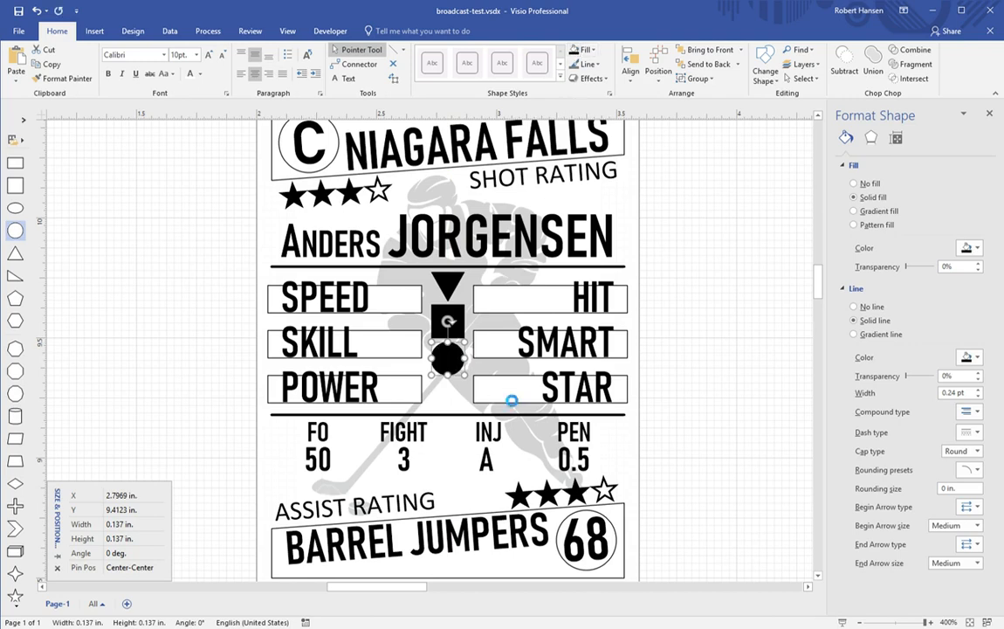
click(674, 291)
drag(689, 300, 461, 403)
key(shift+Down)
key(shift+Down)
key(shift+Down)
key(shift+Down)
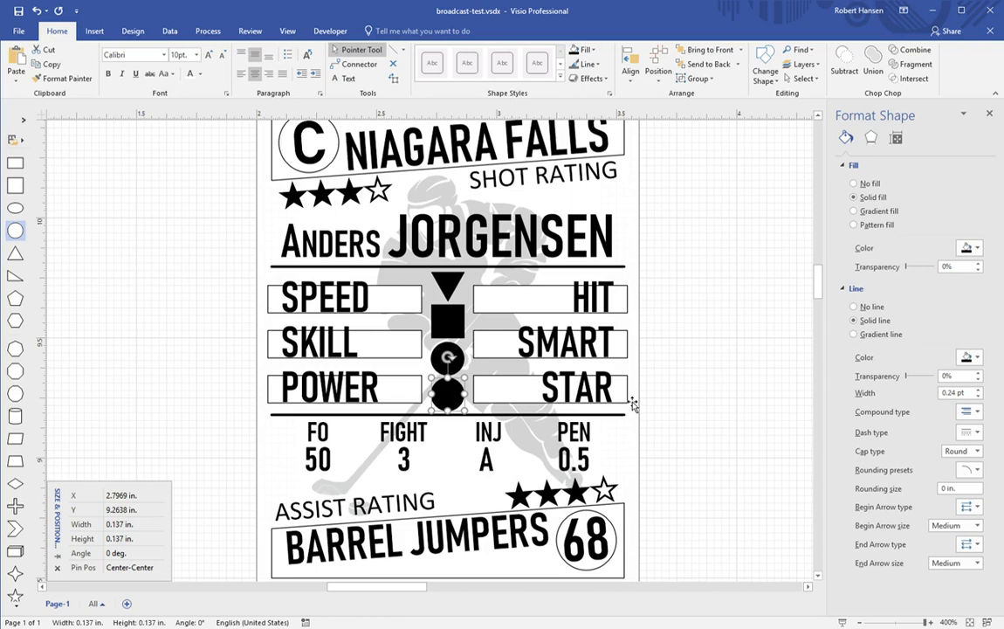
click(457, 334)
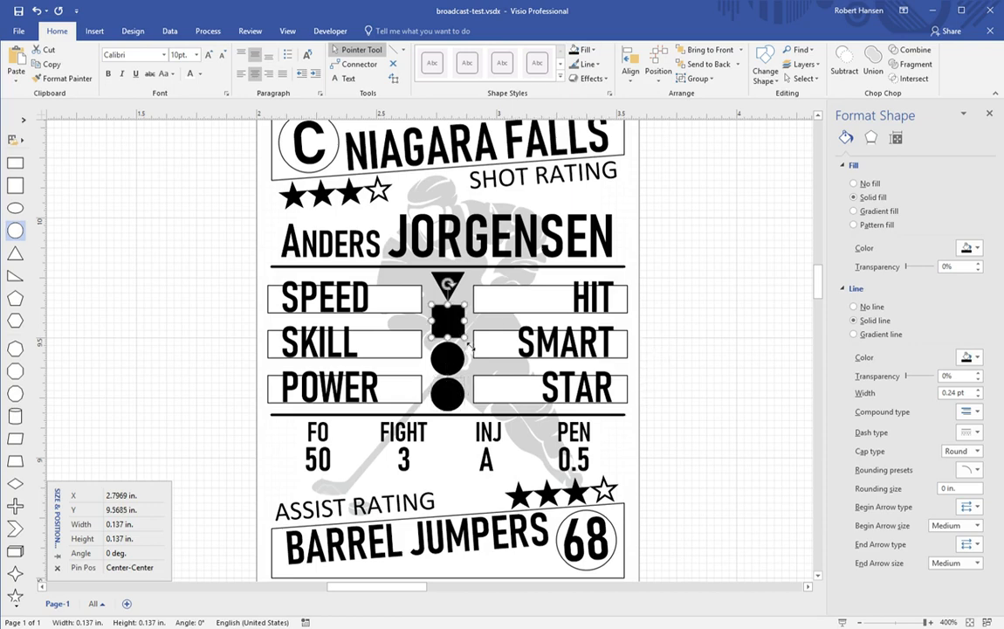
drag(466, 342, 719, 321)
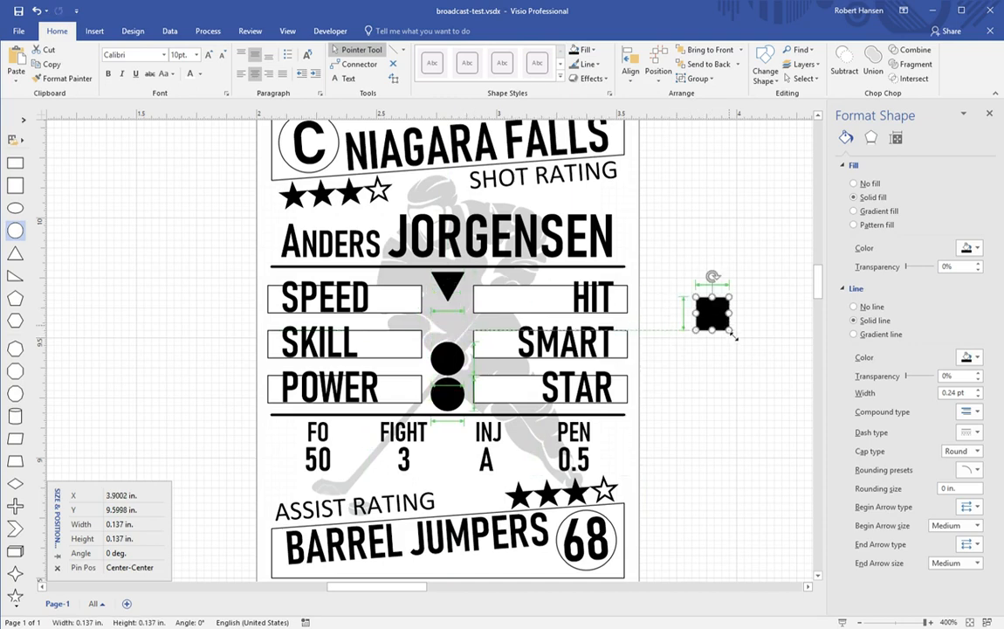
Step: Return the black square to its slot in the card's central column
drag(705, 307, 713, 313)
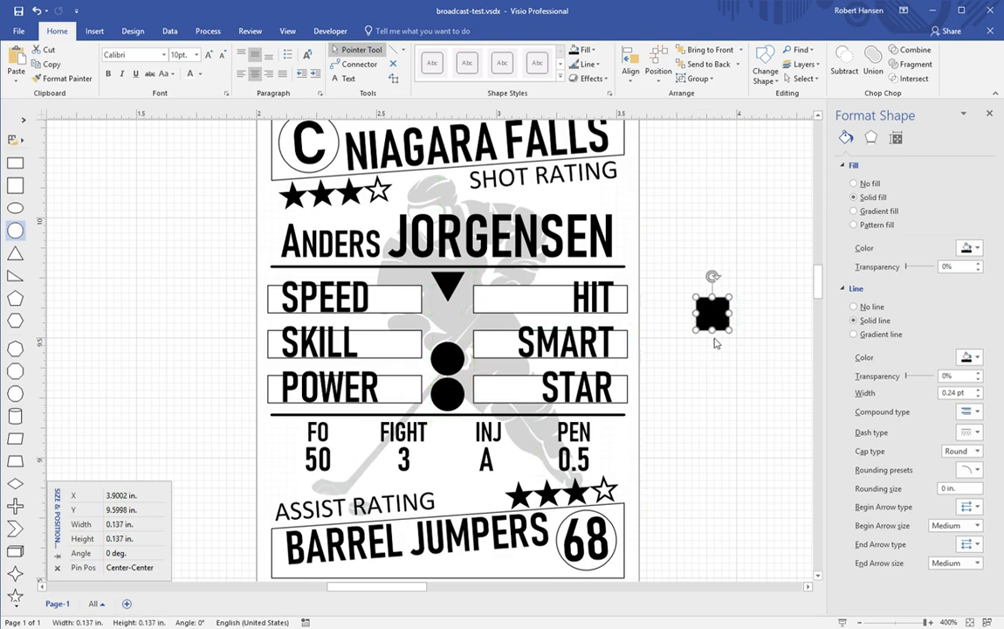
drag(417, 587, 496, 586)
drag(77, 301, 437, 301)
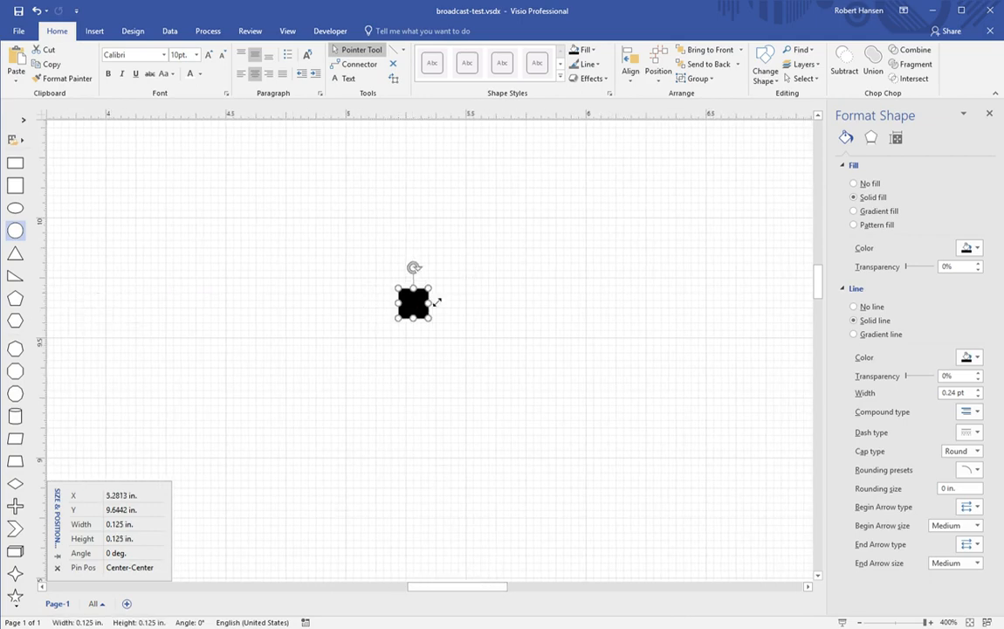
drag(450, 587, 411, 587)
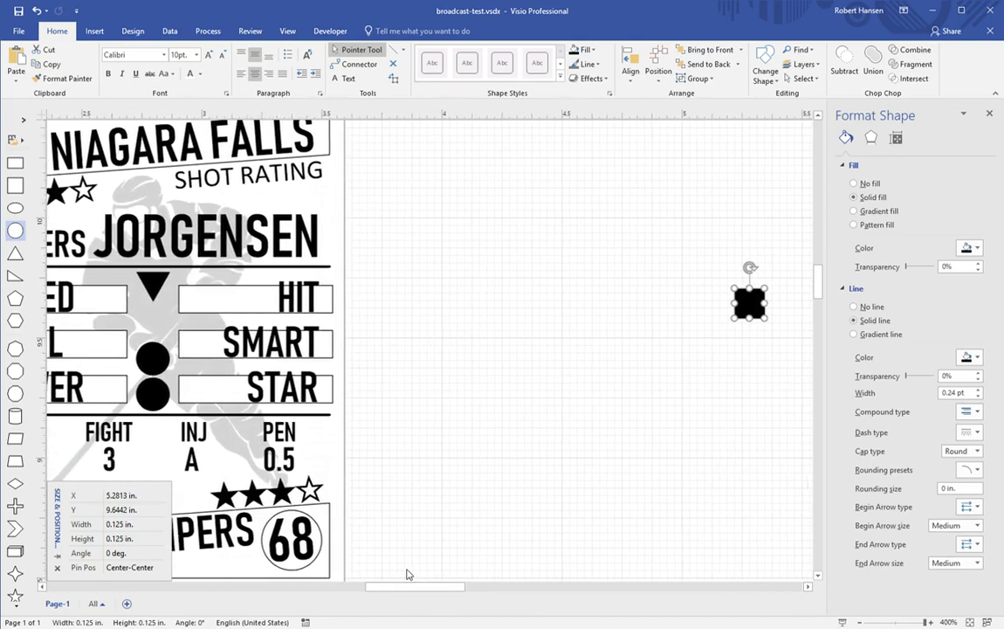
drag(748, 305, 152, 323)
Step: Center a 0.125 in star on a spare black circle off the card and group them
drag(152, 365, 460, 337)
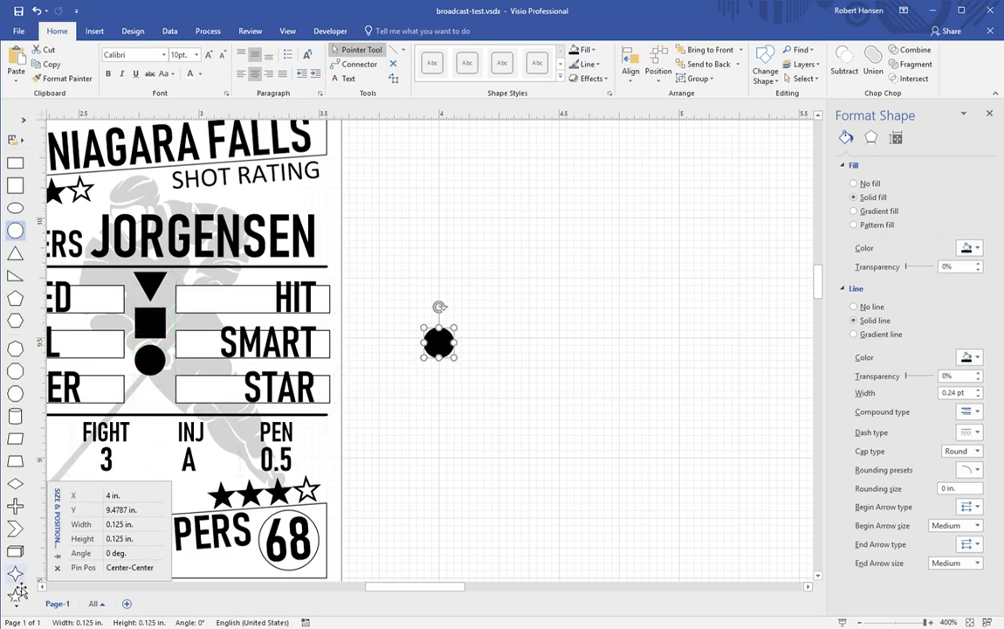
drag(17, 600, 638, 324)
drag(788, 175, 448, 355)
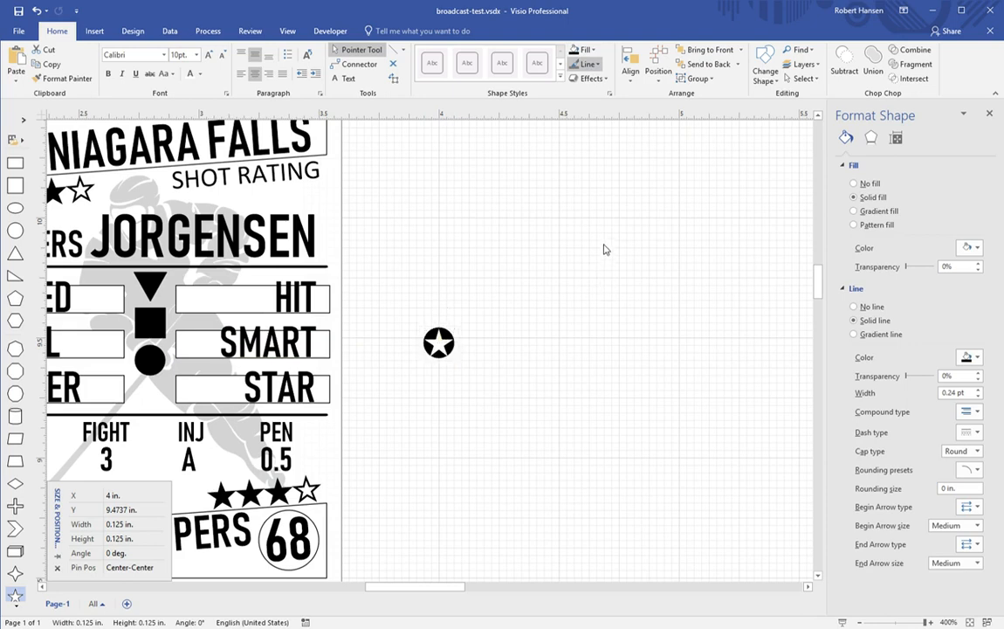
click(435, 447)
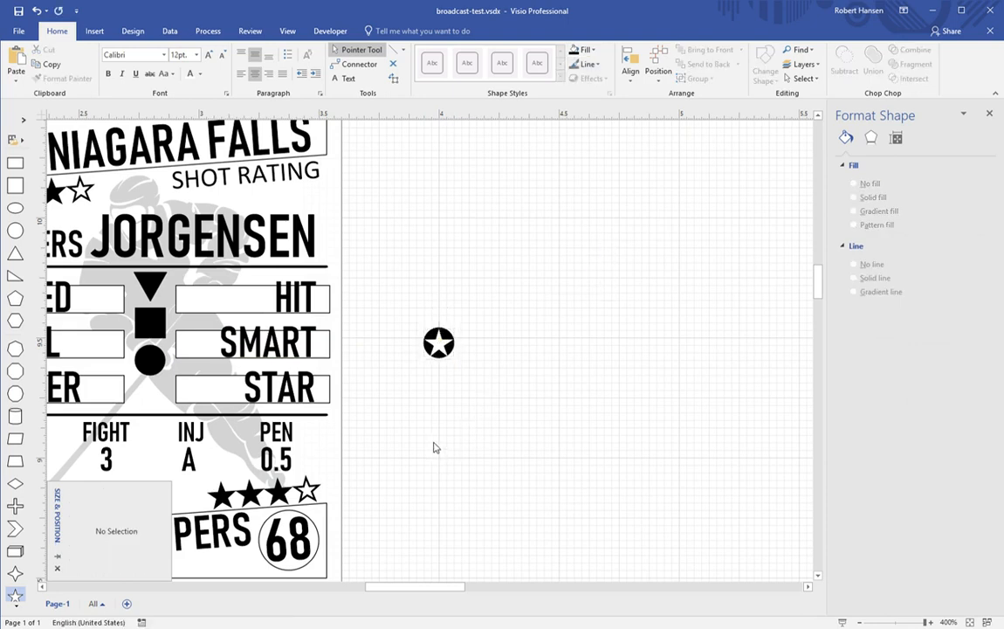
click(441, 354)
key(shift+Up)
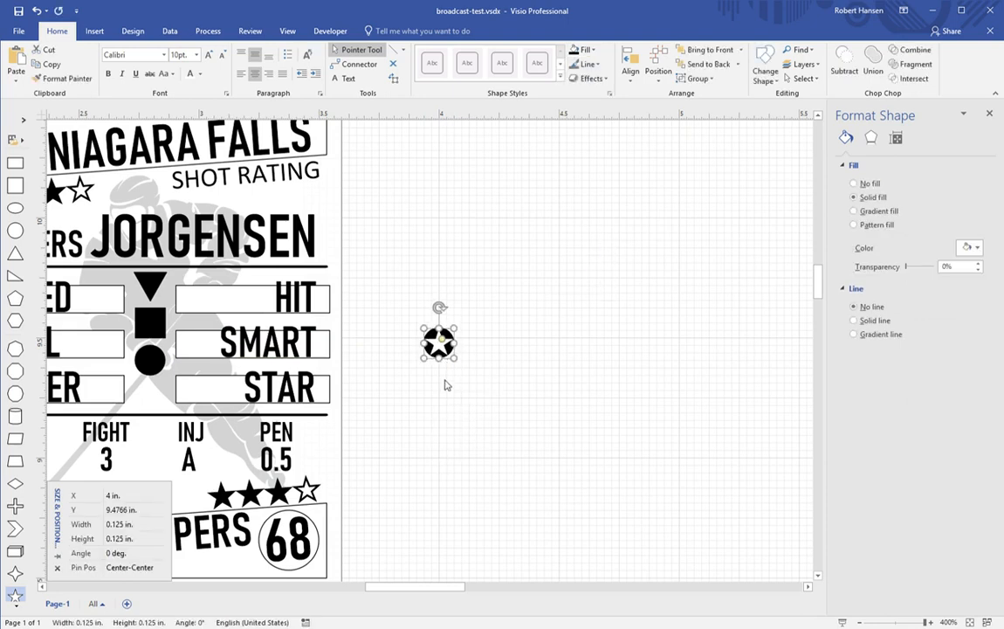
click(466, 399)
drag(417, 326, 484, 390)
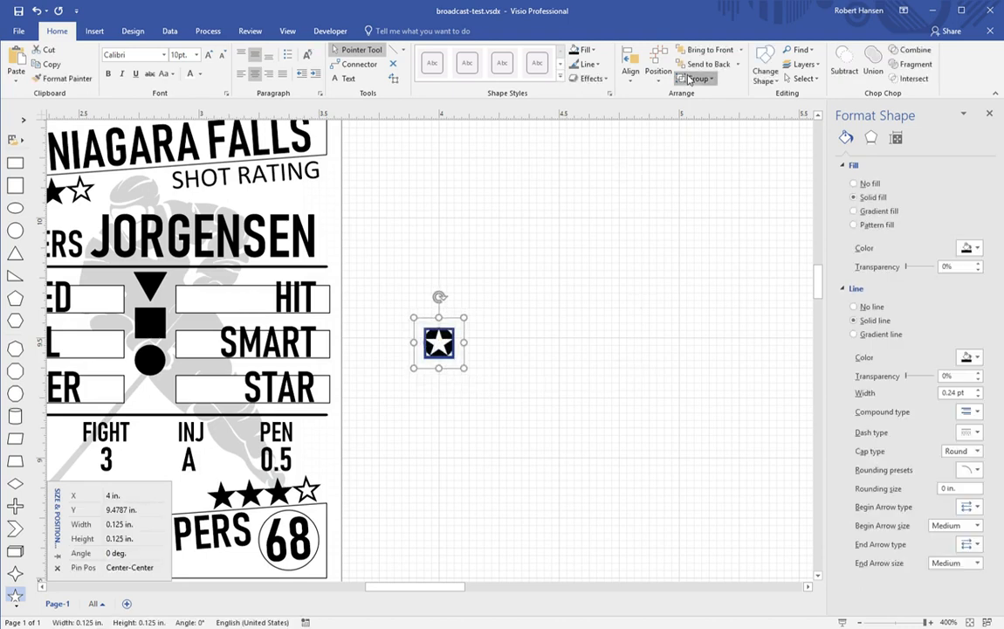
click(696, 100)
click(515, 360)
click(447, 351)
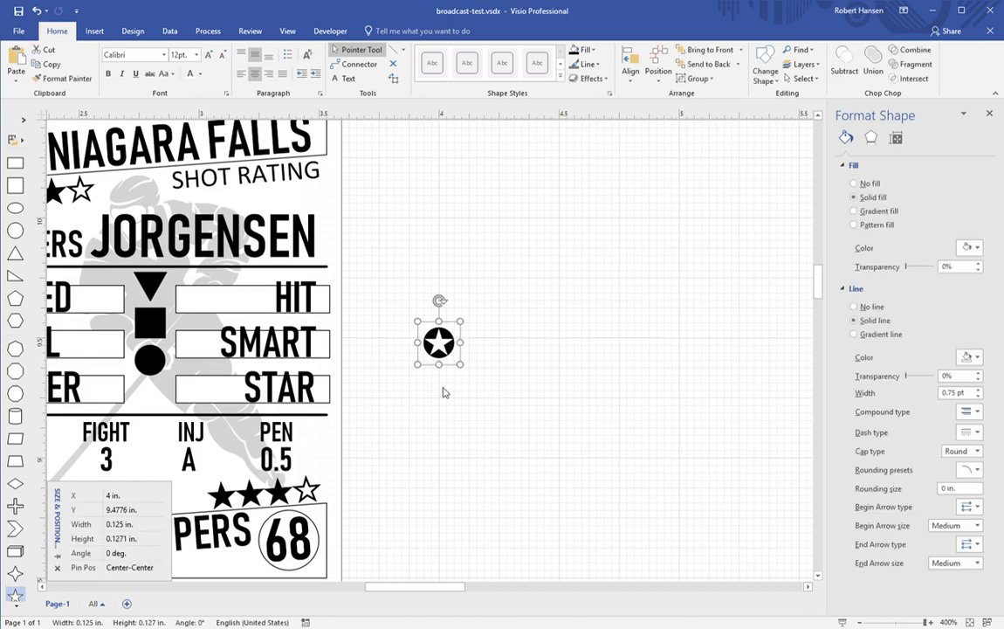
Step: Move the star icon below the black circle and select it with the circle, square and triangle
drag(445, 348, 157, 402)
key(shift+Down)
key(shift+Down)
key(shift+Down)
key(shift+Down)
key(shift+Down)
key(shift+Down)
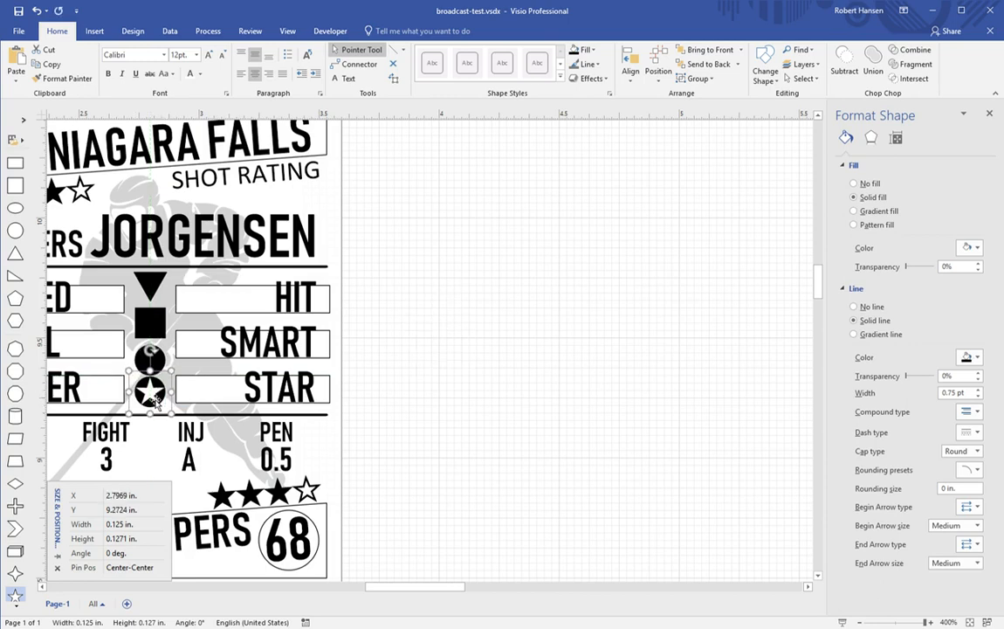
key(shift+Down)
key(shift+Down)
key(shift+Down)
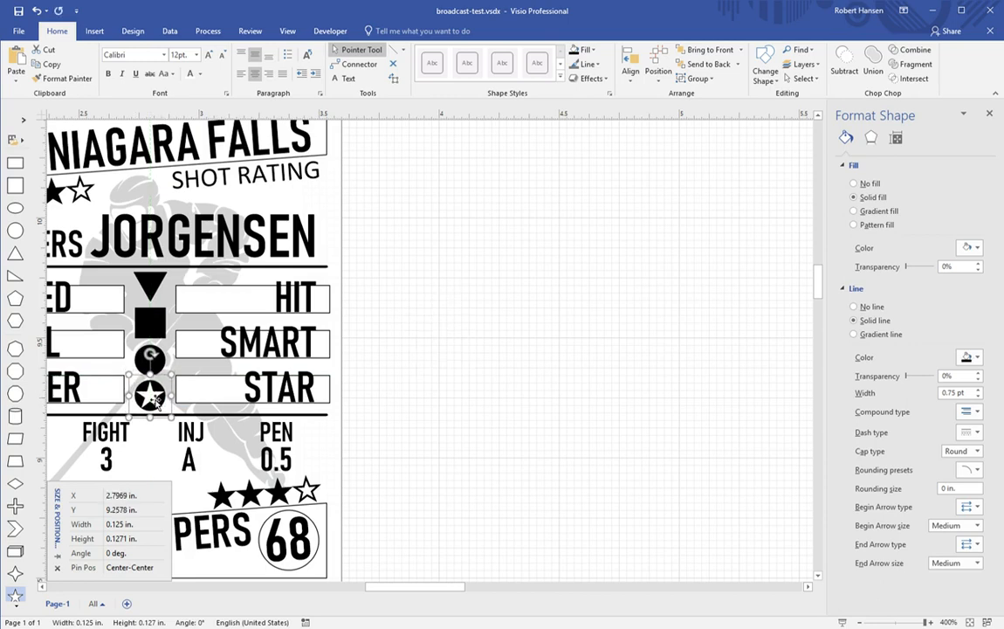
shift+click(165, 366)
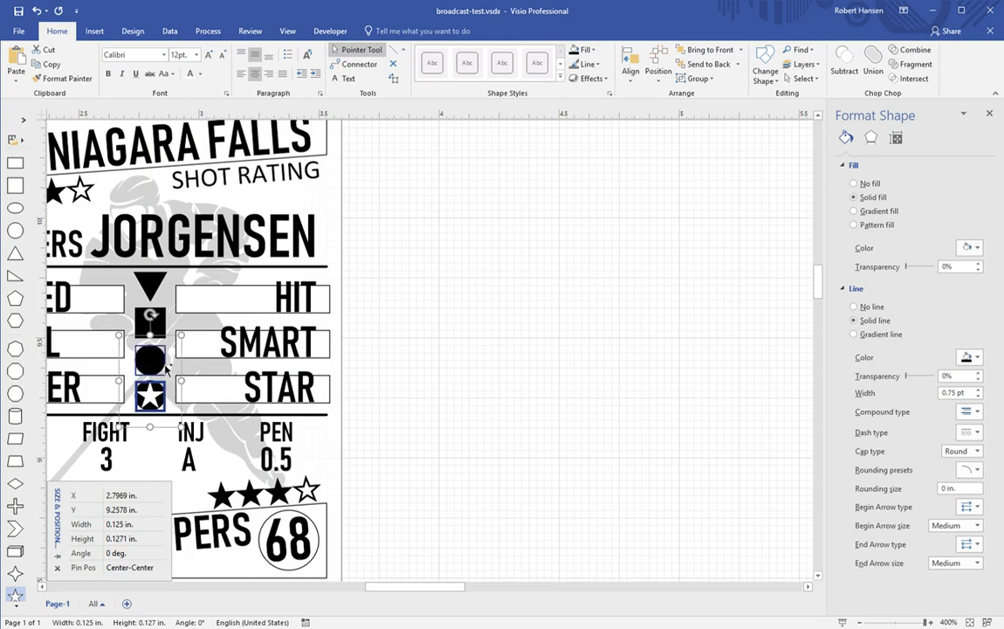
shift+click(169, 320)
shift+click(162, 281)
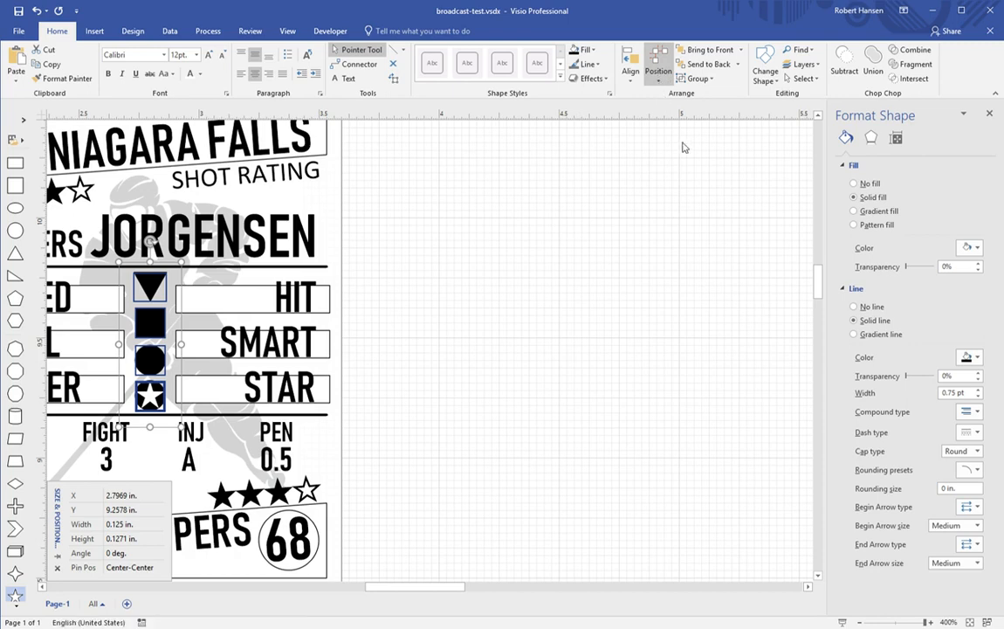
click(513, 293)
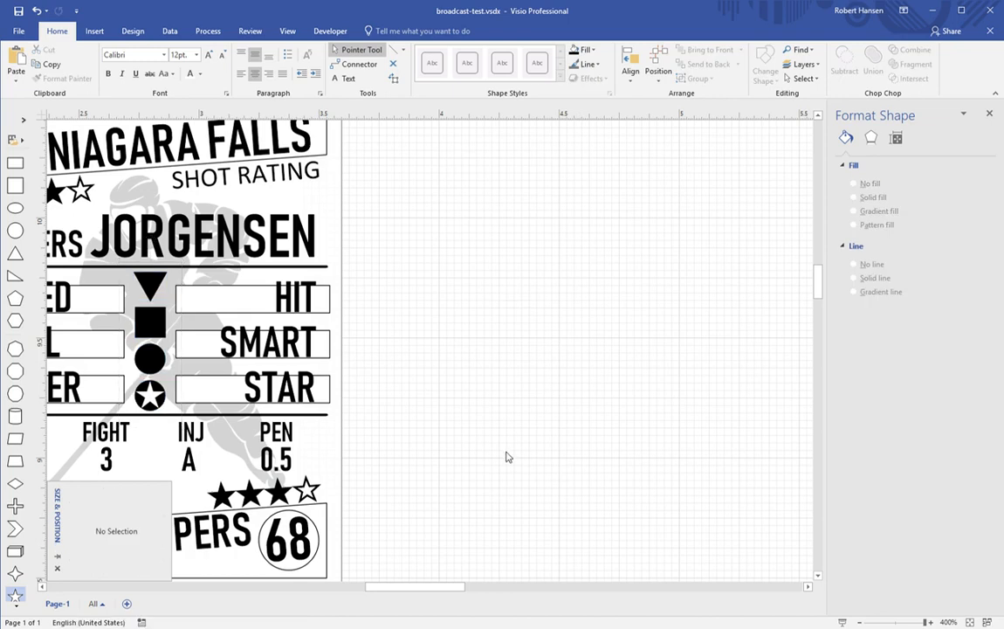
Step: Set the trait label boxes, SPEED through STAR, to No Fill
drag(436, 586, 411, 587)
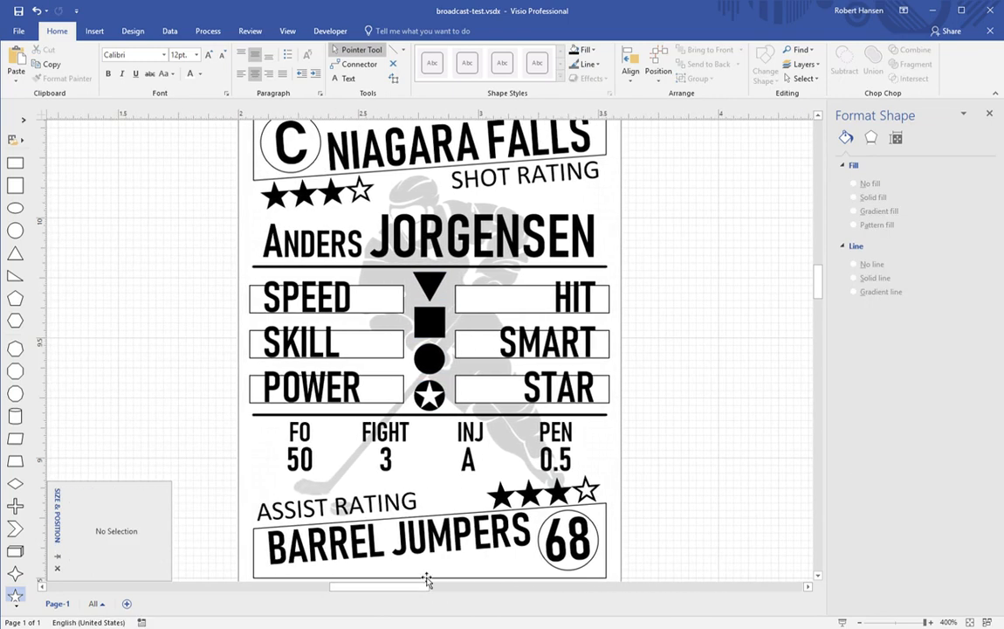
scroll(659, 445, down, 2)
scroll(659, 444, up, 1)
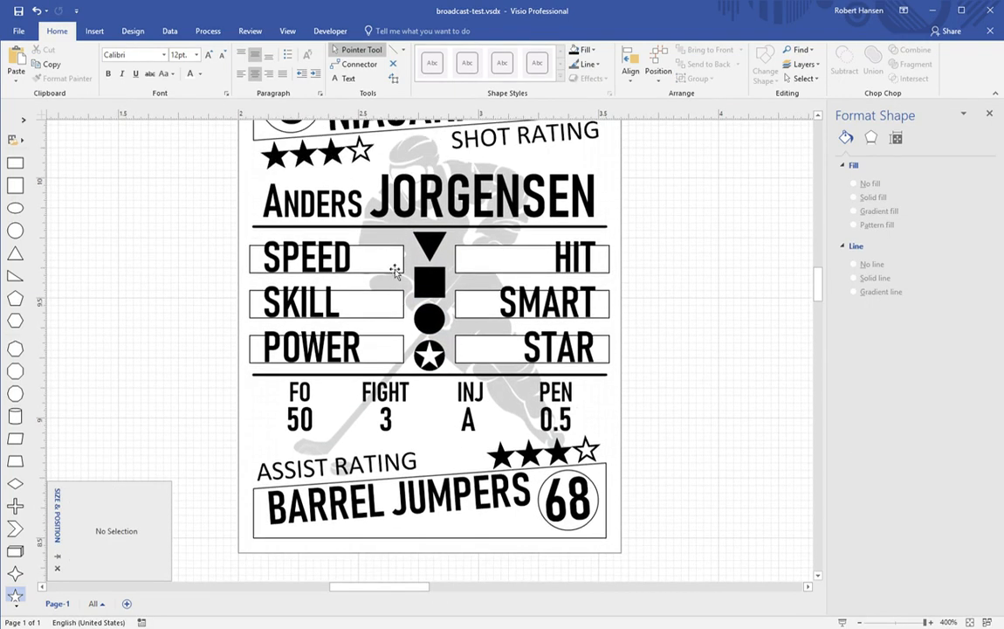
click(393, 265)
ctrl+click(380, 315)
ctrl+click(380, 351)
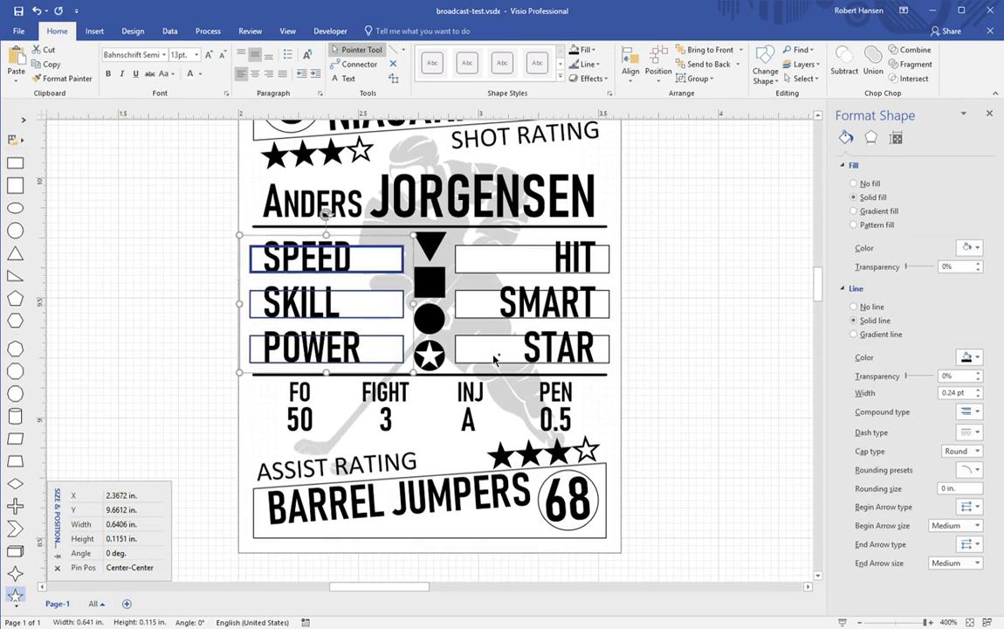
ctrl+click(494, 354)
ctrl+click(489, 316)
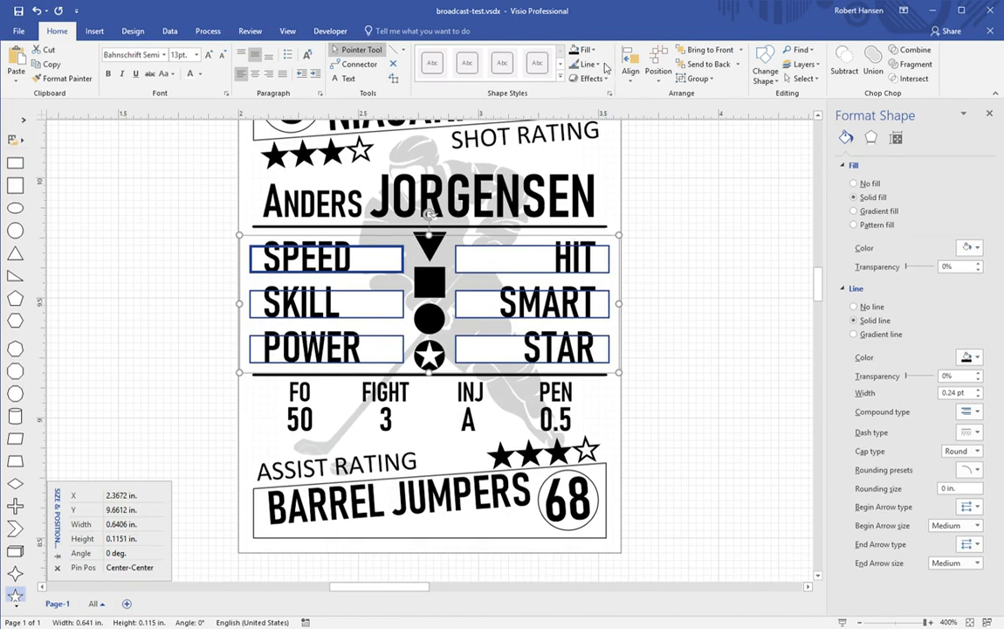
click(596, 192)
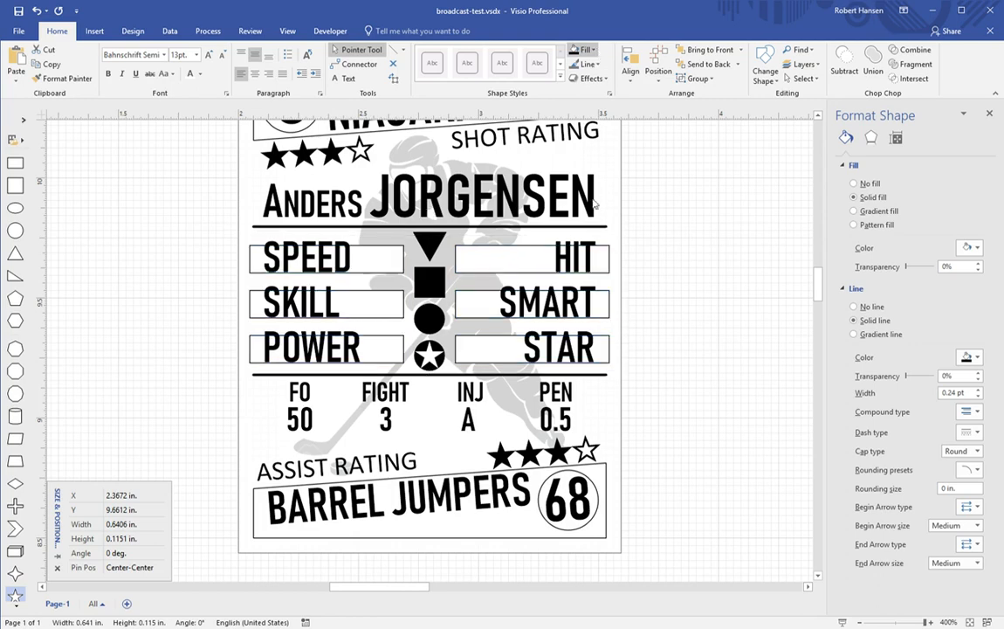
click(594, 221)
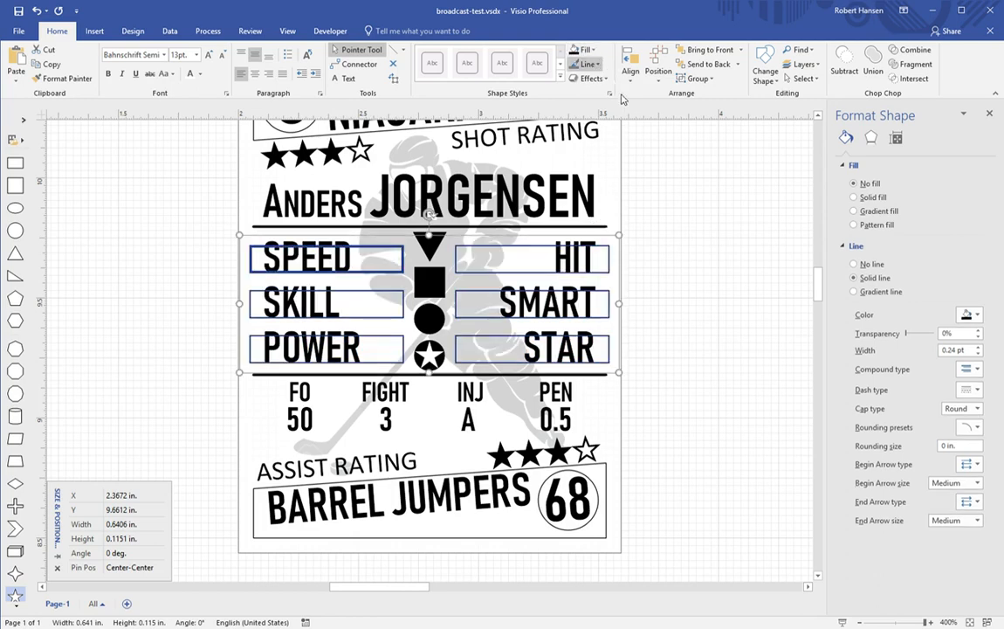
click(684, 305)
Step: Zoom out to view the whole hockey card
scroll(687, 316, up, 3)
scroll(687, 316, down, 2)
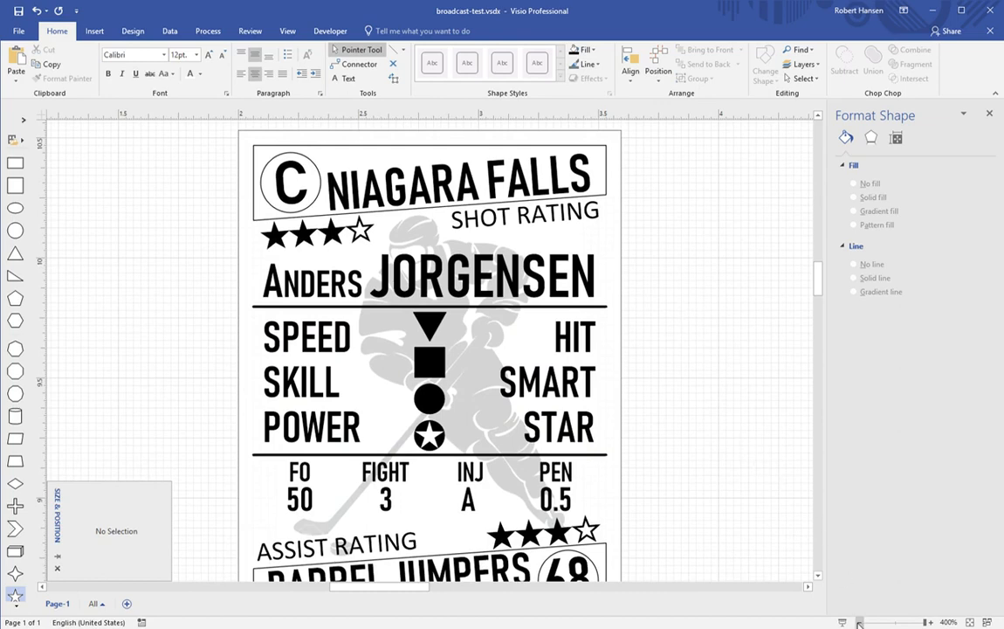
click(859, 623)
click(859, 624)
click(859, 623)
click(859, 624)
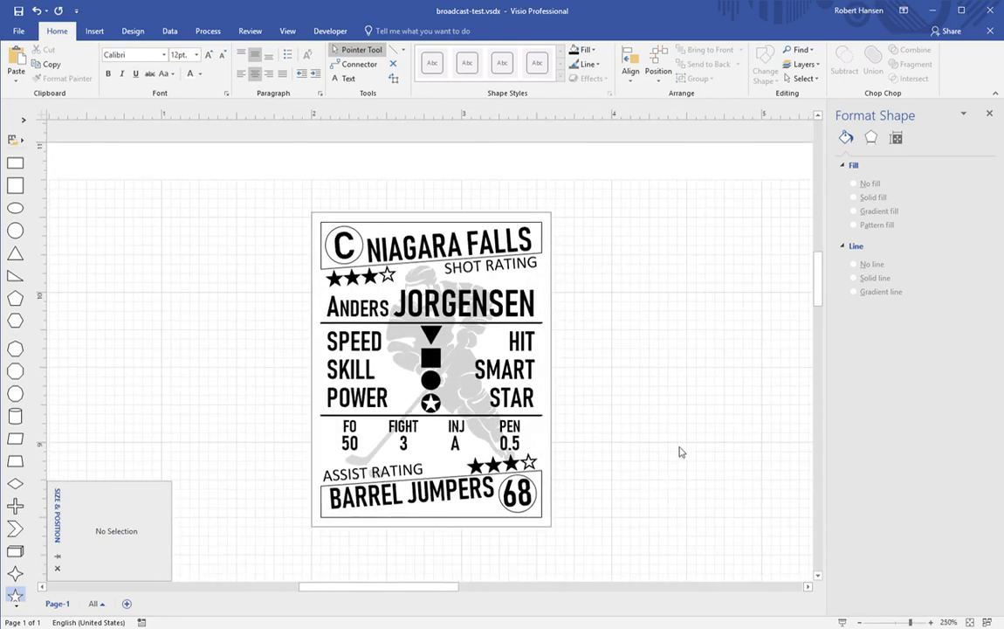